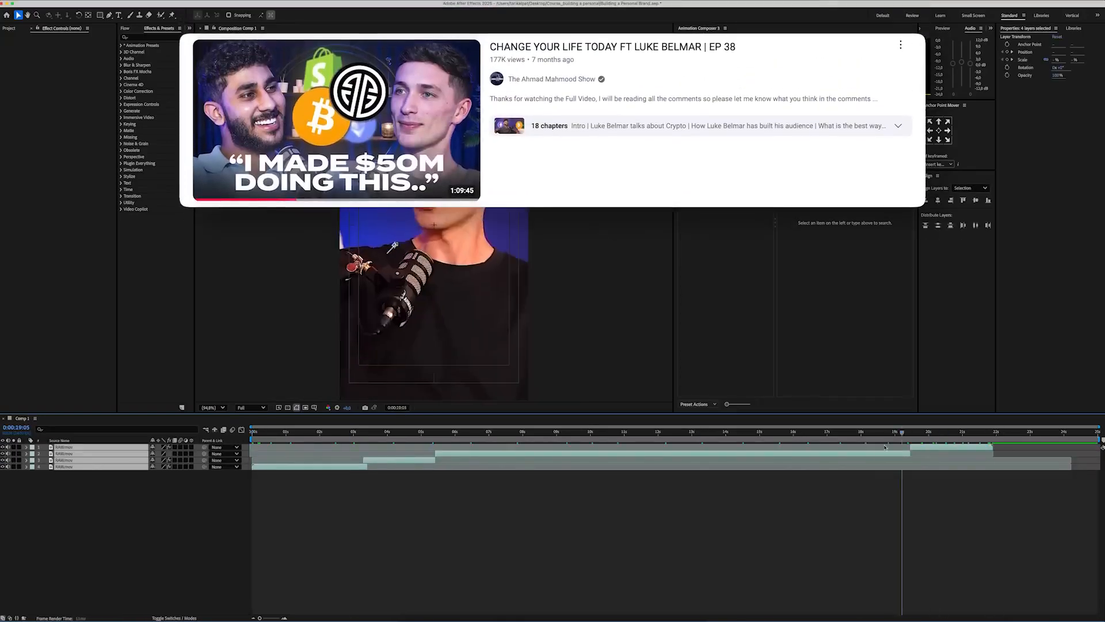
Step: Create a new black solid layer at the composition's size above the podcast clips
right_click(176, 507)
mouse_move(216, 510)
click(273, 532)
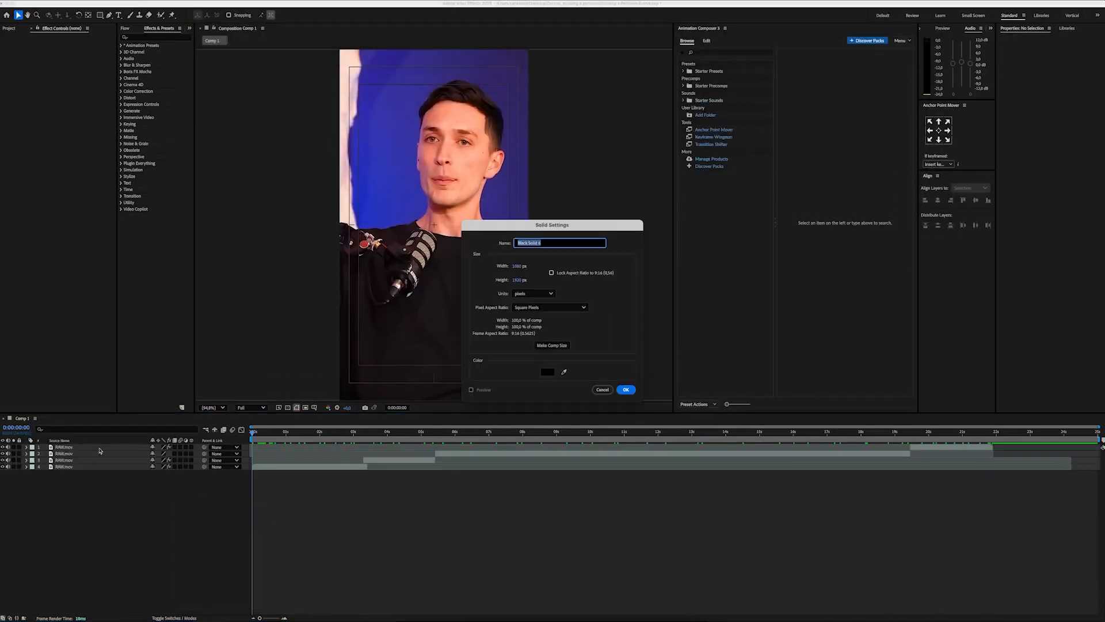
click(626, 389)
Step: Apply Gradient Ramp to the black solid and set its end colour to 0019ff
click(156, 38)
text(gradient)
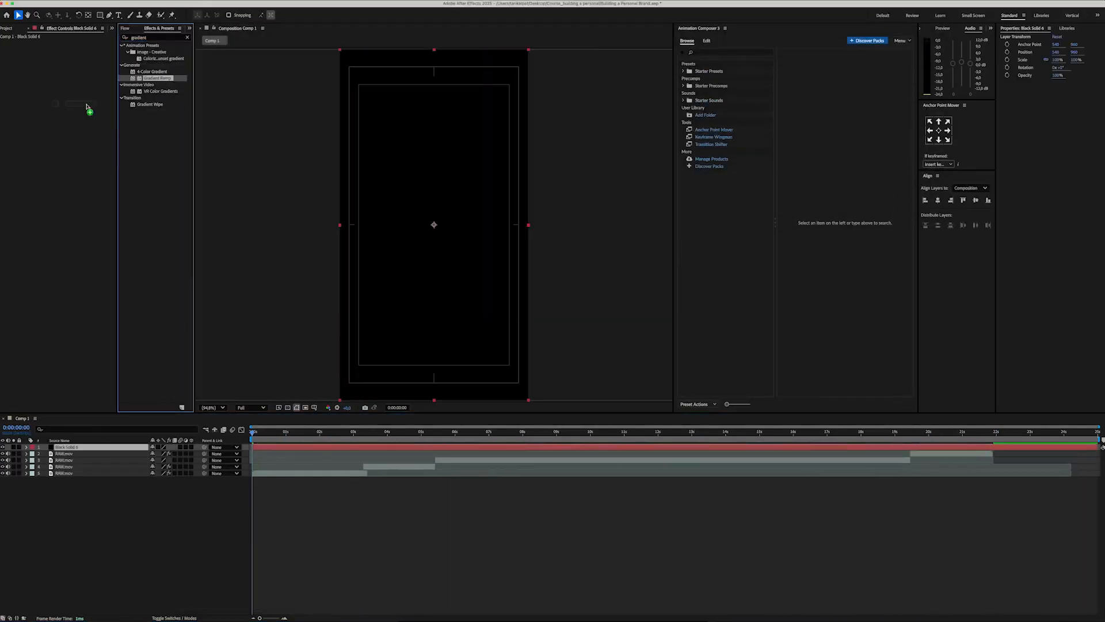
drag(87, 108, 88, 108)
click(67, 70)
text(0019ff)
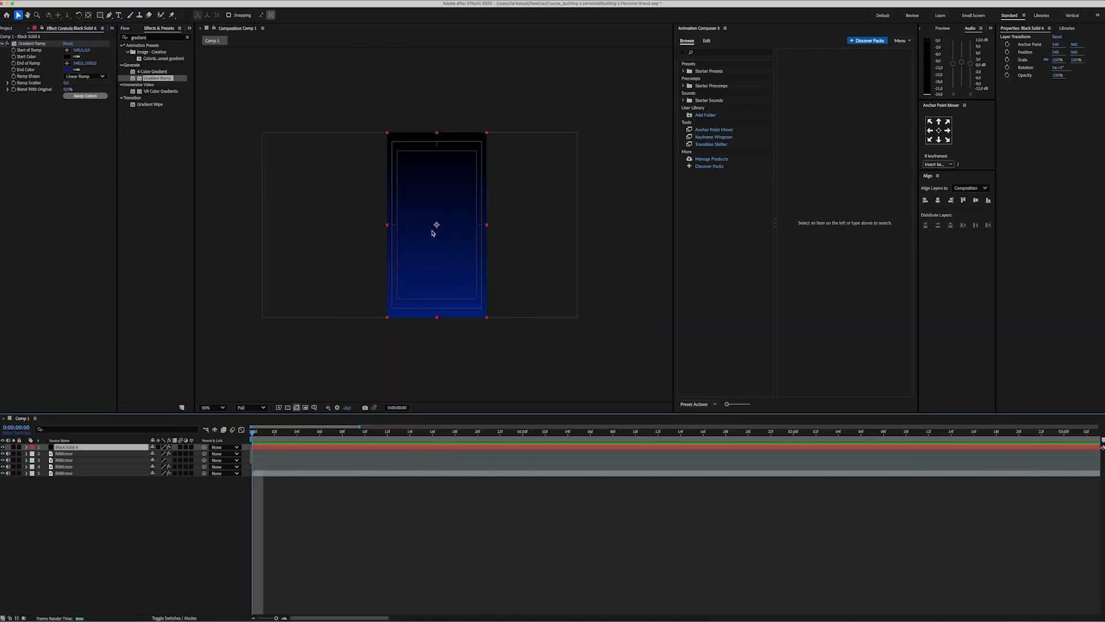
Step: Draw a rectangular mask enclosing the whole gradient solid with generous margins
click(101, 16)
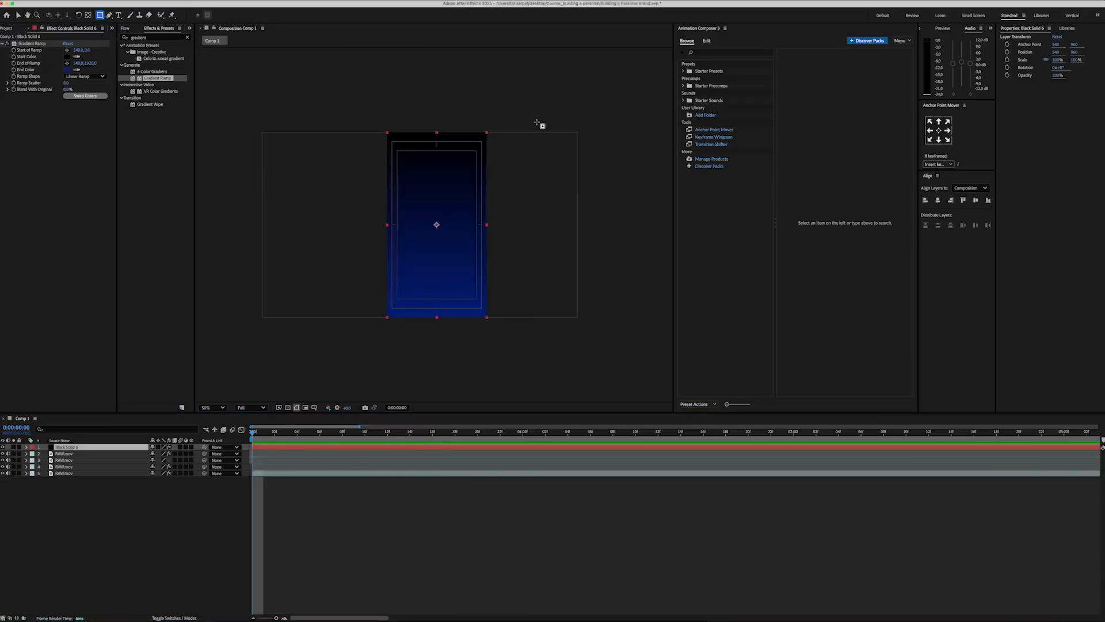
drag(540, 115, 376, 355)
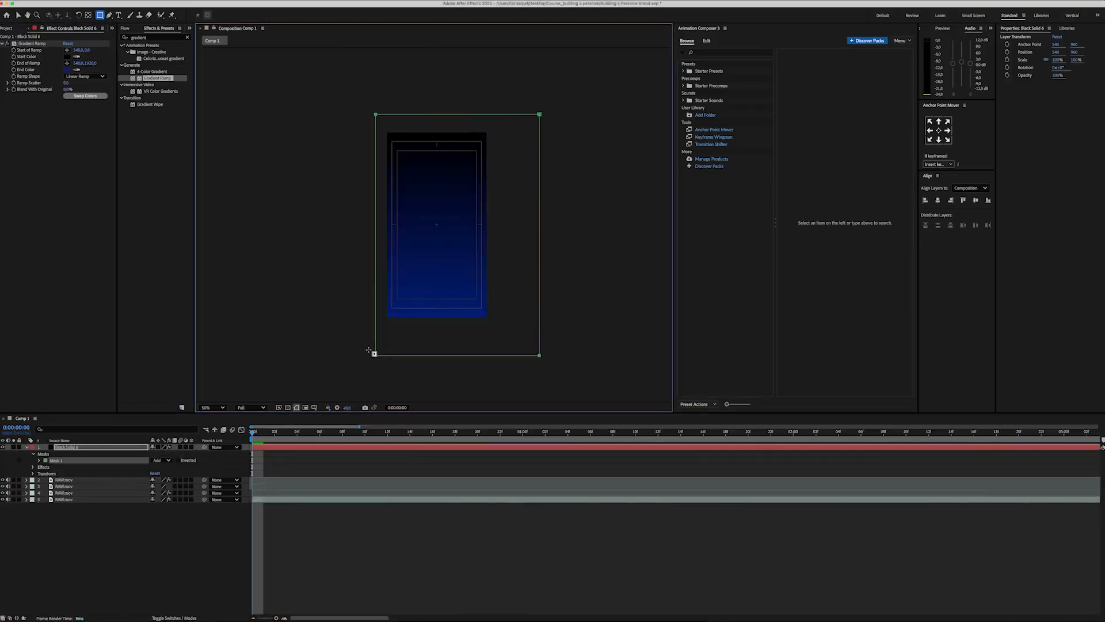
key(space)
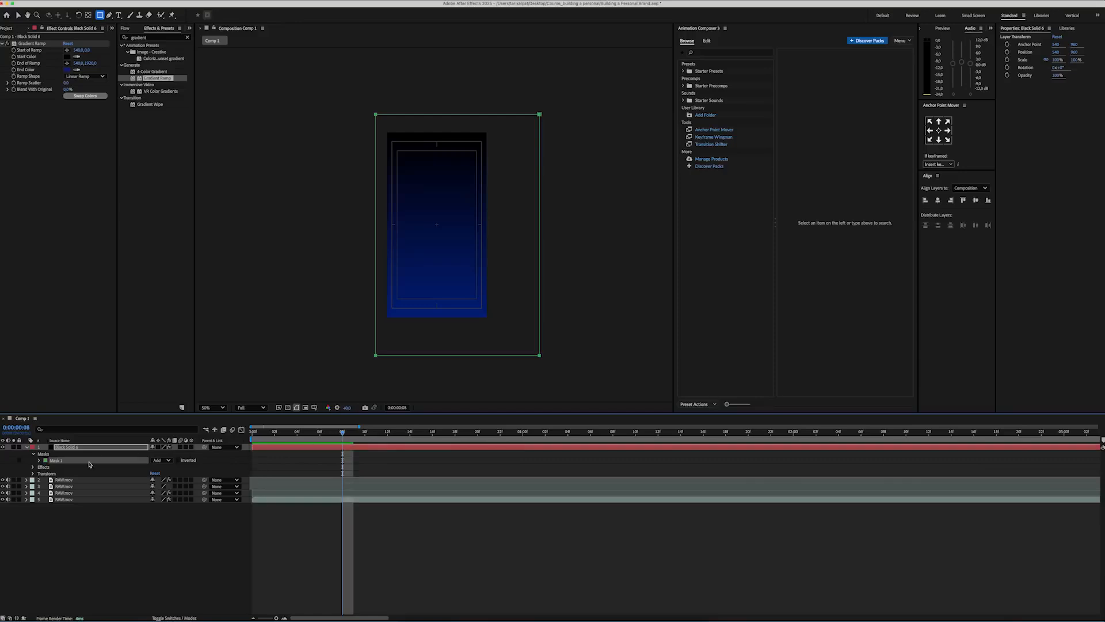
Step: Animate the mask path between the start and frame 8 so the solid wipes in from the right, with a 50-pixel feather
key(m)
drag(323, 436, 252, 436)
key(v)
drag(355, 96, 478, 356)
click(202, 541)
key(space)
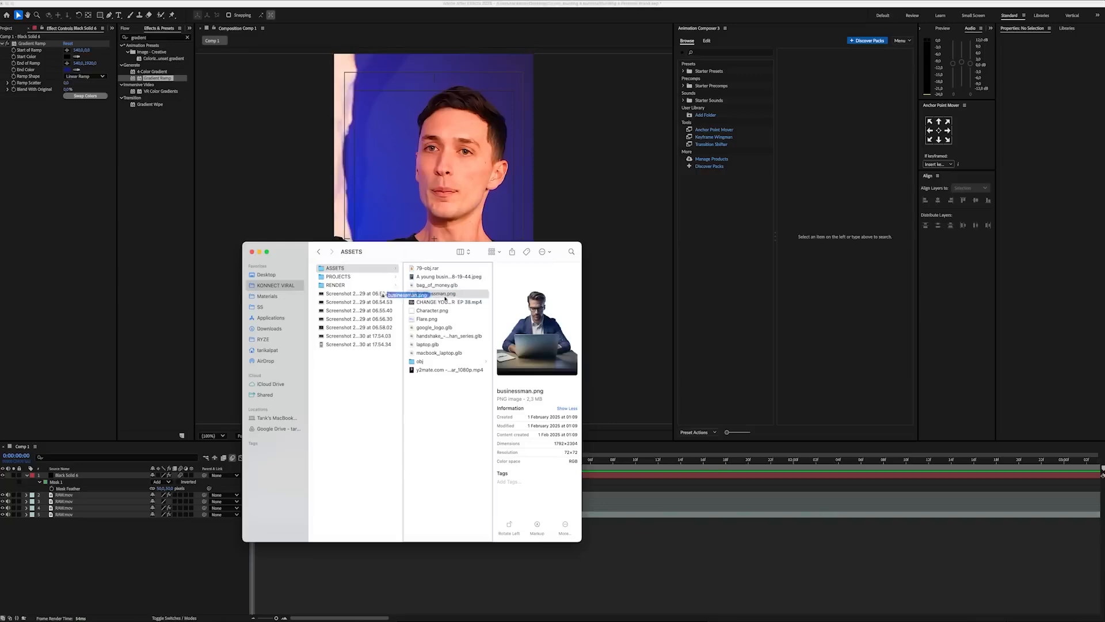
Step: Place businessman.png above the gradient solid at 84% scale and keyframe its position at frame 14
drag(456, 286, 133, 563)
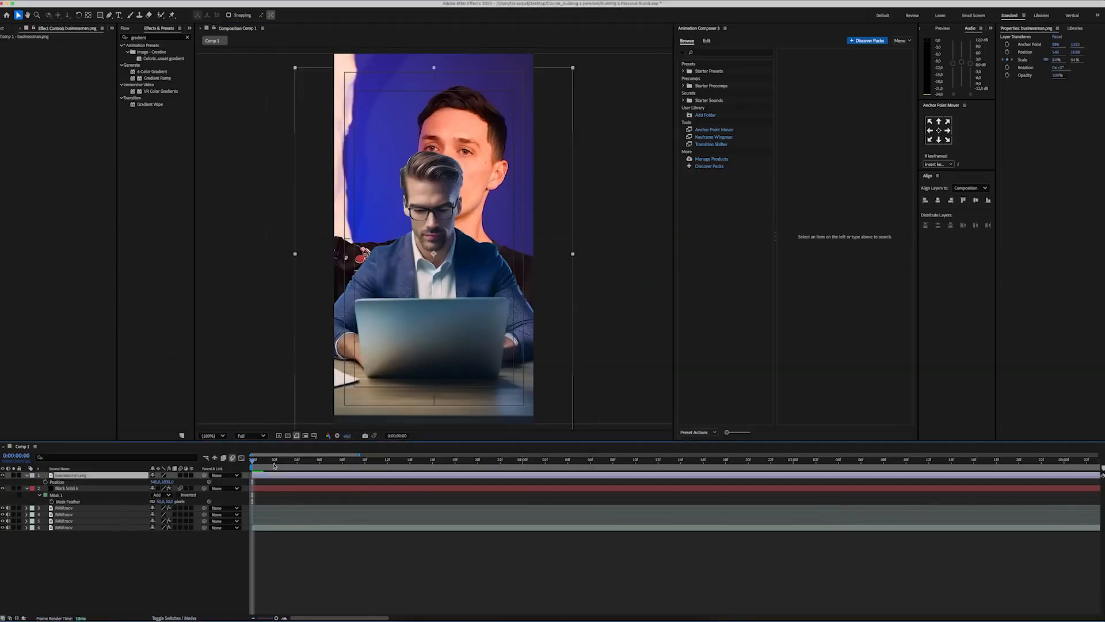
drag(331, 462, 409, 462)
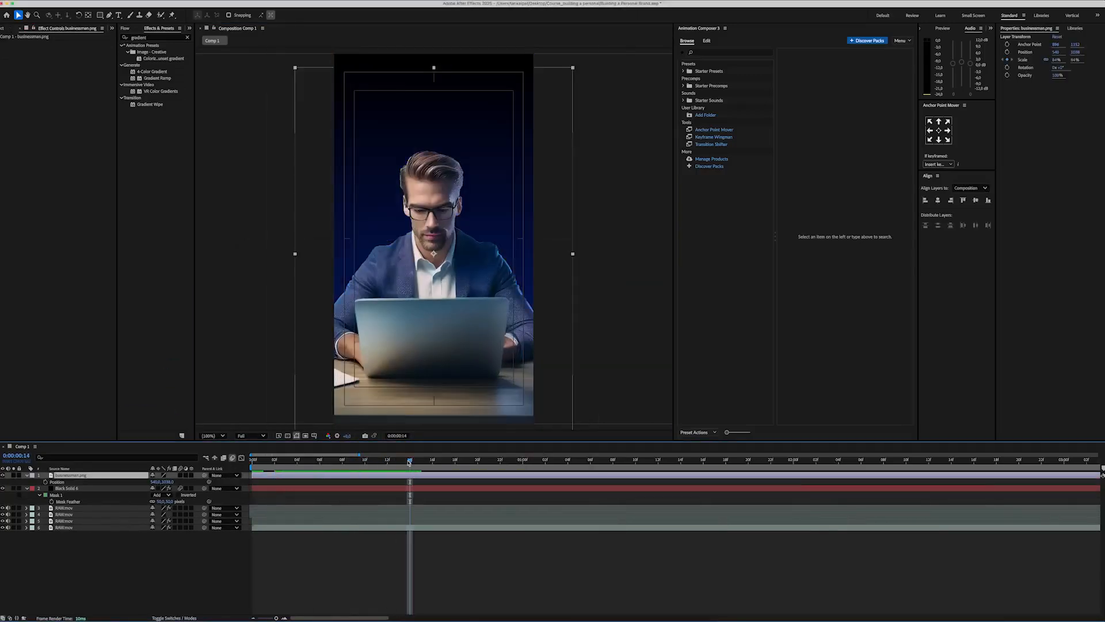
click(45, 482)
Step: Move the businessman image down out of frame at the start and apply easing to its position keyframes
key(u)
key(u)
key(j)
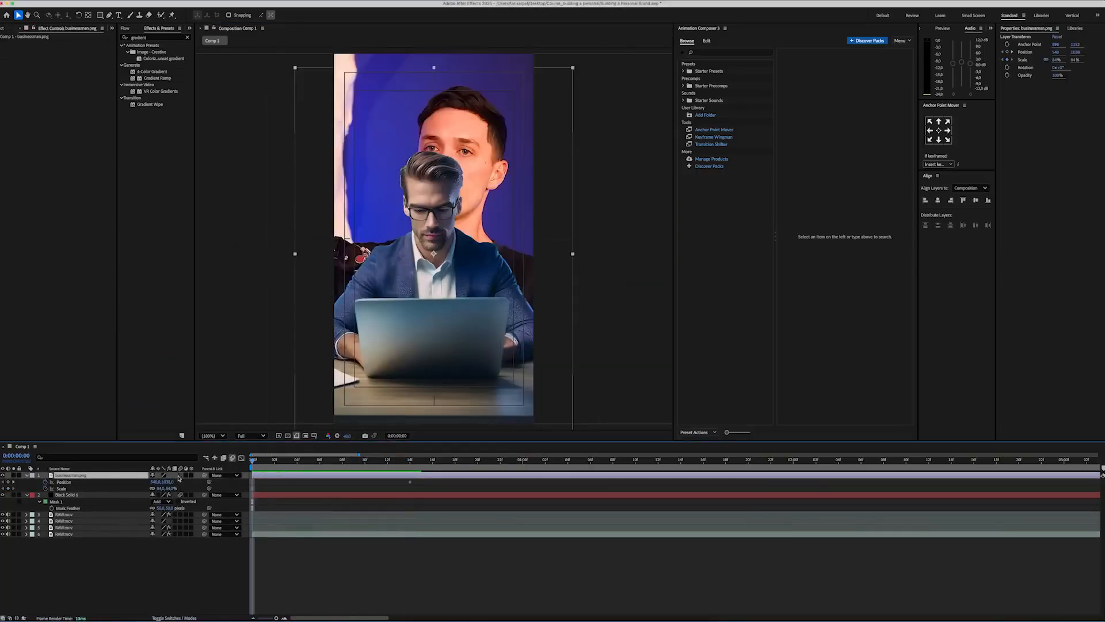
drag(169, 481, 250, 479)
right_click(252, 482)
mouse_move(278, 601)
click(366, 563)
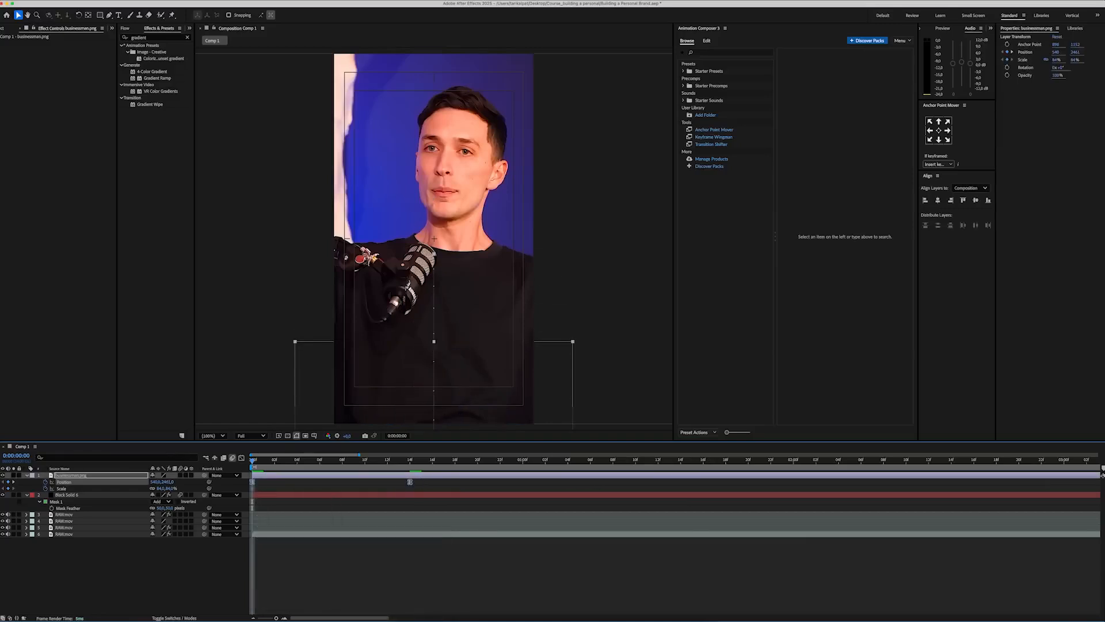
Step: Reshape the businessman's position speed graph for a fast entrance that slows gradually towards the final keyframe
click(241, 457)
drag(383, 593, 336, 593)
click(241, 457)
Step: Enable motion blur on the businessman layer and play back its slide-in animation
click(182, 475)
click(304, 476)
key(space)
key(minus)
key(minus)
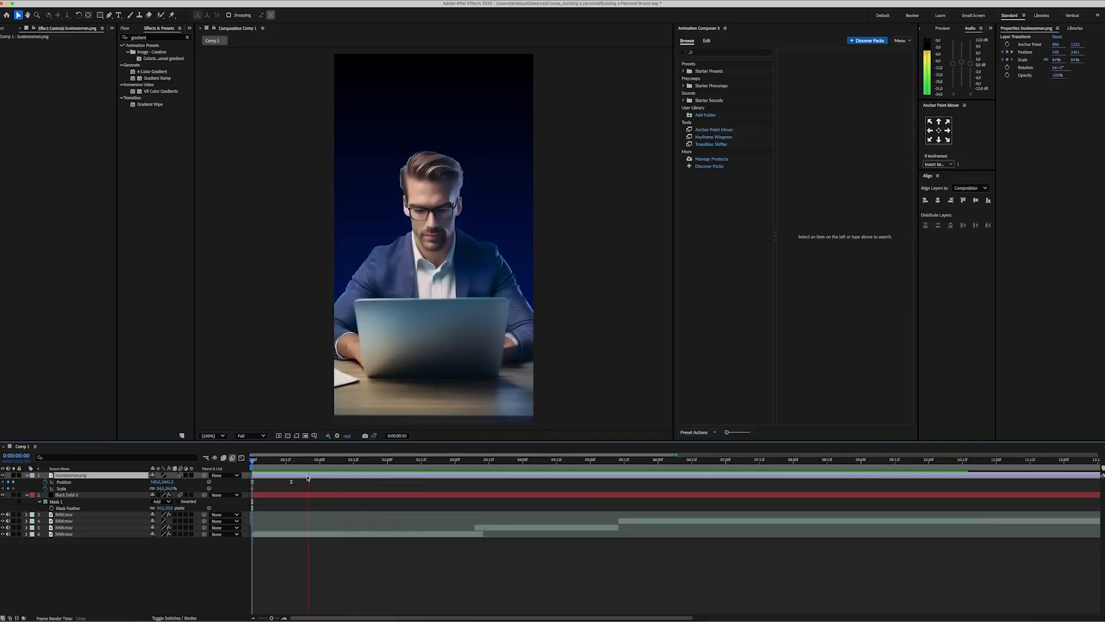
Step: Keyframe a slightly larger scale for the businessman at 0:00:01:11 to create a slow zoom
click(332, 464)
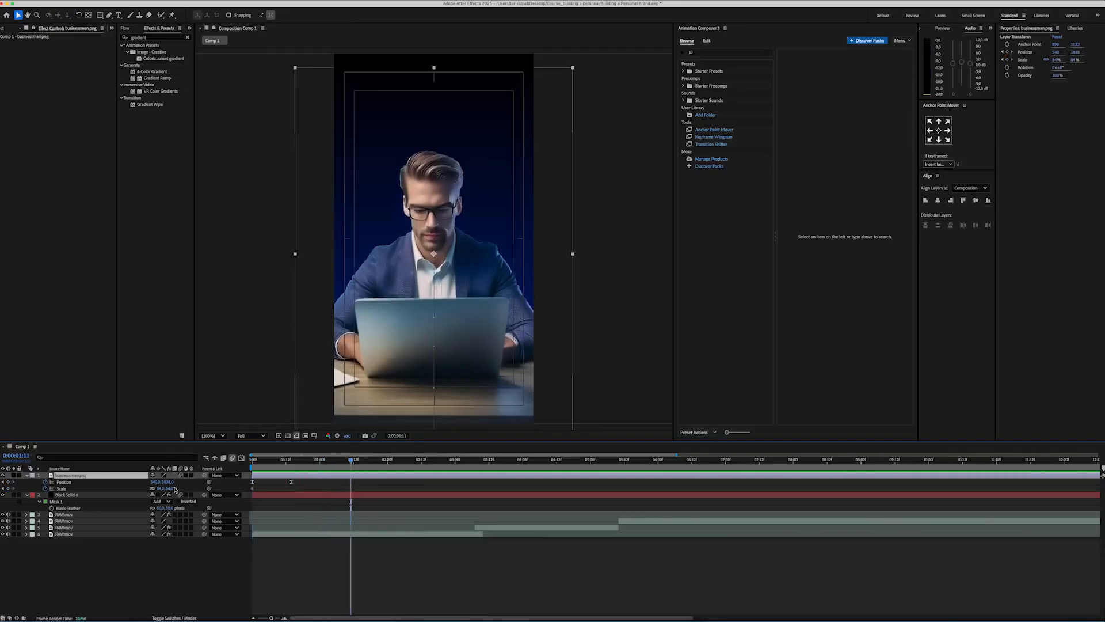
key(Return)
key(space)
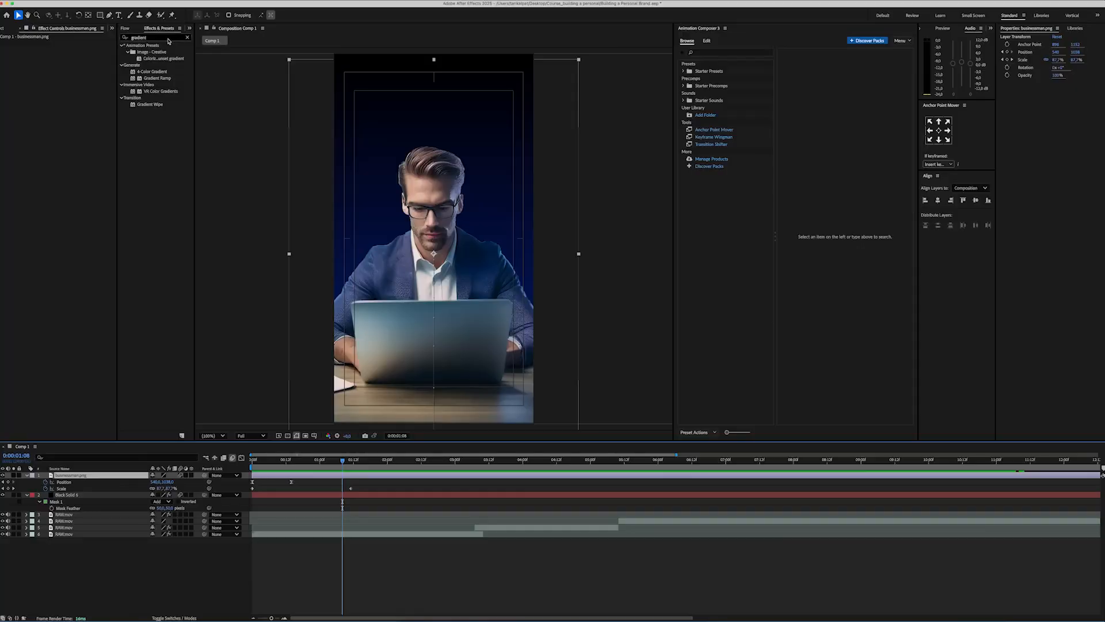
Step: Apply Deep Glow to the businessman layer with a radius of 40 and an exposure of 0.2
click(169, 38)
key(BackSpace)
text(deep g)
drag(140, 52, 84, 471)
key(Return)
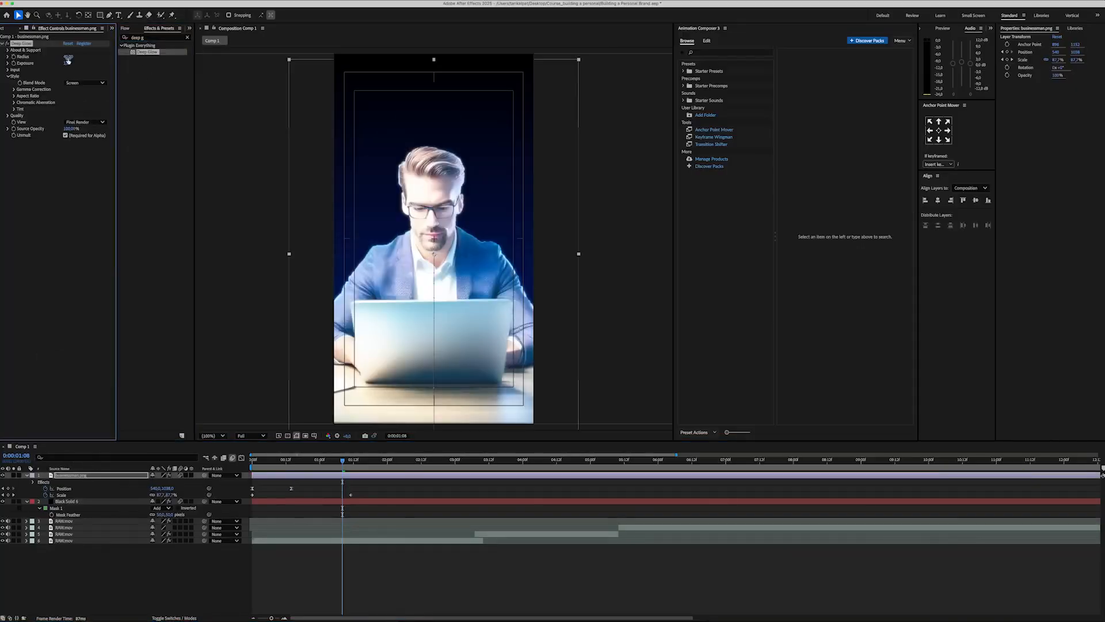
key(Return)
Step: Add Lumetri Color to the businessman layer, setting highlights to -150 and raising the contrast
click(164, 38)
text(lumetri)
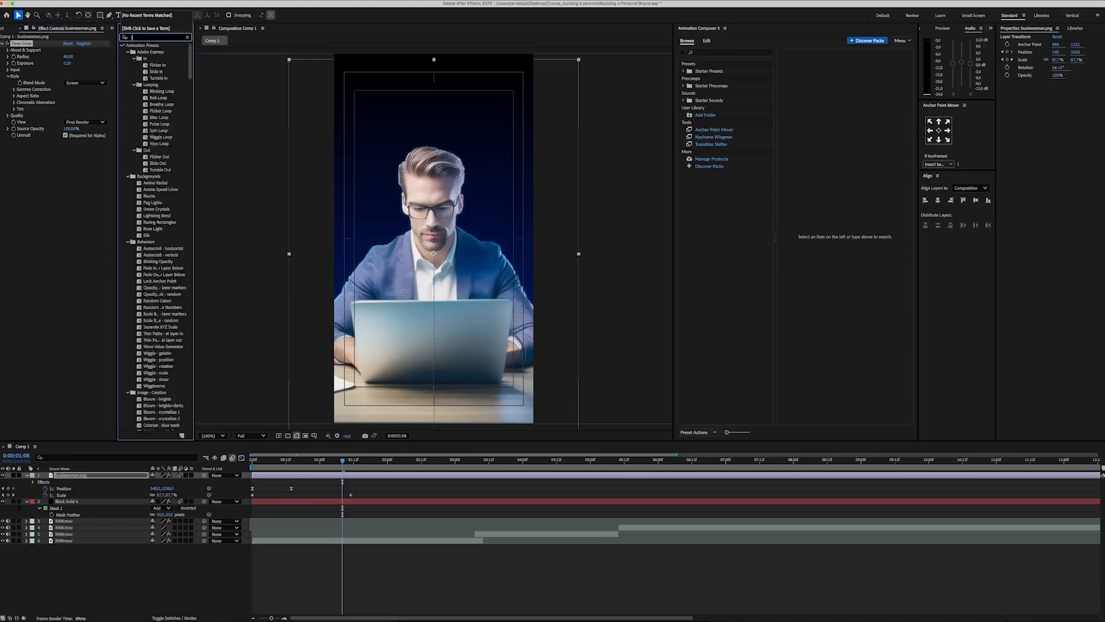
drag(156, 52, 48, 218)
click(7, 148)
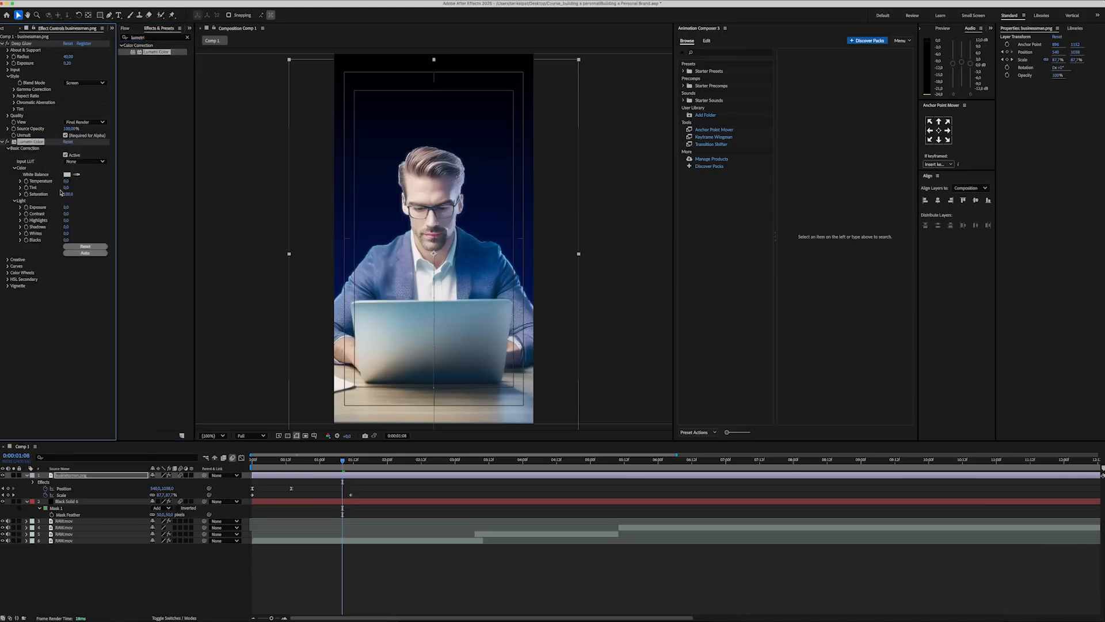
text(-150)
key(Return)
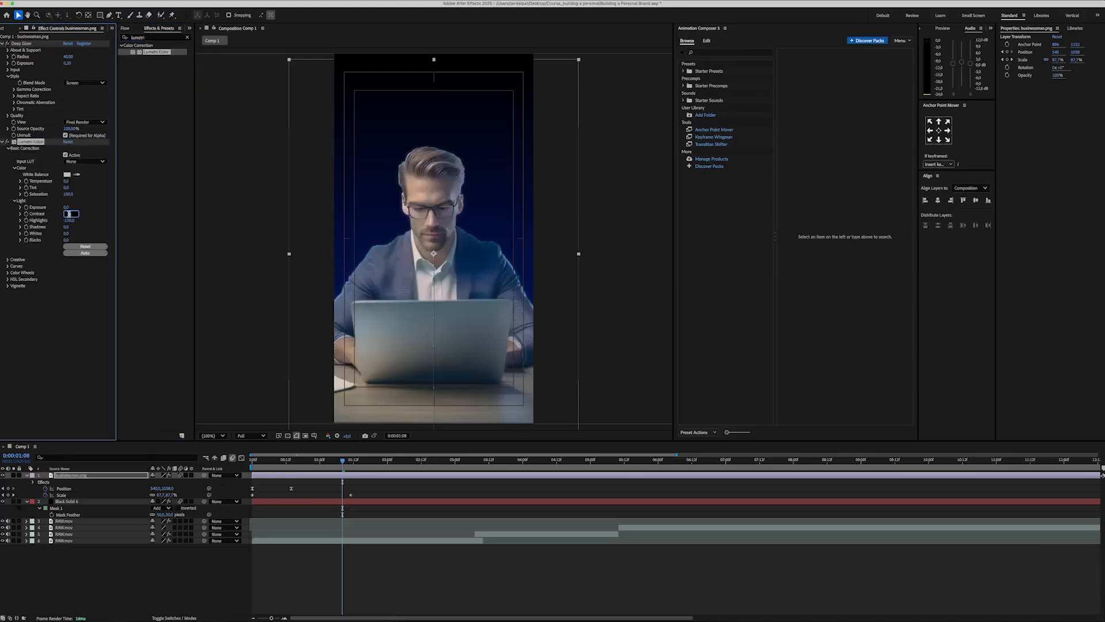
key(Return)
Step: Add Hue/Saturation to the businessman layer and lower its master lightness to -30
click(155, 38)
text(hue)
drag(156, 85, 74, 336)
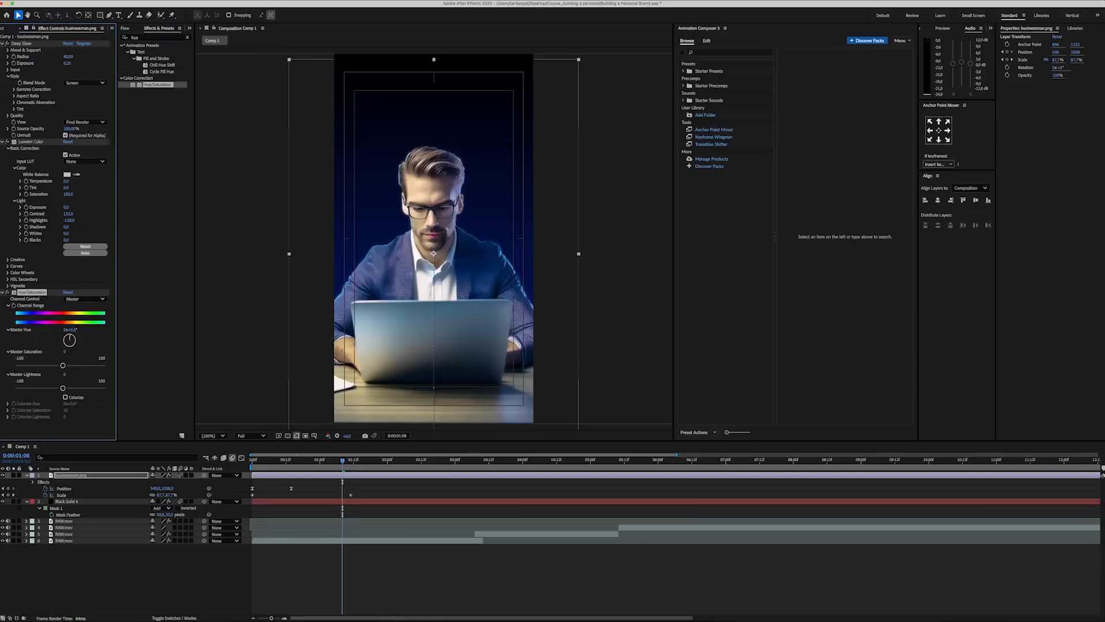
text(-30)
key(Return)
key(u)
click(109, 562)
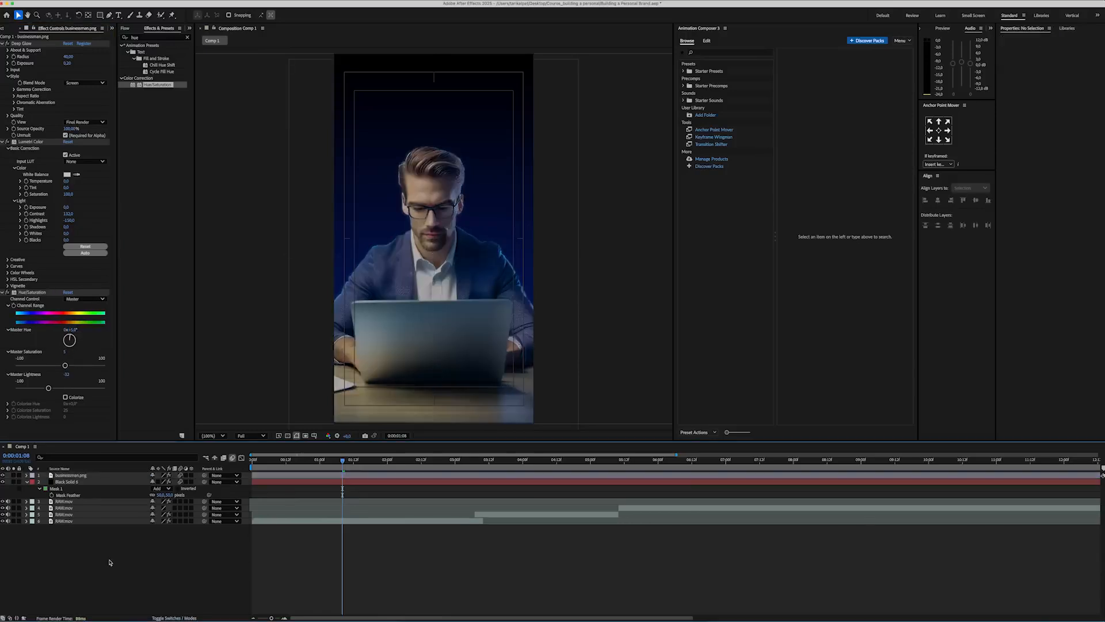
Step: Create a text layer reading PERSONAL BRAND on two lines
right_click(109, 562)
mouse_move(149, 521)
click(214, 534)
text(PERSONAL)
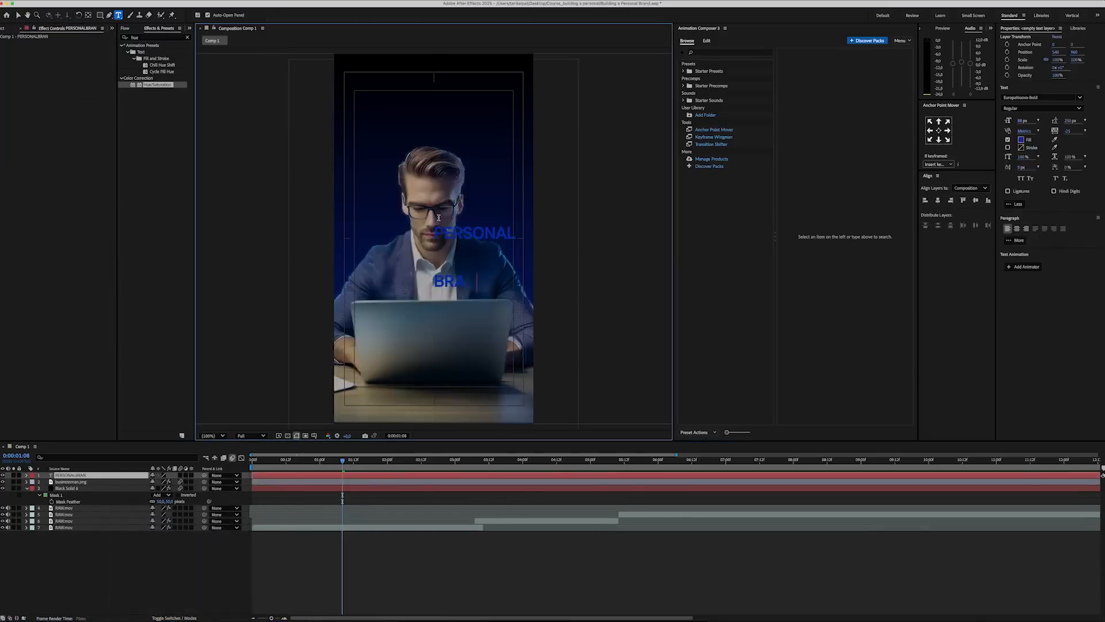
text(D)
Step: Format the PERSONAL BRAND text in Morganite ExtraBold with a white fill
key(ctrl+a)
click(1042, 97)
text(MORGAN)
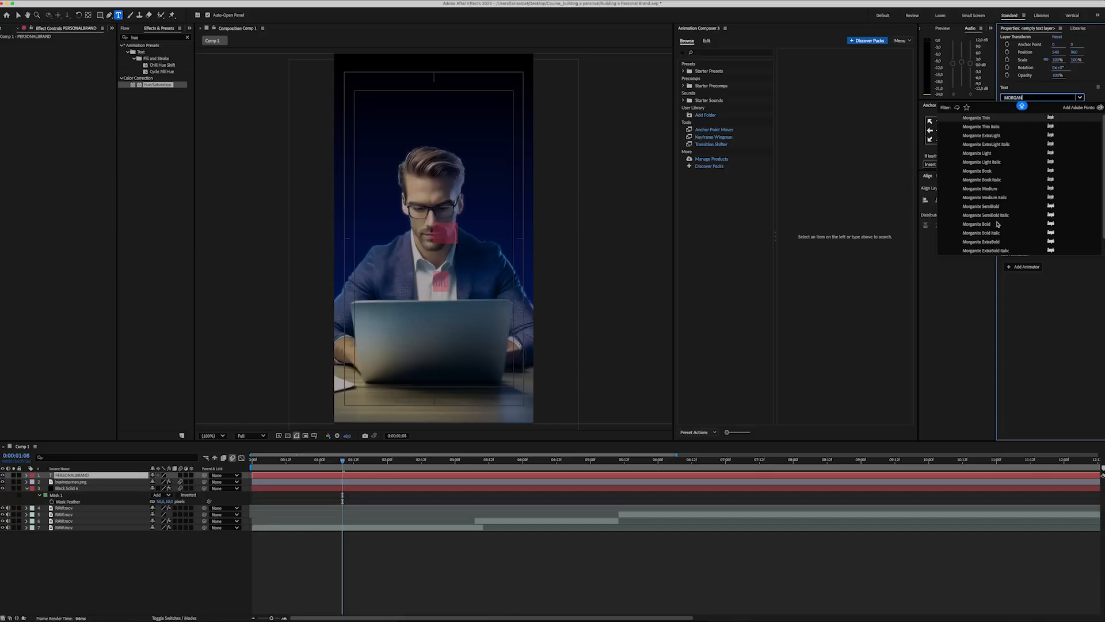
click(984, 242)
click(1020, 140)
click(626, 270)
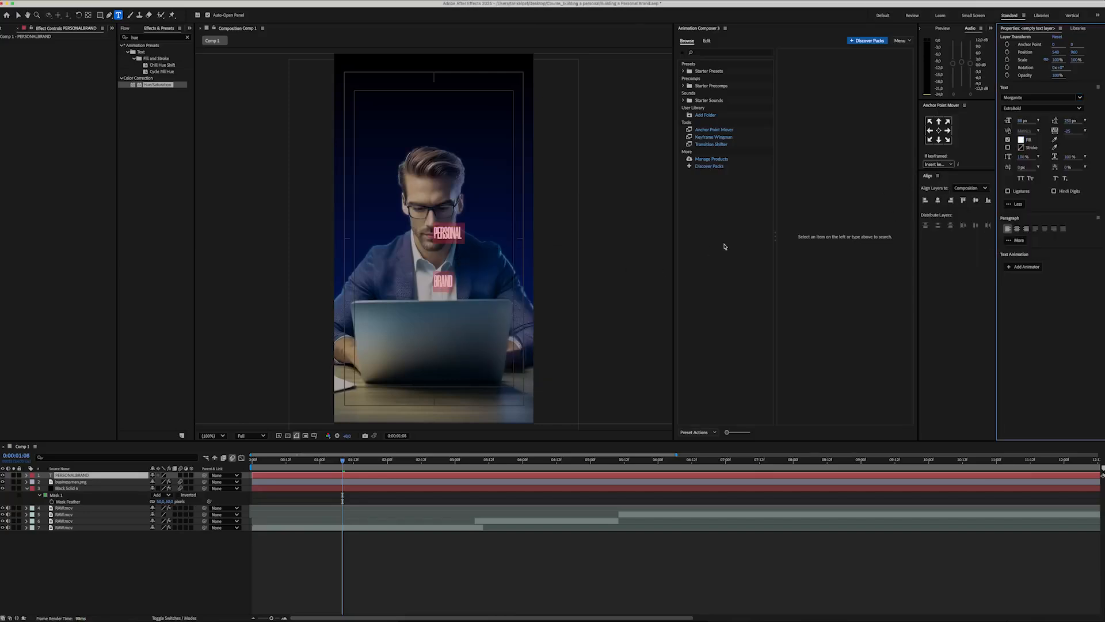
Step: Set the PERSONAL BRAND text size to 300 px and move it up above the businessman's face
click(1021, 120)
text(300)
drag(476, 231, 421, 146)
Step: Enlarge the word BRAND to 450 px with 374 px leading and put the title layer behind the businessman
double_click(412, 182)
click(1022, 121)
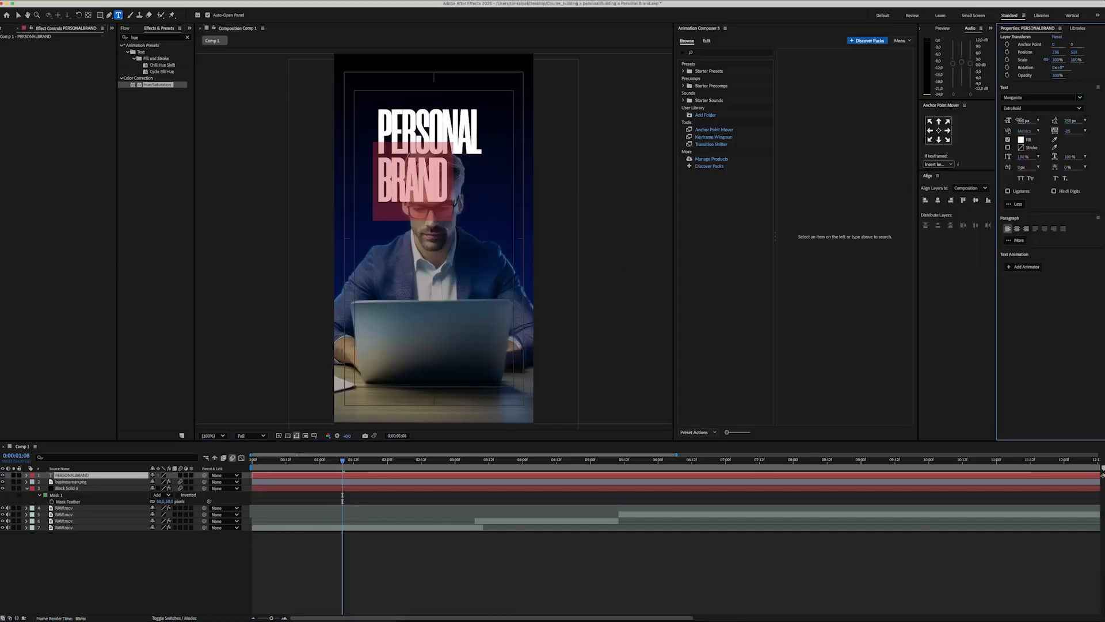
text(450)
key(Return)
key(super+a)
drag(1068, 121, 1080, 121)
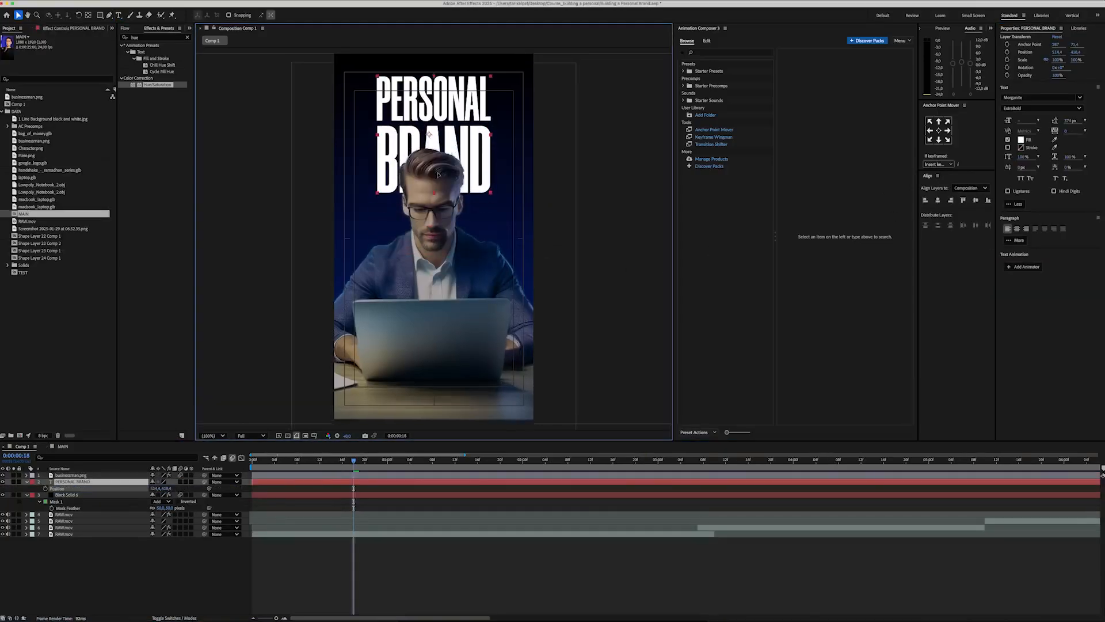
Step: Keyframe the PERSONAL BRAND position at frame 18, and move the title up out of frame at frame 3
click(49, 488)
drag(353, 460, 269, 460)
drag(436, 175, 436, 35)
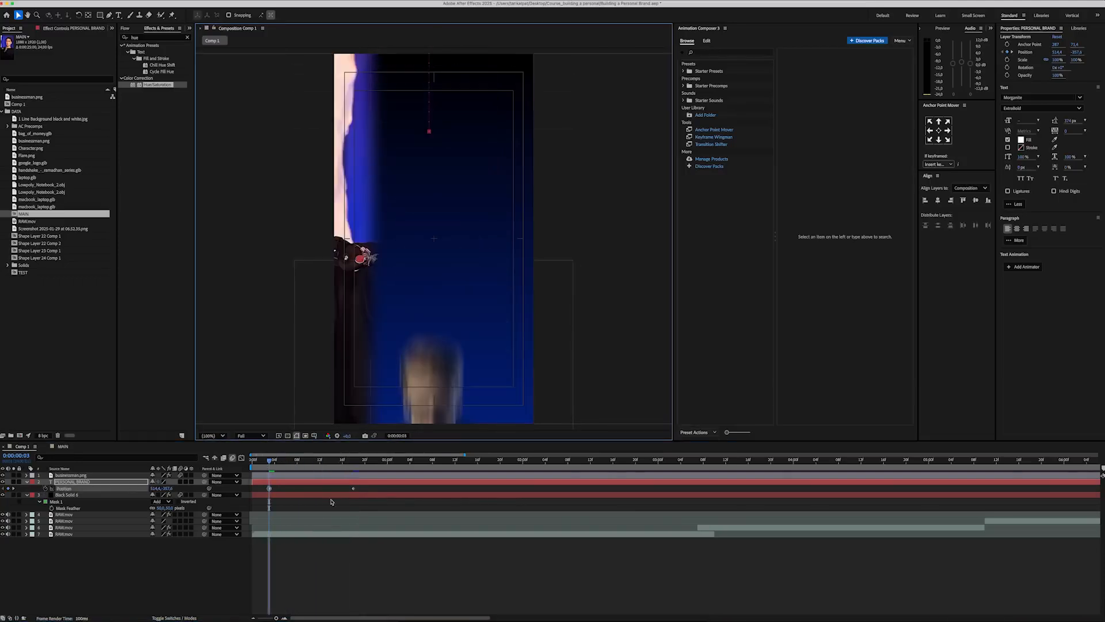
Step: Shape the title's position speed graph for a fast start and gradual slowdown, and play back the drop-in
drag(365, 502, 235, 491)
click(241, 458)
drag(340, 594, 311, 593)
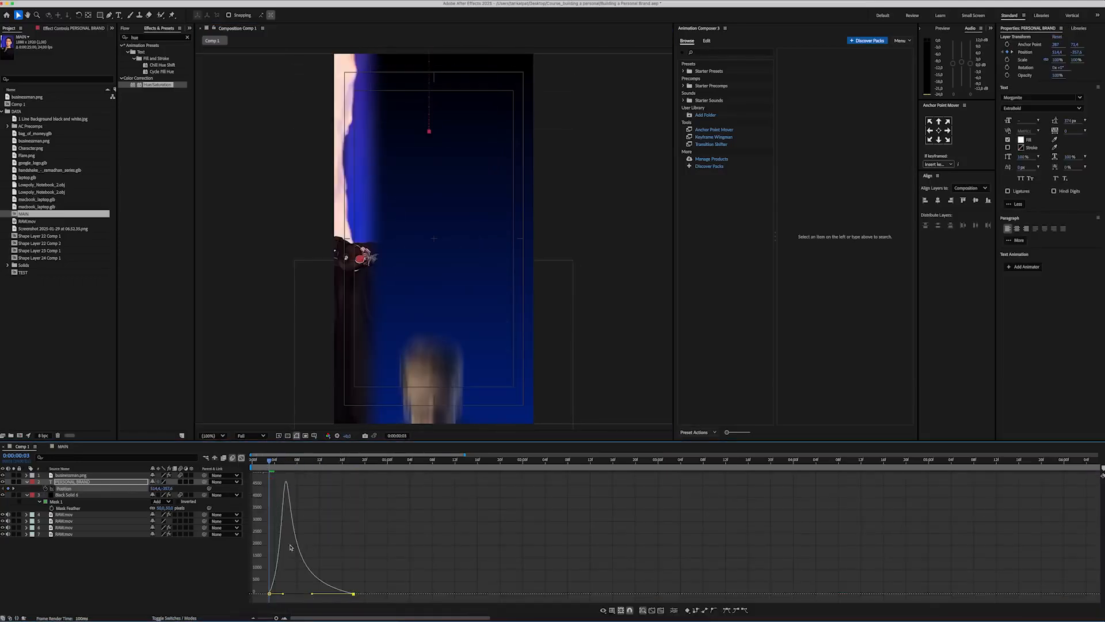
drag(269, 460, 231, 463)
key(space)
key(space)
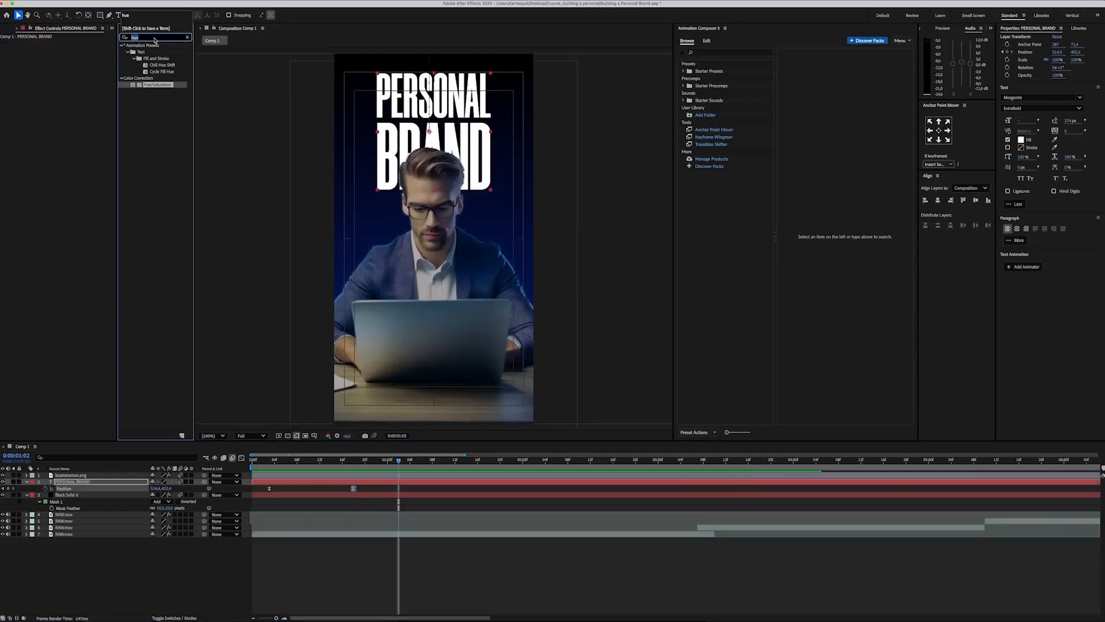
Step: Apply Deep Glow to the PERSONAL BRAND text with a reduced radius and an exposure of 0.2
text(deep)
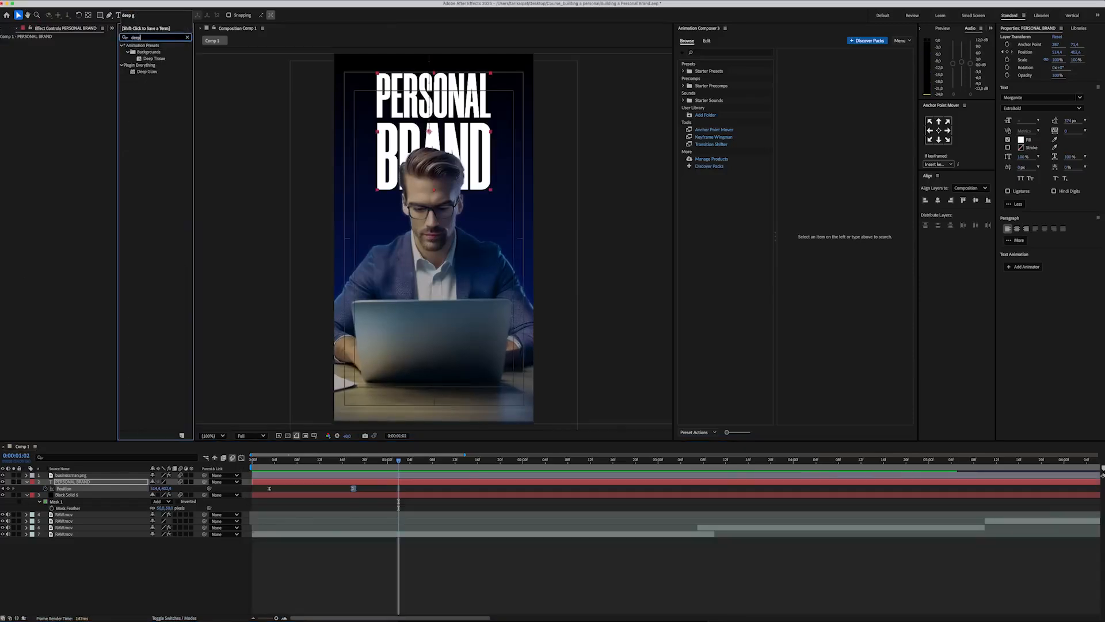
drag(147, 72, 74, 80)
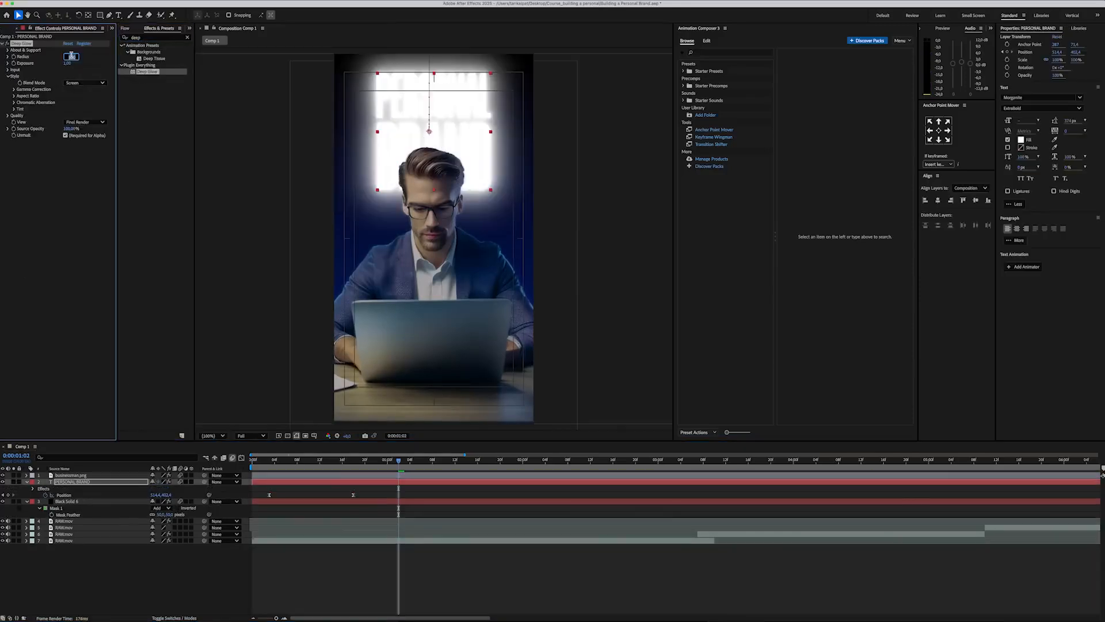
key(Return)
text(0)
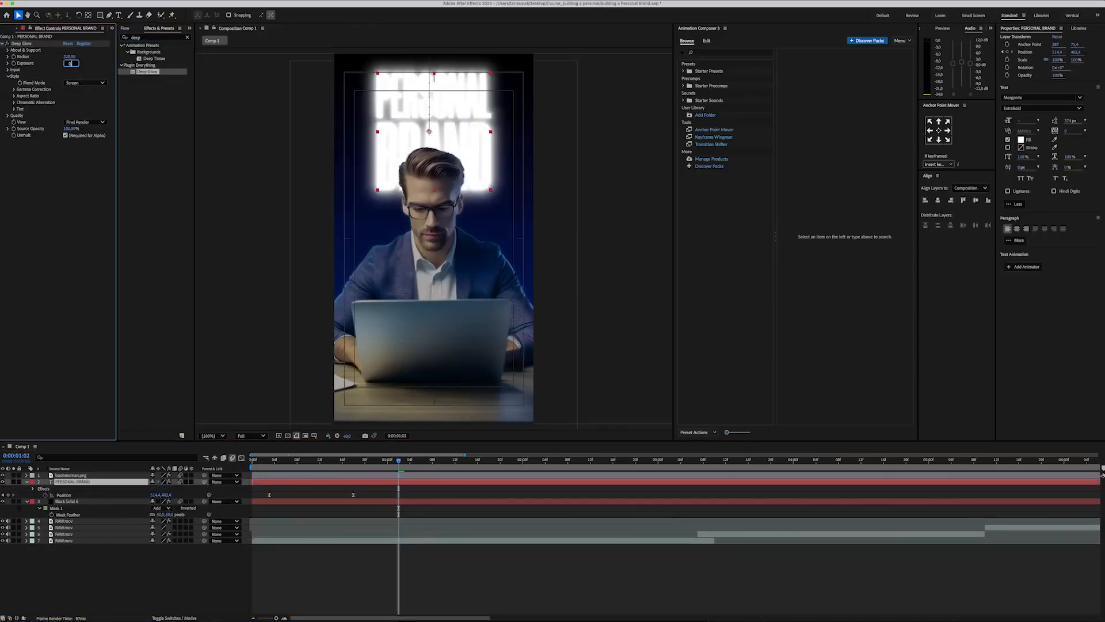
text(,2)
key(Return)
key(u)
Step: Create a new text layer reading BUILDING
right_click(110, 551)
mouse_move(132, 521)
click(227, 533)
text(BU)
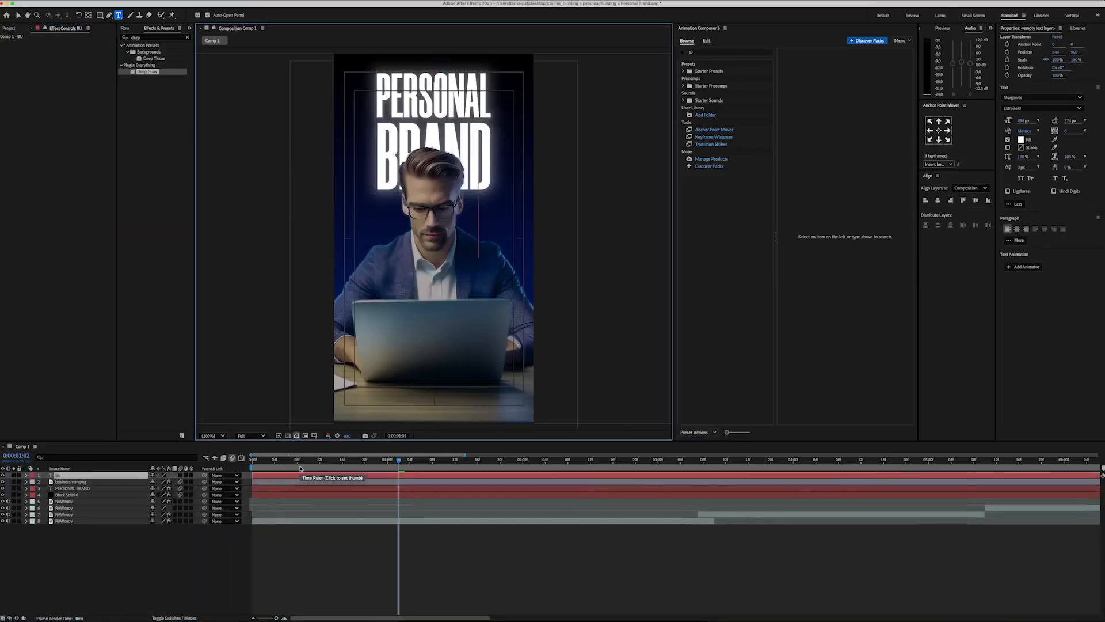
text(ILDING)
Step: Format the BUILDING text in Proxima Nova Black with a black fill
key(ctrl+a)
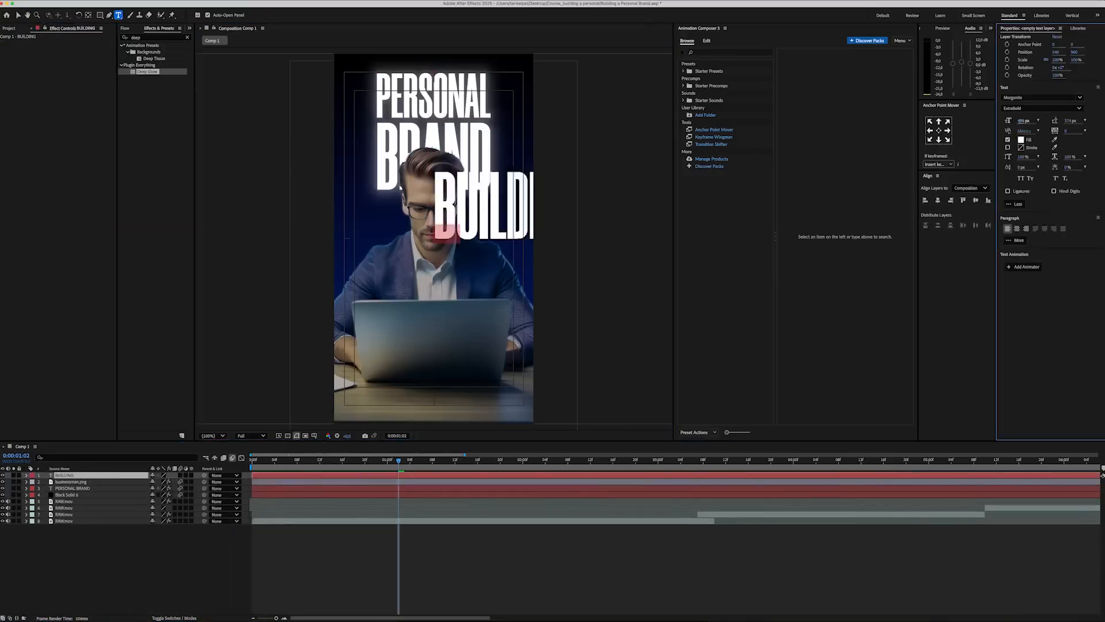
click(1036, 97)
text(prox)
click(1018, 135)
click(1020, 140)
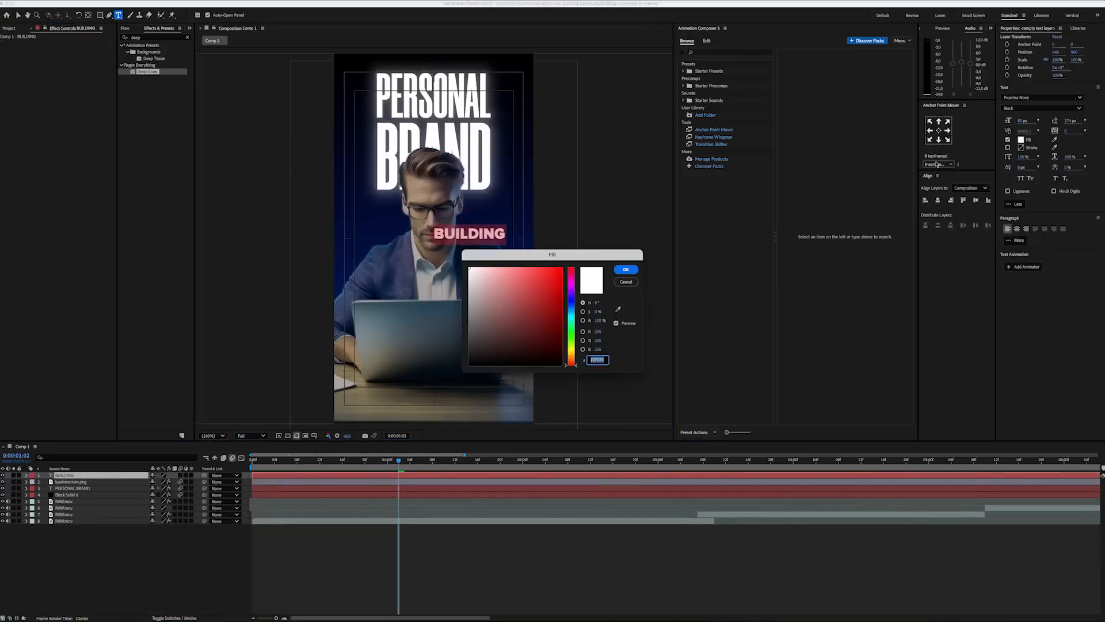
drag(491, 323, 430, 385)
key(Return)
Step: Centre the BUILDING layer's anchor point, align the text horizontally in the composition and reveal its position property
click(939, 131)
click(937, 200)
key(p)
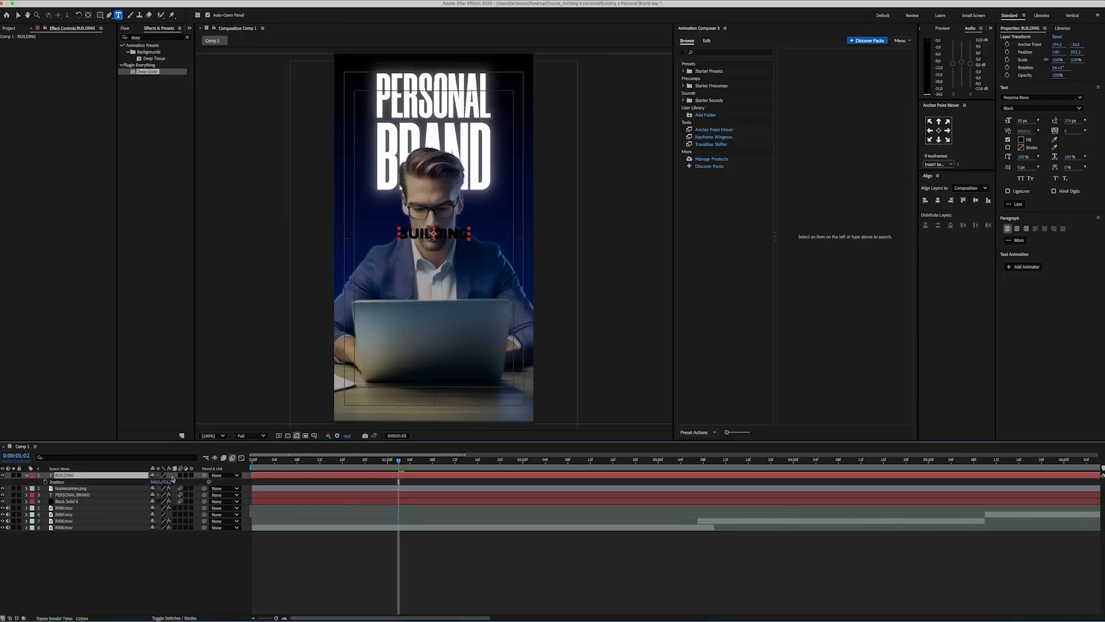
Step: Draw a rectangle shape without a stroke over the BUILDING text, slightly larger than the word
click(235, 546)
click(100, 16)
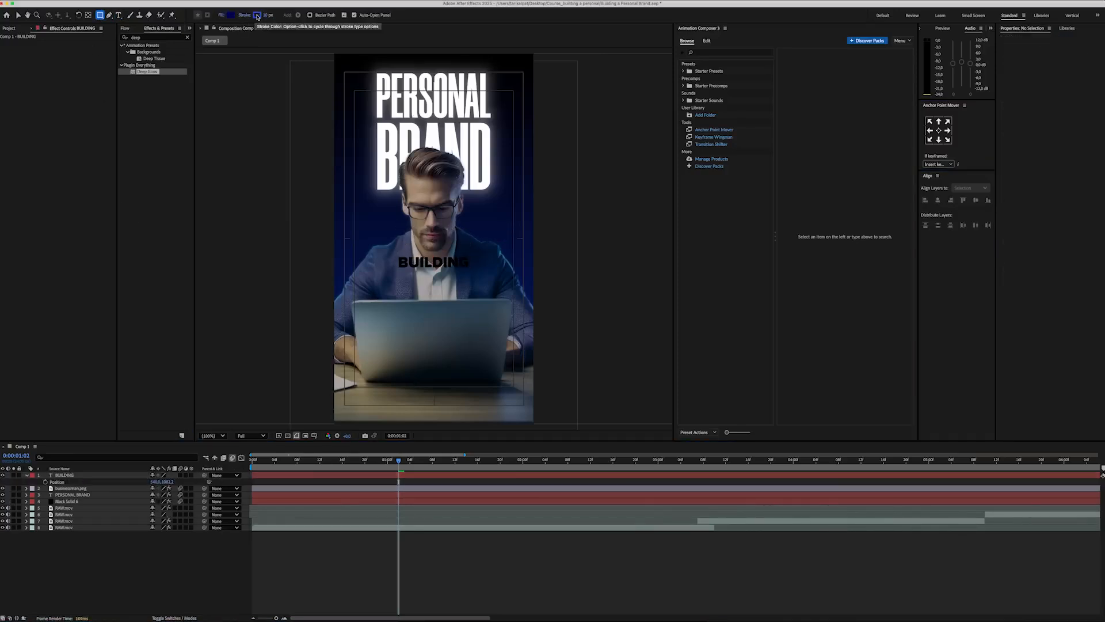
click(245, 15)
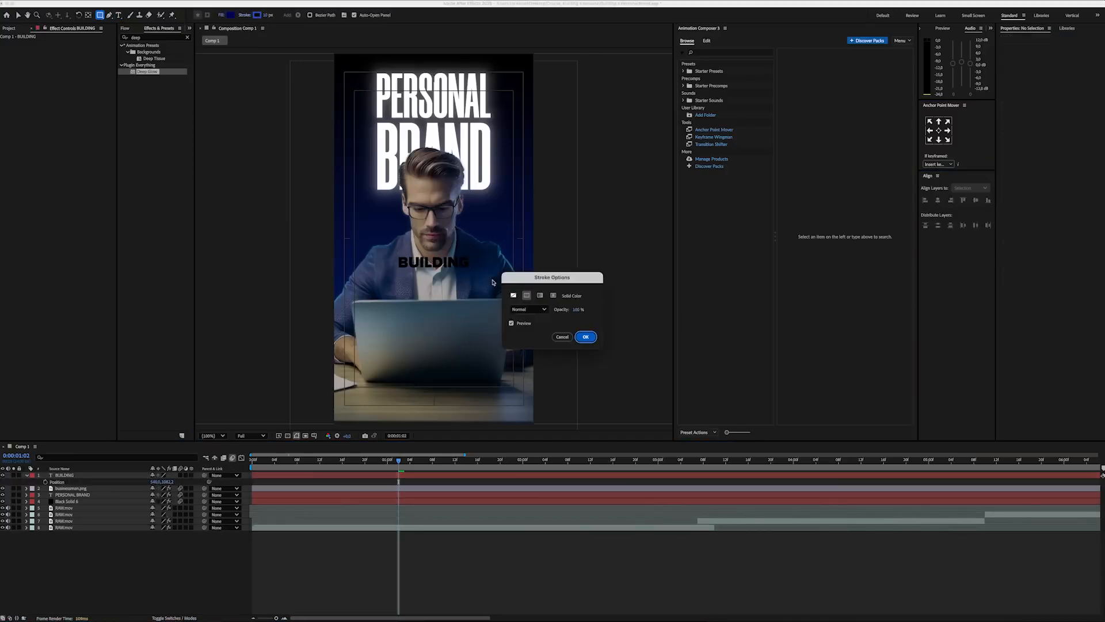
click(586, 338)
drag(392, 251, 473, 274)
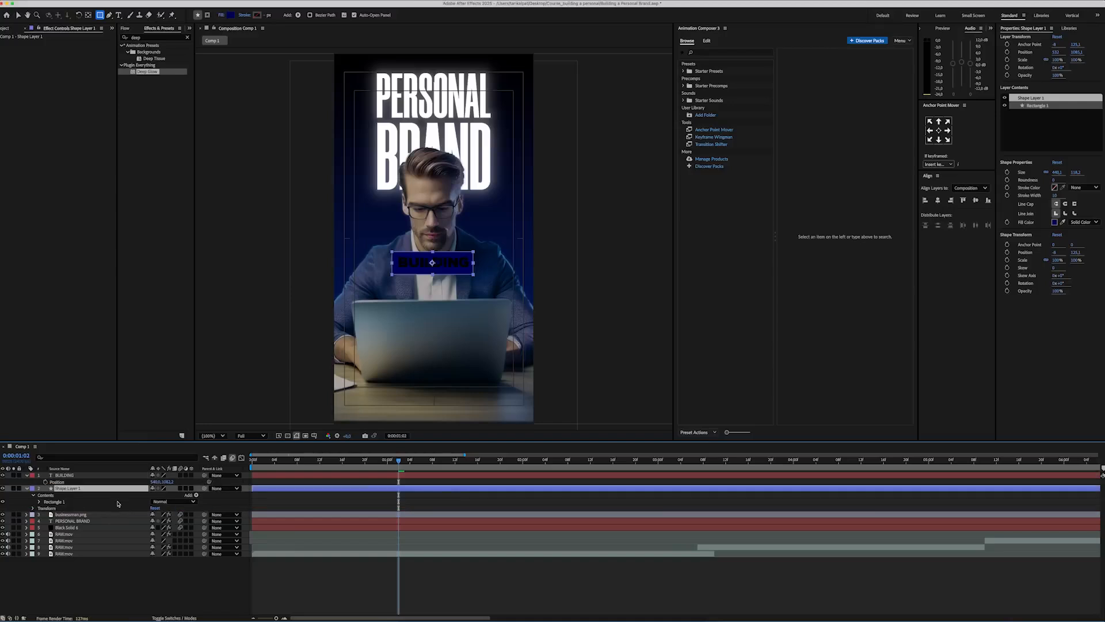
Step: Change the rectangle's fill to a brighter blue and place its layer beneath the BUILDING text
click(294, 15)
key(super+v)
key(Return)
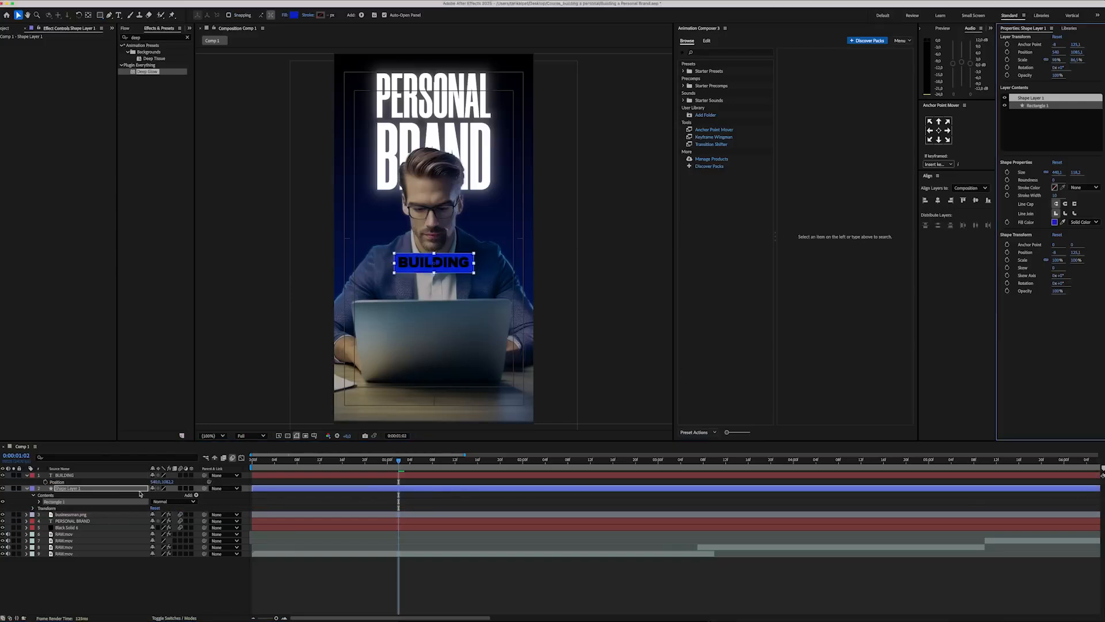
click(140, 489)
Step: Apply Deep Glow to the blue rectangle layer, adjust its exposure and preview the animation
drag(150, 71, 79, 489)
click(70, 64)
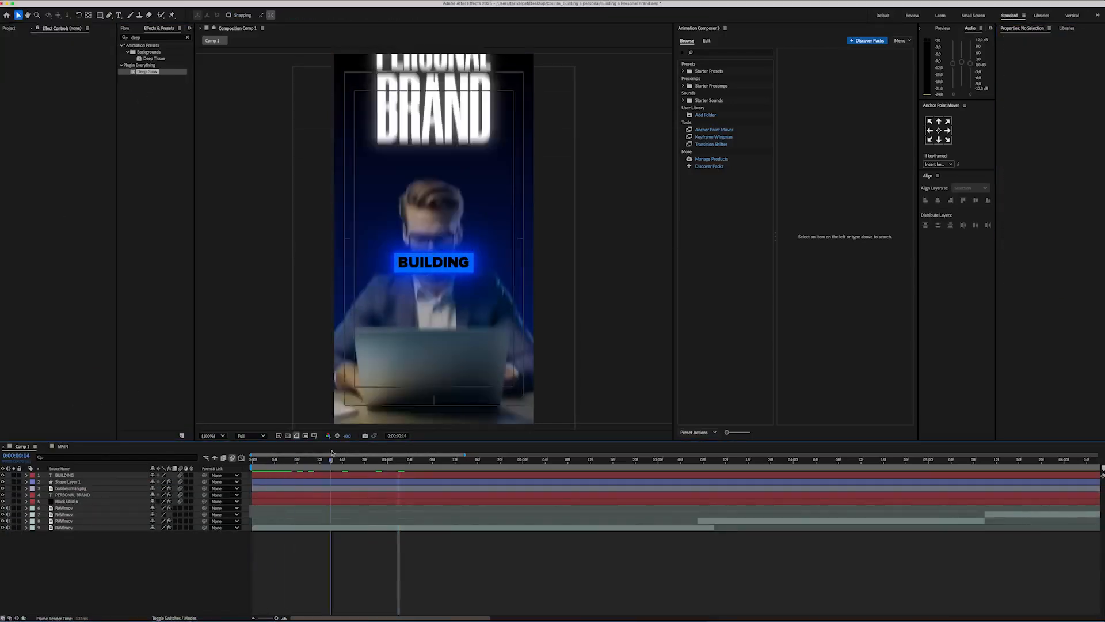
key(space)
Step: Pre-compose the BUILDING text together with its blue rectangle layer
click(64, 475)
shift+click(67, 482)
right_click(103, 481)
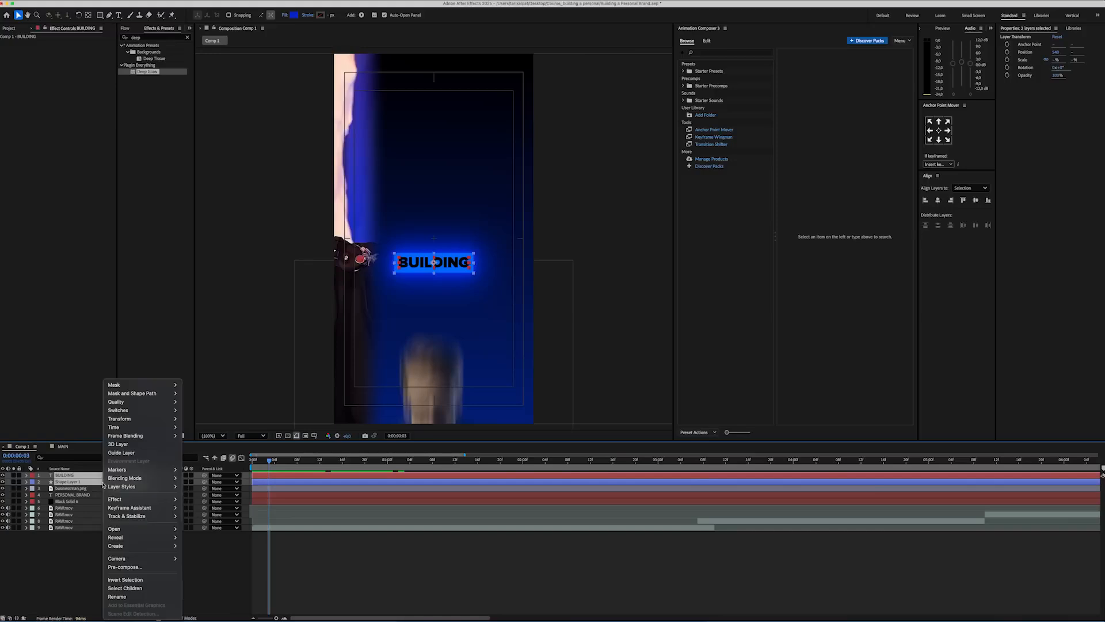
click(128, 568)
key(Return)
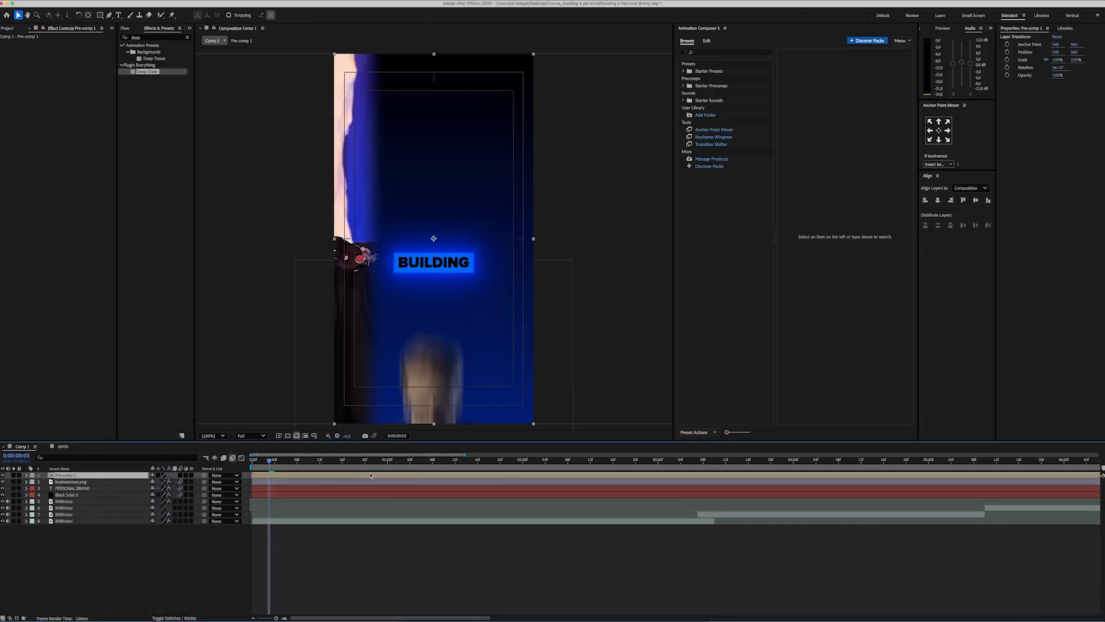
Step: Draw a rectangular mask around the BUILDING label on the pre-comp and keyframe its mask path at frame 3
key(space)
key(space)
click(100, 15)
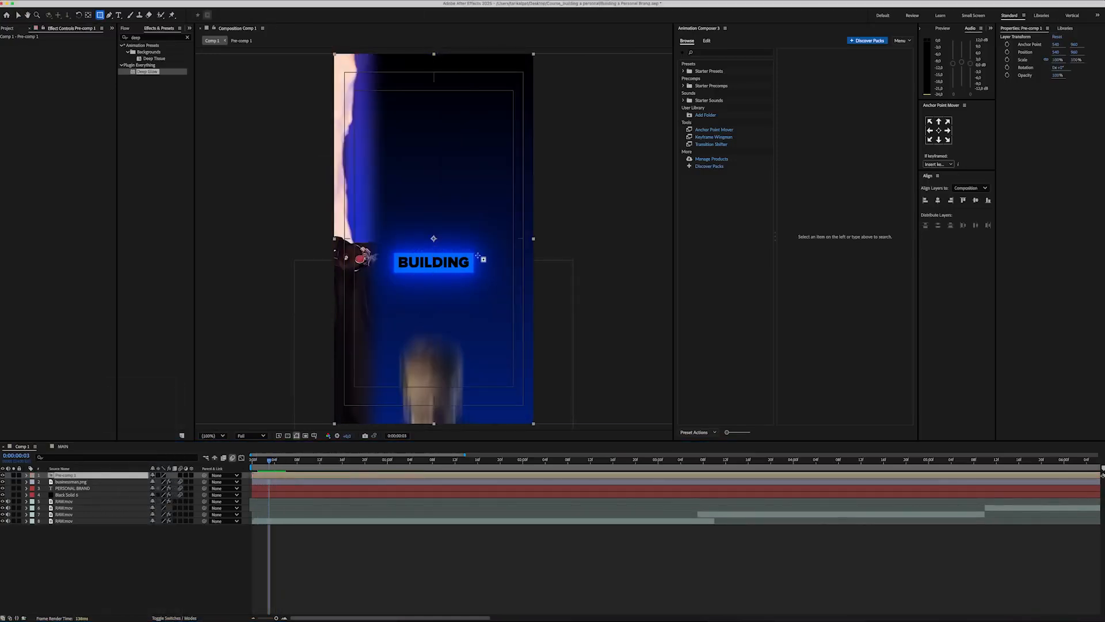
mouse_move(515, 213)
mouse_down()
mouse_move(378, 247)
mouse_move(369, 312)
mouse_up()
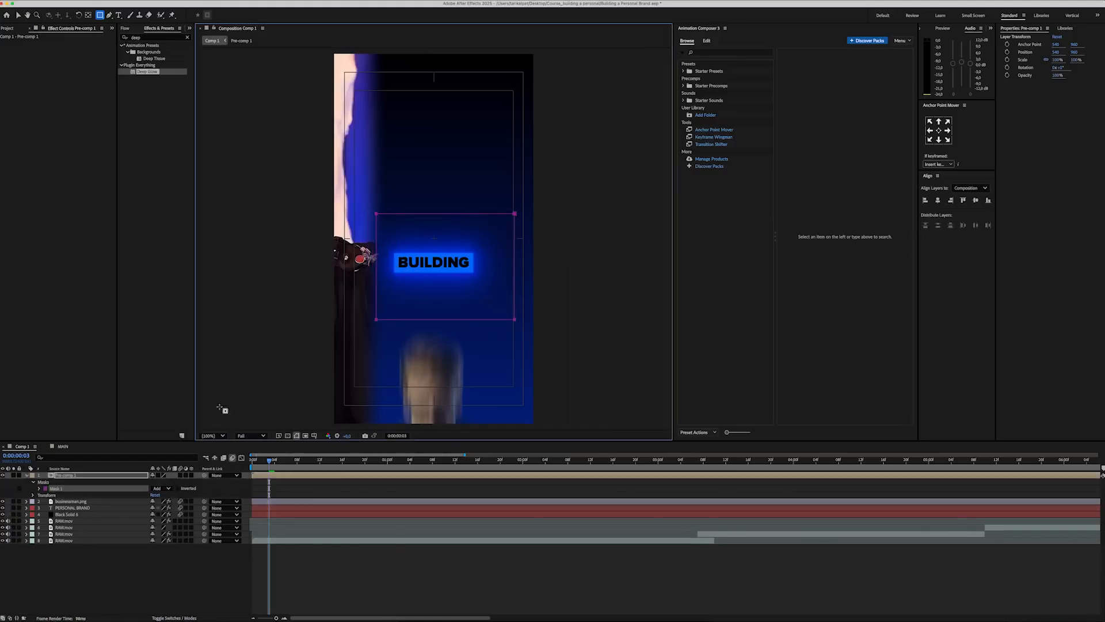
click(98, 478)
key(m)
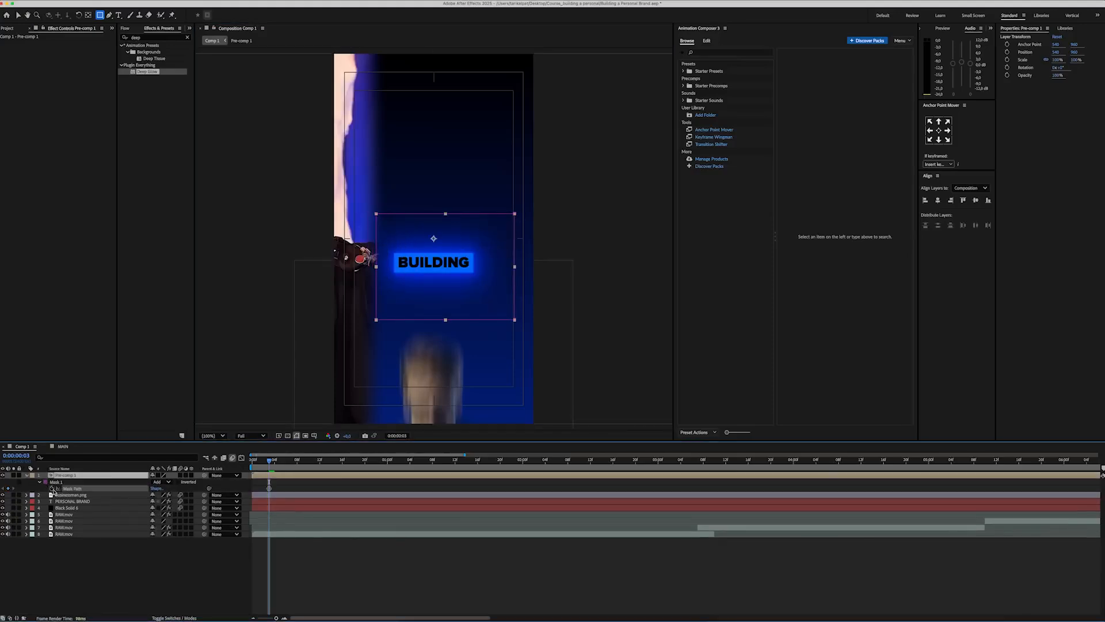
Step: Move the mask's left edge to the right at an earlier frame so the BUILDING label wipes on
click(280, 484)
key(equal)
key(equal)
drag(311, 465, 291, 464)
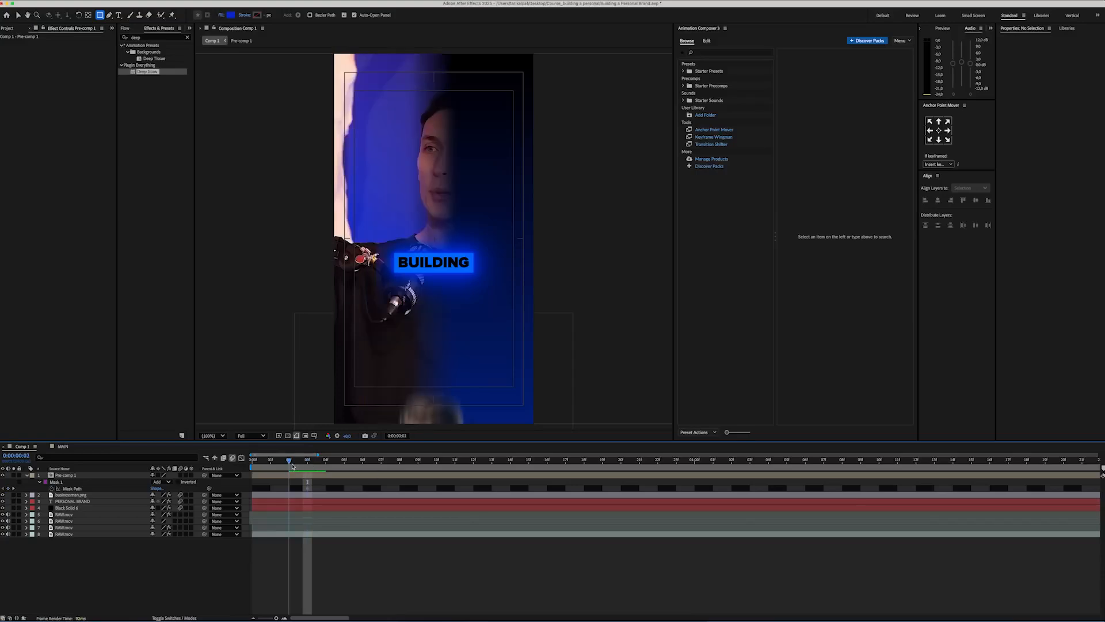
key(v)
click(401, 321)
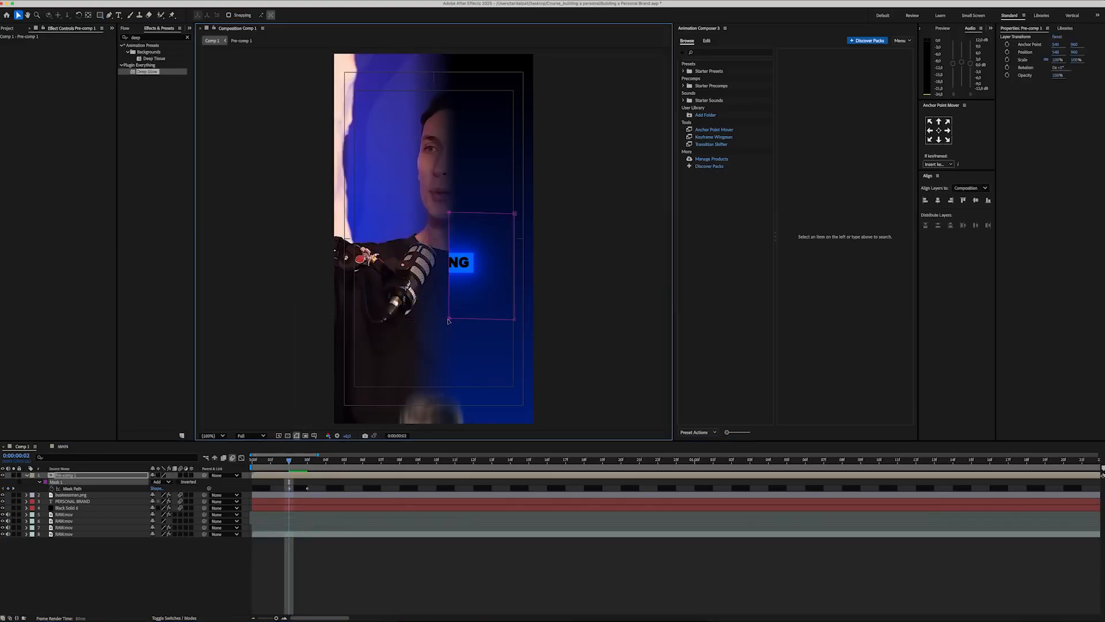
drag(449, 321, 450, 321)
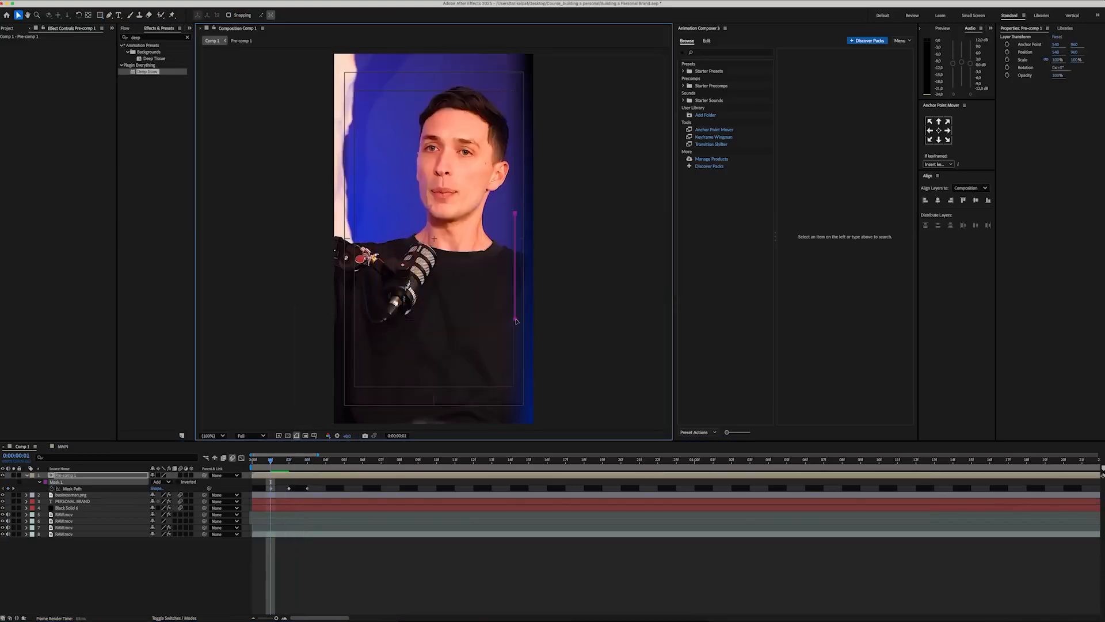
click(314, 484)
click(296, 461)
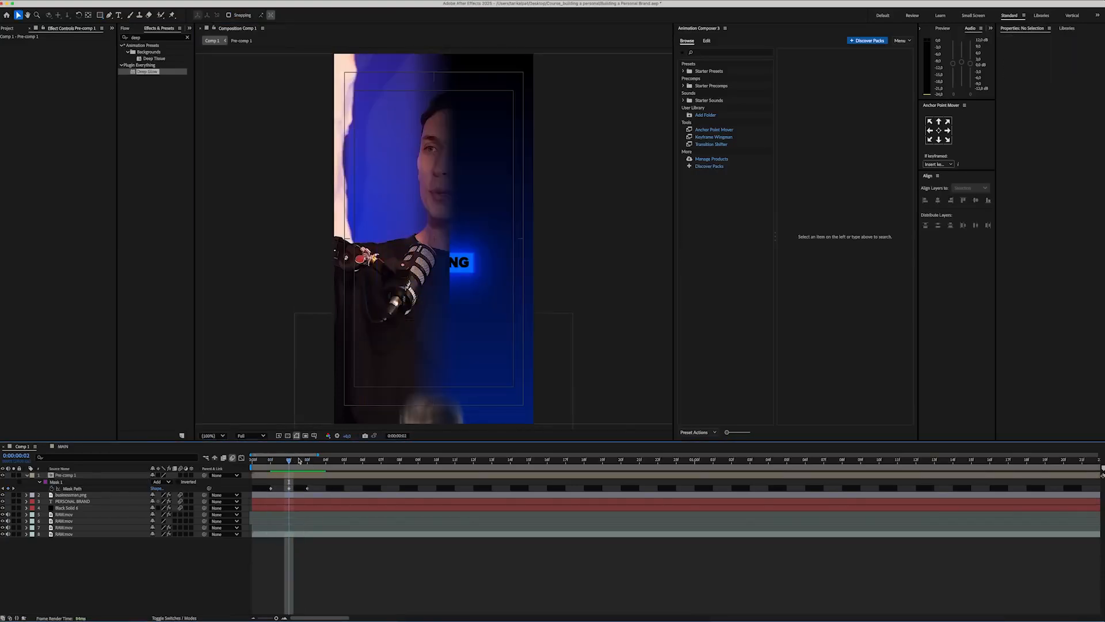
Step: Set the pre-comp's mask feather to 50 pixels, review the reveal and collapse the layer's properties
click(107, 478)
text(f)
text(50)
key(Return)
click(277, 566)
drag(289, 460, 253, 461)
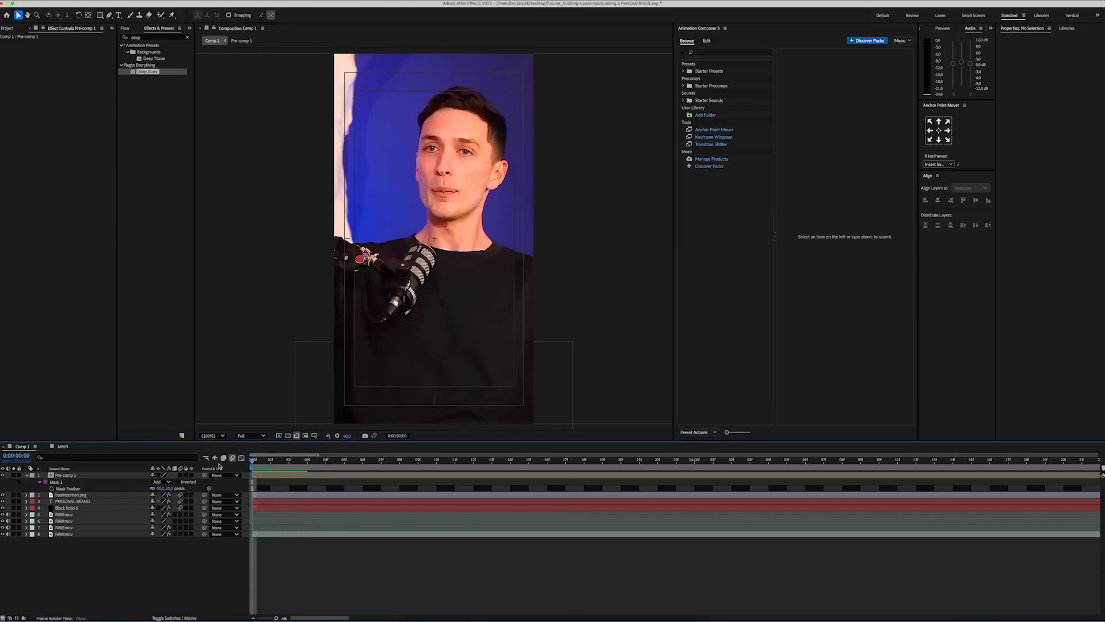
drag(253, 461, 571, 455)
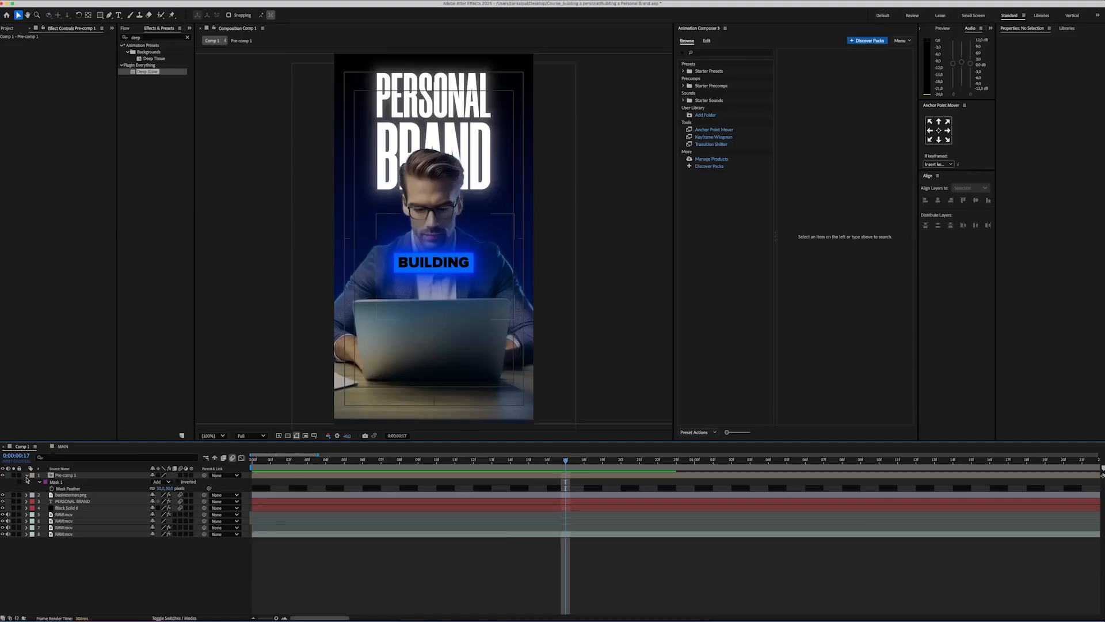
click(26, 476)
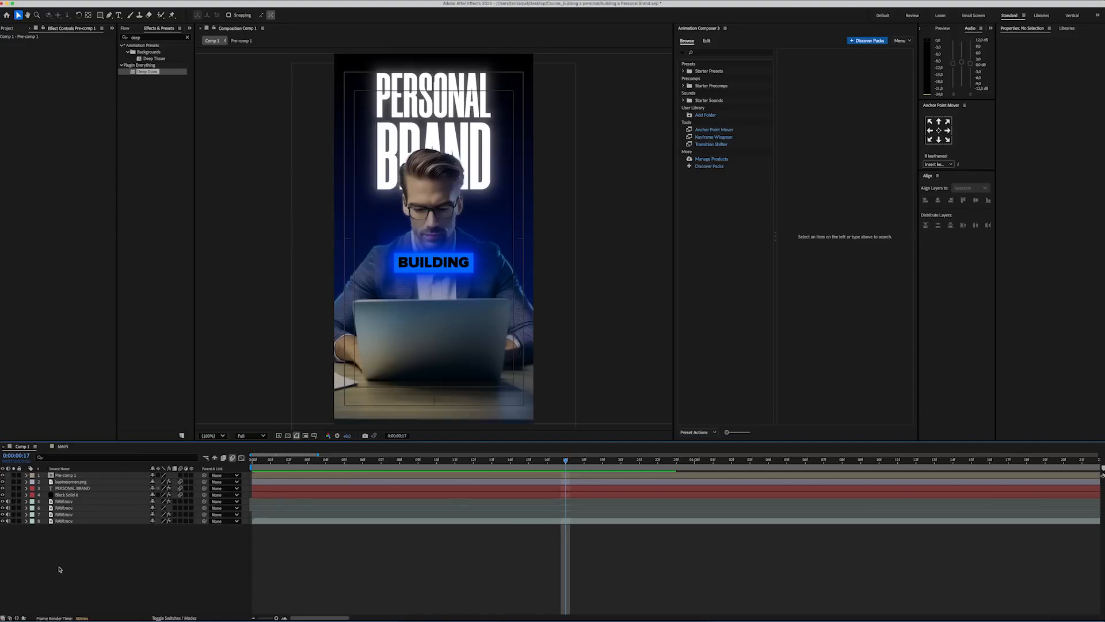
Step: Add an adjustment layer above all layers and apply Deep Glow to it with a reduced exposure
right_click(88, 550)
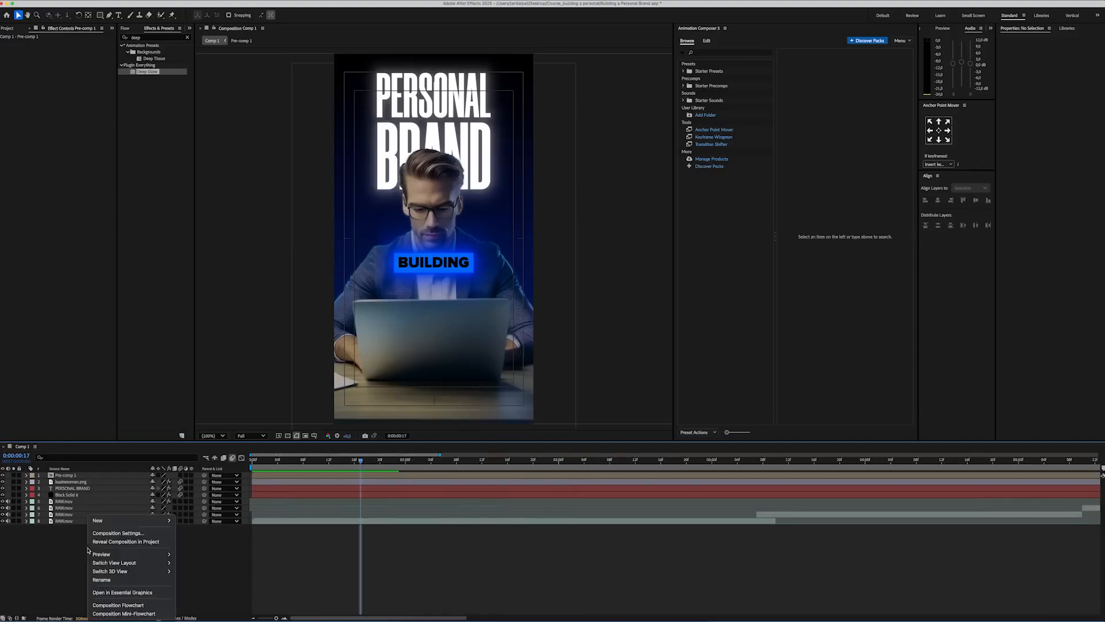
mouse_move(135, 521)
click(201, 584)
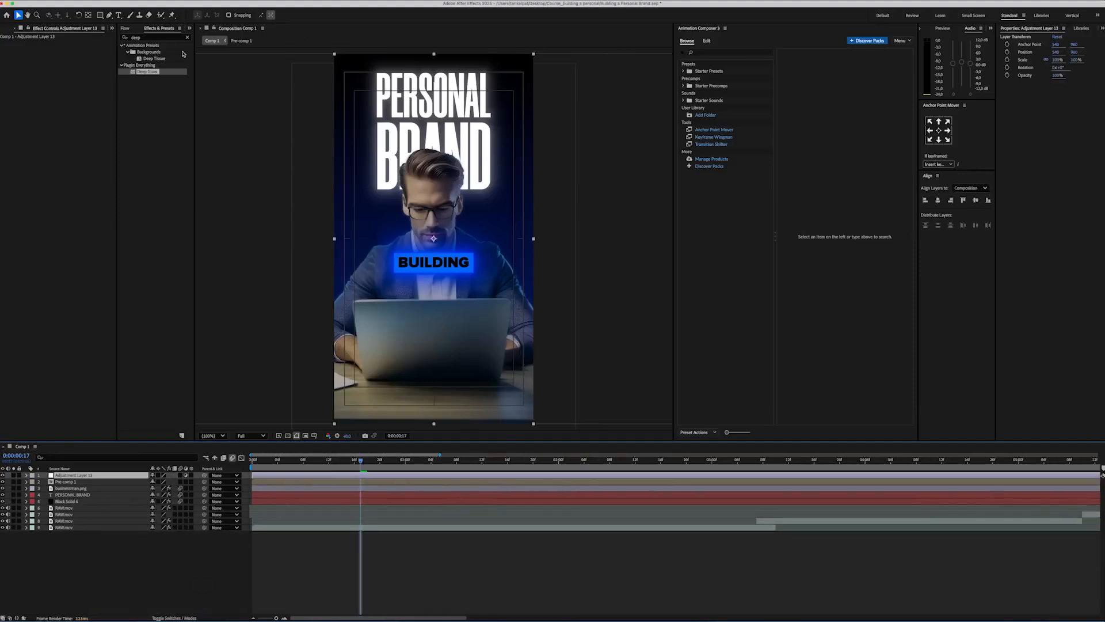
click(151, 37)
text(glo)
drag(148, 51, 80, 474)
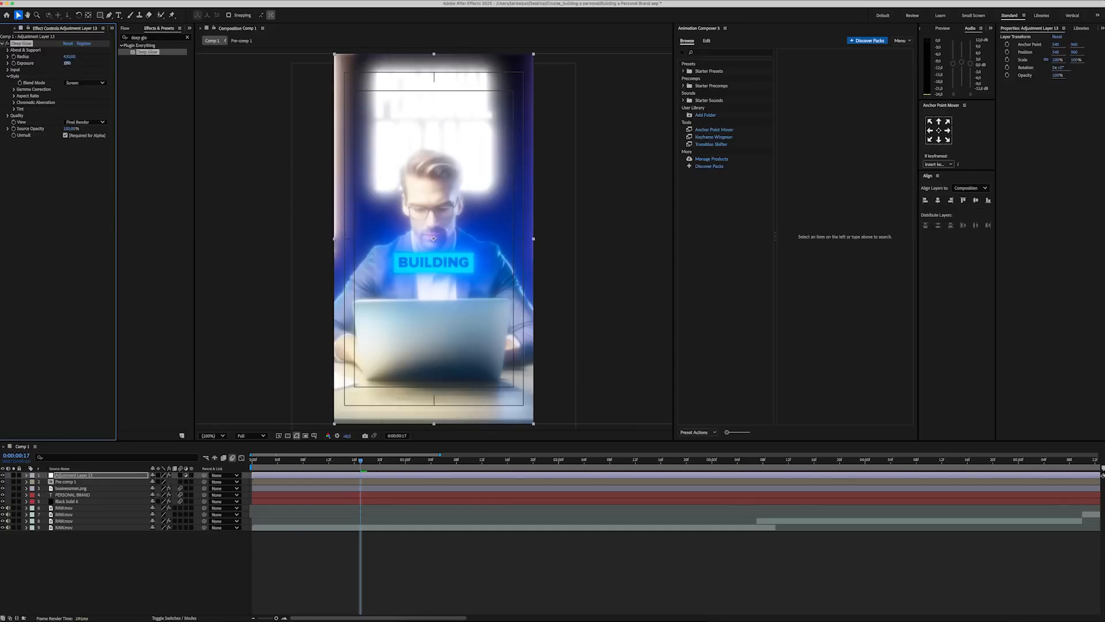
key(Return)
Step: Add Lumetri Color with a darkening vignette and the Noise effect to the adjustment layer
click(162, 39)
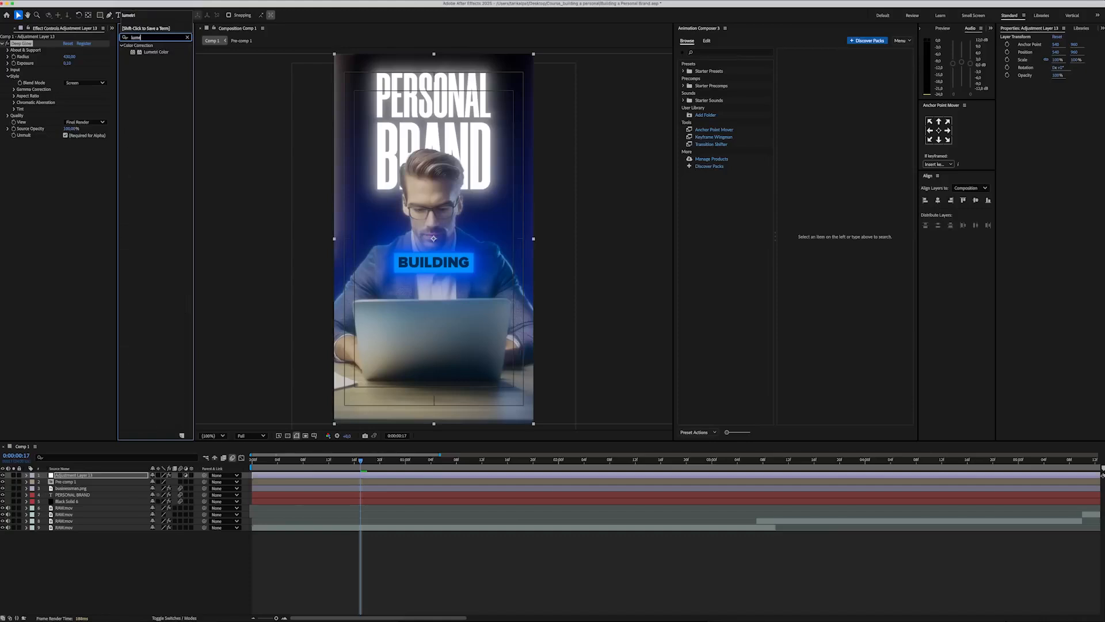
drag(156, 52, 41, 184)
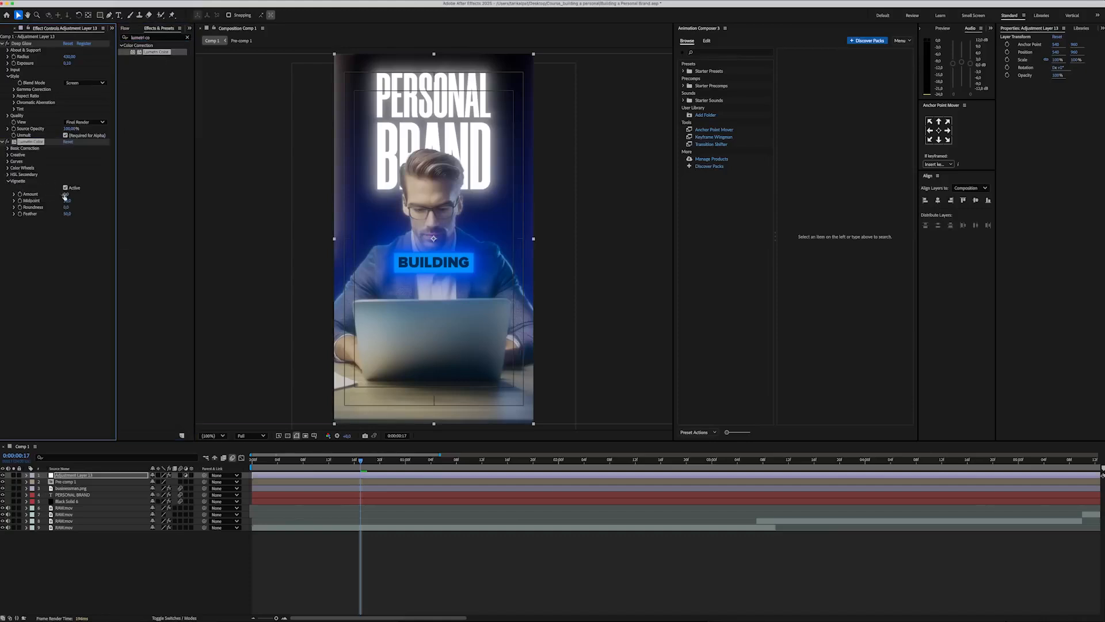
text(noise)
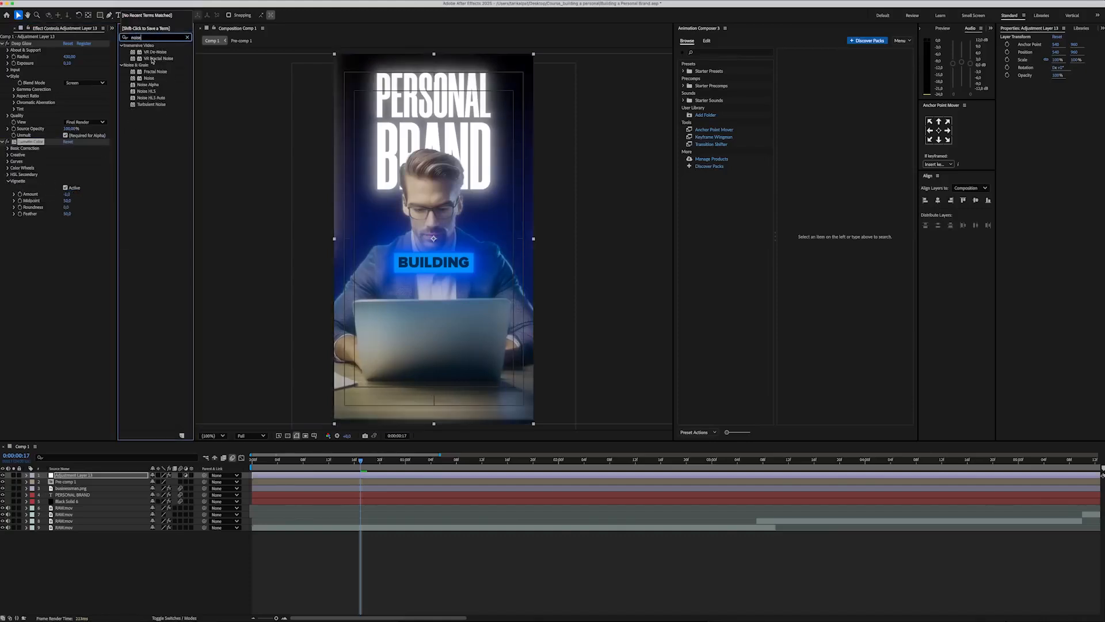
drag(149, 78, 58, 222)
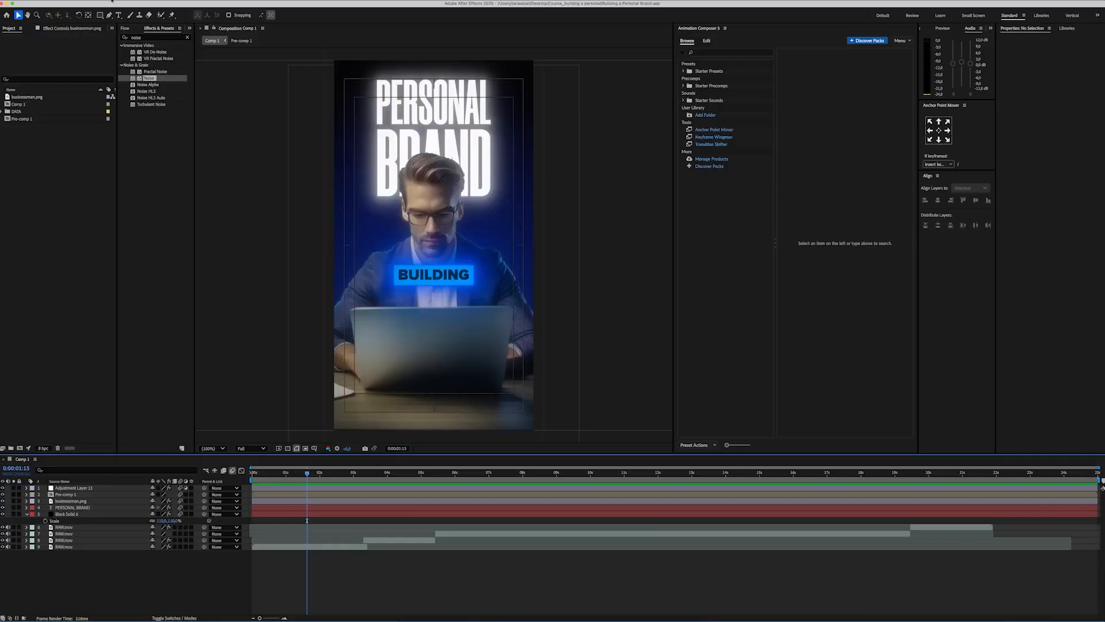
Step: Draw a large circle with the Ellipse tool over the middle of the composition and fill it with white
drag(100, 15, 126, 33)
drag(367, 170, 508, 308)
click(230, 15)
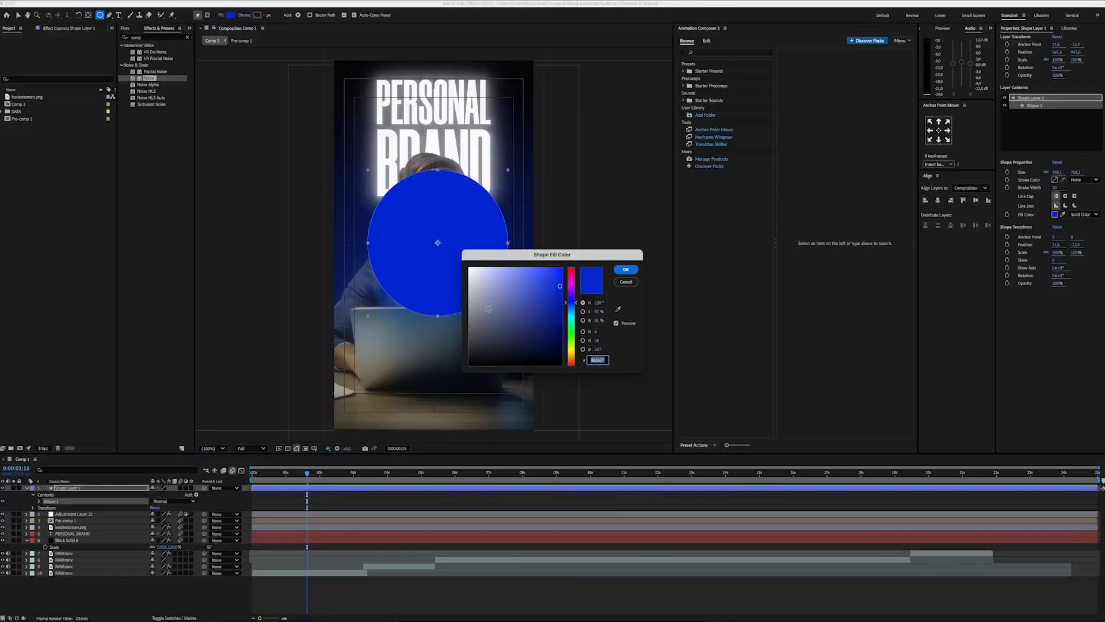
click(472, 267)
click(627, 269)
Step: Move the white circle off the composition's upper-right corner and place its anchor point at its own upper-right corner
key(v)
drag(438, 286, 568, 98)
key(space)
drag(569, 175, 507, 310)
key(y)
drag(510, 187, 566, 132)
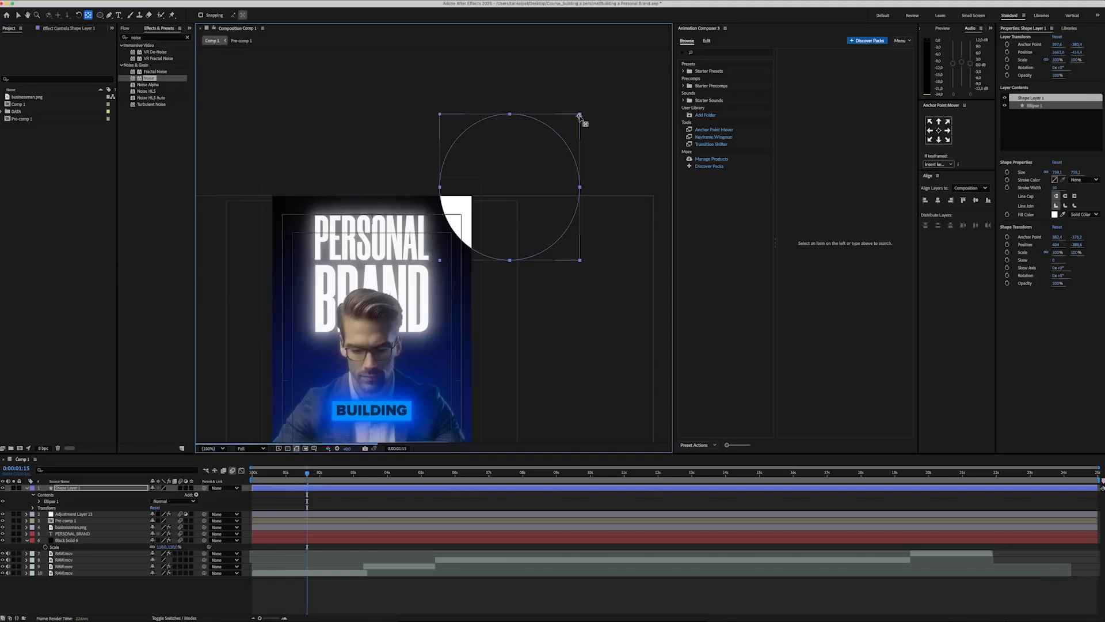
key(v)
drag(513, 214, 491, 233)
Step: Start the circle layer at 0:00:00:19 and keyframe its scale there at 57% so it stays outside the frame
drag(306, 475, 279, 480)
key(s)
click(46, 494)
drag(164, 494, 139, 495)
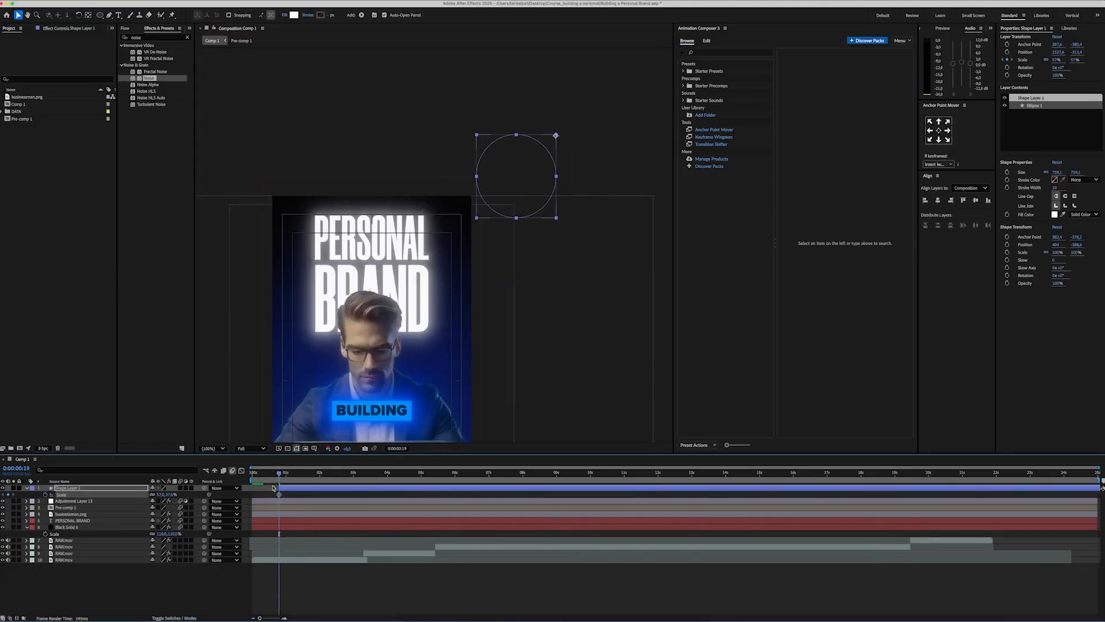
Step: Enlarge the circle's scale at a later frame until it covers the whole composition
key(space)
drag(357, 351, 418, 215)
drag(163, 494, 247, 501)
click(305, 580)
Step: Apply Easy Ease to the circle's scale keyframes
click(285, 477)
key(equal)
key(equal)
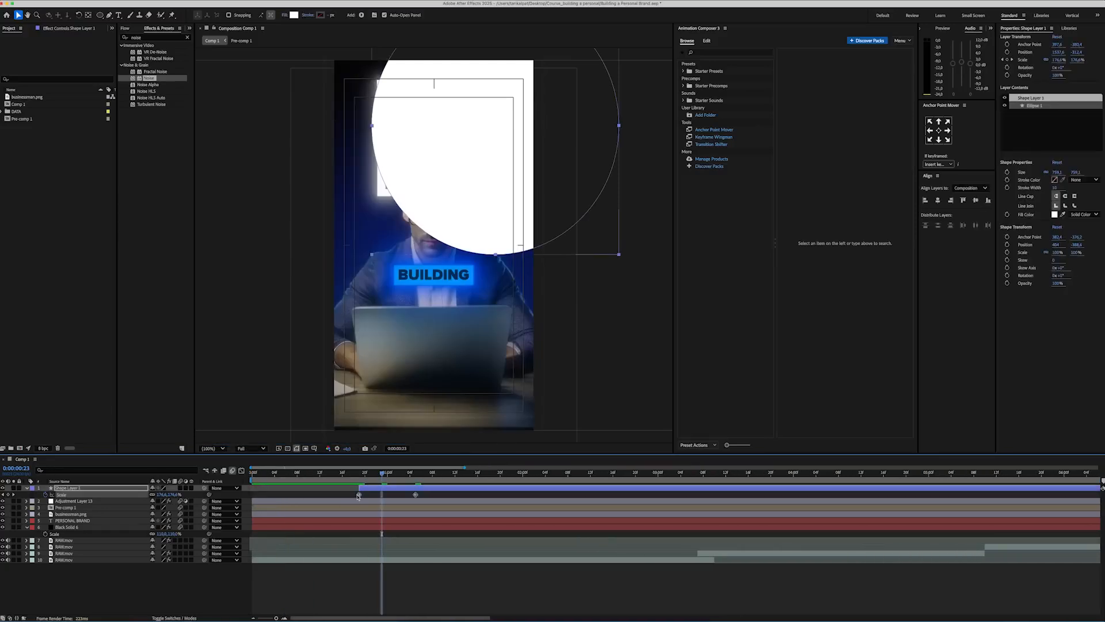
right_click(359, 494)
mouse_move(401, 614)
click(490, 563)
Step: Adjust the speed curve of the circle's scale animation in the graph editor and preview the transition
click(241, 470)
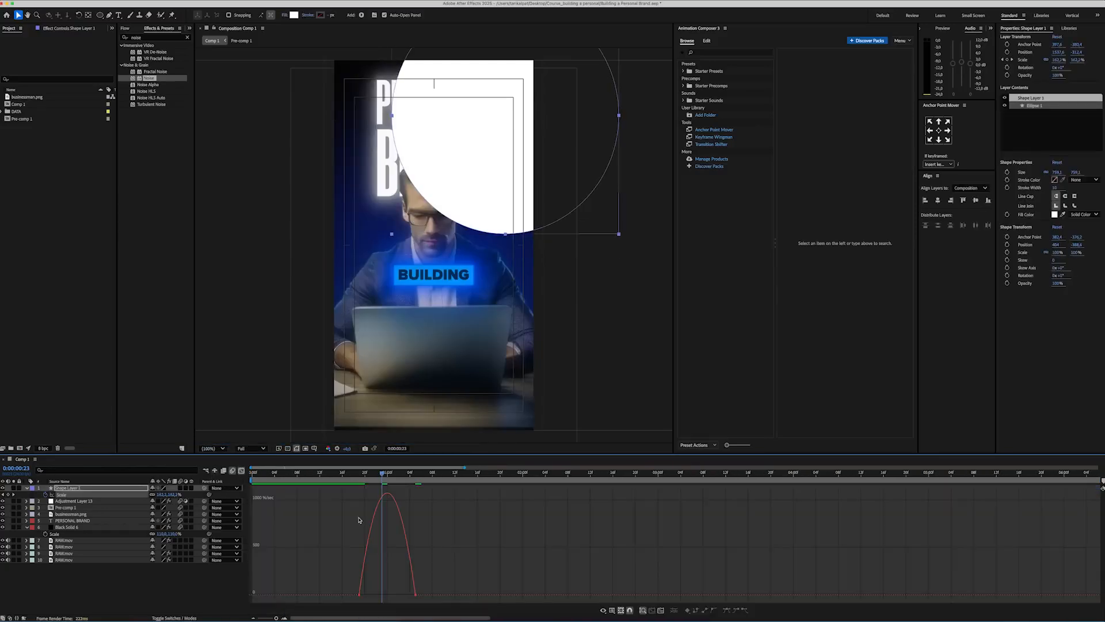
drag(407, 594, 397, 596)
click(242, 470)
click(328, 579)
click(337, 477)
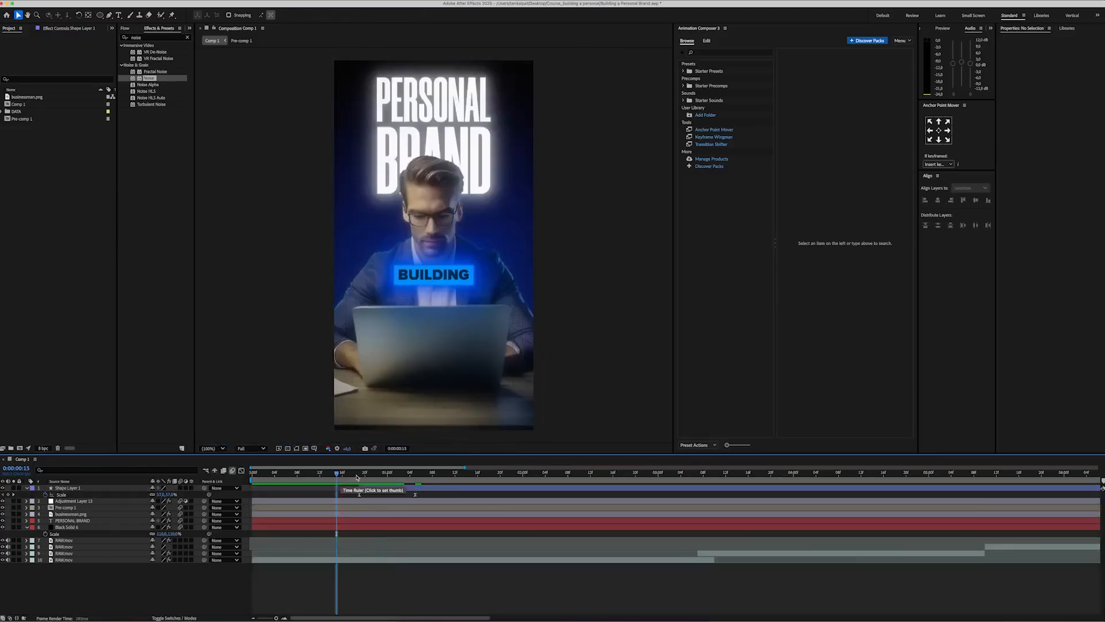
key(space)
drag(371, 477, 409, 477)
Step: Apply Gradient Ramp to the circle layer with a white start colour and a grey end colour
click(421, 488)
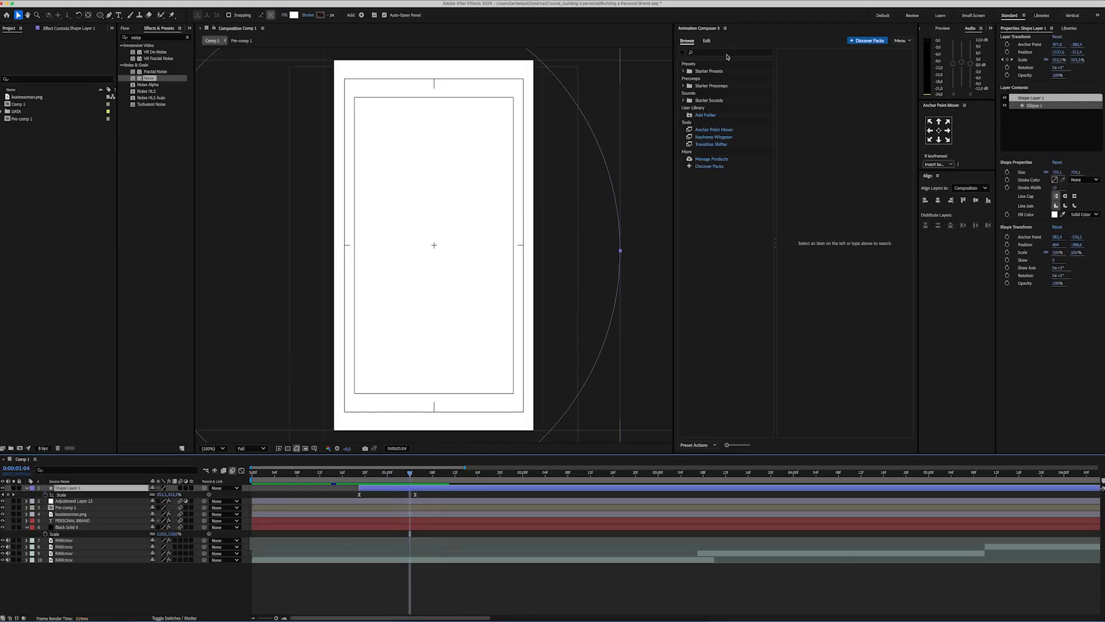
double_click(151, 37)
text(gradi)
drag(157, 77, 116, 489)
click(68, 56)
drag(502, 327, 347, 190)
key(Return)
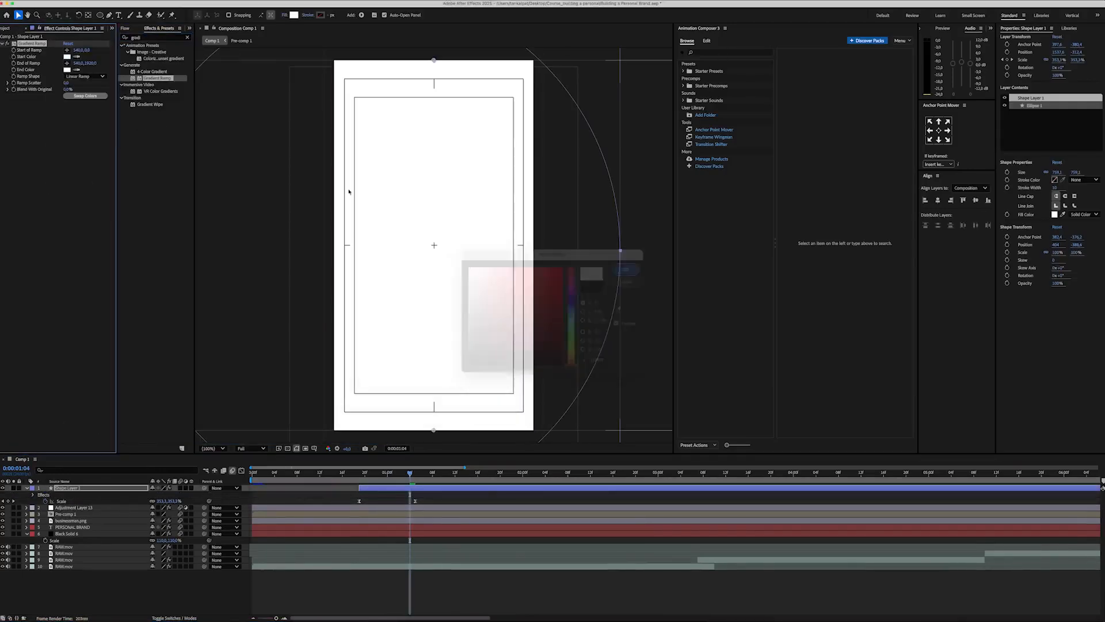
click(69, 71)
drag(514, 307, 441, 306)
click(626, 270)
Step: Animate the ramp's Blend With Original from a high value at 0:00:00:19 down to 0% at 0:00:01:05
drag(409, 478, 361, 484)
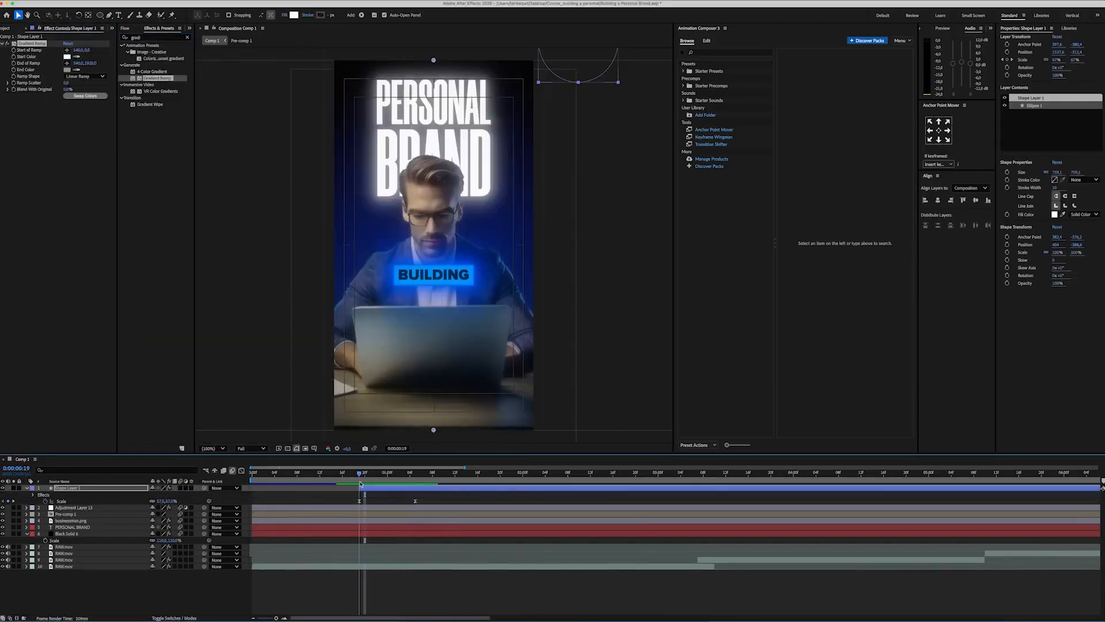
click(14, 90)
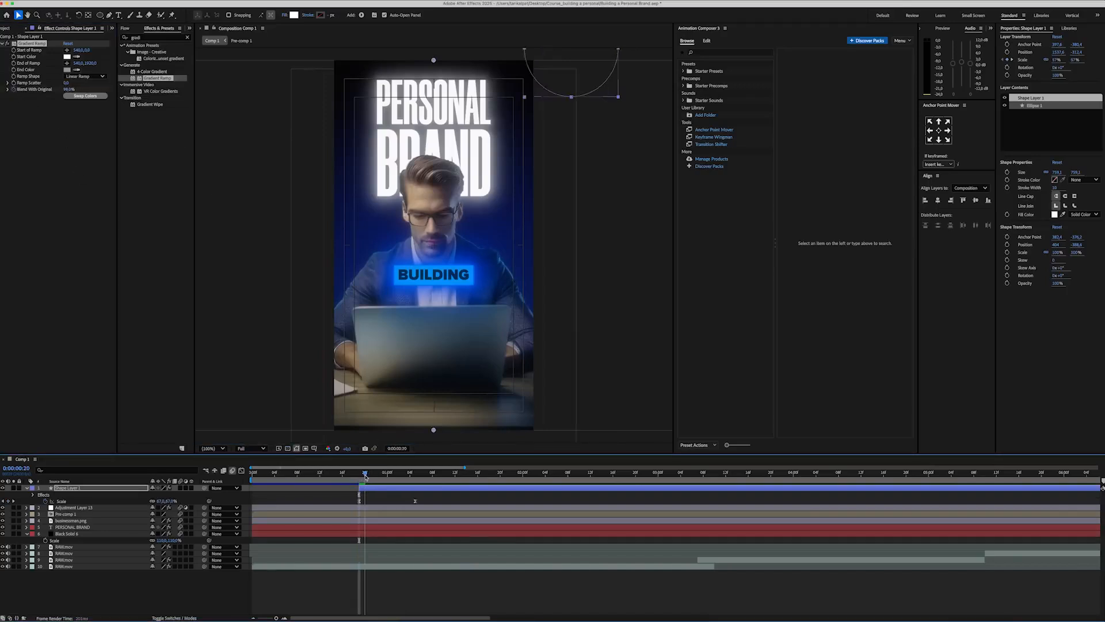
drag(369, 469, 415, 473)
drag(70, 88, 29, 90)
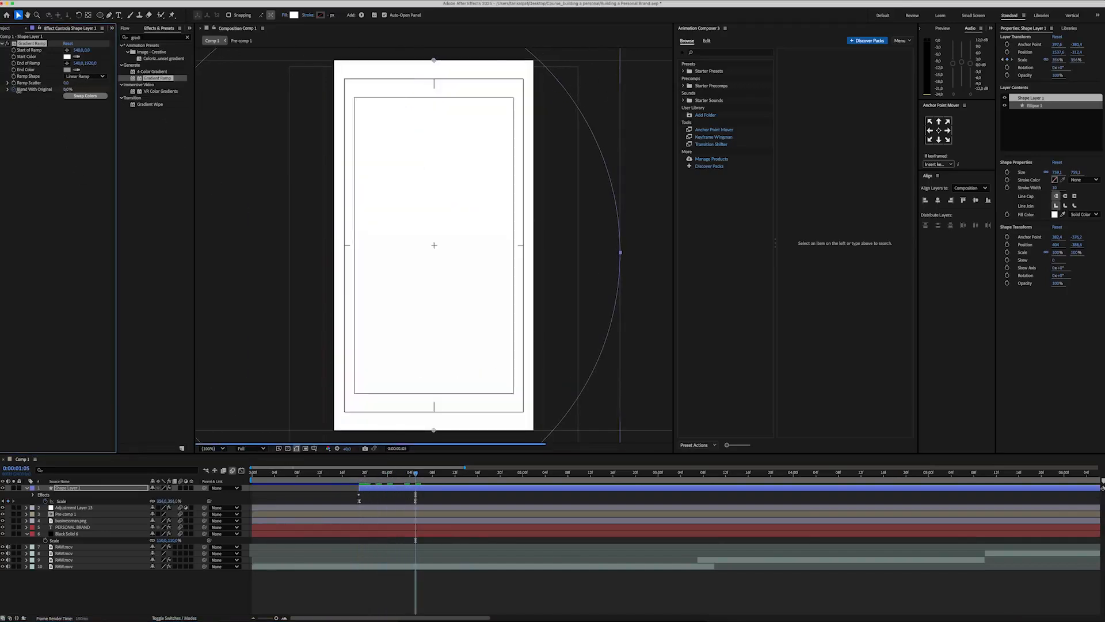
click(357, 588)
mouse_move(415, 474)
mouse_down()
mouse_move(362, 474)
mouse_move(417, 472)
mouse_up()
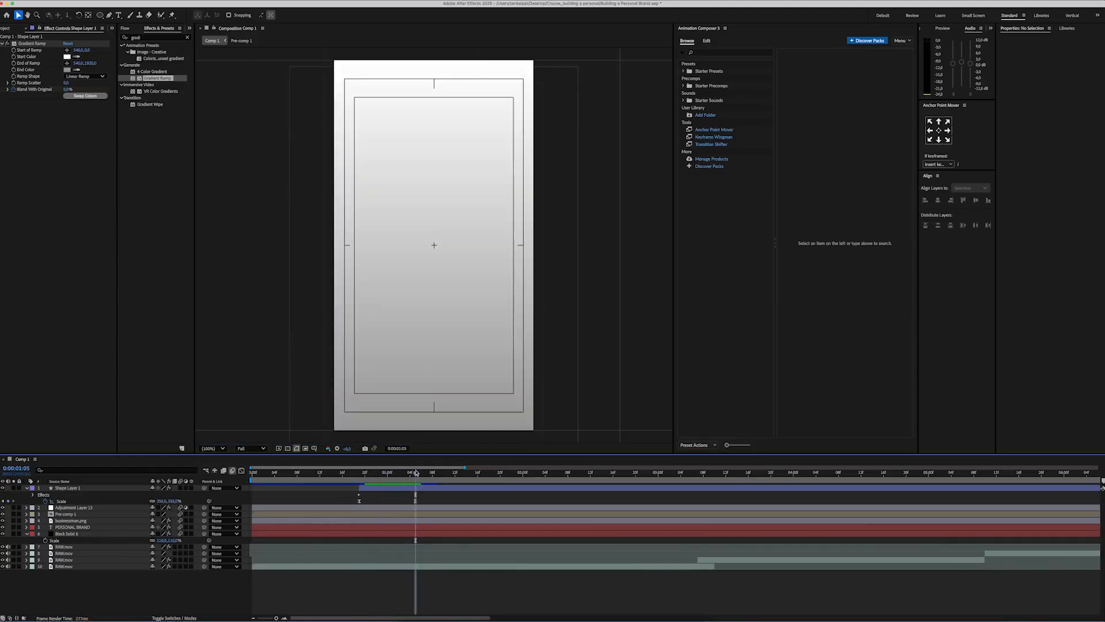
Step: Collapse the open layer properties and create a text layer reading "having your company"
click(26, 488)
click(27, 520)
right_click(155, 554)
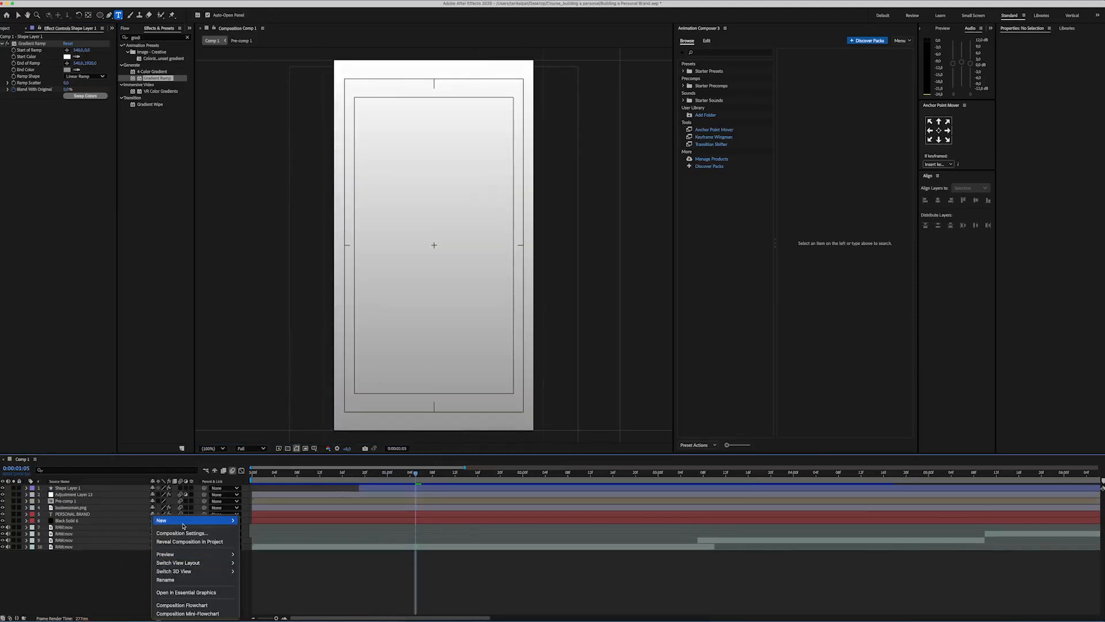
mouse_move(180, 523)
click(264, 535)
text(having you comp)
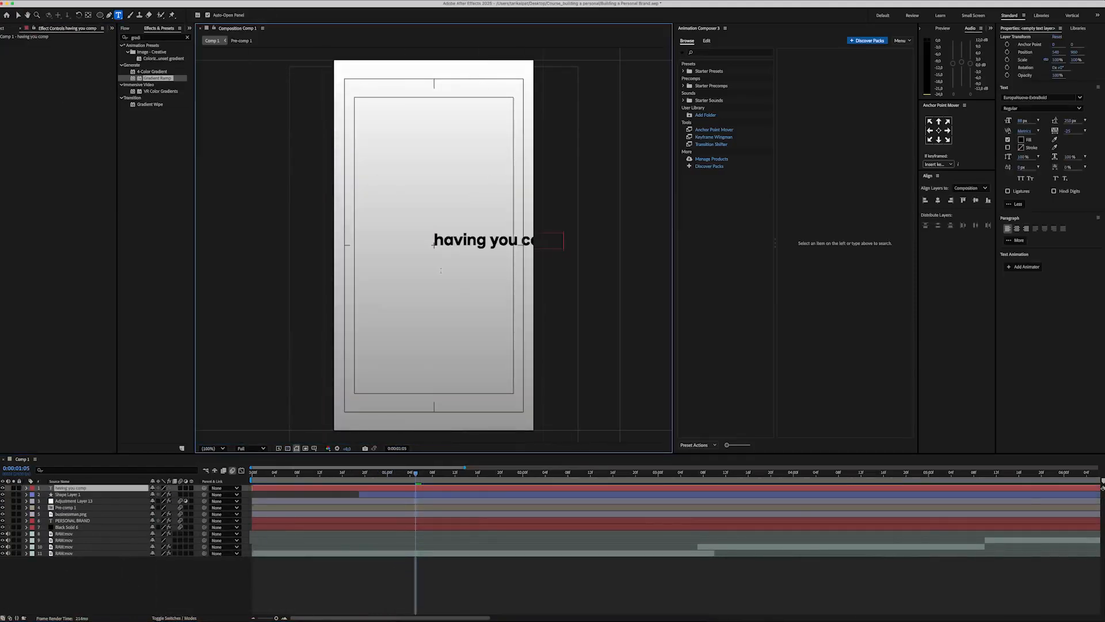
key(super+a)
text(having your company)
Step: Set the font of the "having your company" text to EuropaNuova-Regular
key(super+a)
click(1030, 97)
text(europa)
click(1016, 143)
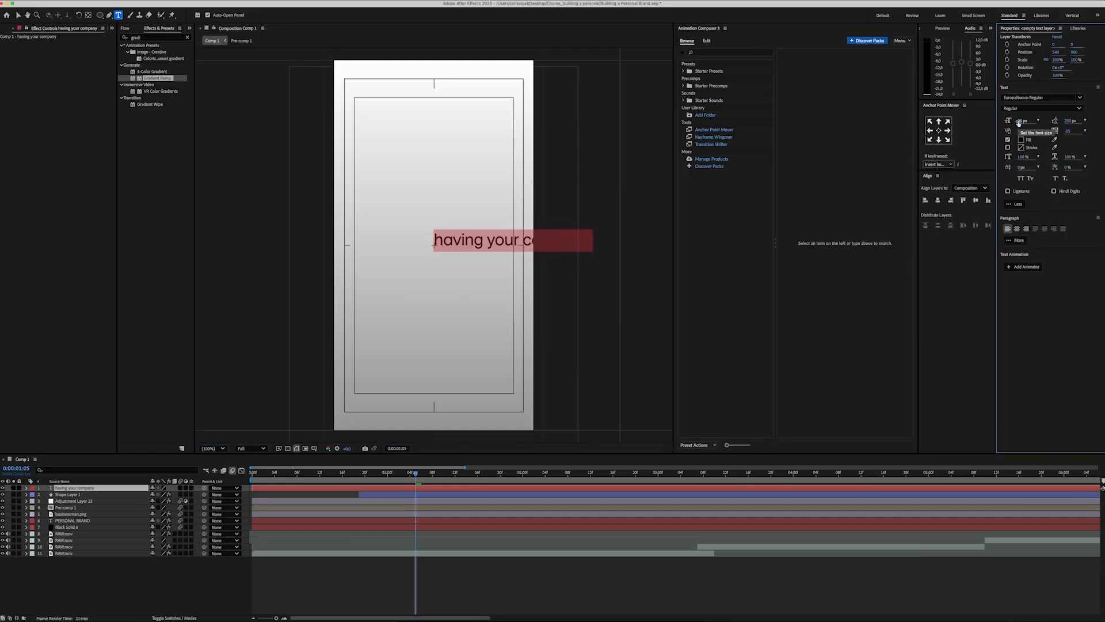
Step: Give the "having your company" text a dark blue fill and centre it horizontally and vertically in the composition
click(1021, 140)
drag(572, 312, 572, 299)
drag(541, 340, 551, 318)
click(629, 268)
click(938, 200)
click(976, 200)
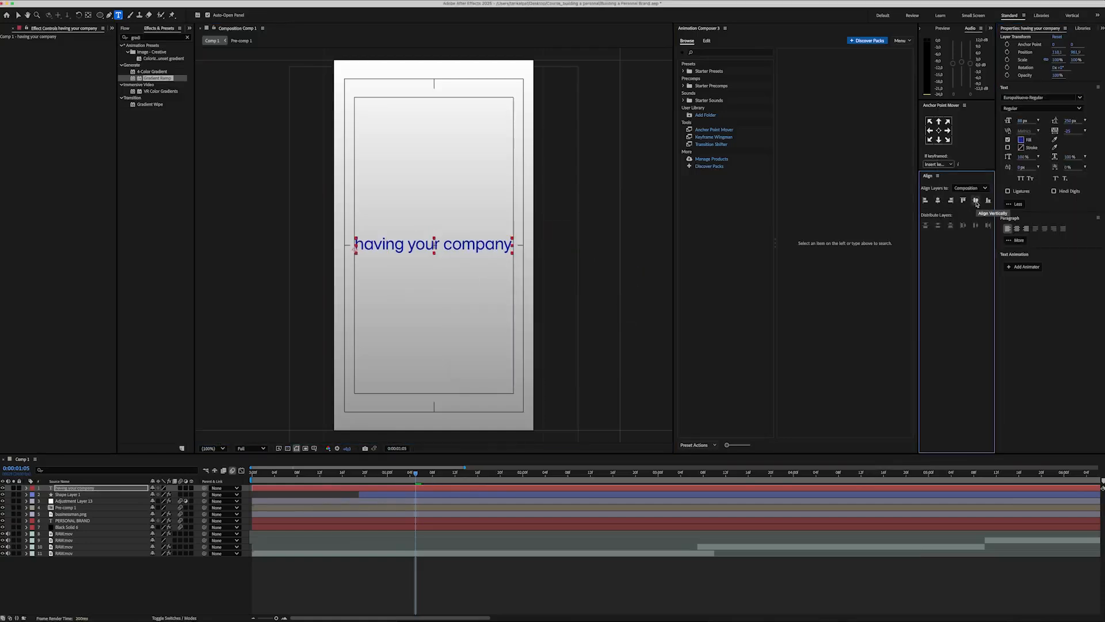
Step: Duplicate the "having your company" layer and move the copy down to form a second line
click(108, 488)
key(super+d)
key(p)
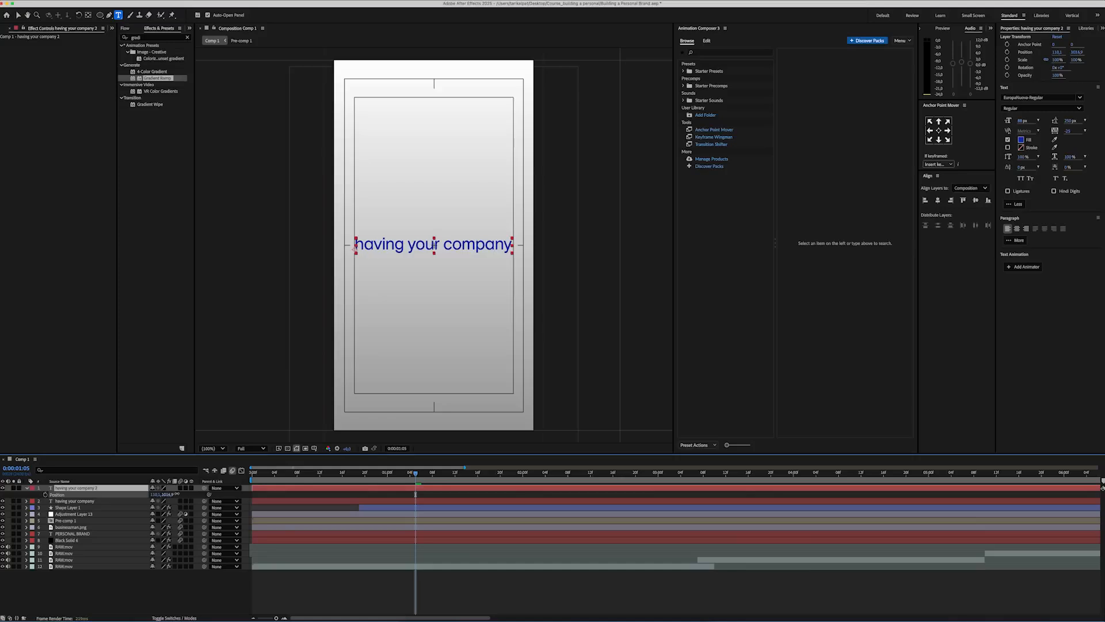
drag(168, 494, 195, 489)
Step: Change the second line's text to "on the internet" and centre it horizontally in the composition
double_click(455, 257)
text(on the)
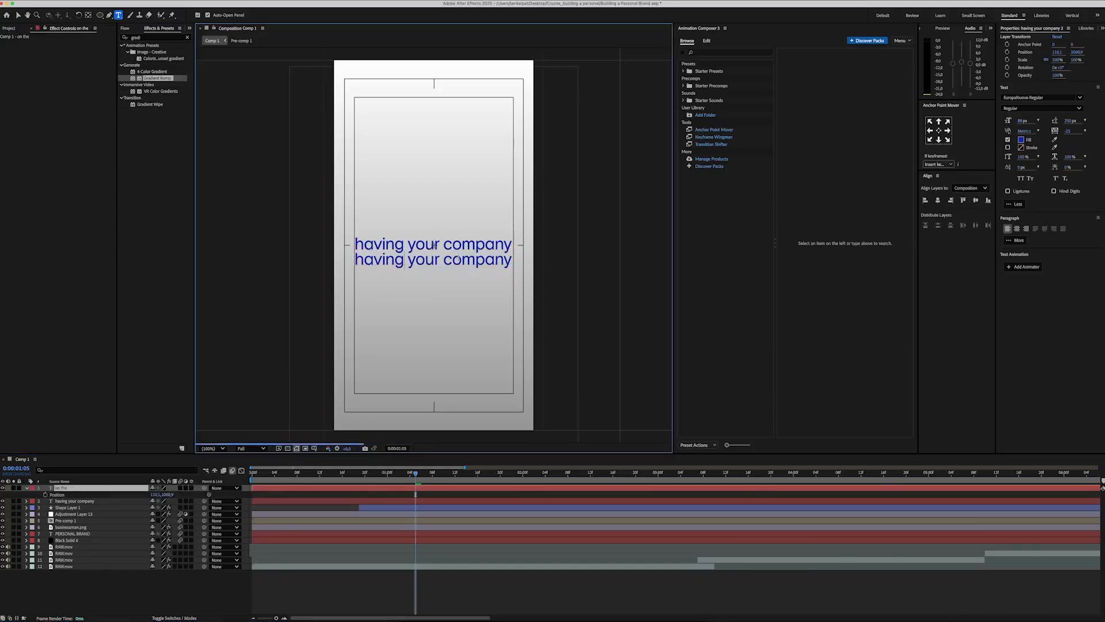
text( internet)
key(super+a)
click(938, 200)
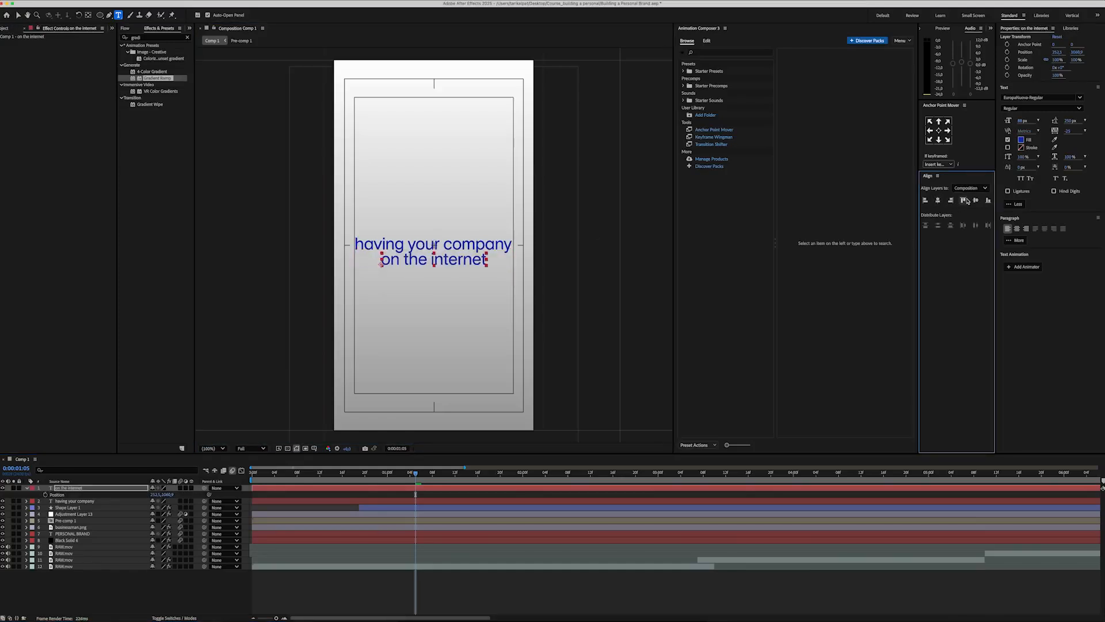
Step: Centre "on the internet" vertically in the composition and move the "having your company" line up above it
click(975, 200)
click(106, 501)
key(p)
drag(167, 508, 133, 510)
Step: Duplicate the "on the internet" layer as a third line below and change the copy's text to "is phenomenal."
click(434, 245)
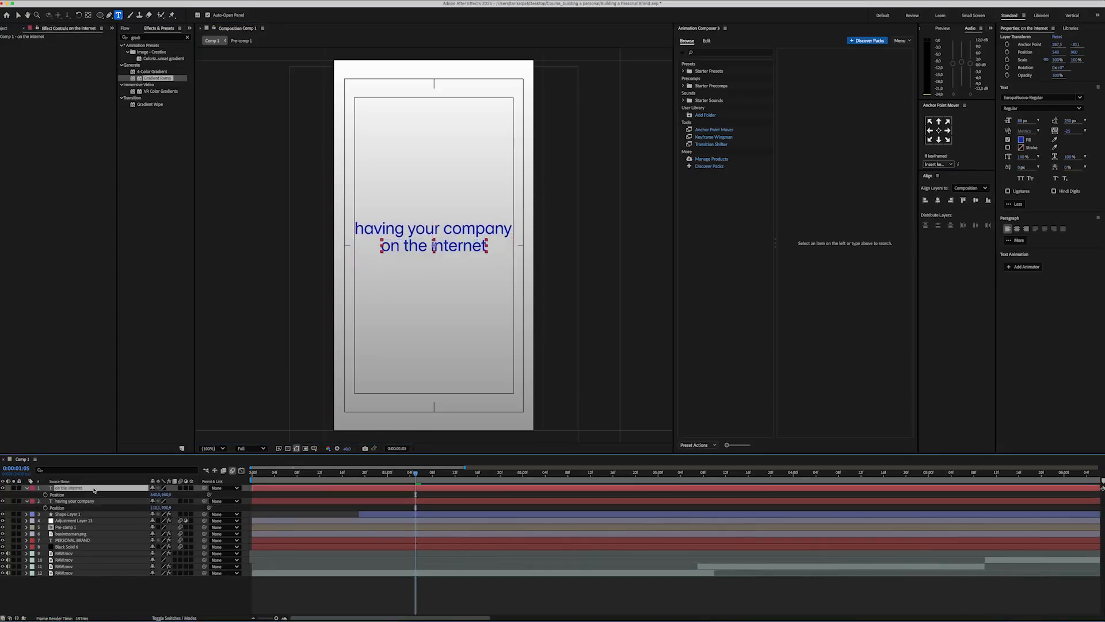
key(super+d)
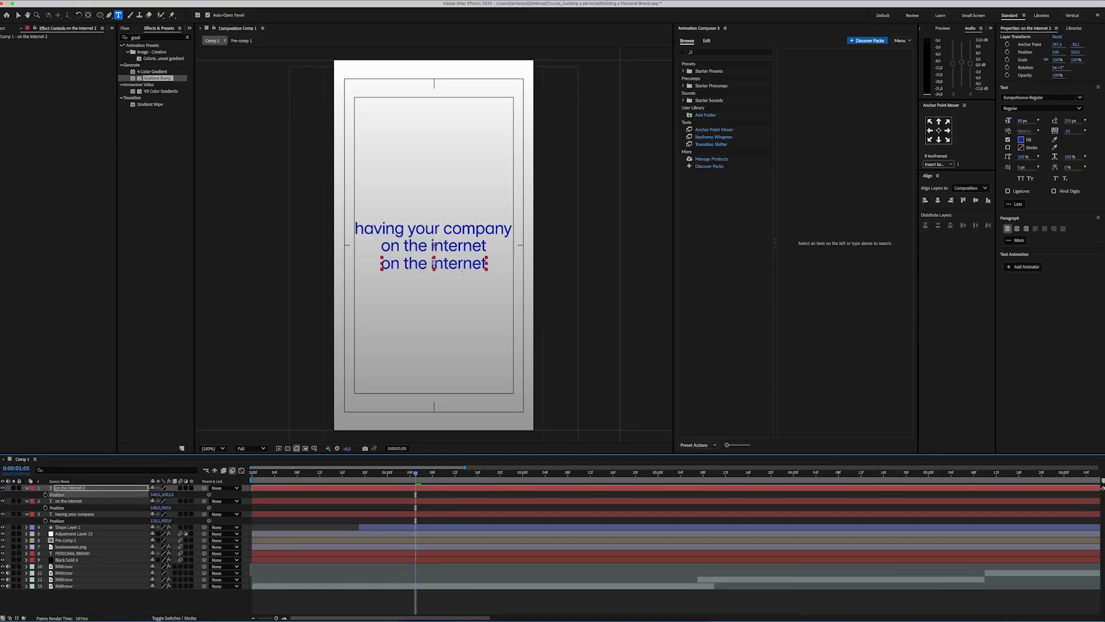
click(465, 264)
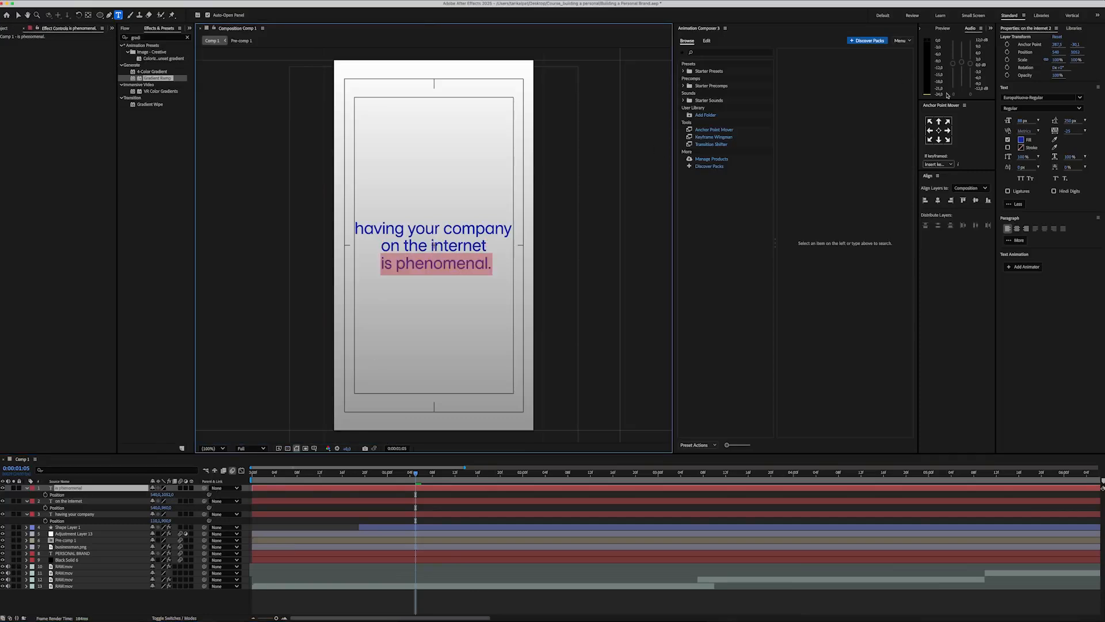
Step: Set the "is phenomenal." text to the EuropaNuova-Extrabold font with a black fill
click(1036, 97)
text(europa)
click(991, 137)
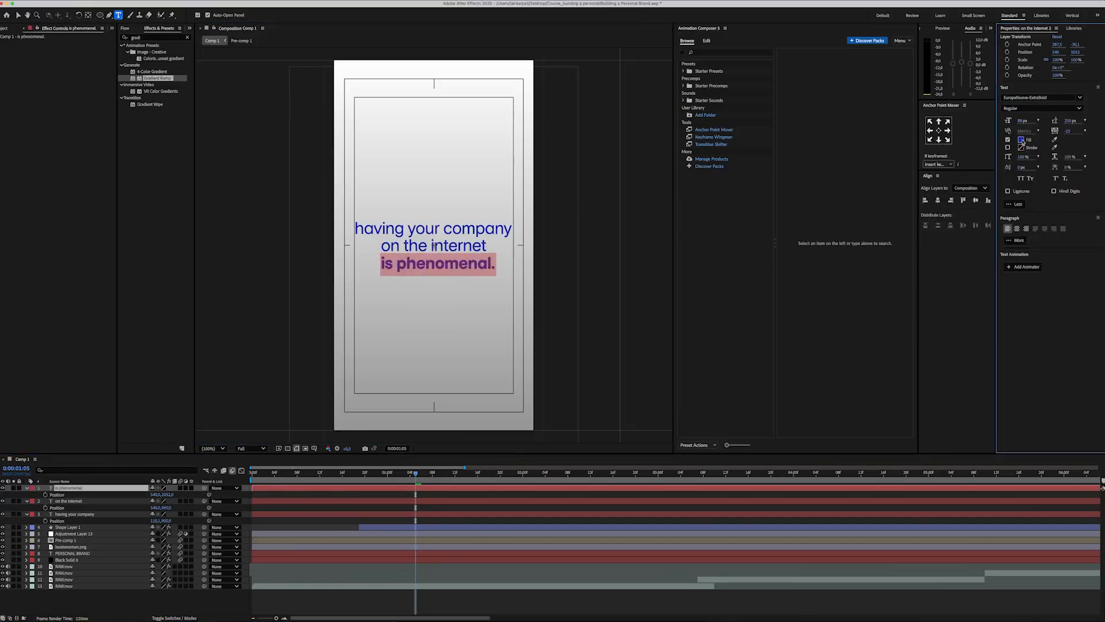
click(1021, 140)
click(625, 269)
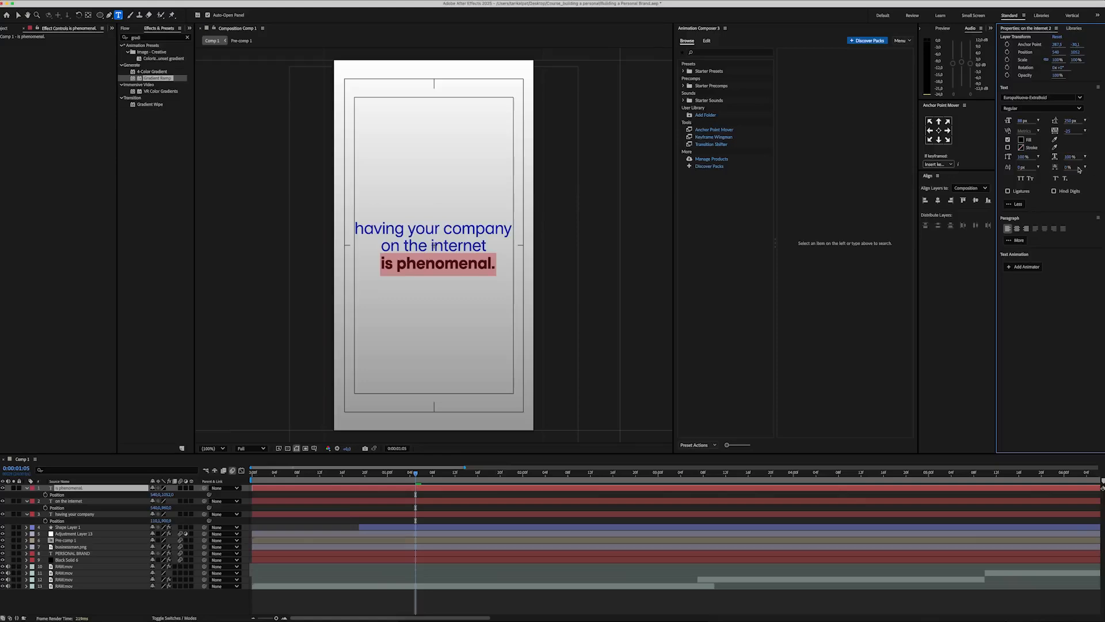
Step: Enlarge the "is phenomenal." text slightly, centre its anchor point and align it horizontally in the composition
drag(1022, 121, 1026, 121)
click(939, 130)
click(938, 200)
key(F2)
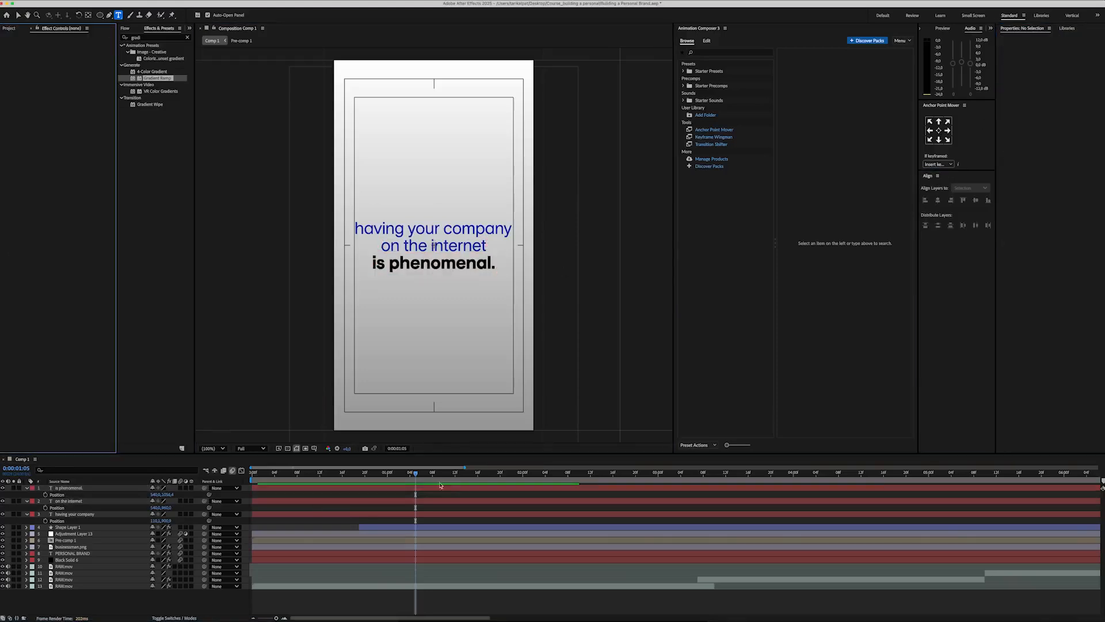
Step: Split the three text layers at 0:00:01:05 and delete their earlier halves
click(69, 487)
shift+click(75, 514)
key(u)
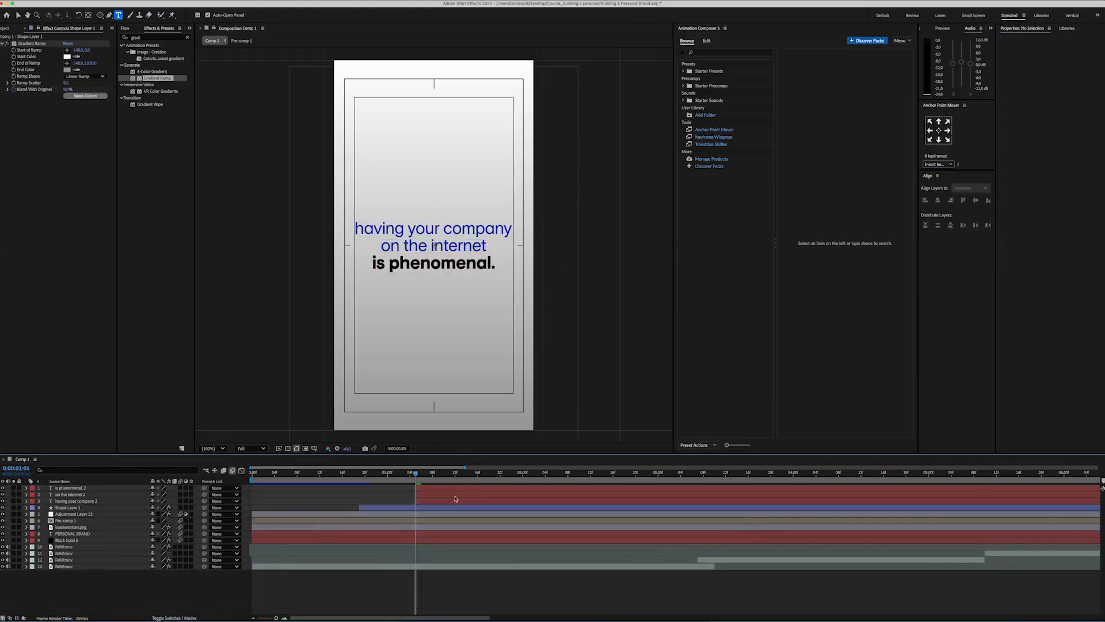
click(455, 495)
shift+click(469, 489)
shift+click(482, 500)
Step: Start the text layers at 0:00:00:22 and delay the "is phenomenal." layer to about 0:00:02:16
click(395, 494)
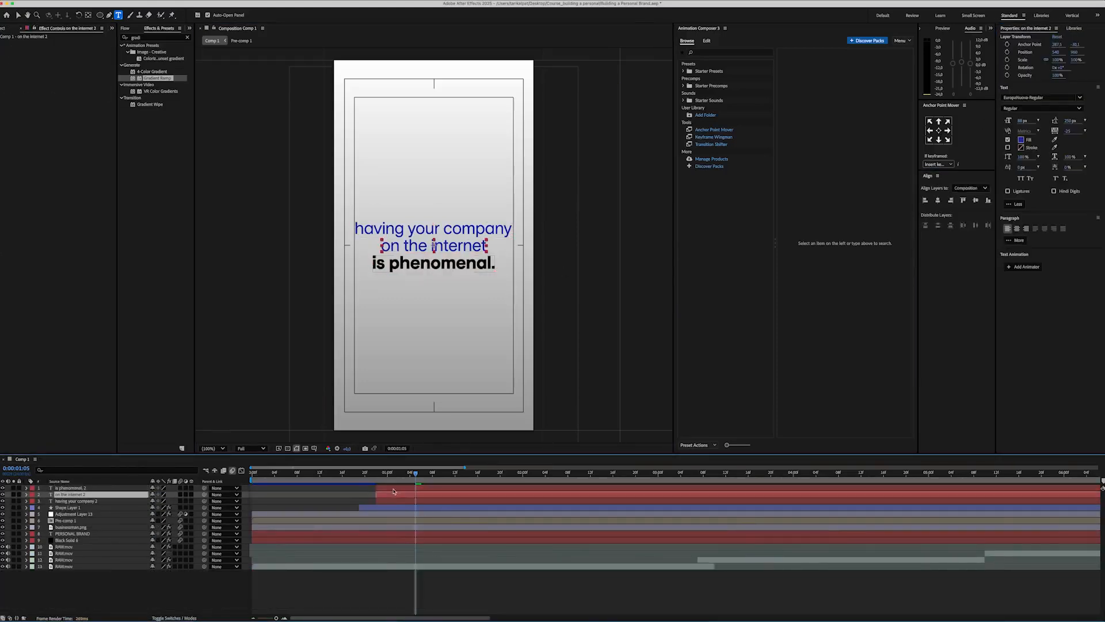
shift+click(397, 488)
drag(398, 488, 633, 488)
Step: Separate "having your company" into one layer per word by masking each word on duplicated layers
click(483, 500)
click(100, 15)
click(130, 18)
mouse_move(342, 213)
mouse_down()
mouse_move(404, 244)
mouse_move(444, 244)
mouse_up()
key(super+d)
key(m)
key(v)
key(super+d)
drag(342, 244, 513, 245)
key(m)
drag(407, 242, 441, 243)
Step: Start "on the internet" at 0:00:01:05 and separate it into masked "on", "the" and "internet" layers
drag(634, 494, 437, 495)
click(100, 15)
drag(370, 237, 420, 259)
key(super+d)
key(super+d)
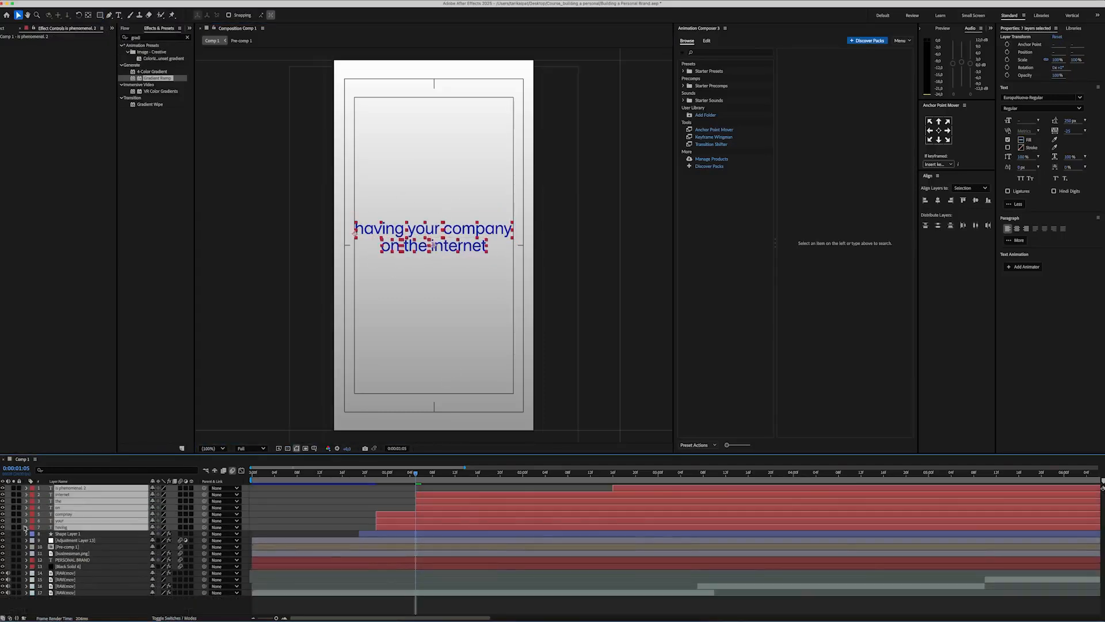
Step: Label the text layers yellow and delay the later word layers so the words appear one after another
click(32, 488)
click(46, 466)
drag(426, 507, 596, 507)
click(437, 521)
shift+click(438, 515)
drag(437, 515, 473, 520)
key(space)
Step: Fine-tune the start times of the "on", "the" and "internet" layers to match the voice-over, checking playback
key(space)
drag(577, 516, 521, 508)
key(space)
key(space)
key(space)
key(space)
mouse_move(592, 501)
mouse_down()
mouse_move(552, 501)
mouse_move(573, 496)
mouse_up()
key(space)
key(space)
Step: Move the start of the "is phenomenal." layer to about 0:00:02:16 and preview the text timing
key(space)
key(space)
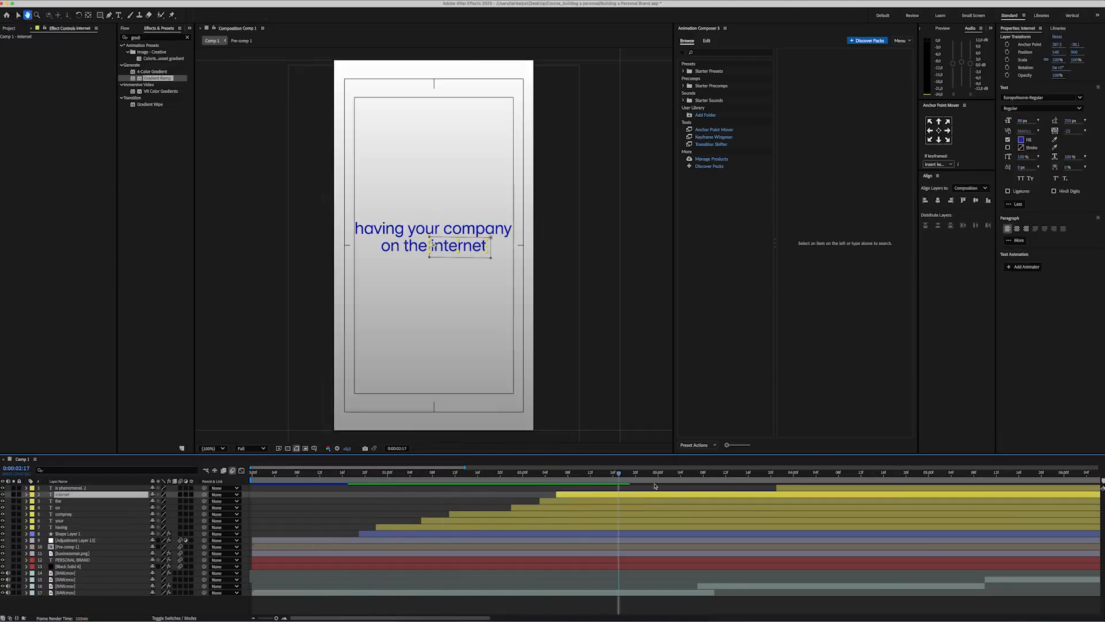
key(space)
key(space)
drag(791, 488, 627, 488)
click(365, 472)
key(space)
key(space)
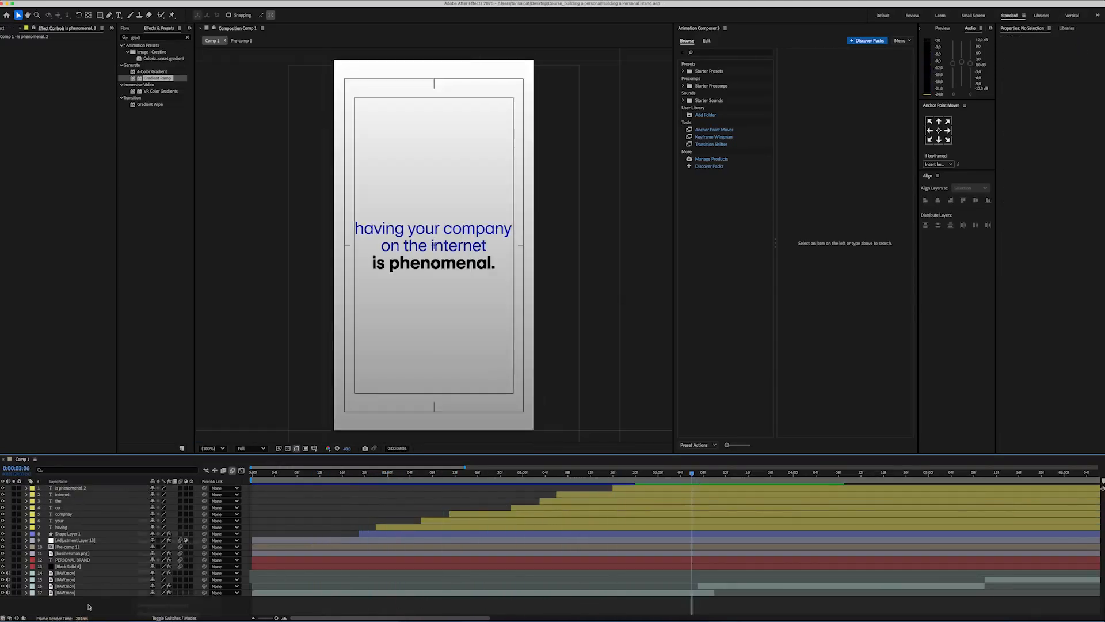
Step: Create a null object and parent the seven text layers to it
right_click(105, 604)
mouse_move(133, 524)
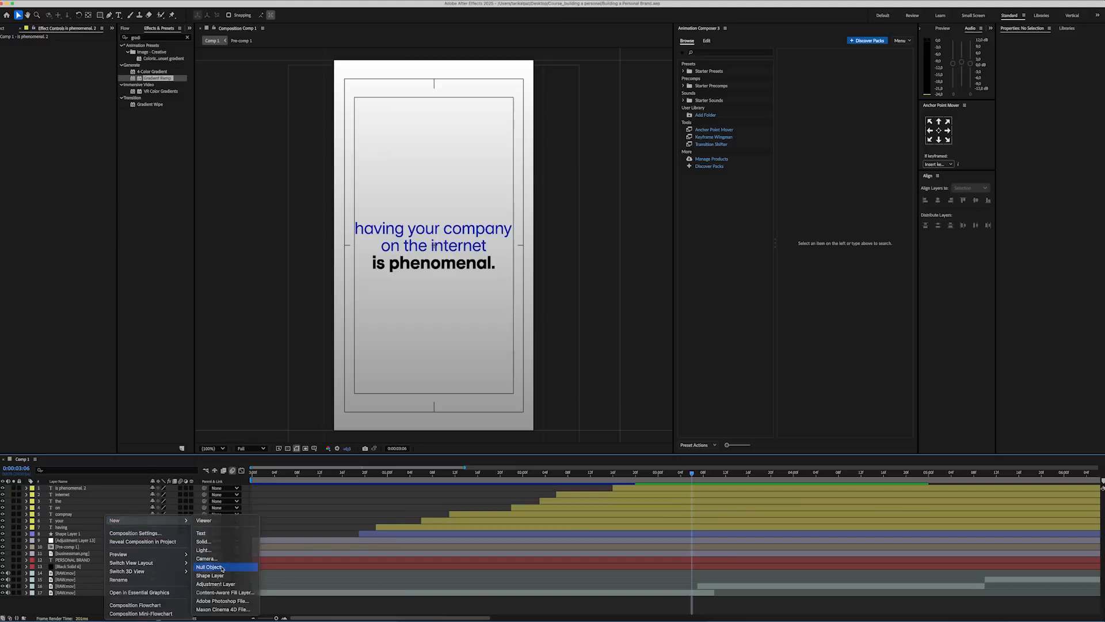
click(222, 567)
click(74, 495)
shift+click(67, 534)
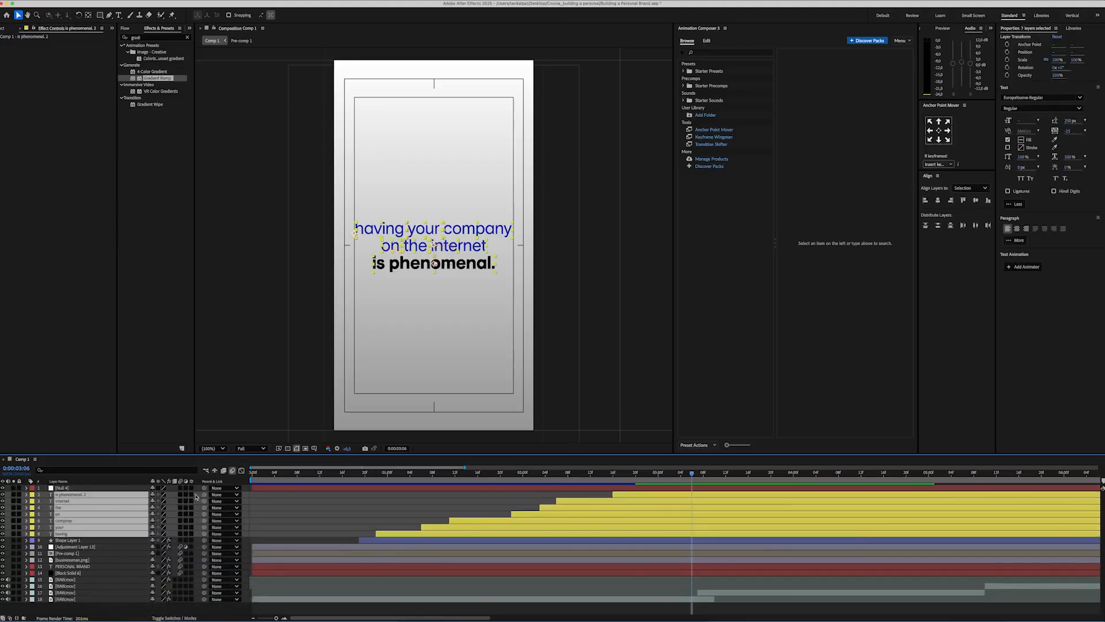
Step: Keyframe the null's scale to grow slightly from 100% at 0:00:00:22 until about 0:00:03:11
click(93, 489)
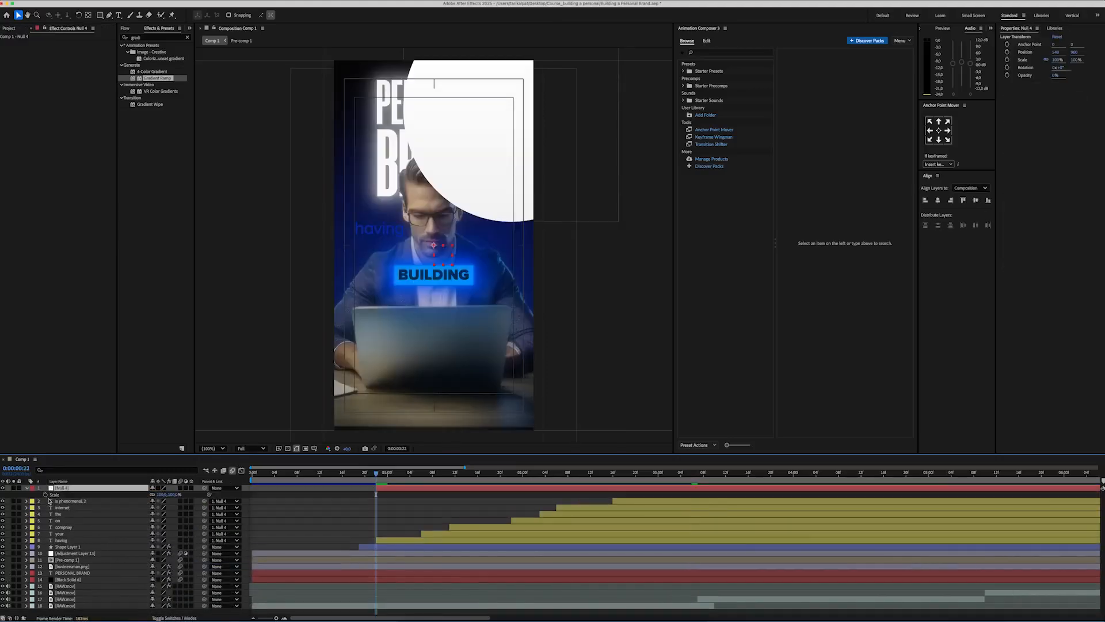
click(708, 473)
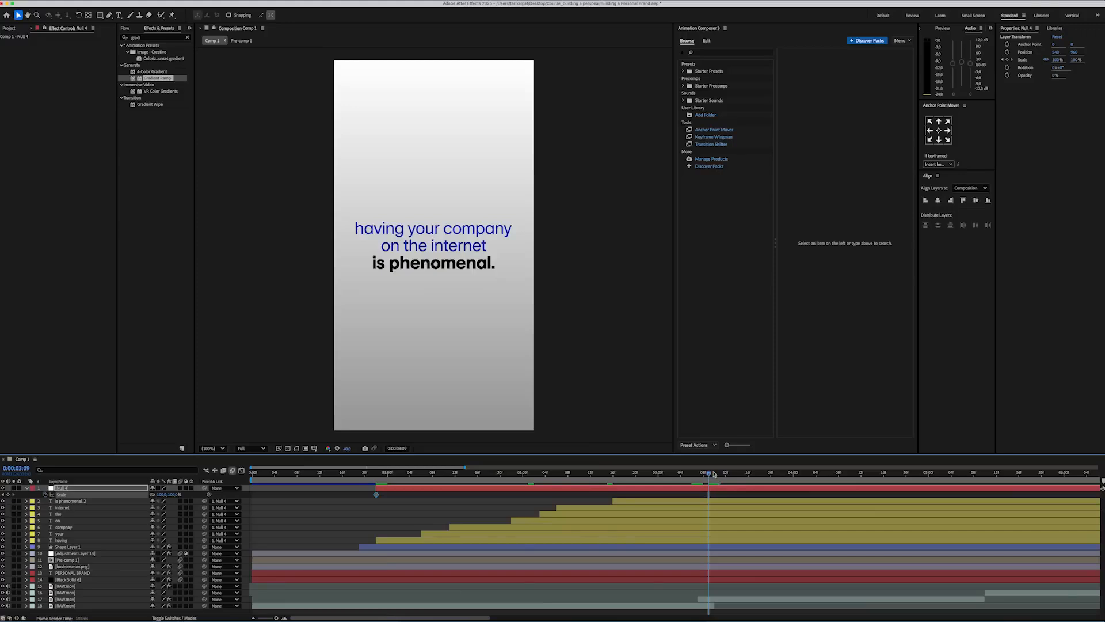
click(721, 473)
key(apostrophe)
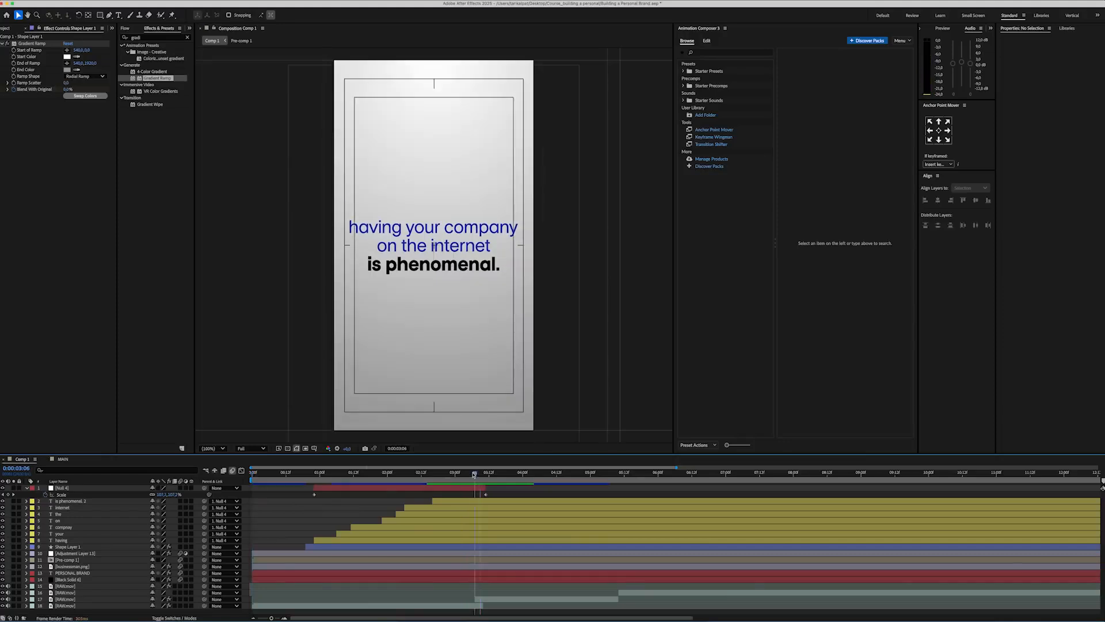
Step: Set up the Pen tool with no fill and a solid blue stroke at the frame where "is phenomenal." appears
click(428, 475)
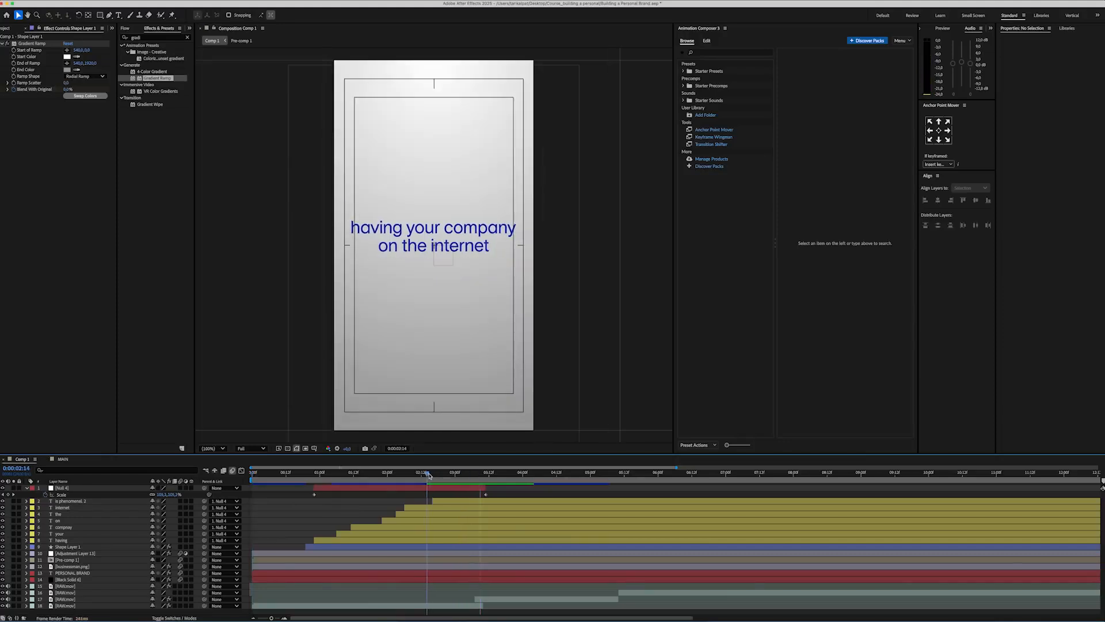
click(109, 15)
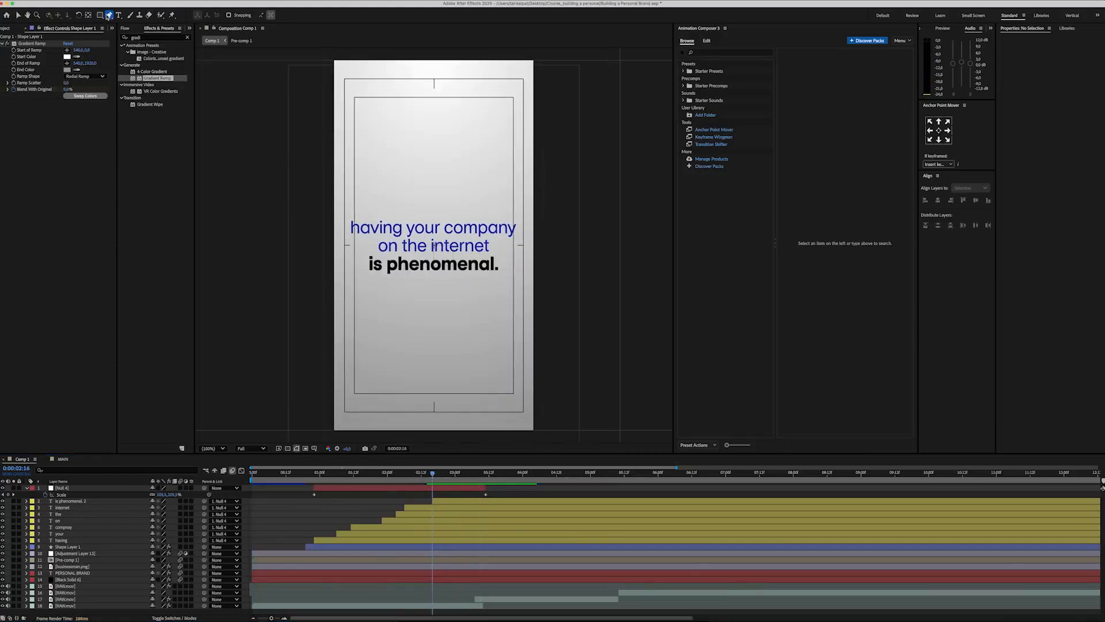
click(221, 15)
click(514, 295)
key(Return)
click(243, 16)
click(526, 295)
key(Return)
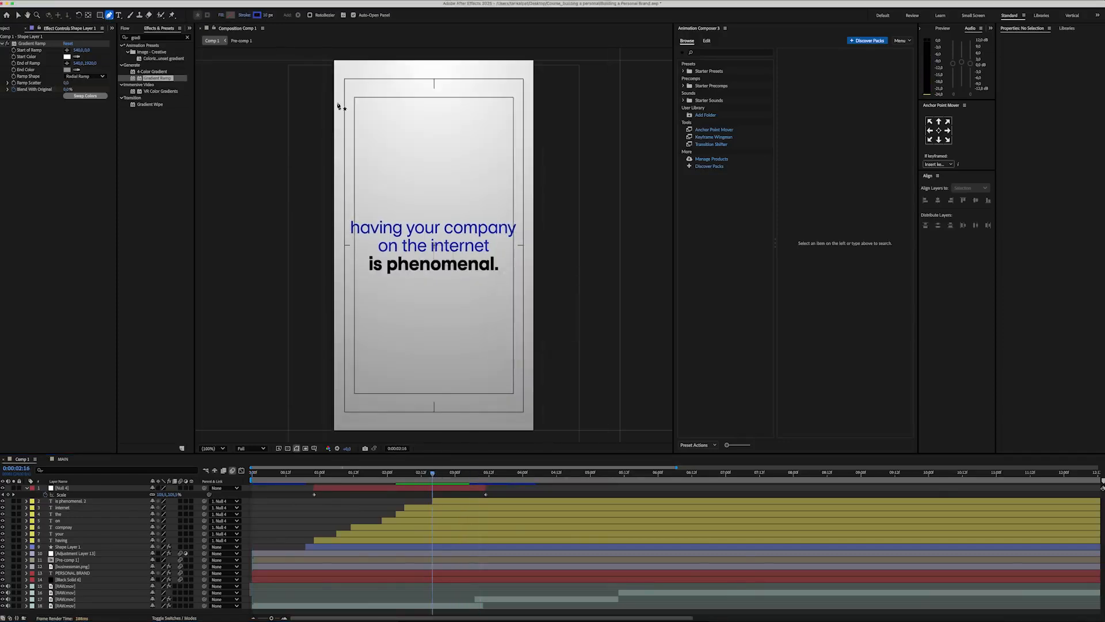
Step: Draw a straight horizontal underline beneath the word "phenomenal."
scroll(380, 283, up, 2)
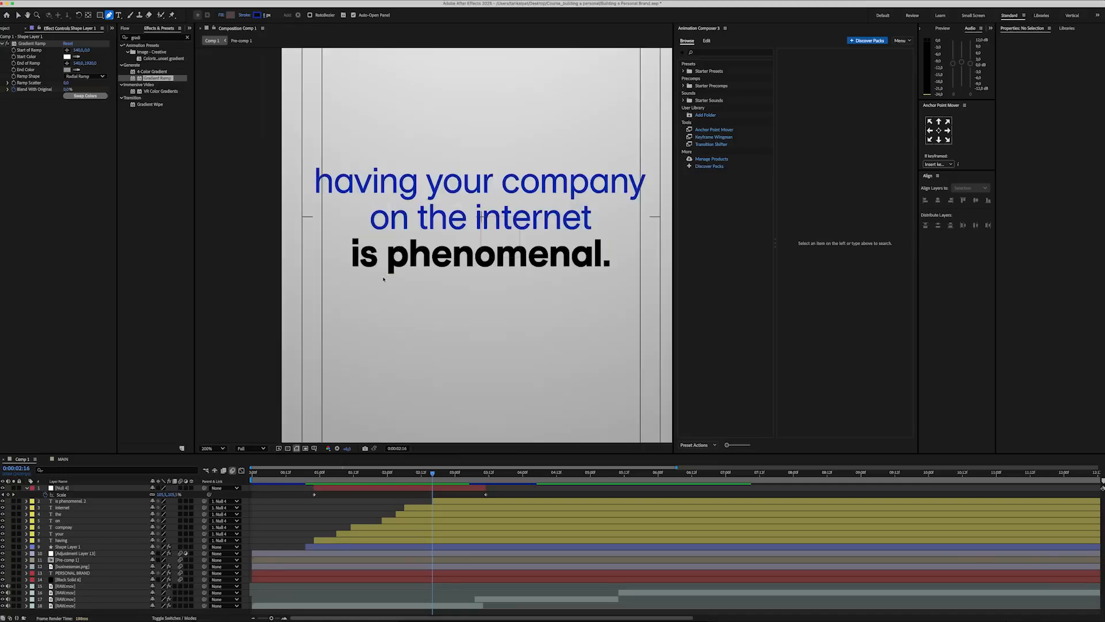
click(394, 269)
click(615, 271)
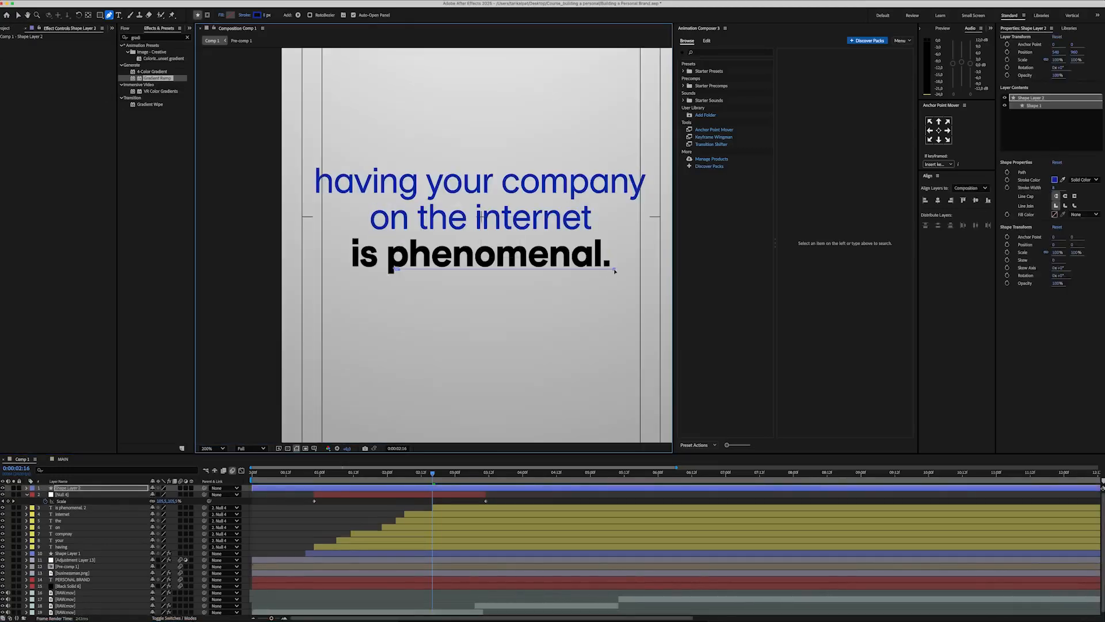
Step: Apply the Roughen Edges effect to the underline layer and set its edge type to Rusty
double_click(149, 38)
text(roughen)
double_click(153, 52)
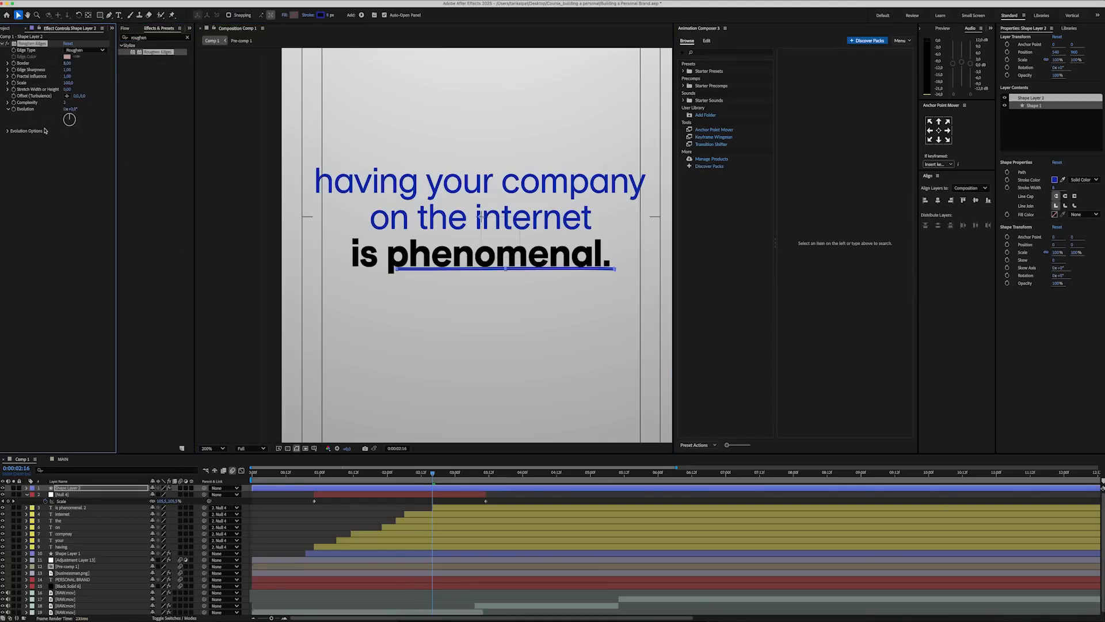
click(72, 52)
click(70, 88)
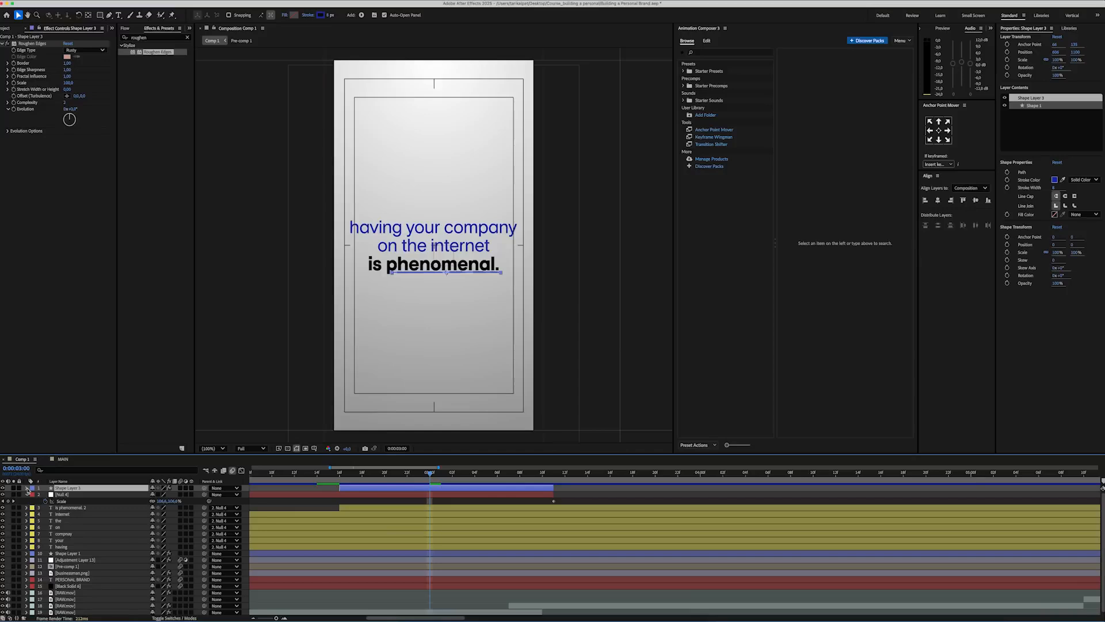
Step: Add Trim Paths to the underline's shape layer
click(27, 488)
click(33, 495)
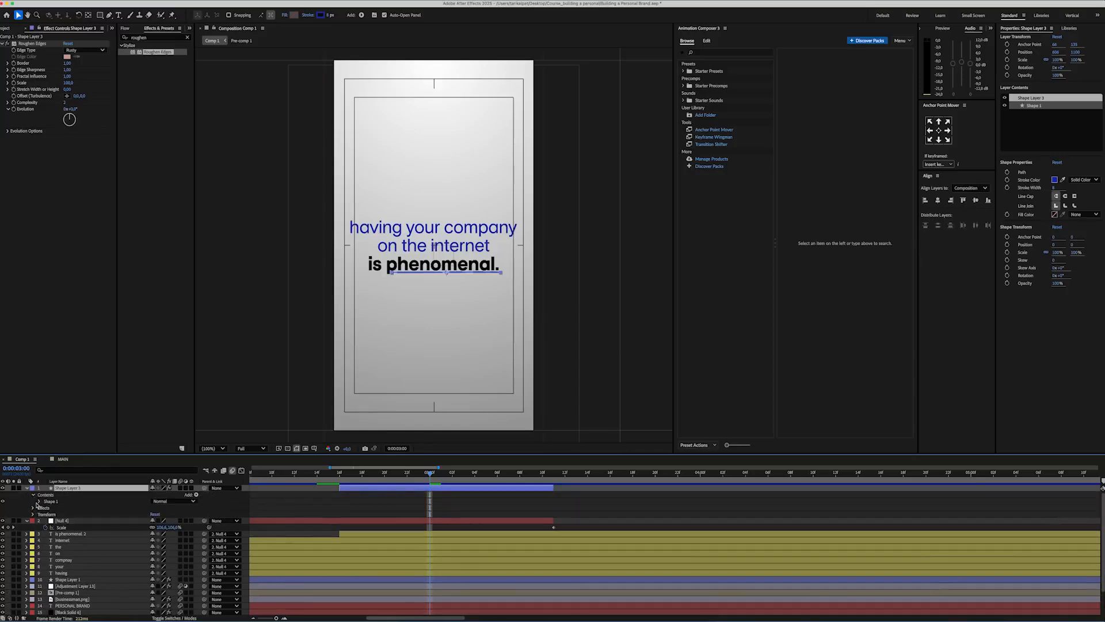
click(38, 501)
click(46, 514)
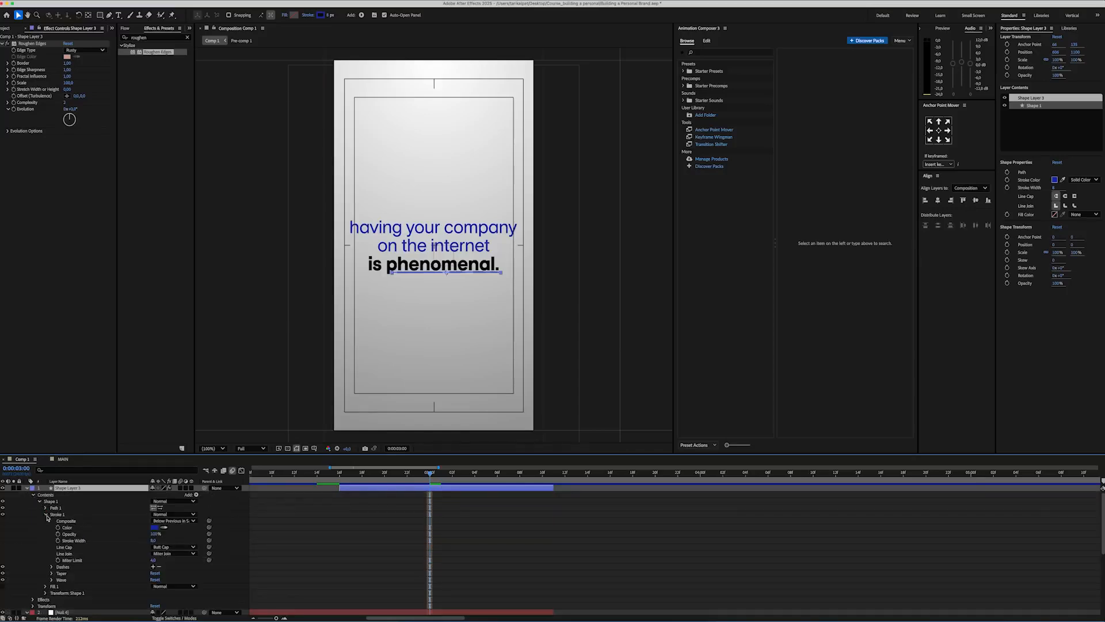
click(196, 495)
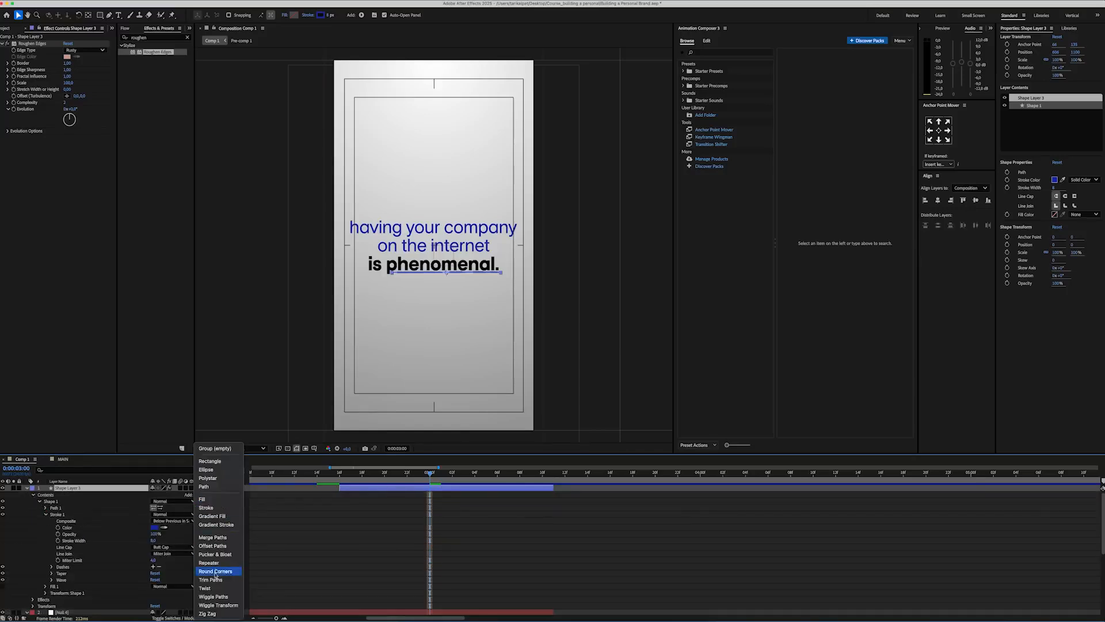
click(214, 575)
scroll(40, 558, down, 3)
click(39, 557)
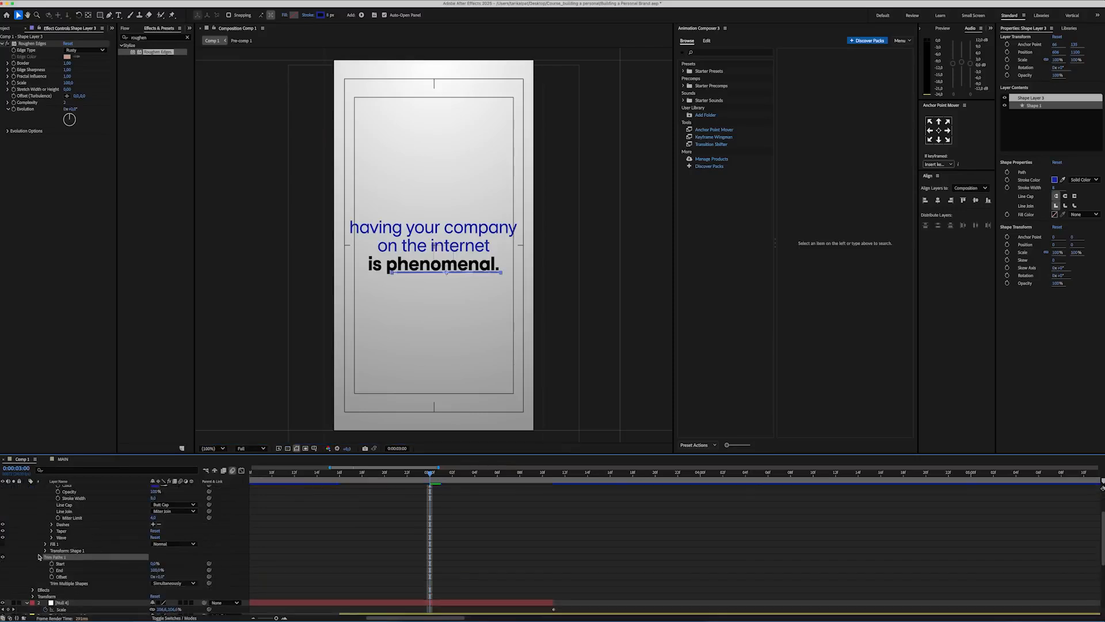
scroll(418, 507, up, 3)
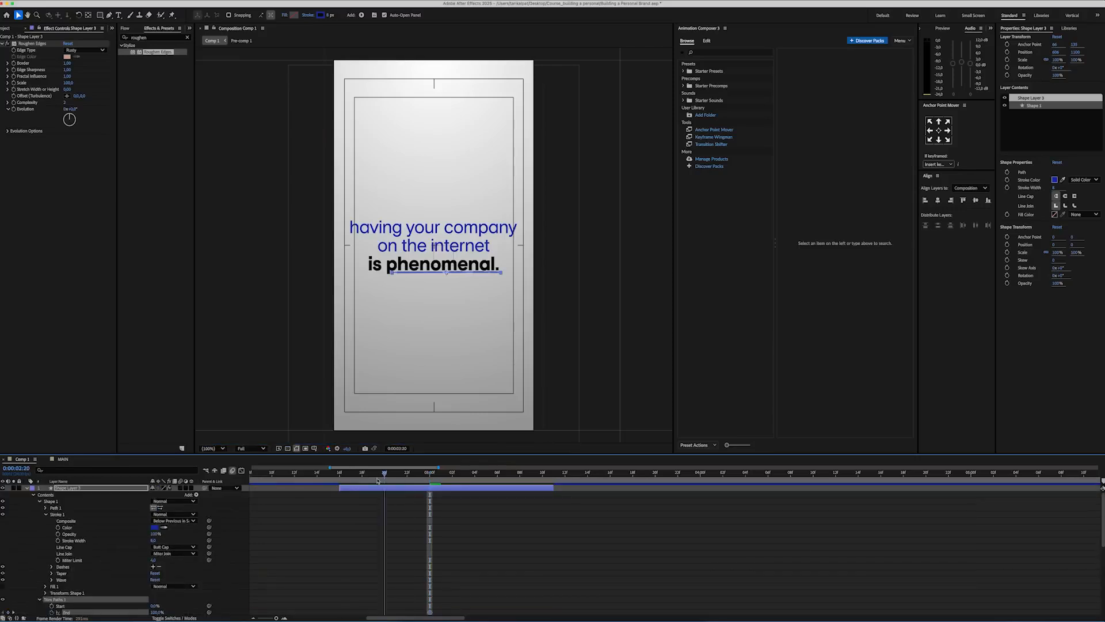
Step: Animate the underline's Trim Paths End from 0% at the layer's first frame and play back the draw-on
click(339, 474)
scroll(137, 526, down, 5)
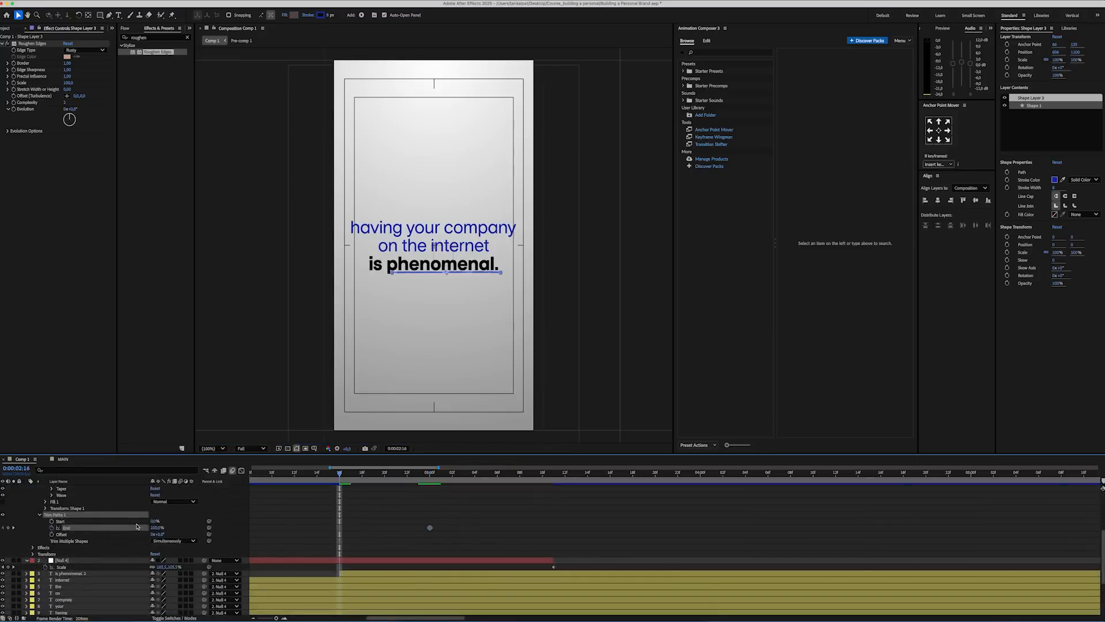
click(430, 527)
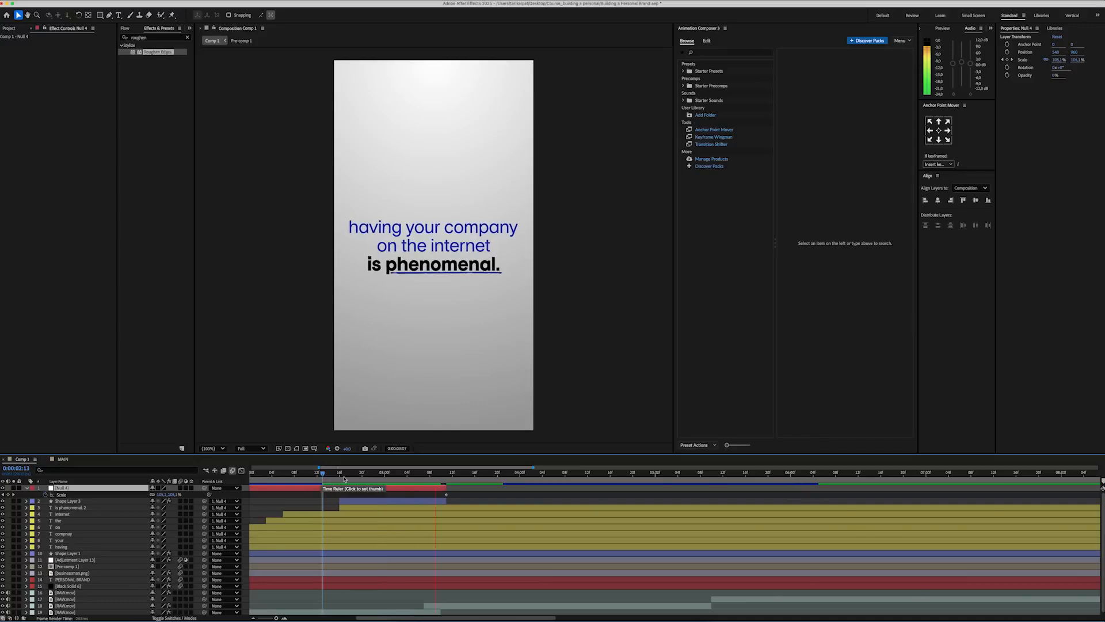
key(space)
Step: Add an adjustment layer named POSTERIZE TIME on top, apply the Posterize Time effect to it, and play back the scene
key(minus)
right_click(243, 487)
mouse_move(259, 493)
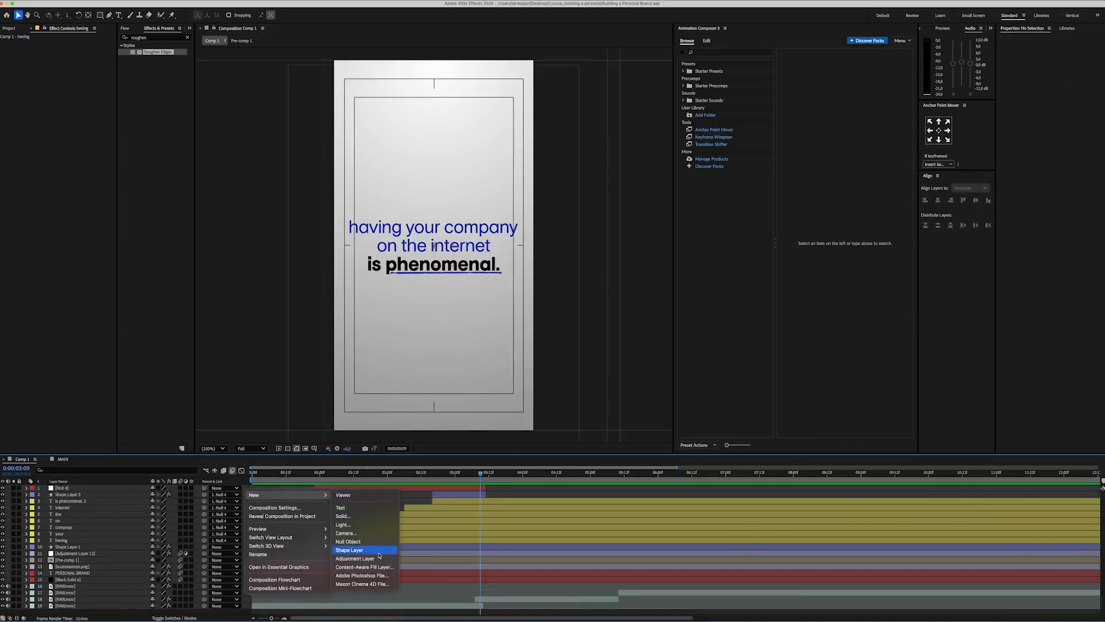
click(358, 557)
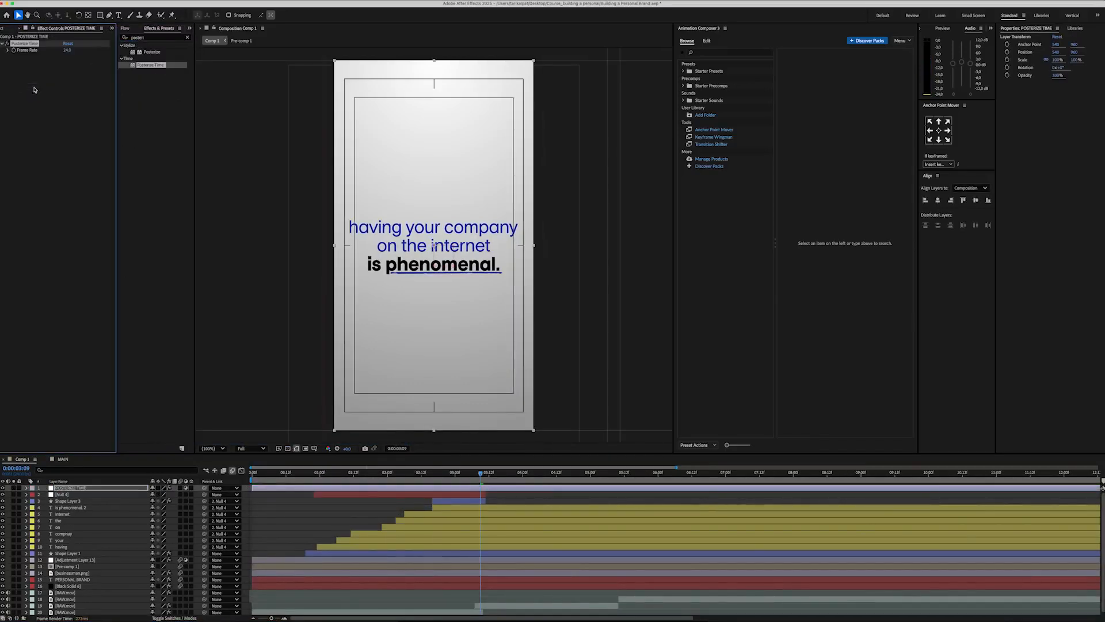
key(space)
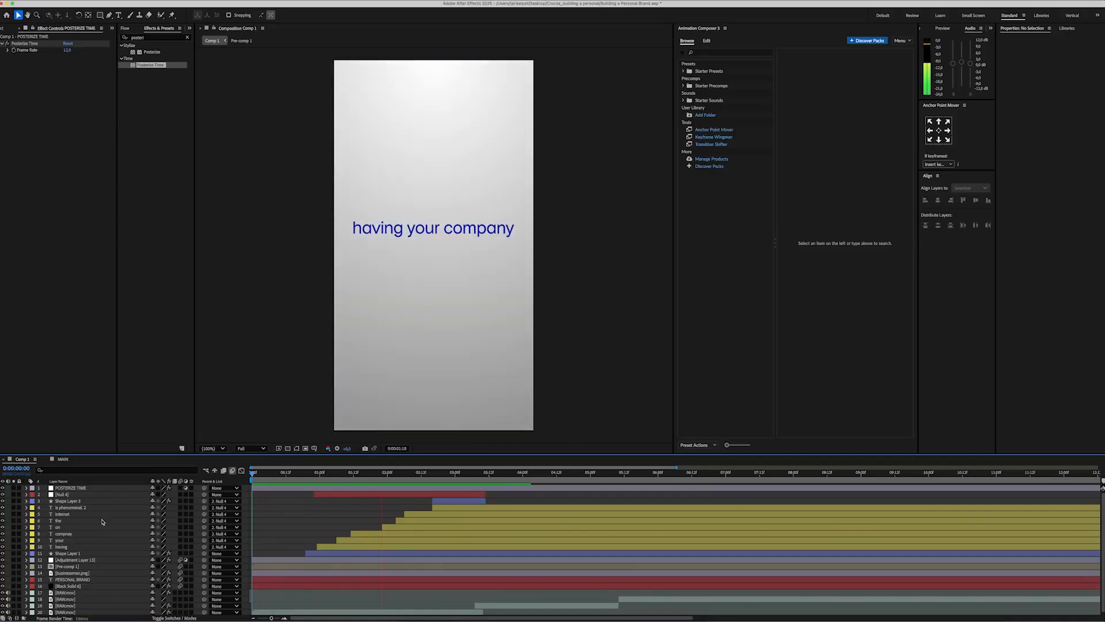
key(space)
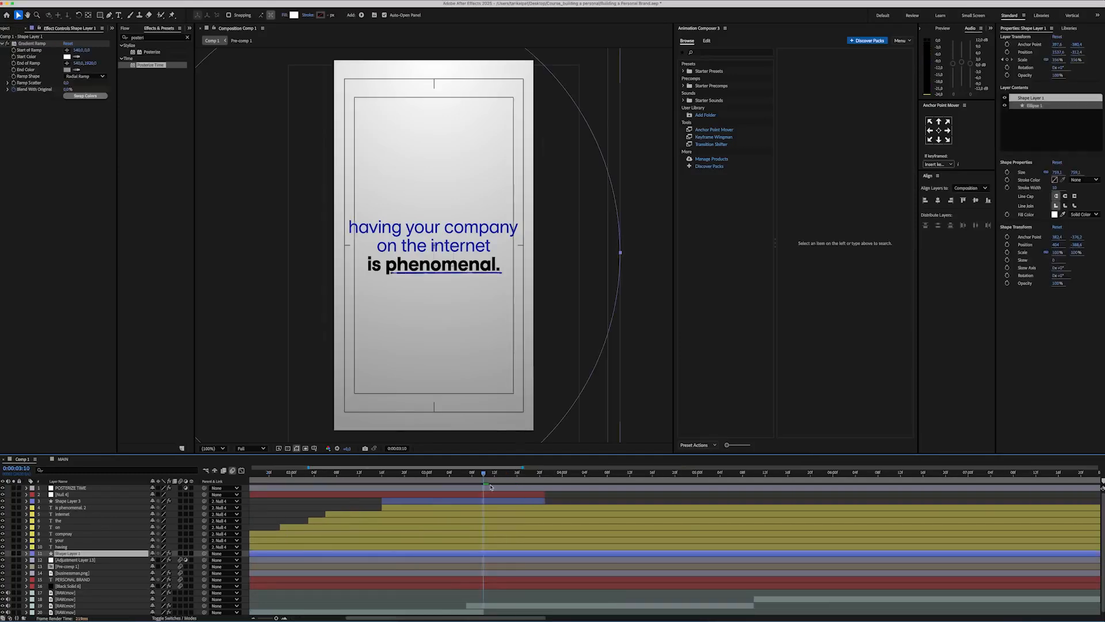
Step: Keyframe the gradient circle's position at 0:00:03:01 and move it up out of the frame by 0:00:03:11
drag(483, 476, 451, 476)
key(p)
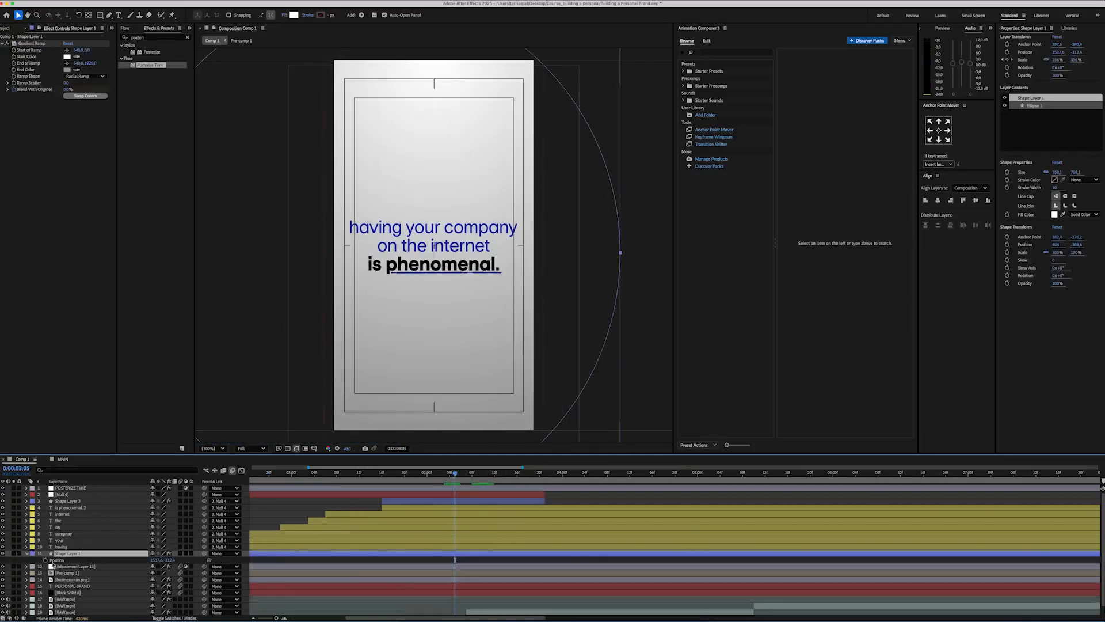
scroll(439, 274, down, 1)
drag(440, 276, 452, 57)
Step: Ease the gradient circle's exit keyframe and reshape the speed curve of its position animation
right_click(488, 560)
mouse_move(527, 614)
click(603, 564)
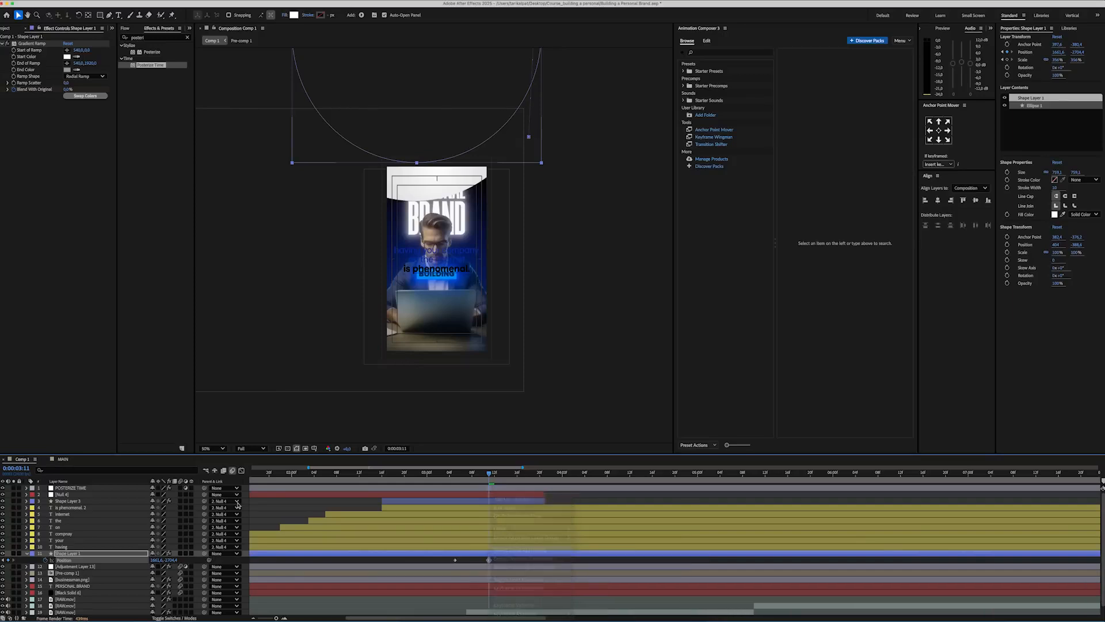
click(241, 471)
drag(521, 579, 476, 604)
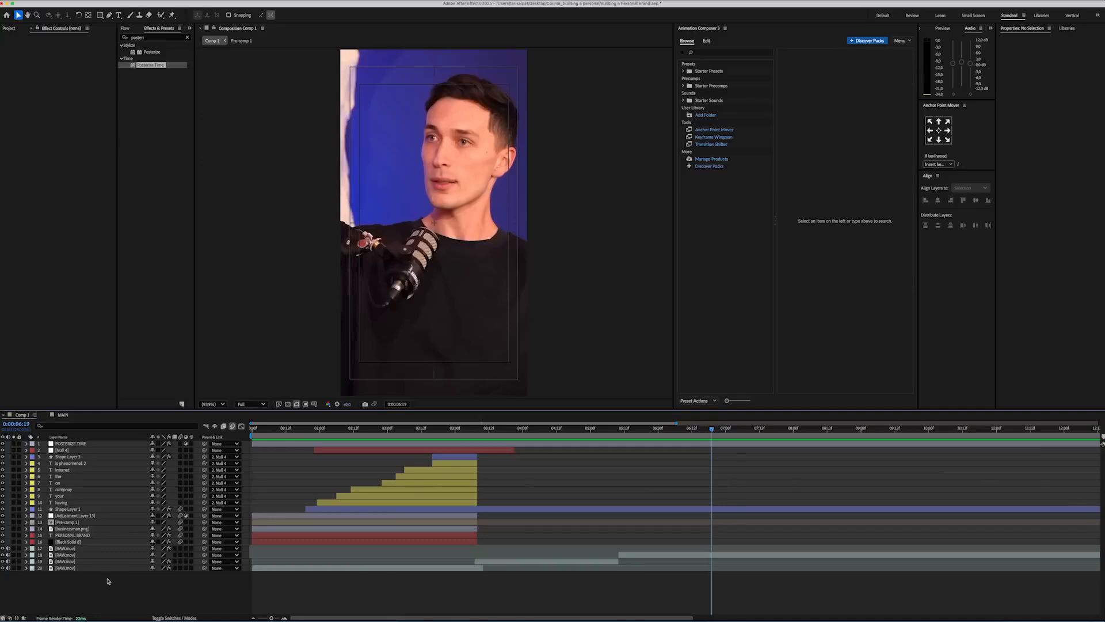
Step: Create a full-frame black solid and apply the Gradient Ramp effect to it
right_click(108, 580)
mouse_move(120, 519)
click(230, 546)
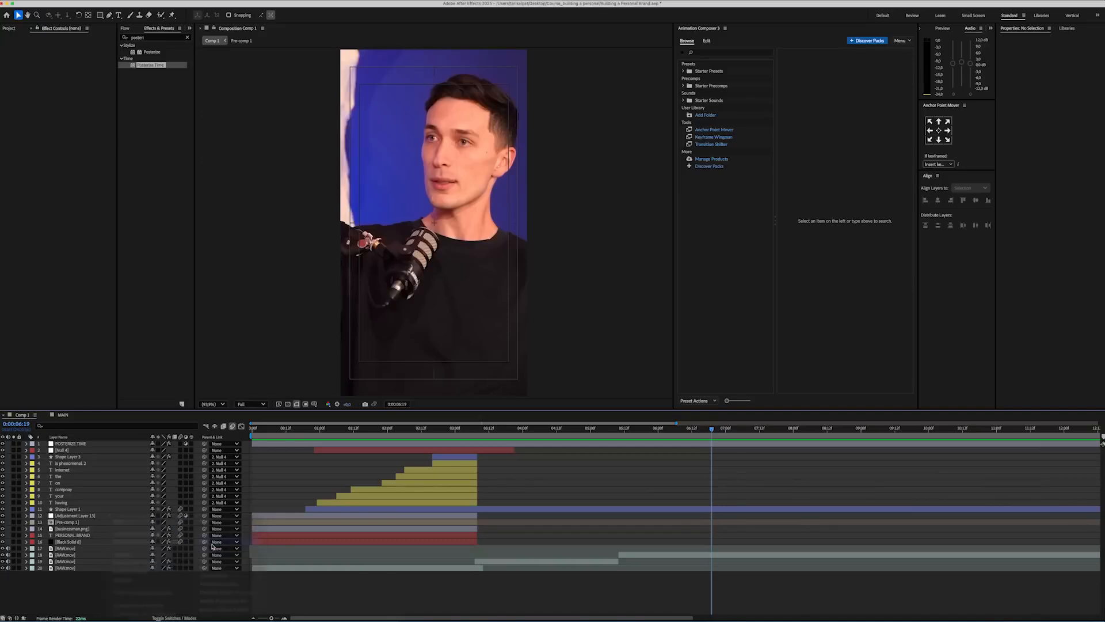
click(625, 389)
click(151, 37)
text(gradien)
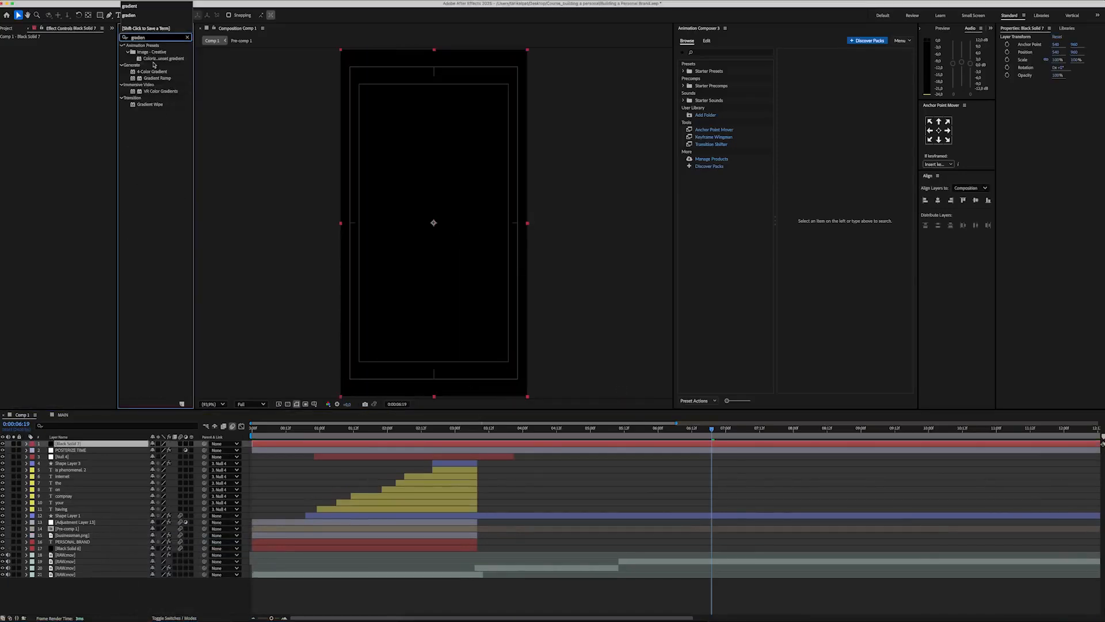
drag(156, 79, 49, 92)
Step: Make the solid's gradient a radial ramp from dark blue to black, starting at the centre of the frame
click(67, 56)
click(564, 347)
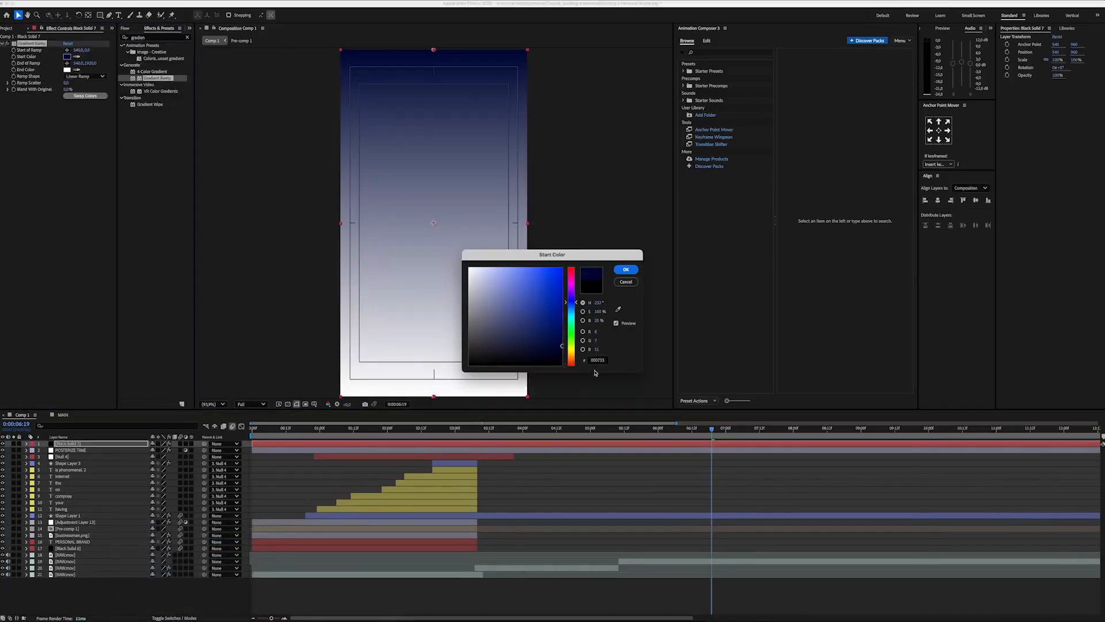
key(Return)
click(67, 70)
drag(484, 349, 448, 394)
key(Return)
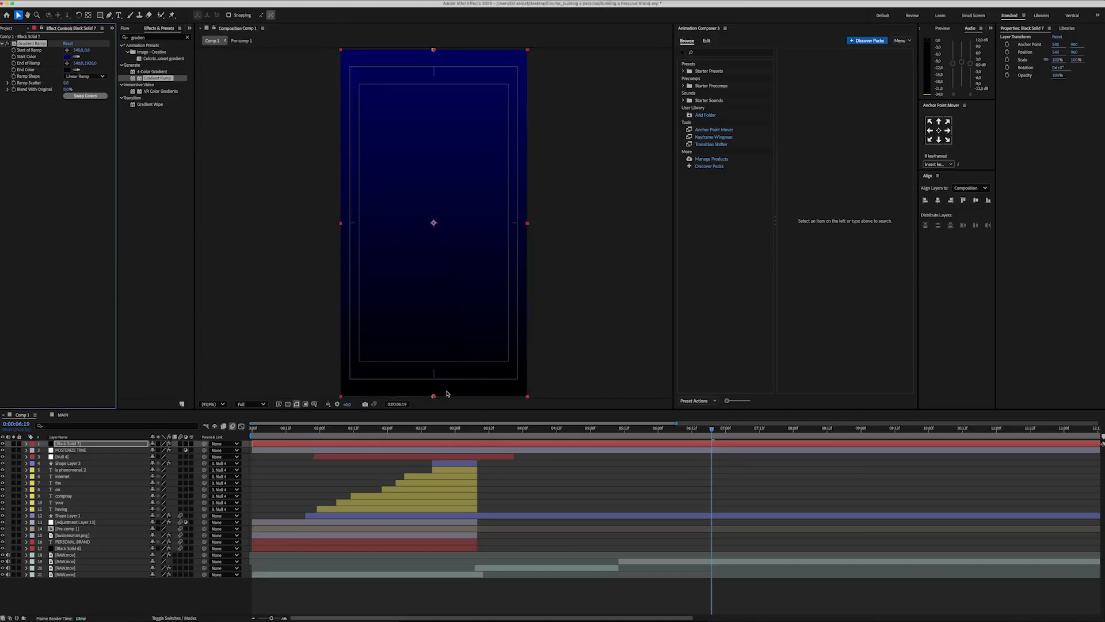
click(66, 50)
click(434, 222)
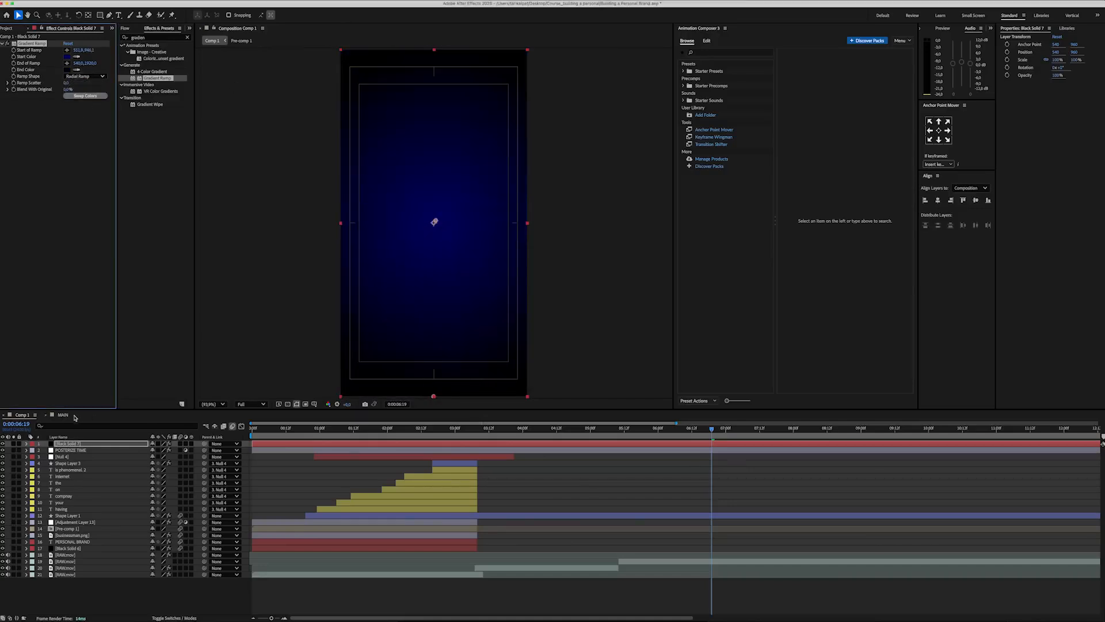
Step: Draw a white circle about 1005 px wide near the frame's centre and make its layer 3D
key(minus)
key(q)
drag(344, 140, 518, 294)
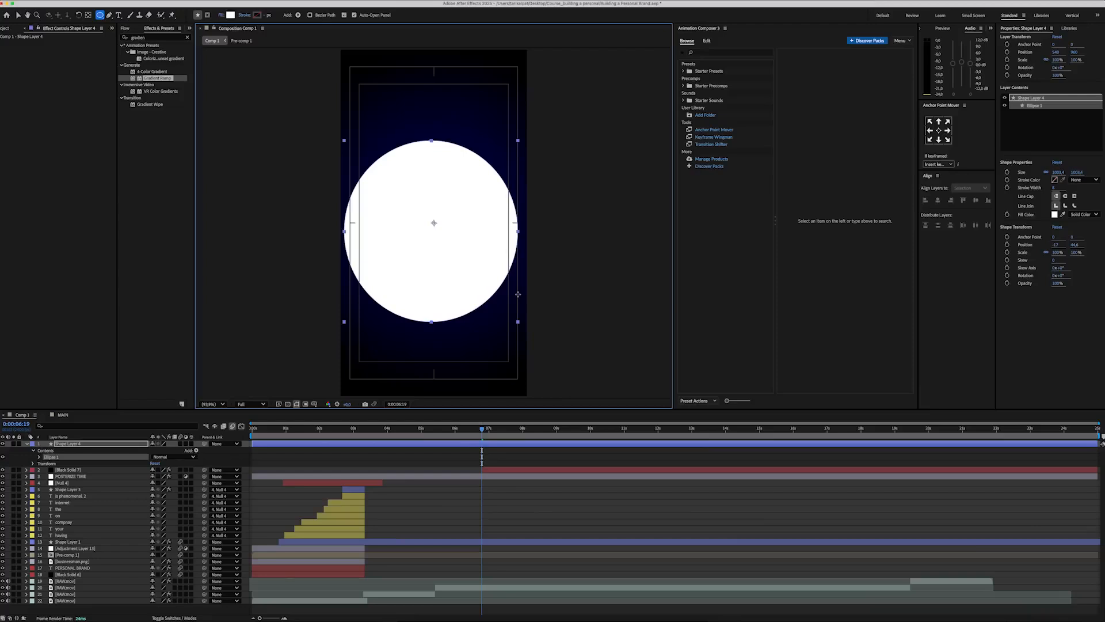
click(191, 443)
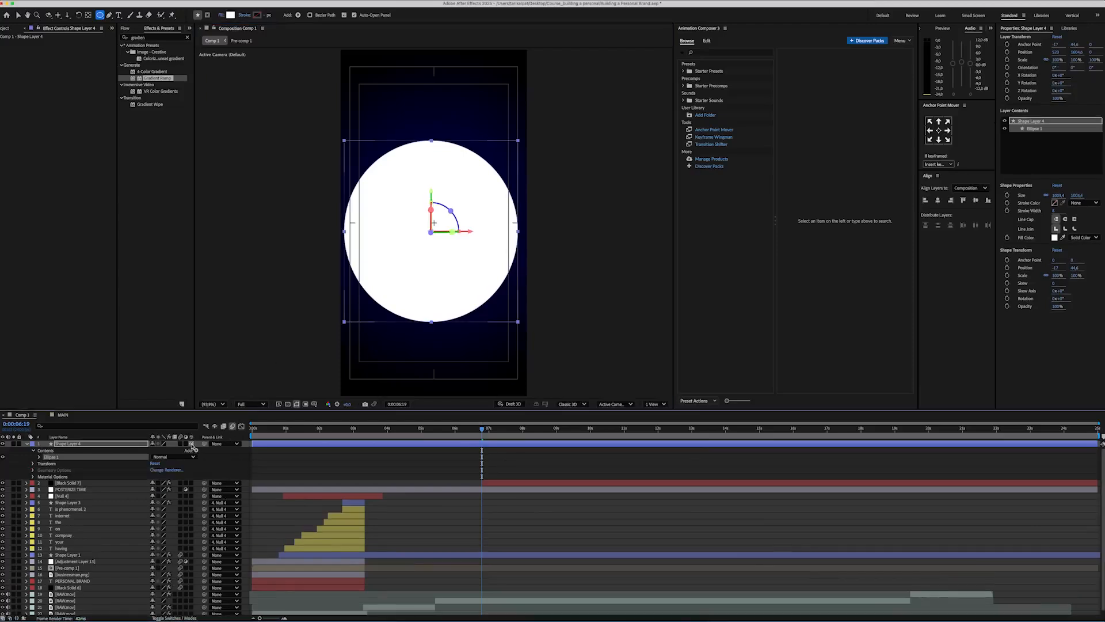
Step: Choose the Advanced 3D renderer and show two views, with the second one set to Top
click(584, 404)
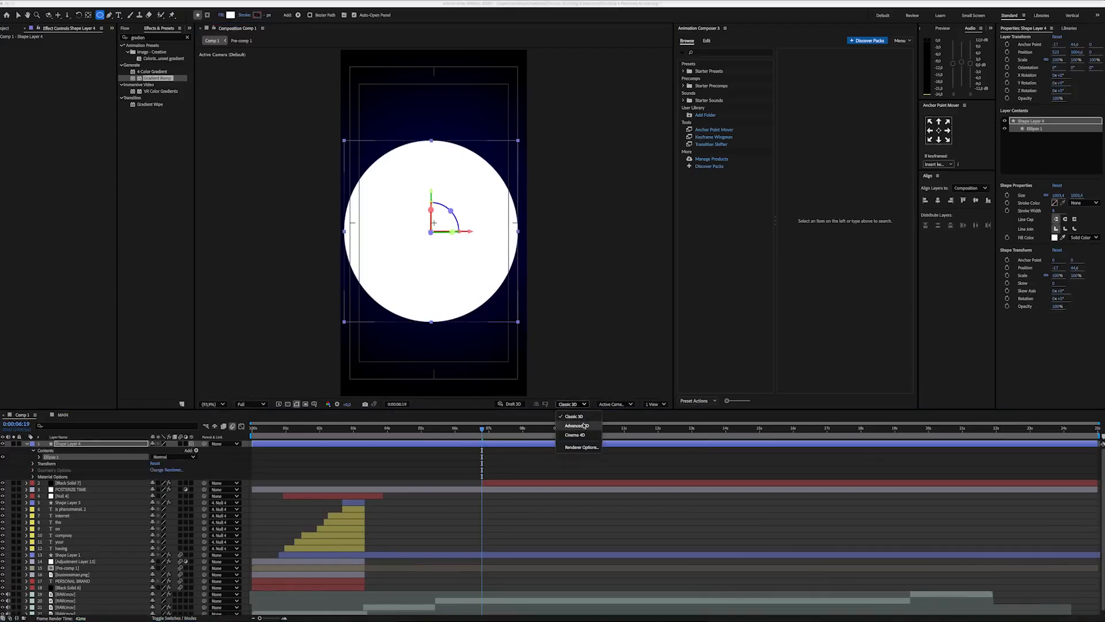
click(576, 425)
click(654, 404)
click(656, 431)
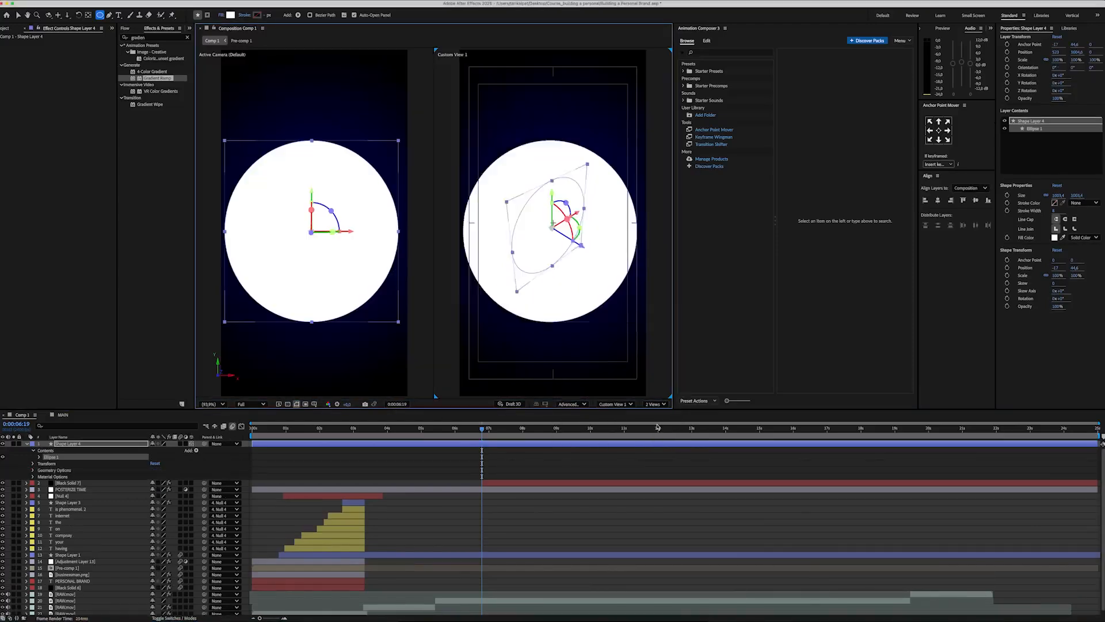
click(724, 404)
click(717, 459)
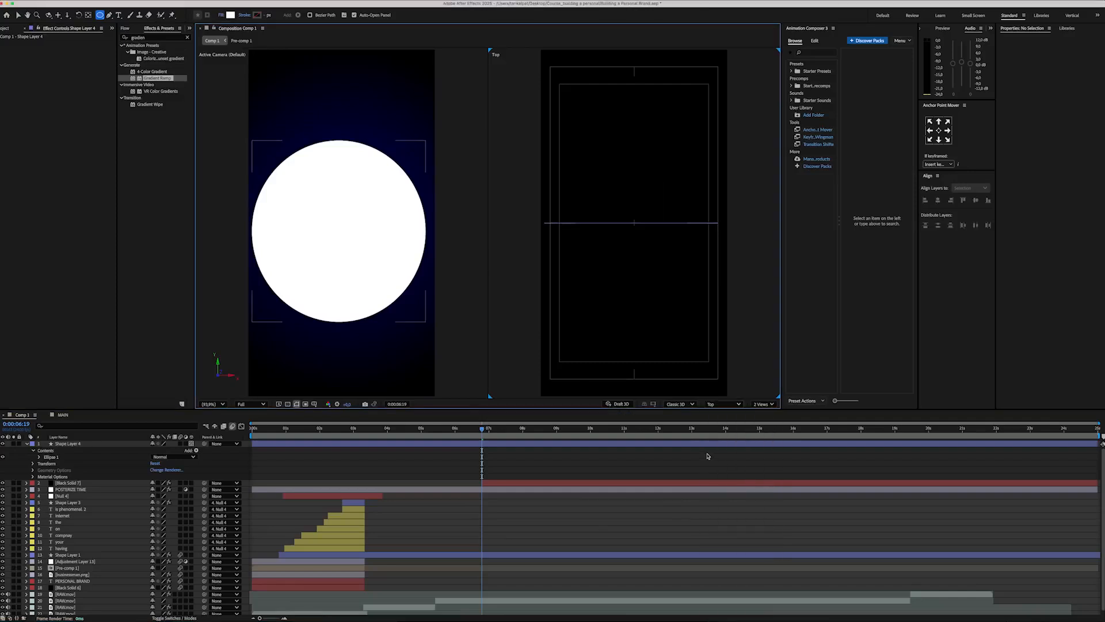
Step: Lay the circle flat by setting its X orientation to 270°
click(129, 444)
key(r)
click(153, 451)
text(270)
key(Return)
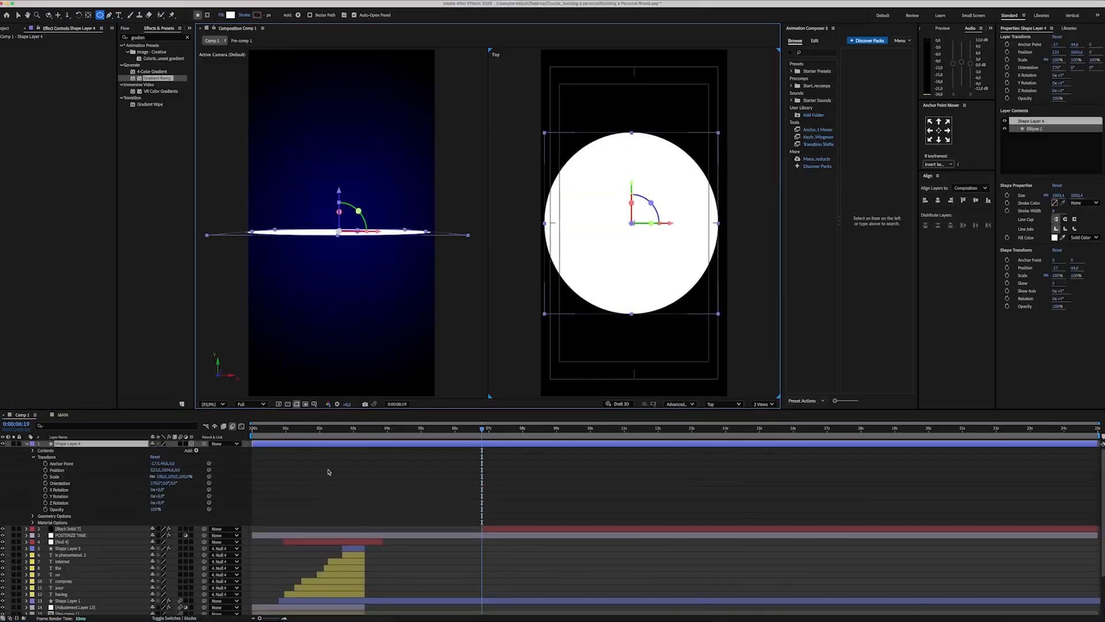
Step: Turn the flat circle into a cylinder by setting its extrusion depth to 180
click(54, 516)
click(33, 516)
click(154, 541)
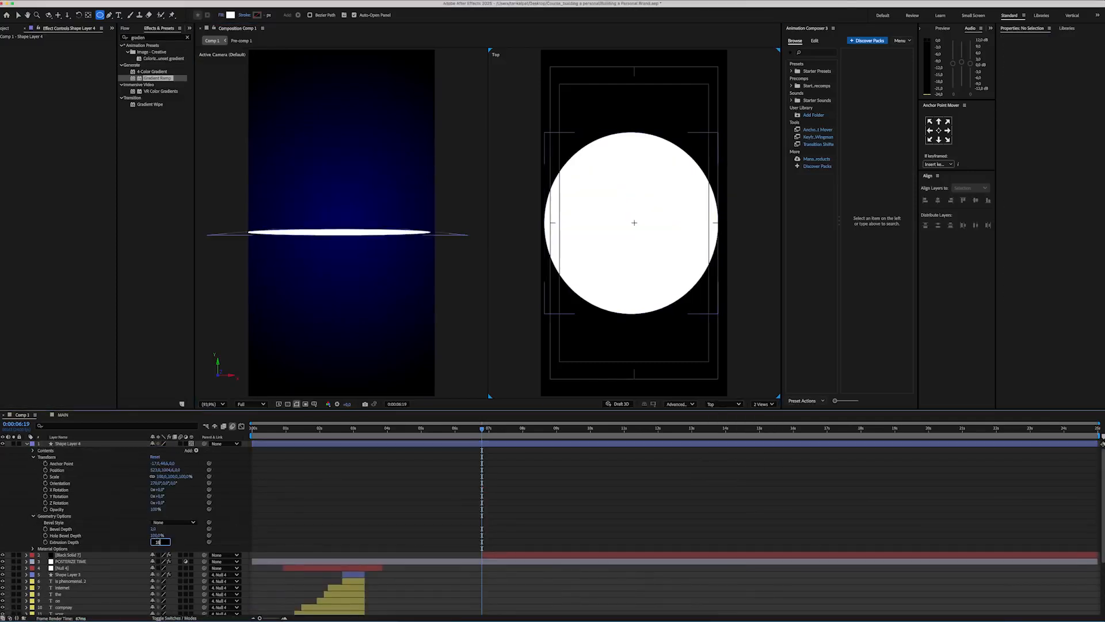
text(180)
key(Return)
Step: Move the cylinder down to the lower part of the frame and change its fill to dark blue
key(v)
drag(337, 192, 333, 273)
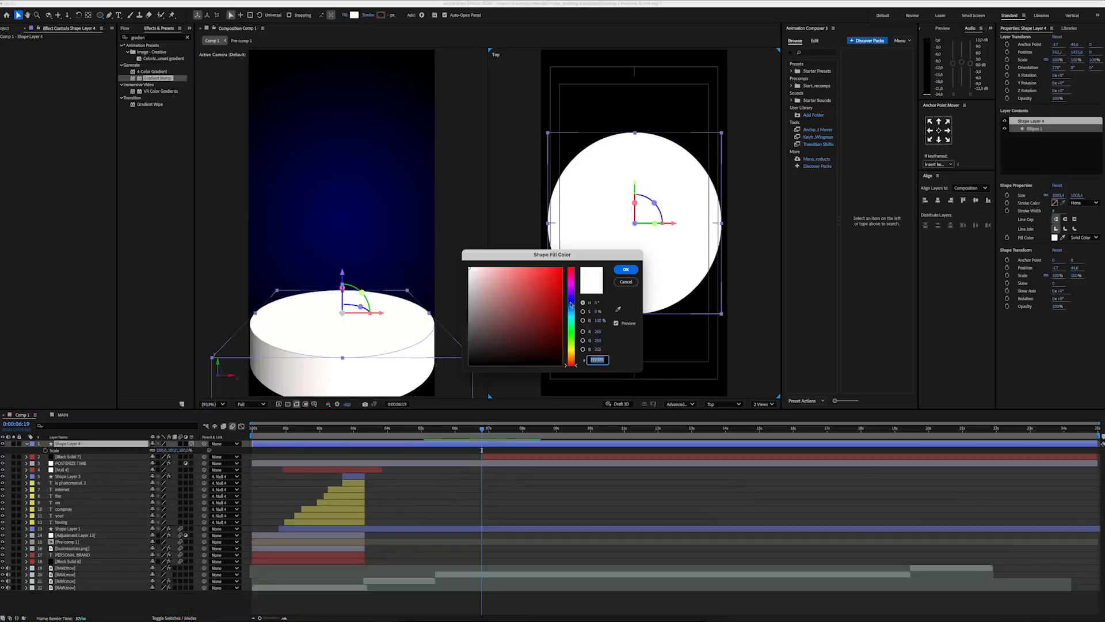
click(571, 303)
click(562, 340)
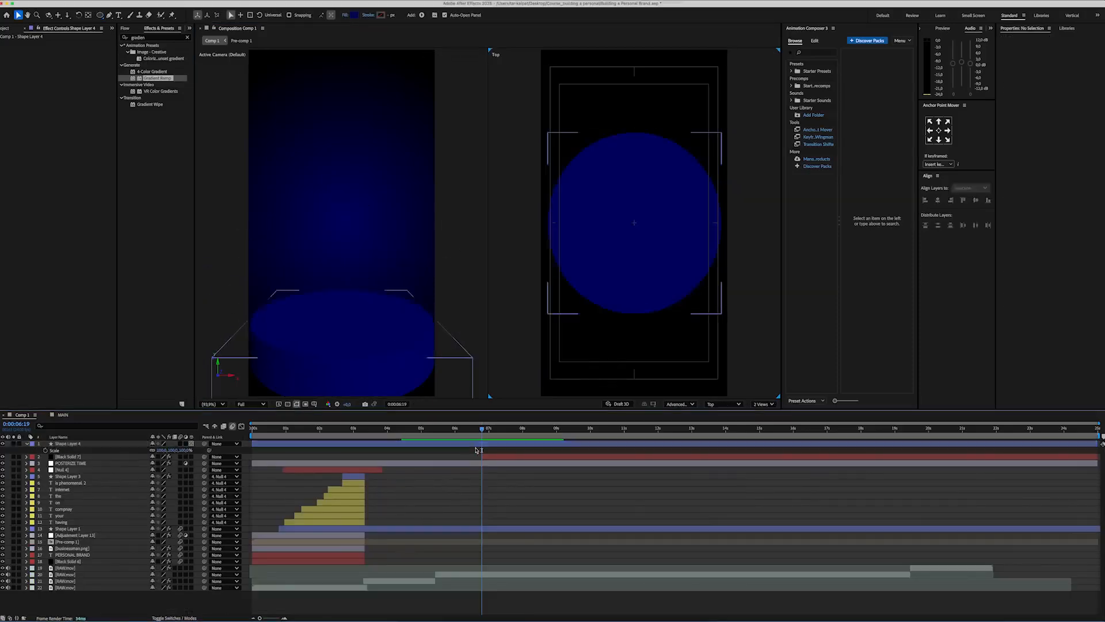
Step: Duplicate the cylinder and scale the copy to 40%
click(68, 443)
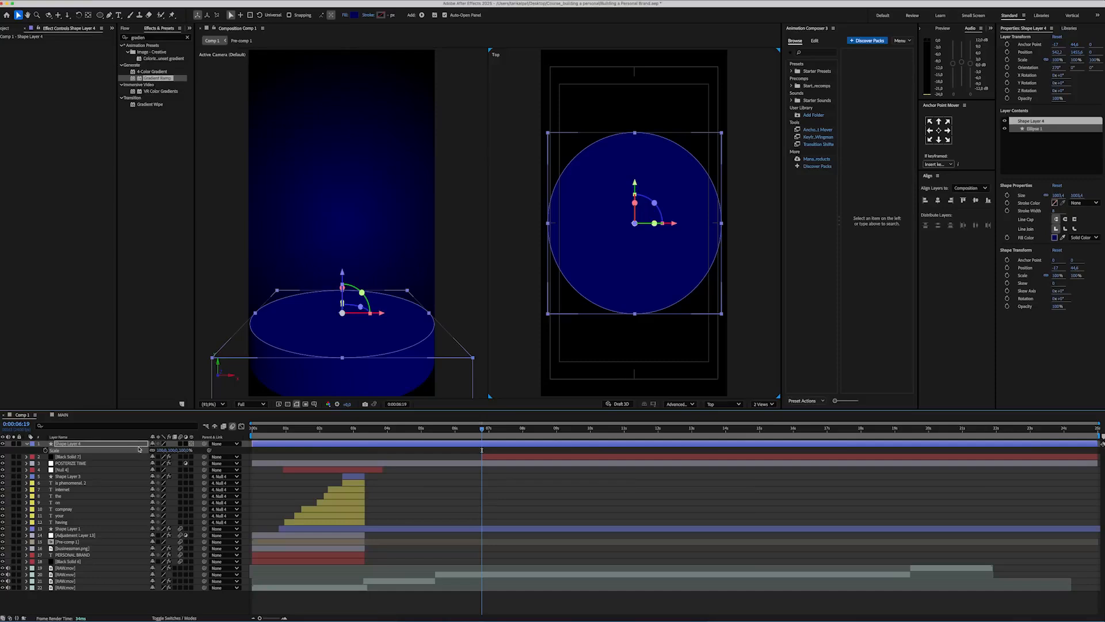
key(super+d)
drag(163, 450, 140, 450)
click(163, 450)
text(41)
key(Return)
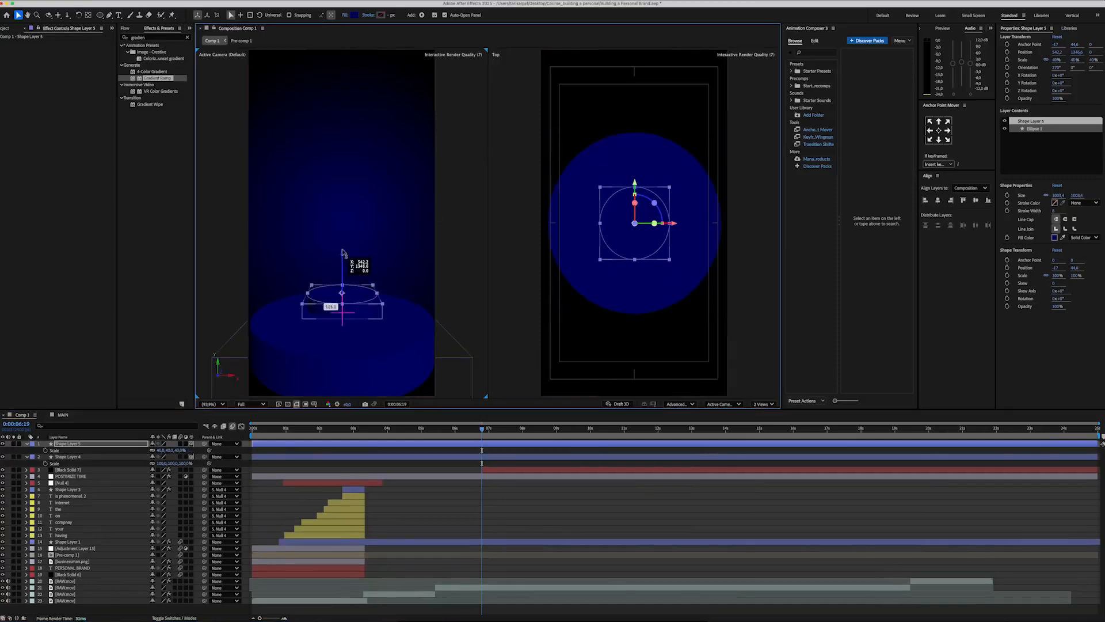
Step: Place the small cylinder, 730 deep, at the rear left of the base and a duplicate of it at the right
drag(635, 247, 596, 217)
drag(306, 246, 307, 215)
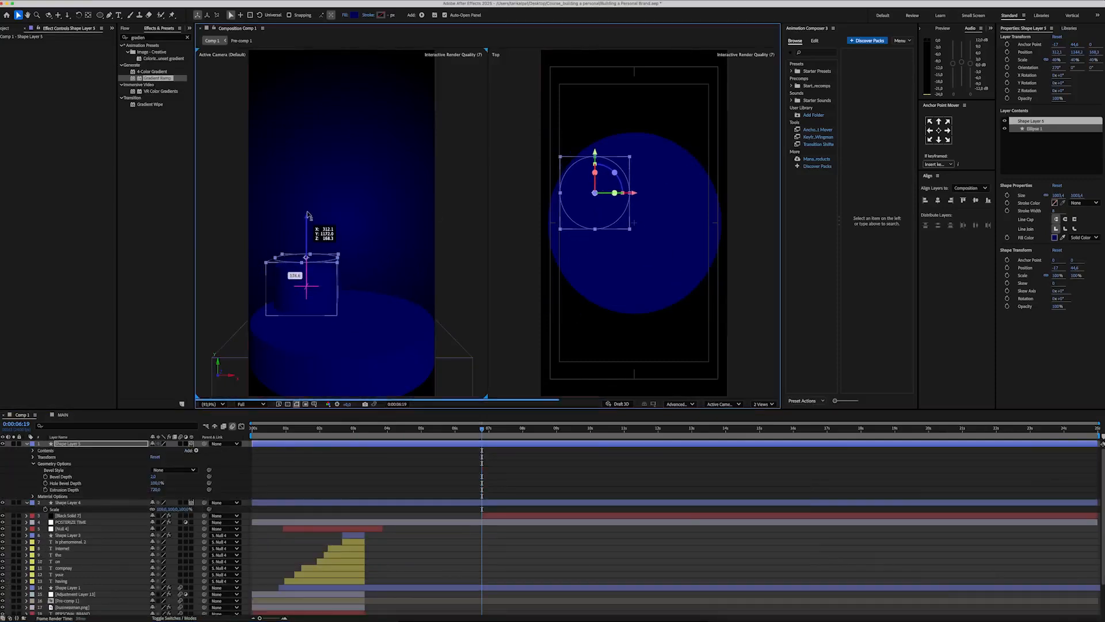
drag(306, 220, 306, 224)
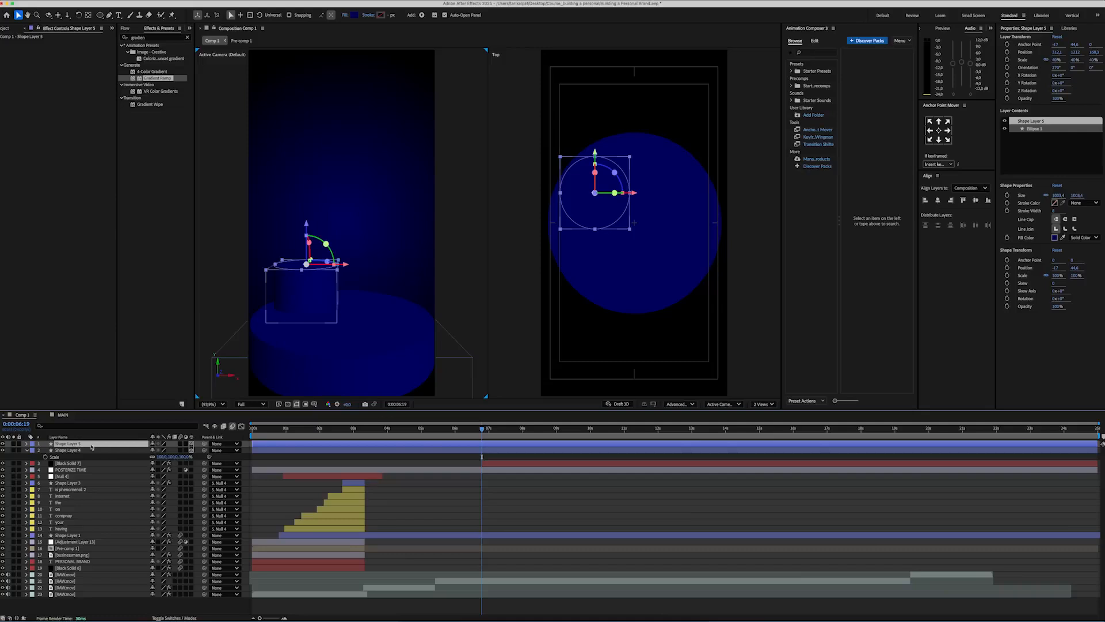
key(ctrl+d)
drag(587, 214, 672, 229)
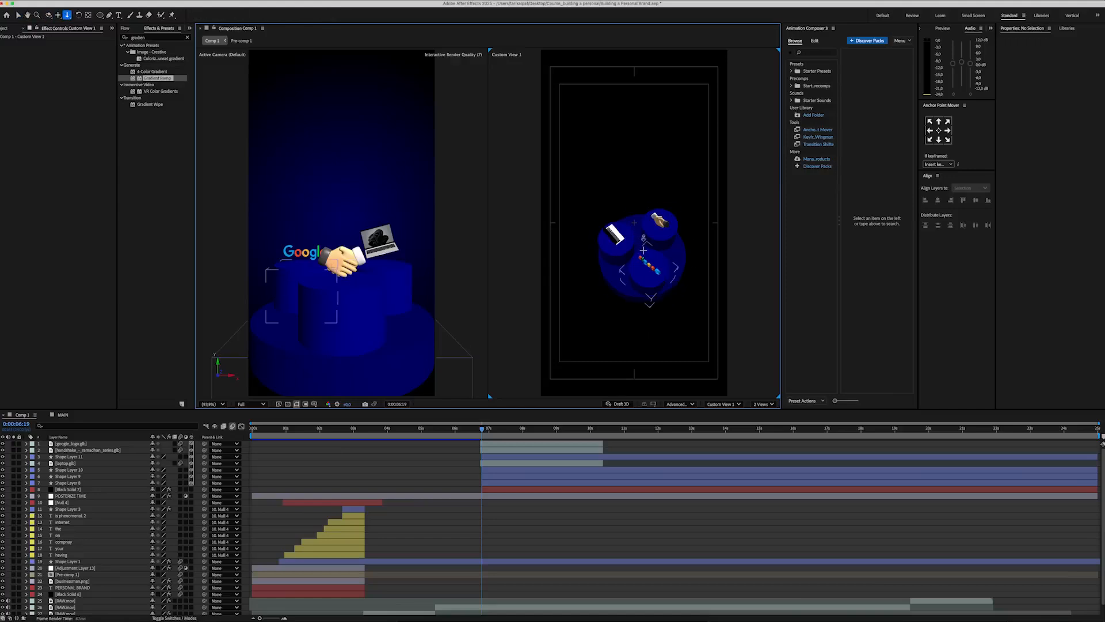
Step: Duplicate the three small cylinders and raise the copies above the Google logo, handshake and laptop models
key(1)
drag(644, 238, 695, 230)
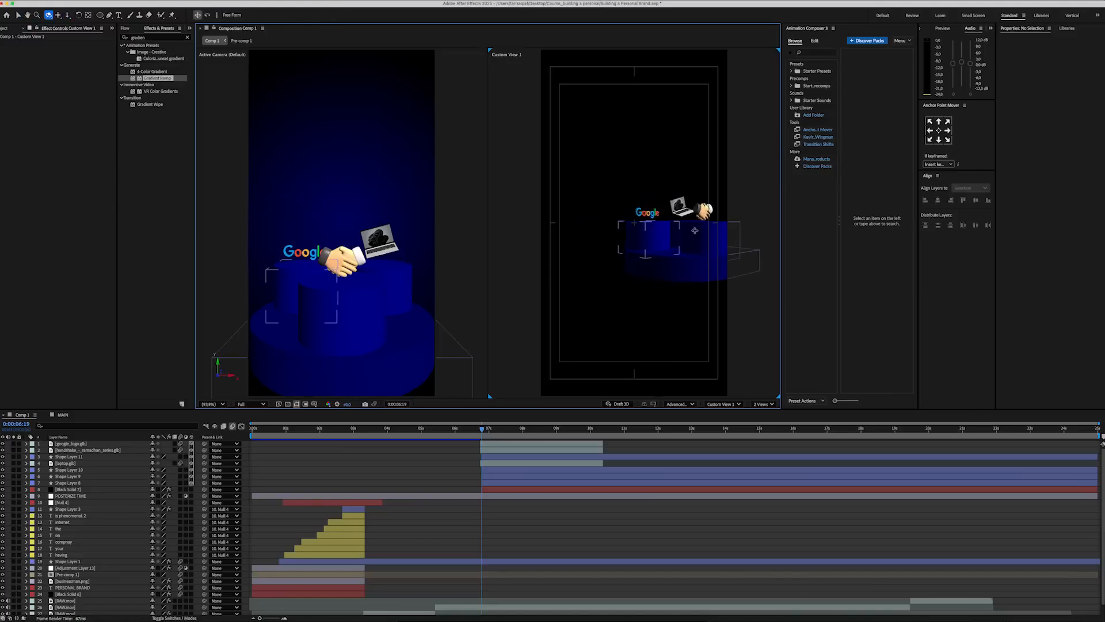
click(81, 464)
shift+click(80, 471)
shift+click(80, 477)
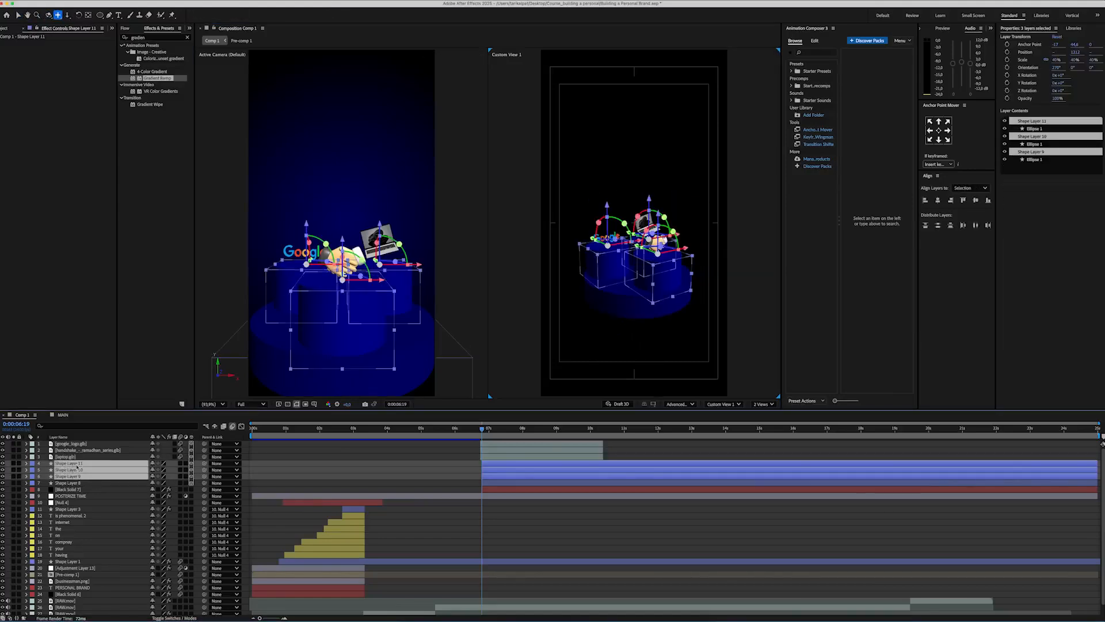
key(super+d)
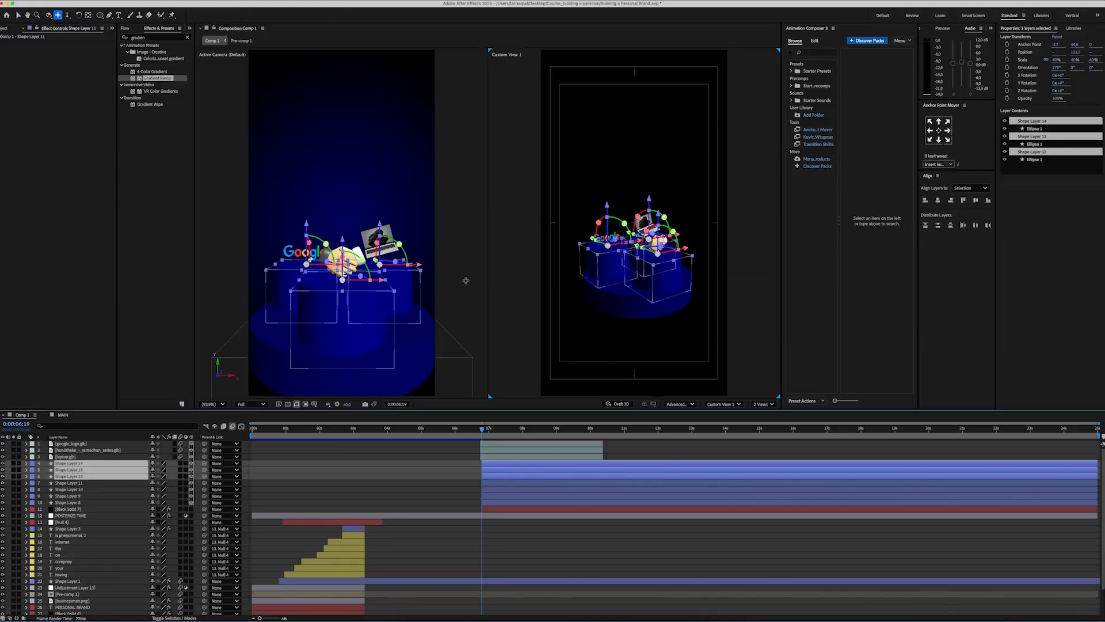
key(v)
drag(607, 201, 606, 125)
Step: Parent the three models and six small cylinders to the base cylinder and keyframe the base's orientation at 0:00:06:19
click(75, 444)
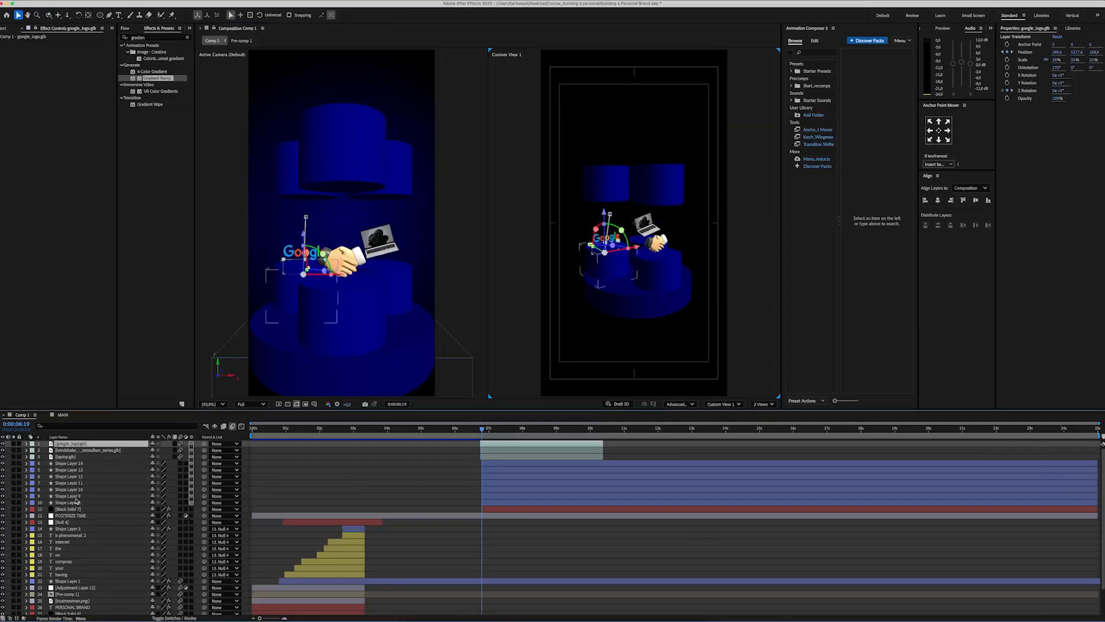
shift+click(81, 495)
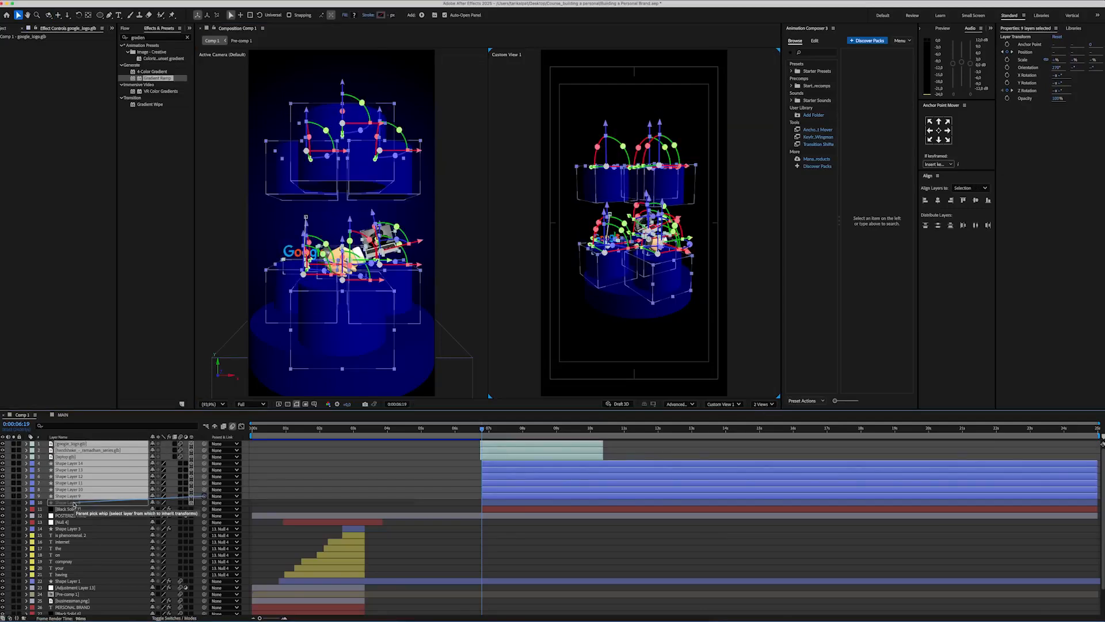
drag(74, 504, 72, 503)
click(70, 503)
key(r)
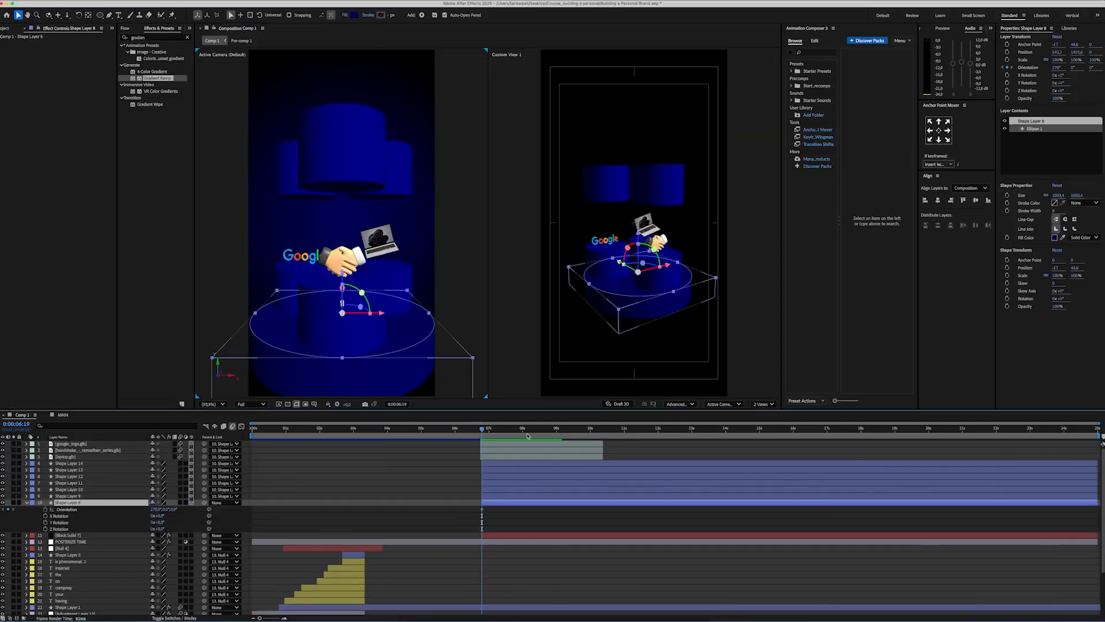
Step: Extend the three model layers past 0:00:10:11 and animate the base's spin up to that time with an eased speed curve
drag(571, 432, 630, 445)
click(599, 456)
shift+click(600, 443)
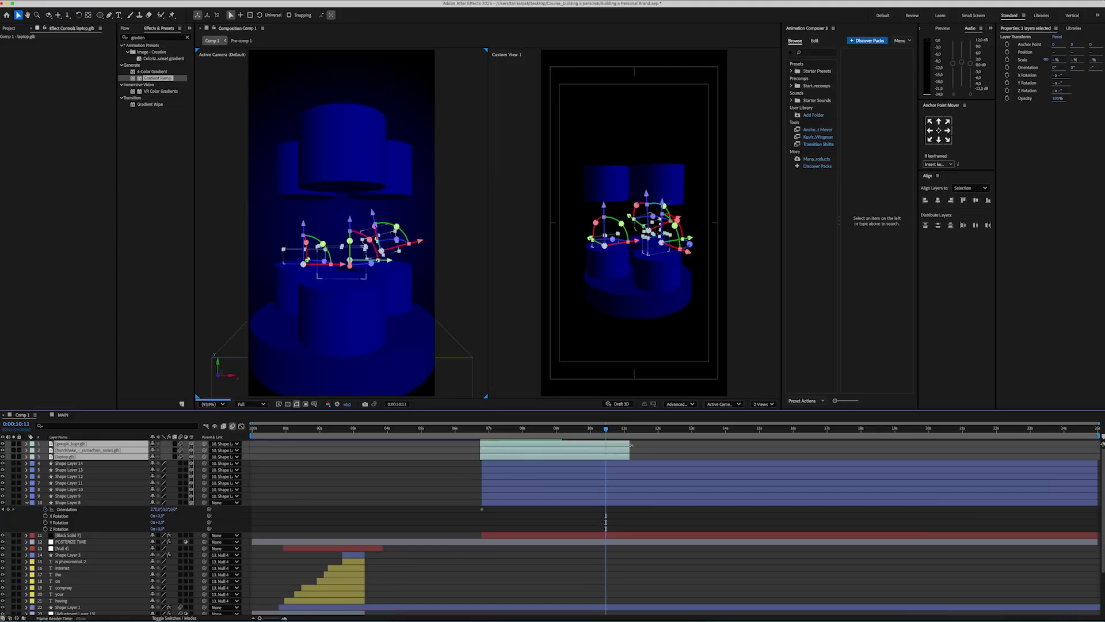
drag(183, 513, 334, 513)
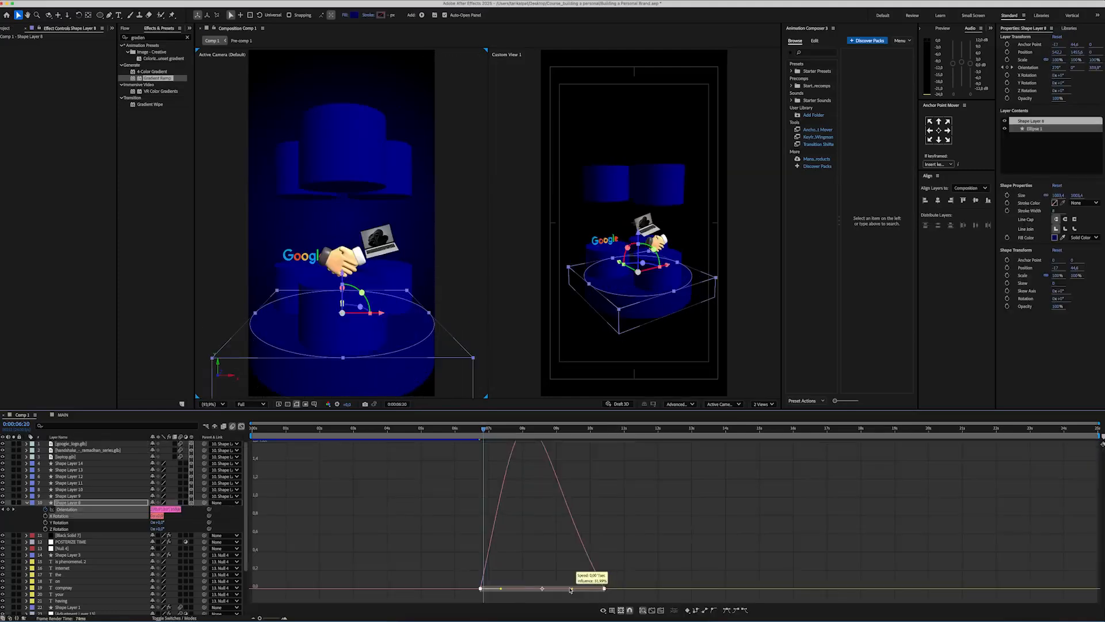
drag(571, 589, 554, 588)
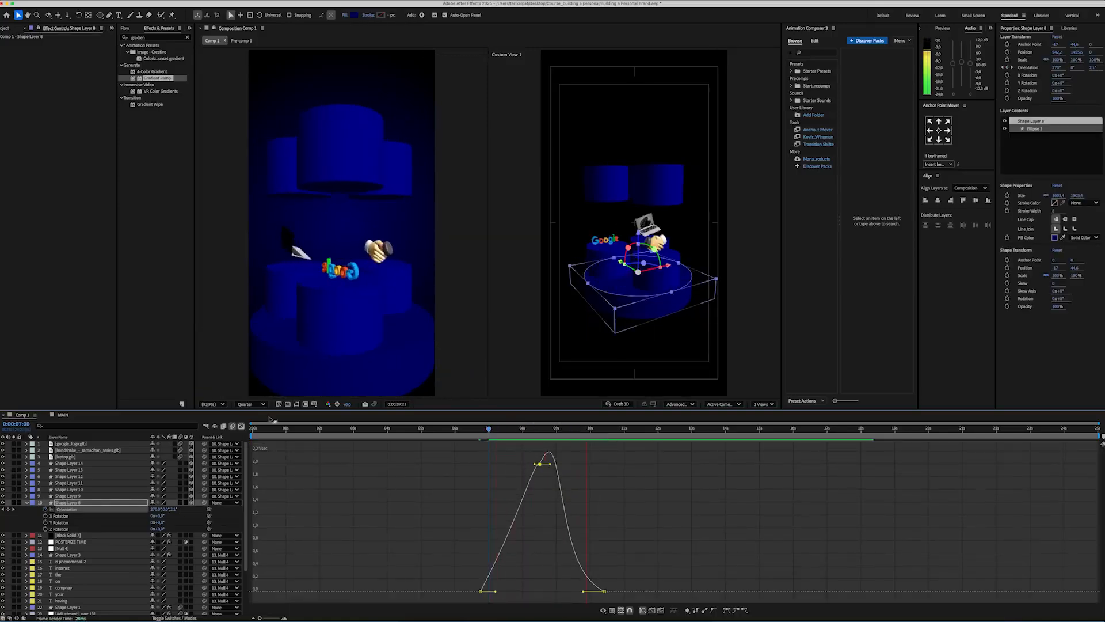
Step: Add a new camera to the 3D cylinder scene
right_click(251, 453)
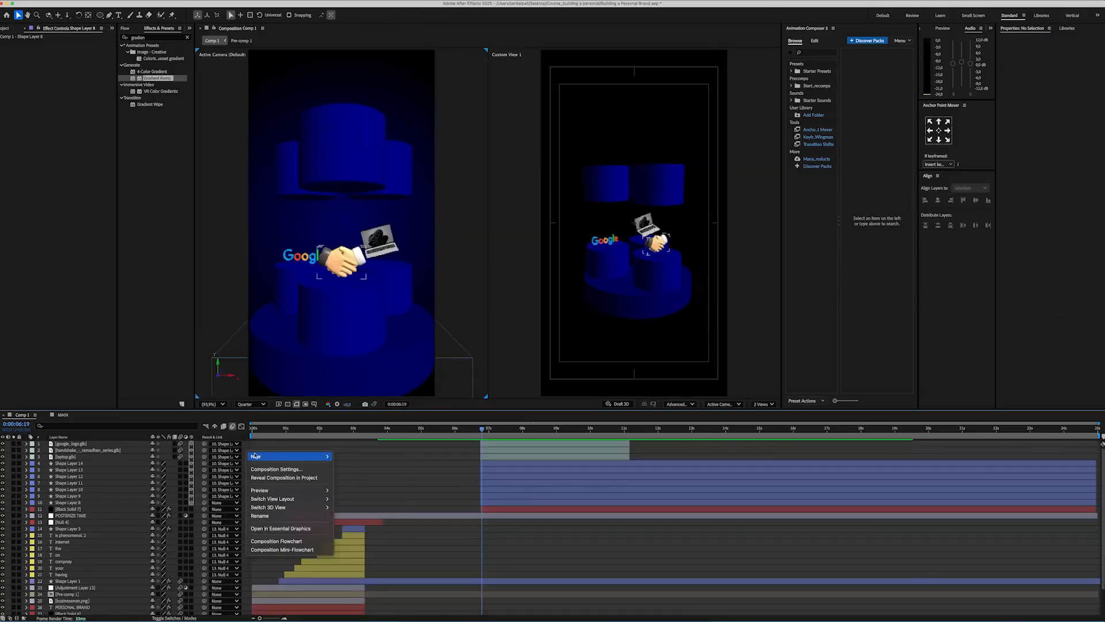
click(356, 483)
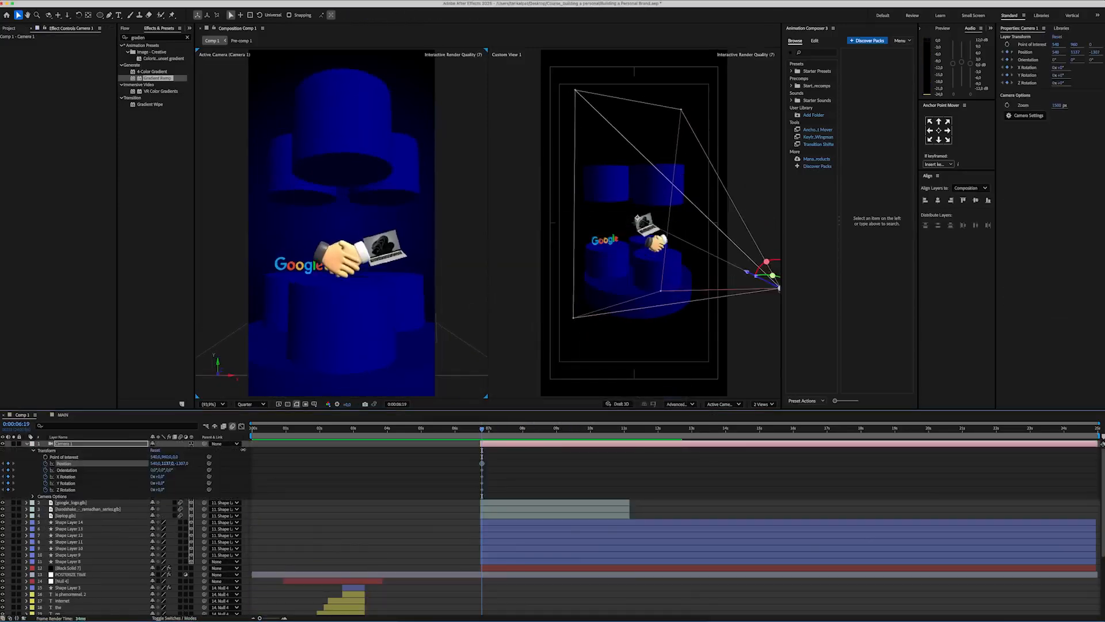
Step: Adjust the camera's point of interest and position to frame the three models more closely
drag(166, 457, 174, 457)
drag(175, 457, 276, 467)
drag(168, 464, 63, 524)
Step: Reposition the three upper cylinders so they hang higher above the models
click(65, 522)
shift+click(68, 535)
key(p)
drag(171, 528, 184, 531)
key(p)
click(27, 536)
scroll(104, 541, down, 5)
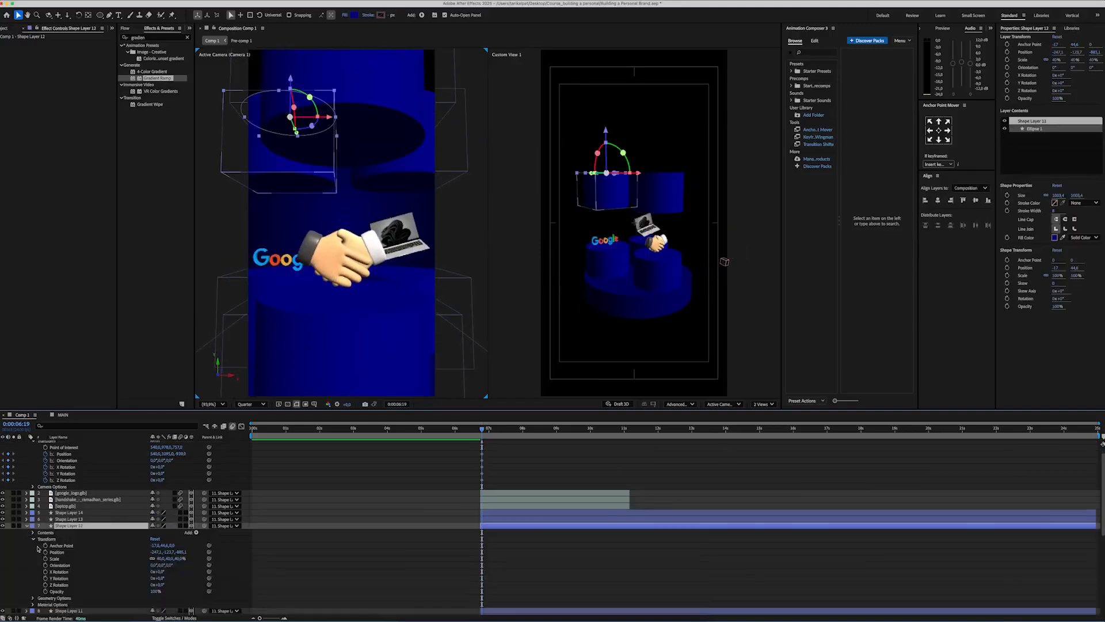
drag(156, 583, 169, 551)
click(26, 472)
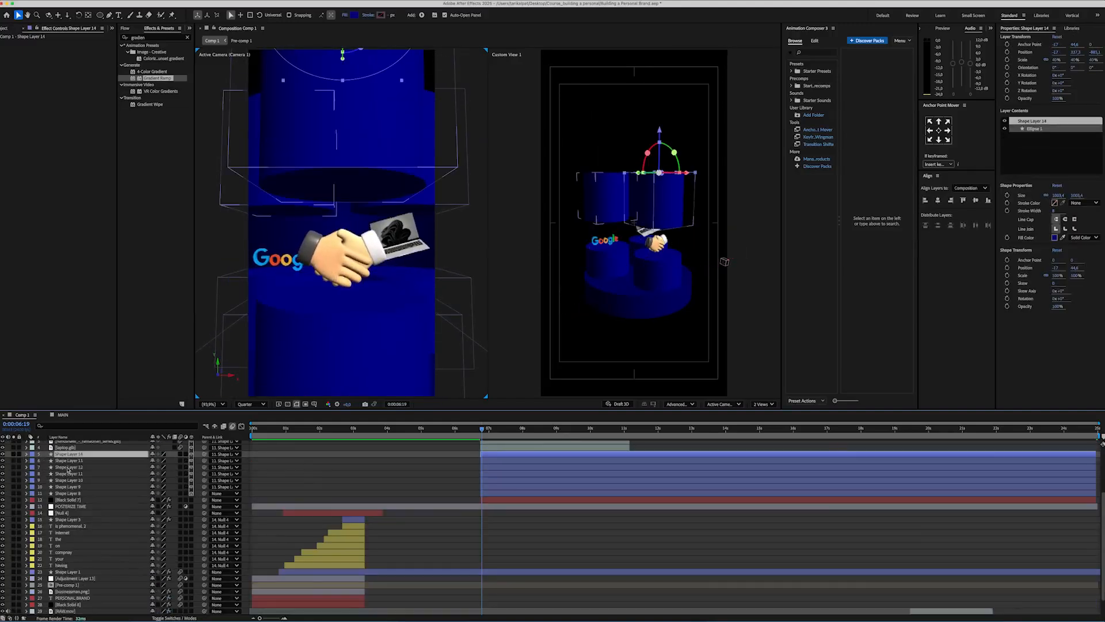
shift+click(68, 465)
drag(606, 131, 606, 104)
Step: Fine-tune the models' positions on their pedestals and the camera's position, checking the framing across the base's spin
scroll(92, 489, up, 5)
click(70, 502)
shift+click(65, 516)
key(p)
drag(181, 509, 168, 509)
drag(168, 464, 146, 463)
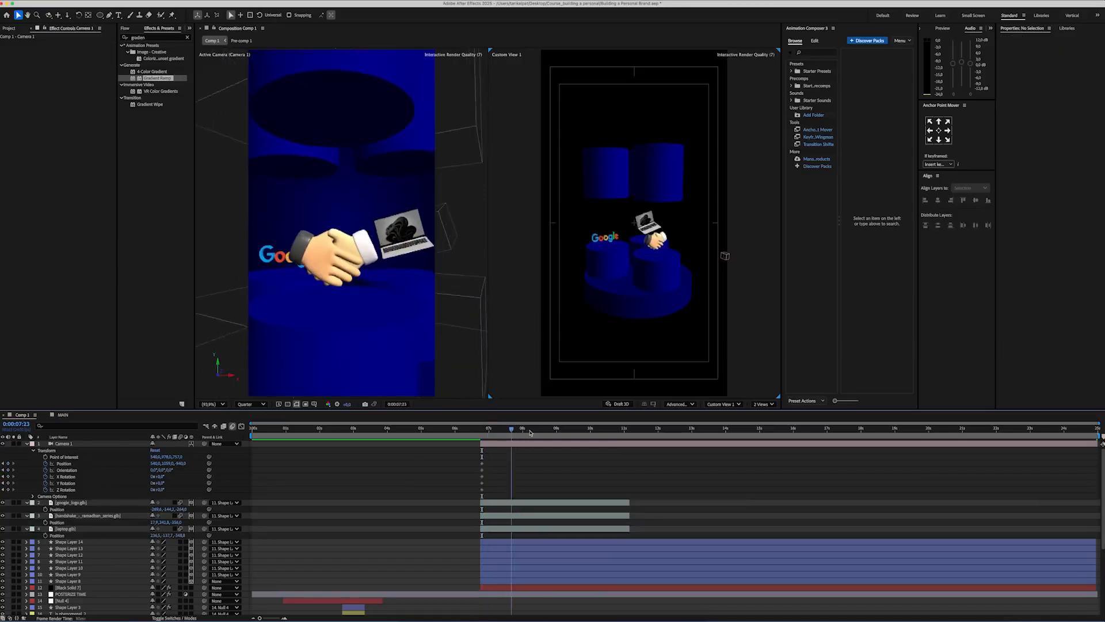
drag(530, 432, 580, 434)
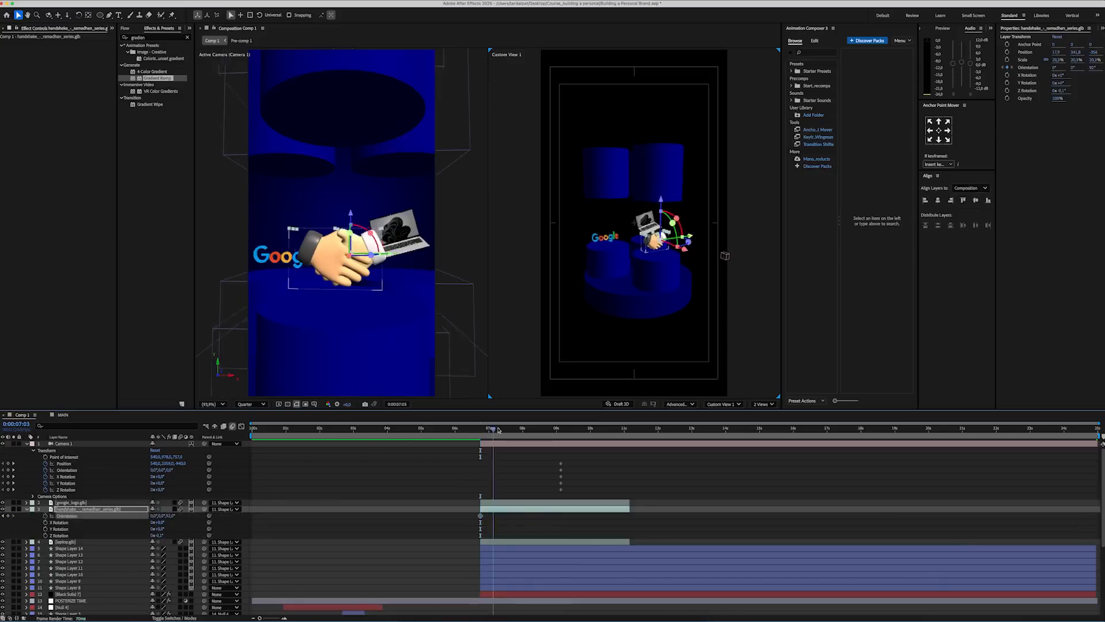
Step: Keyframe the orientation of the Google logo and handshake models at several times to counter the base's spin
drag(499, 429, 526, 430)
drag(170, 516, 159, 515)
drag(526, 430, 554, 430)
drag(170, 516, 161, 515)
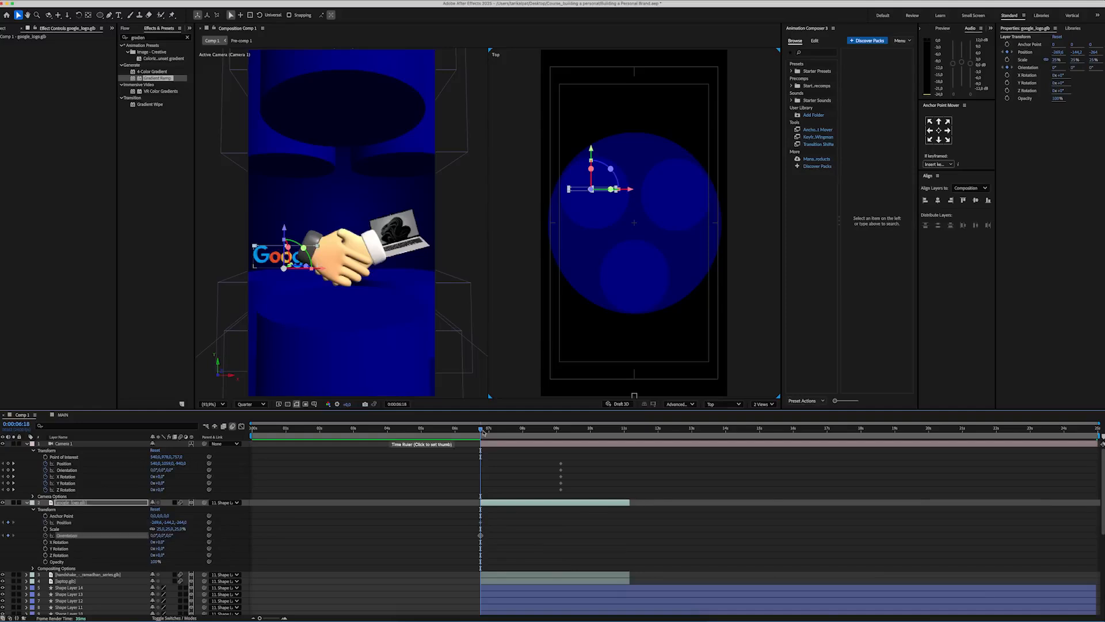
drag(482, 432, 518, 429)
drag(164, 535, 151, 535)
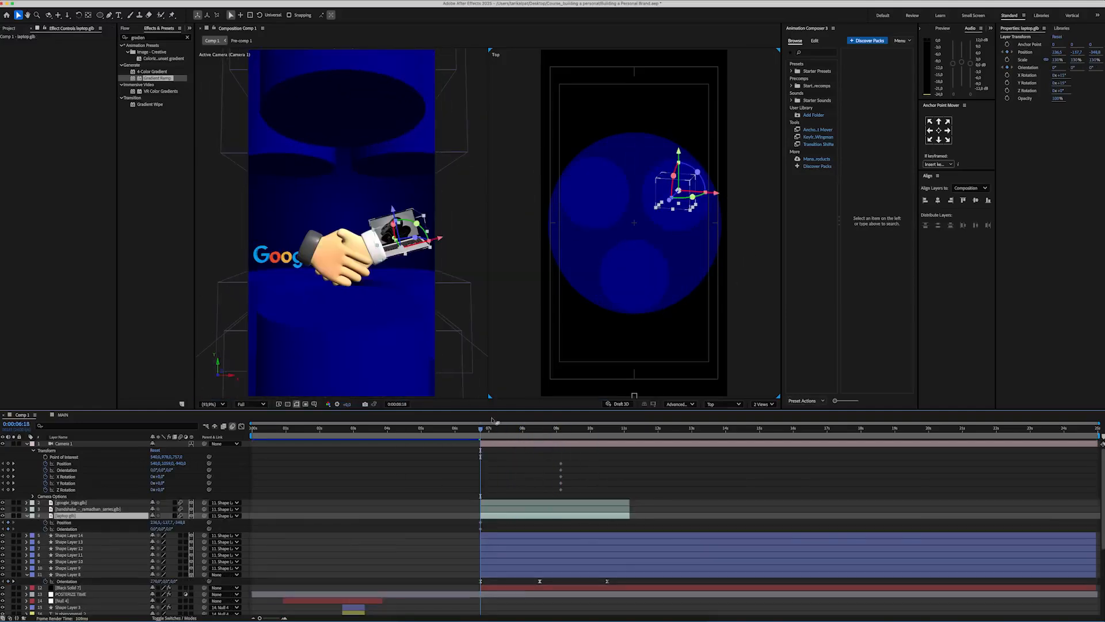
Step: Keyframe the laptop model's orientation at several times from 0:00:06:18 through the end of the base's spin
drag(481, 429, 517, 429)
drag(168, 529, 151, 530)
drag(517, 429, 540, 429)
drag(170, 528, 150, 530)
drag(540, 429, 564, 429)
drag(171, 529, 145, 533)
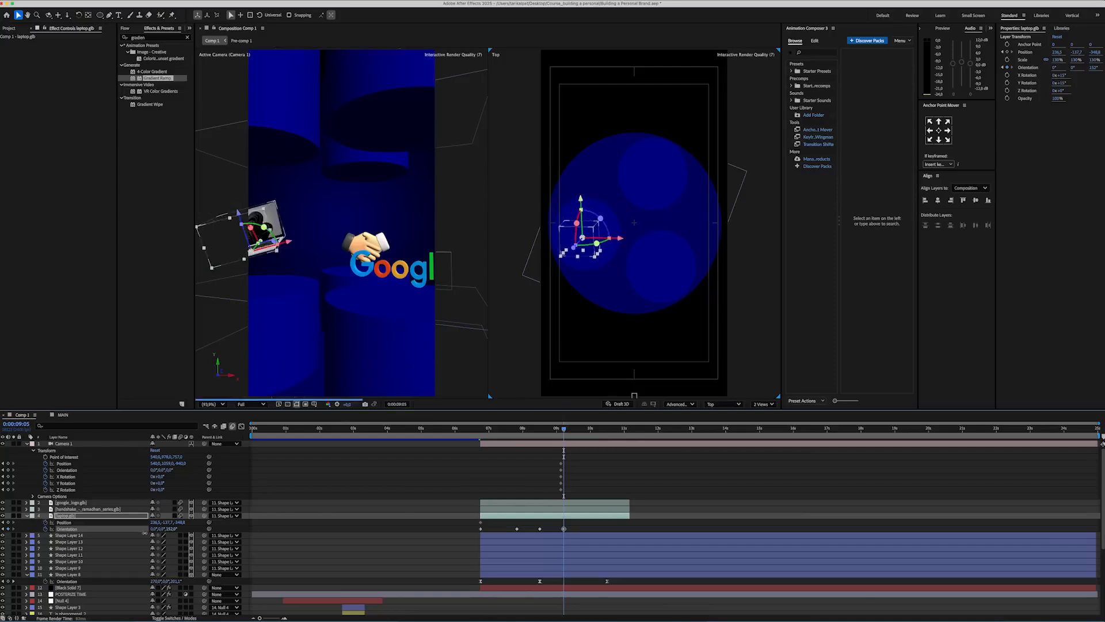
drag(564, 429, 607, 429)
drag(171, 529, 151, 530)
Step: Ease the laptop's orientation keyframes in the speed graph and preview the spin from 0:00:06:18
click(241, 426)
drag(607, 486, 597, 591)
click(481, 431)
key(space)
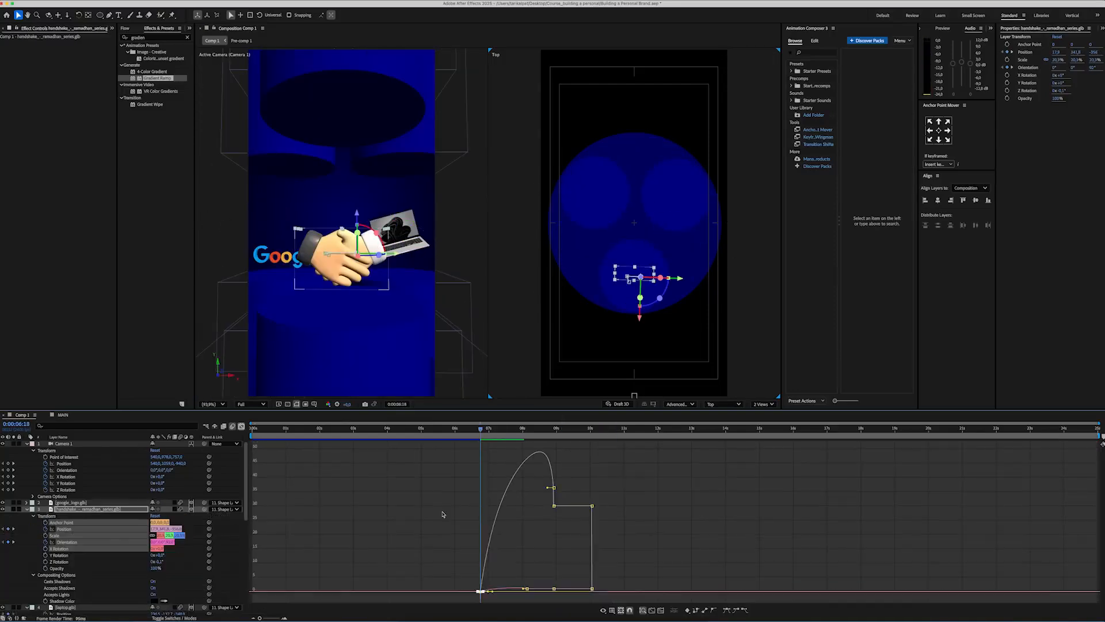
drag(445, 516, 494, 598)
drag(489, 588, 496, 591)
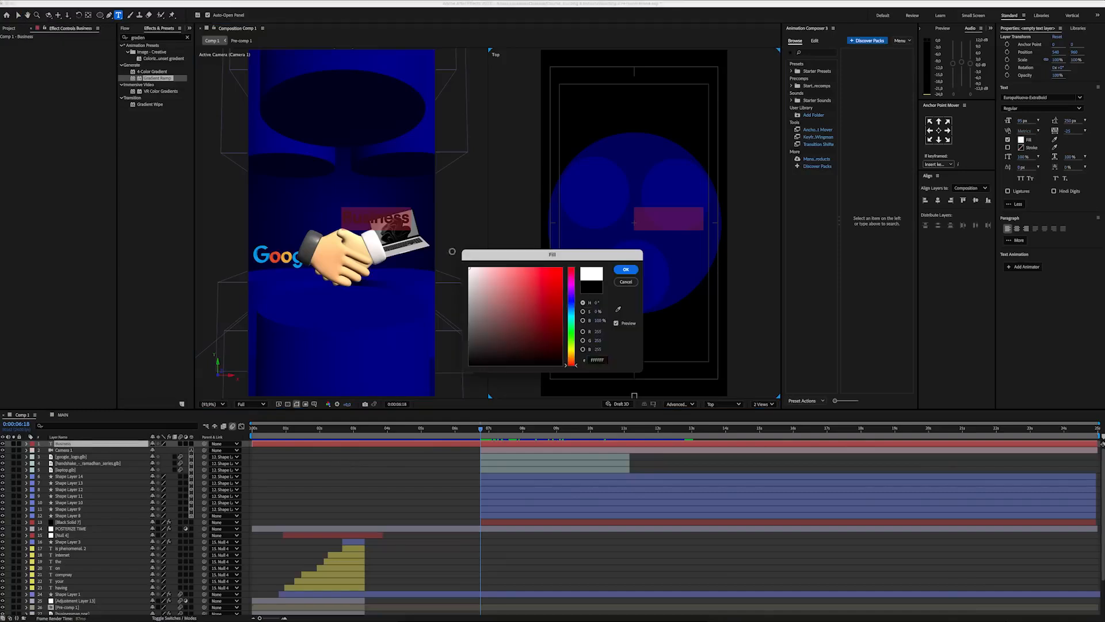
Step: Fill the Business text with white and lower it beneath the handshake model
drag(1022, 143, 1014, 143)
click(467, 459)
click(469, 444)
key(v)
drag(342, 177, 342, 260)
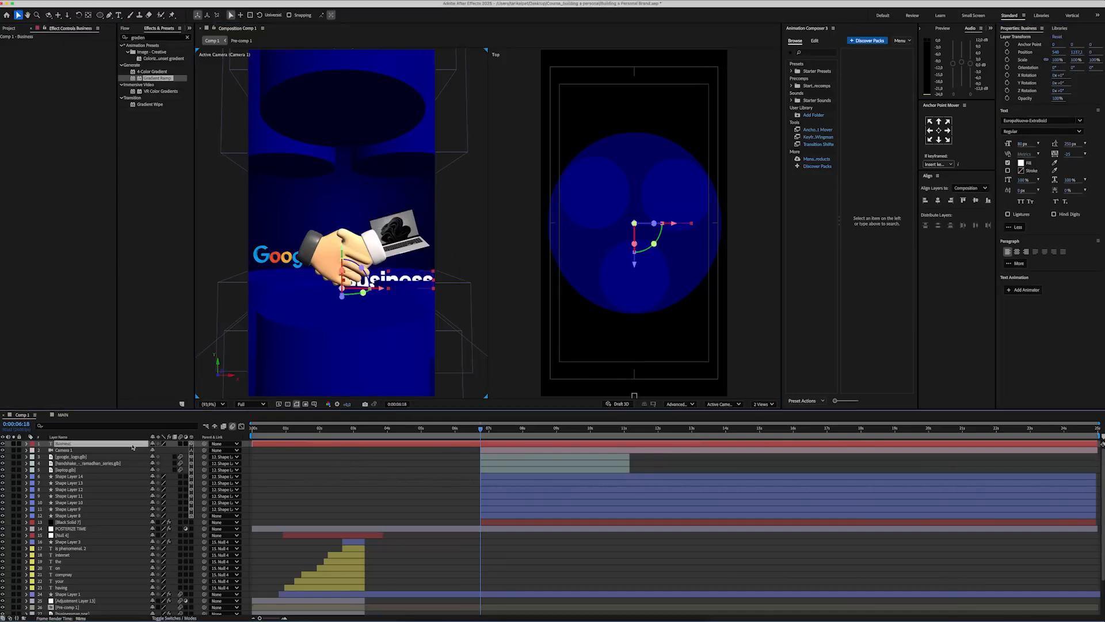
Step: Scale the Business text to 72% and position the Business and Website labels in front of their pedestals
drag(635, 266, 635, 344)
key(s)
drag(163, 450, 151, 450)
drag(343, 292, 346, 276)
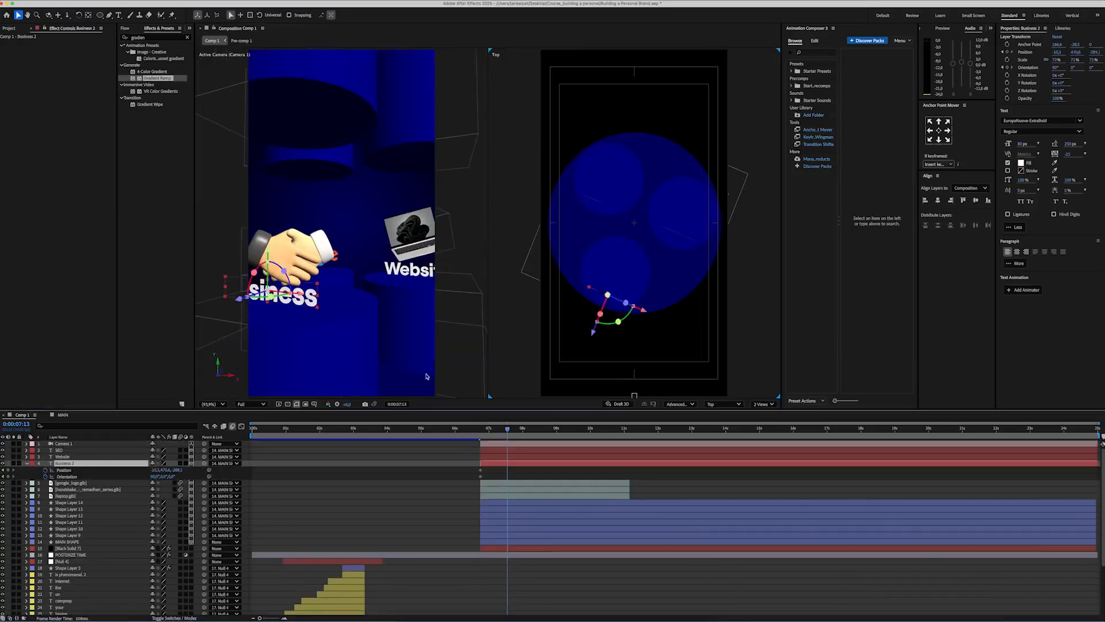
drag(628, 302, 657, 291)
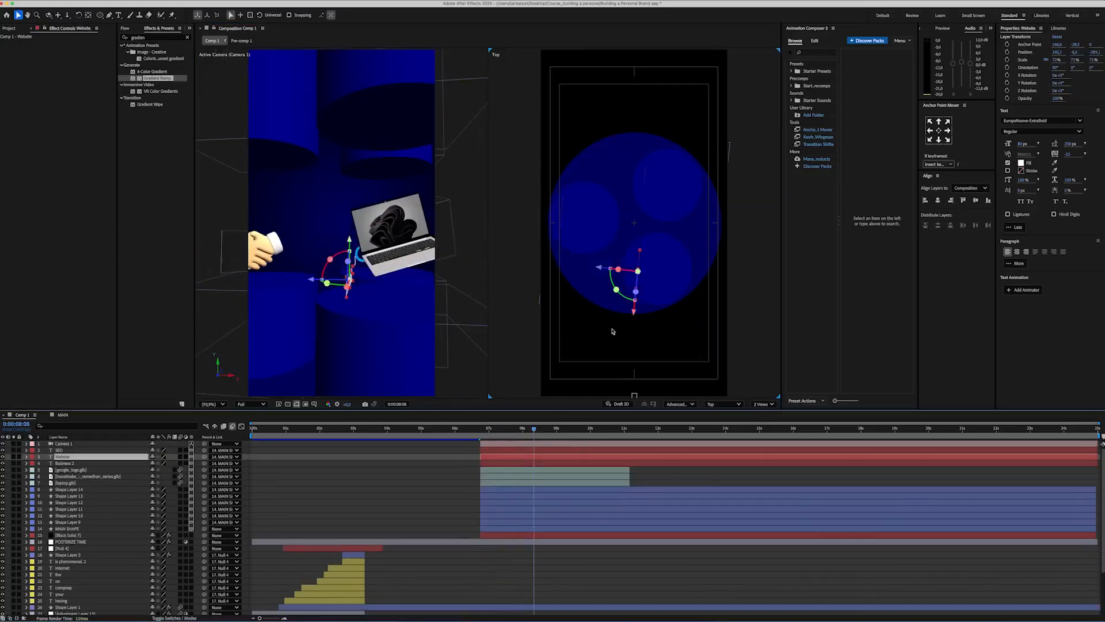
drag(670, 295, 692, 295)
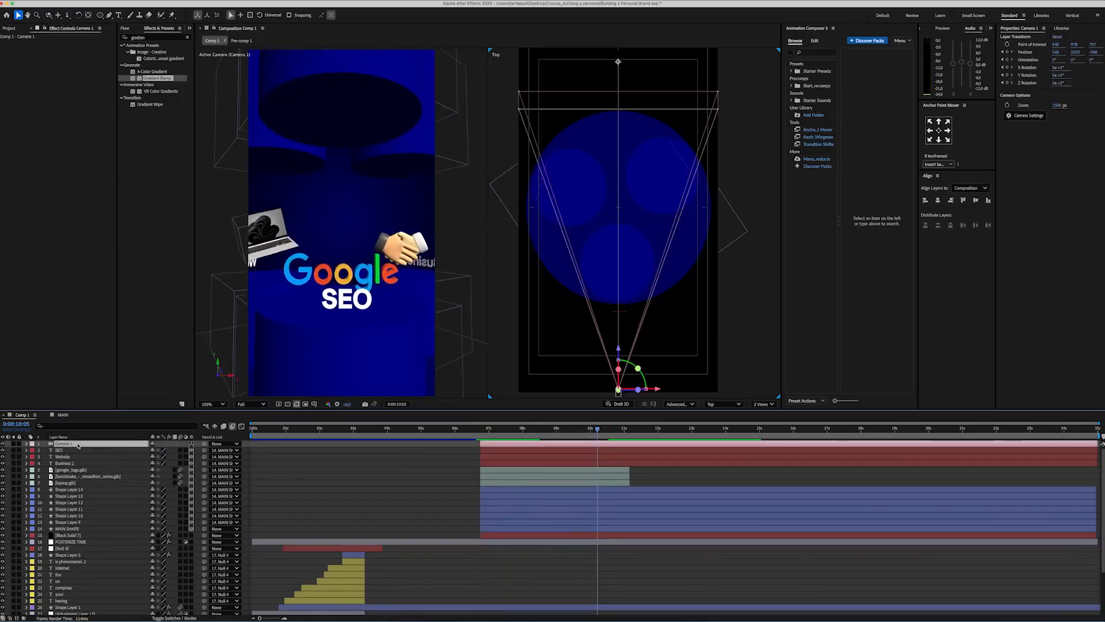
Step: Animate the camera's position up to 0:00:10:05, shape its speed curve into a late peak and preview the move
key(u)
mouse_move(173, 450)
mouse_down()
mouse_move(196, 455)
mouse_move(184, 453)
mouse_up()
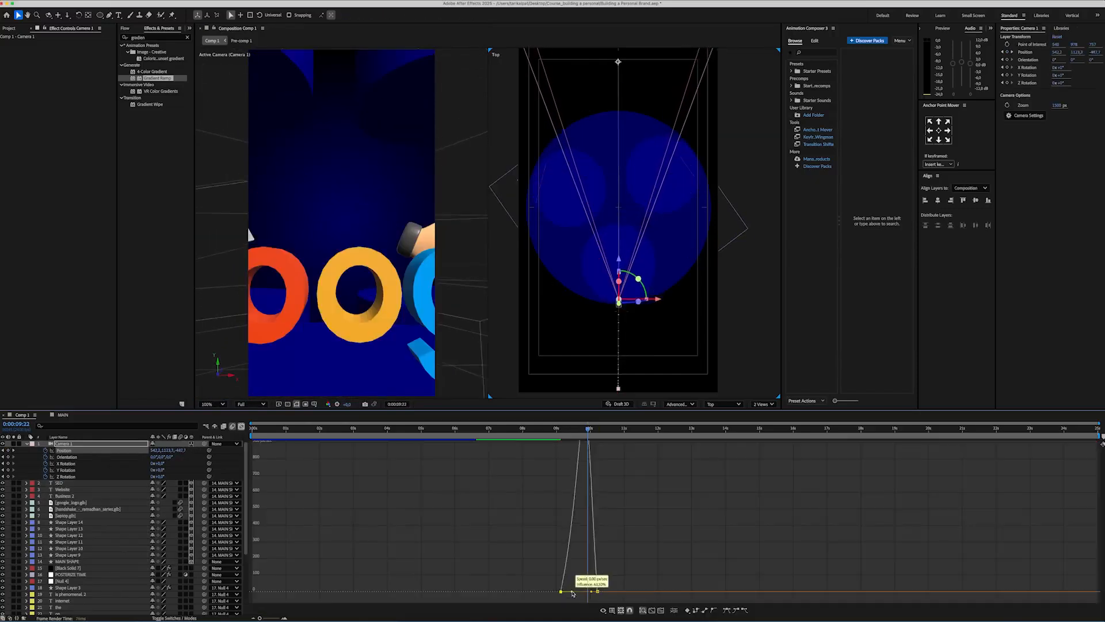
drag(572, 592, 578, 592)
click(560, 429)
key(space)
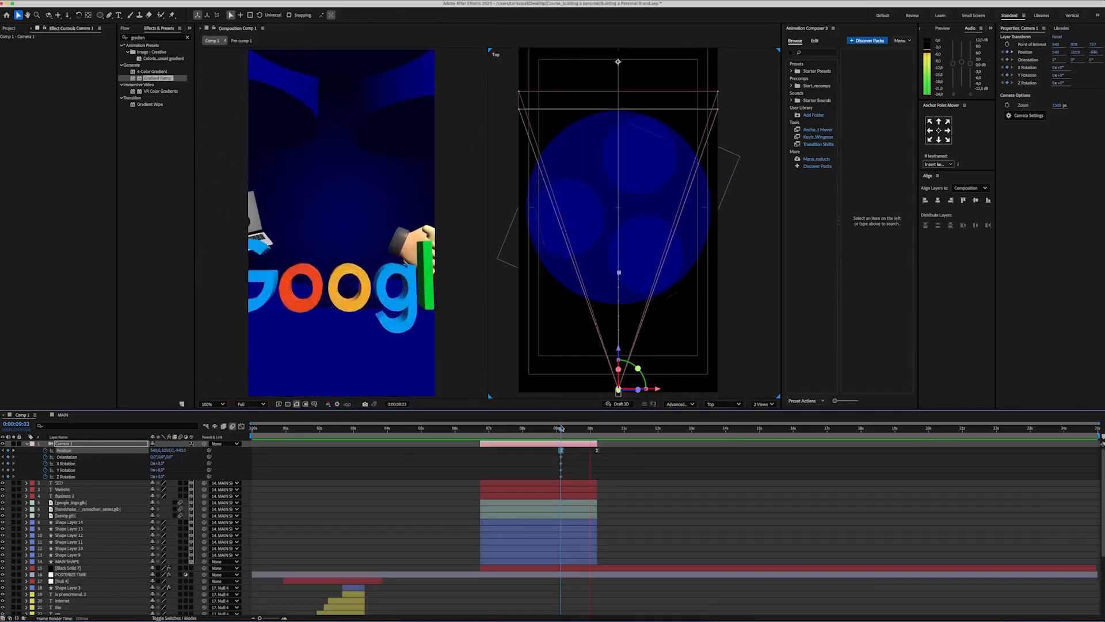
Step: Add an adjustment layer over the 3D scene and apply the Noise and Warp effects to it
right_click(250, 447)
mouse_move(310, 449)
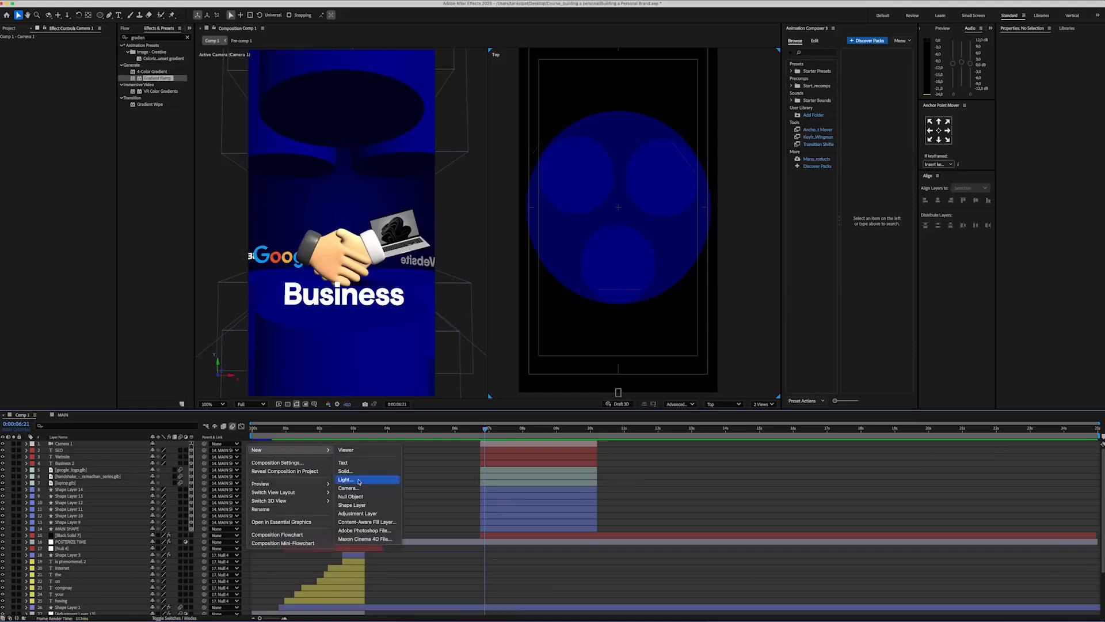
click(356, 513)
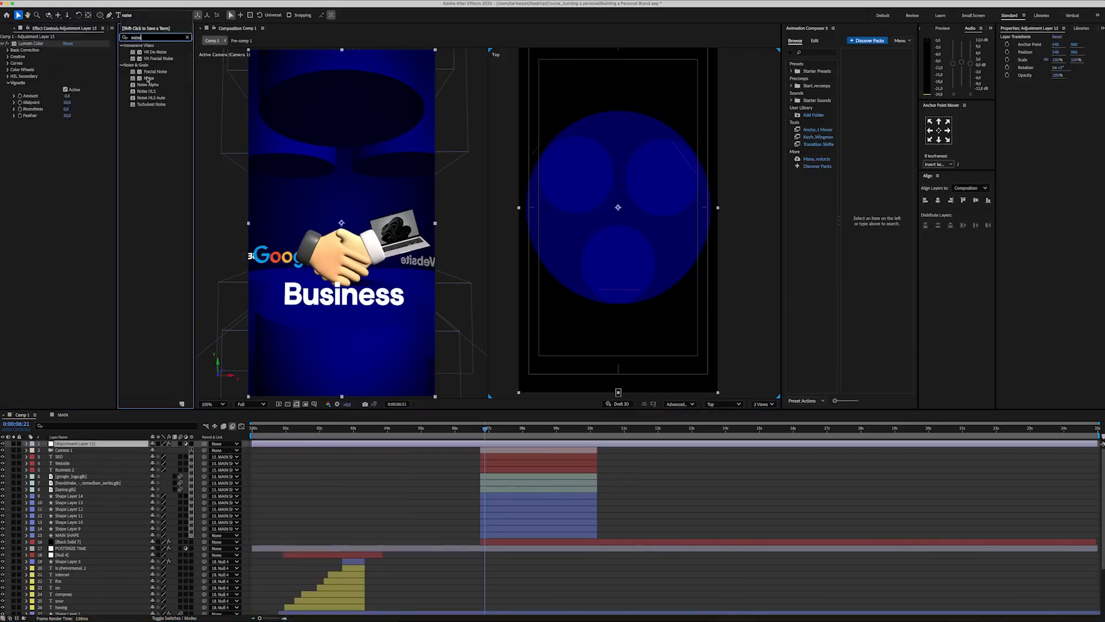
drag(149, 78, 56, 209)
drag(142, 104, 56, 150)
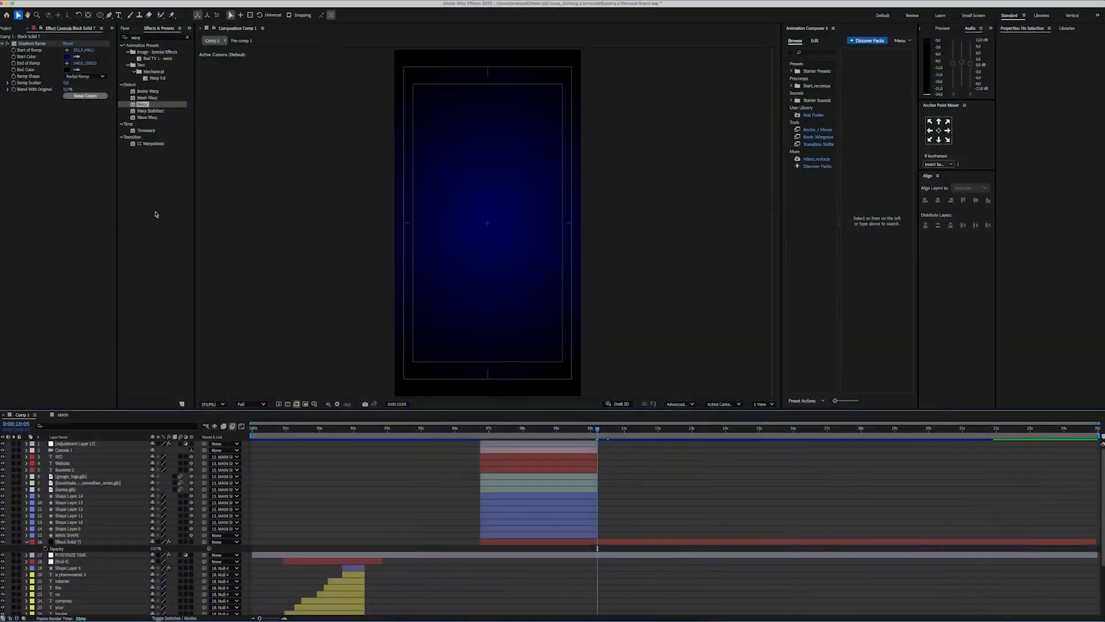
Step: Draw a large unfilled circle with a bright blue stroke spanning most of the frame's width
click(222, 16)
click(586, 337)
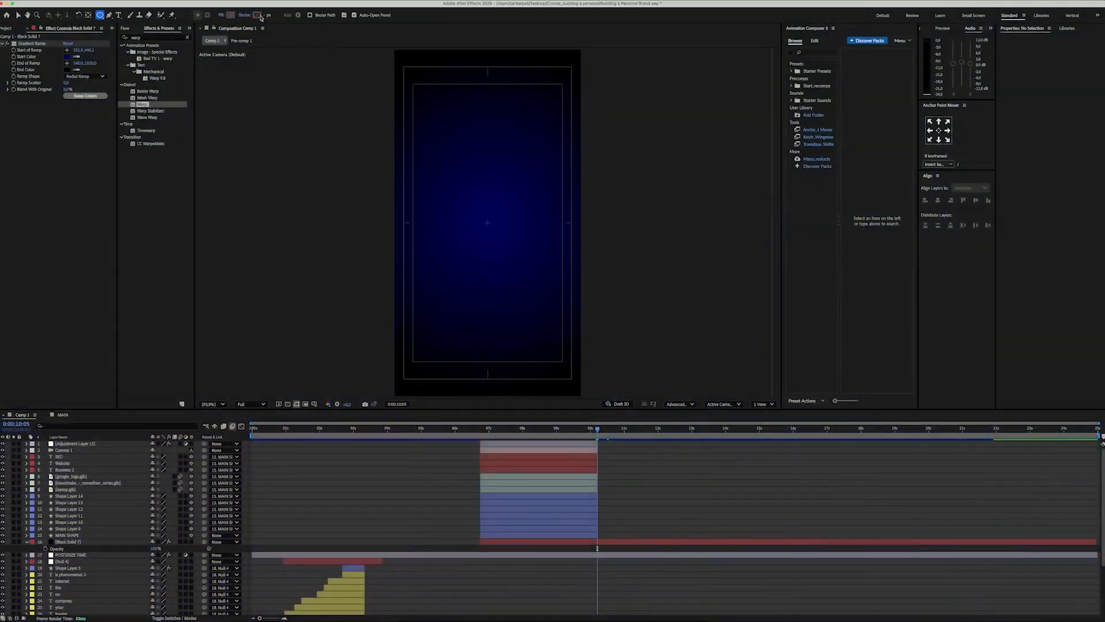
click(257, 15)
key(Return)
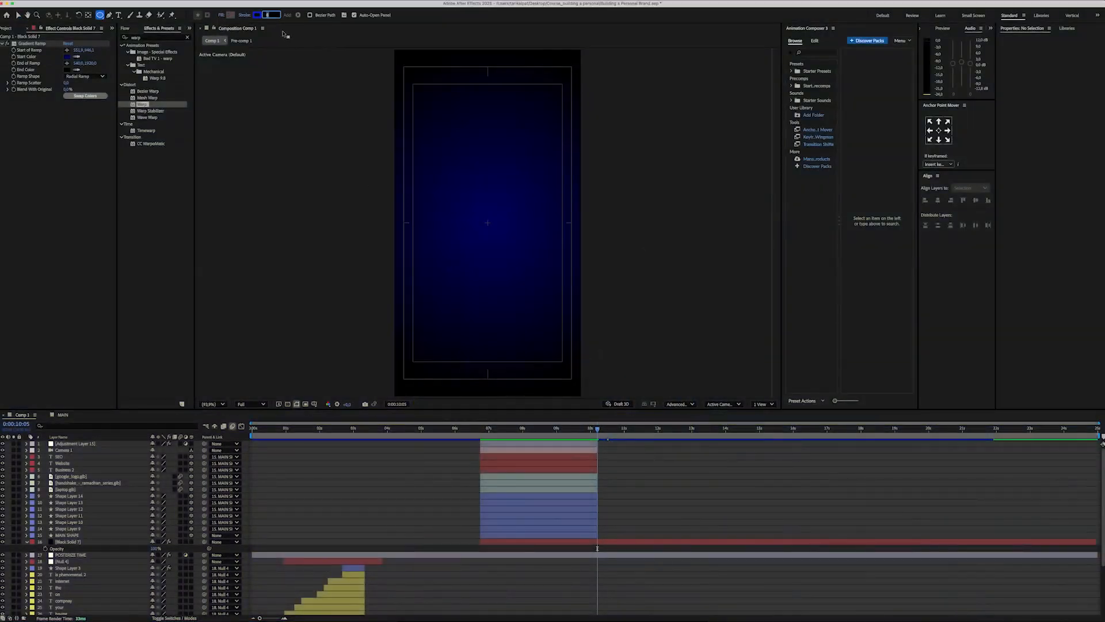
drag(413, 138, 476, 196)
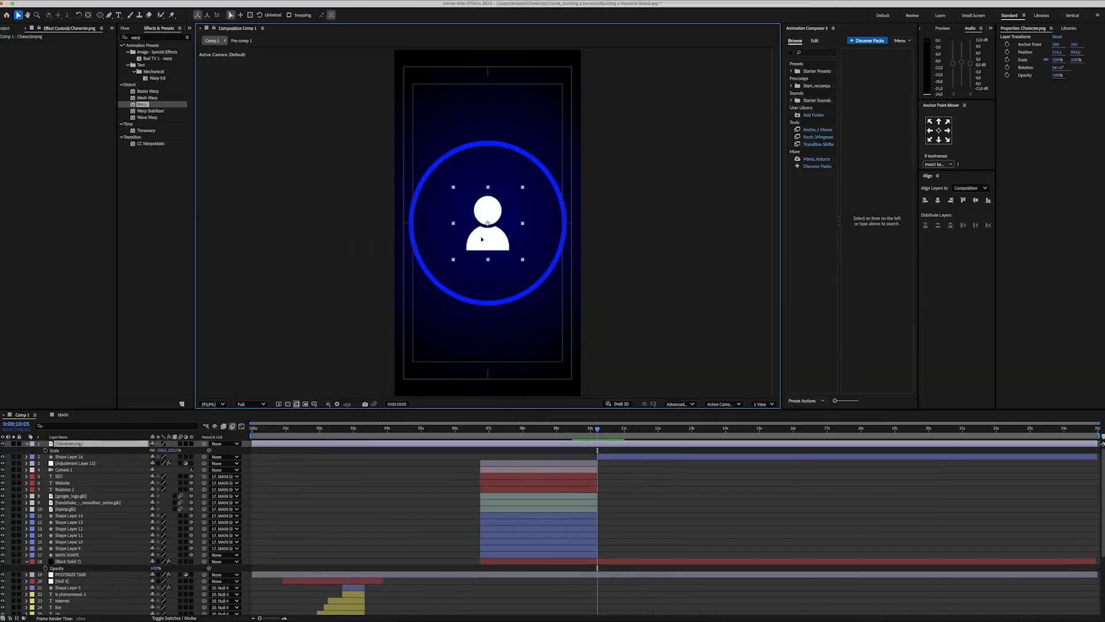
Step: Duplicate the Character.png icon and arrange six copies inside the circle in rows of three, two and one
drag(488, 219, 487, 280)
key(super+d)
key(super+d)
shift+click(596, 455)
click(487, 211)
key(super+d)
key(super+d)
key(super+d)
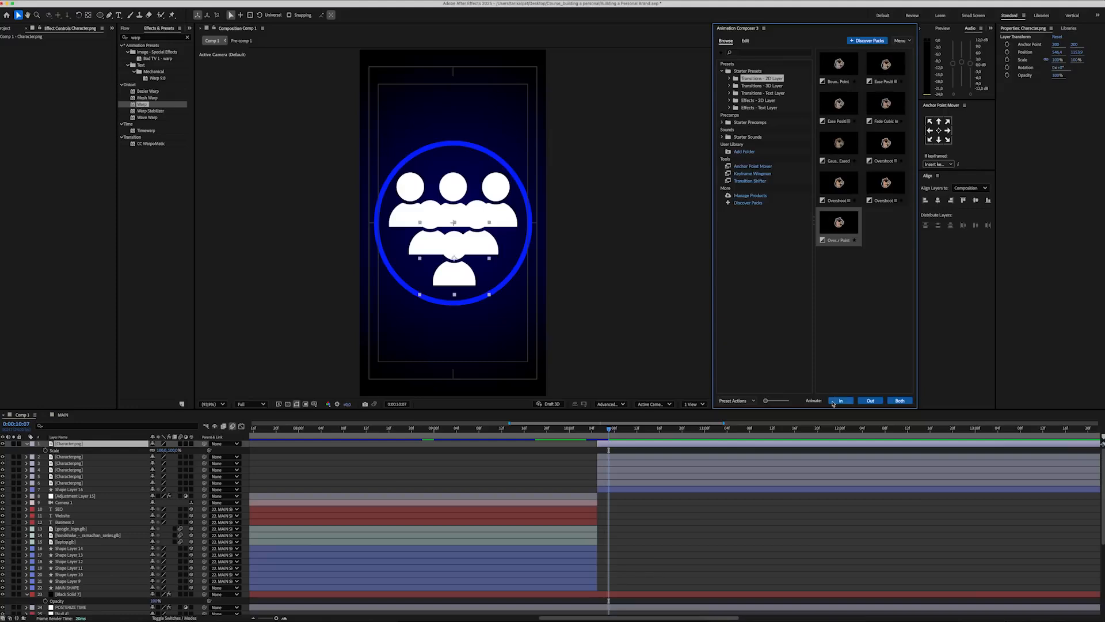
Step: Apply the Overshoot Scale From Anchor Point in-transition to the Character.png layers
click(834, 403)
click(644, 464)
shift+click(643, 489)
click(838, 401)
Step: Stagger the start times of the six Character.png layers one after another from 0:00:10:05
scroll(628, 530, up, 4)
click(535, 428)
drag(544, 468, 655, 491)
super+click(581, 463)
super+click(618, 470)
super+click(630, 477)
super+click(640, 483)
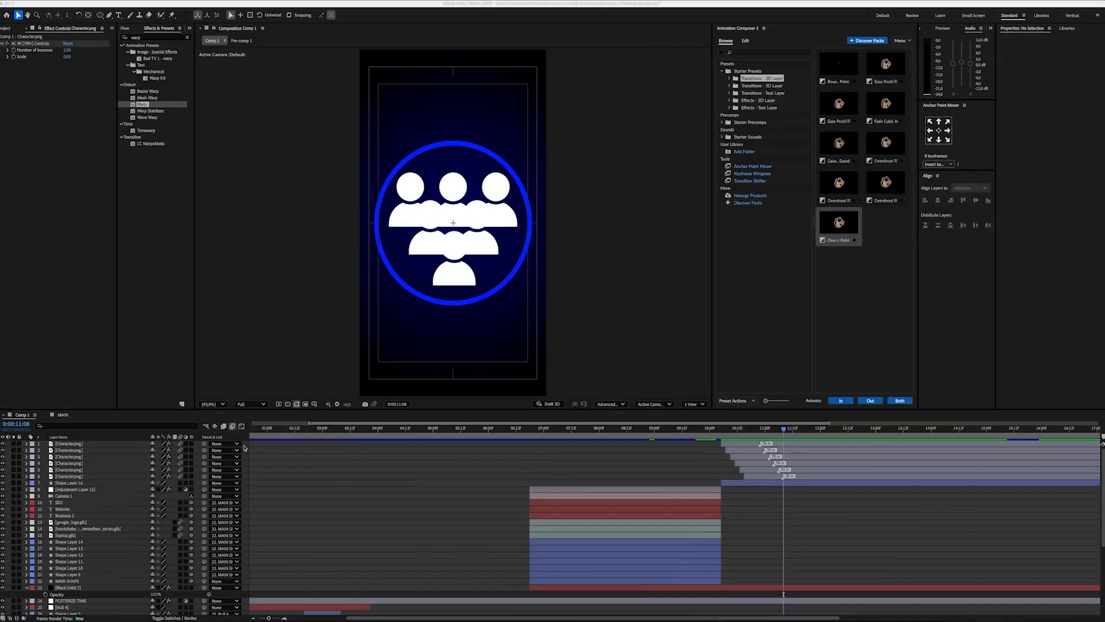
Step: Add a two-node camera with the 50mm preset to the composition
right_click(244, 447)
mouse_move(251, 453)
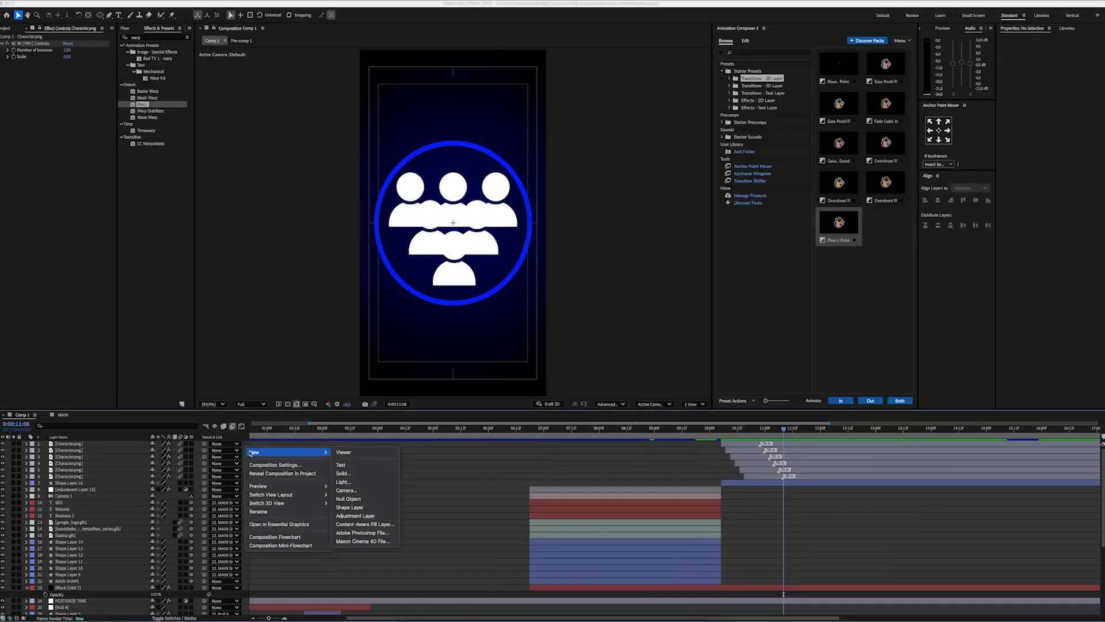
click(346, 490)
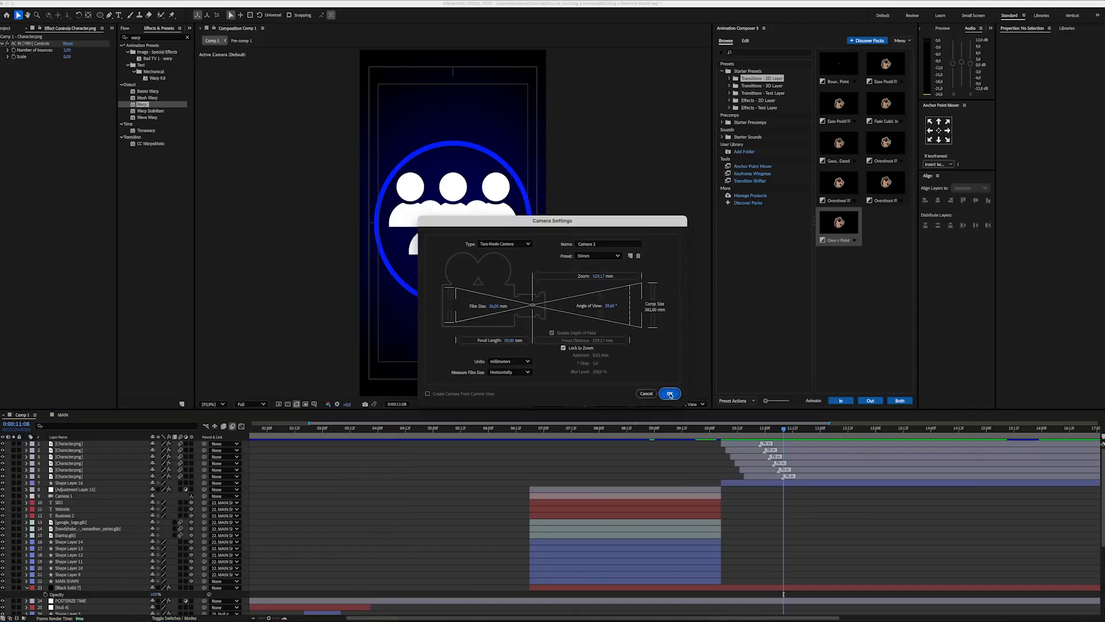
click(669, 394)
Step: Split the composition viewer into two views and show Custom View 1 in the second
click(692, 404)
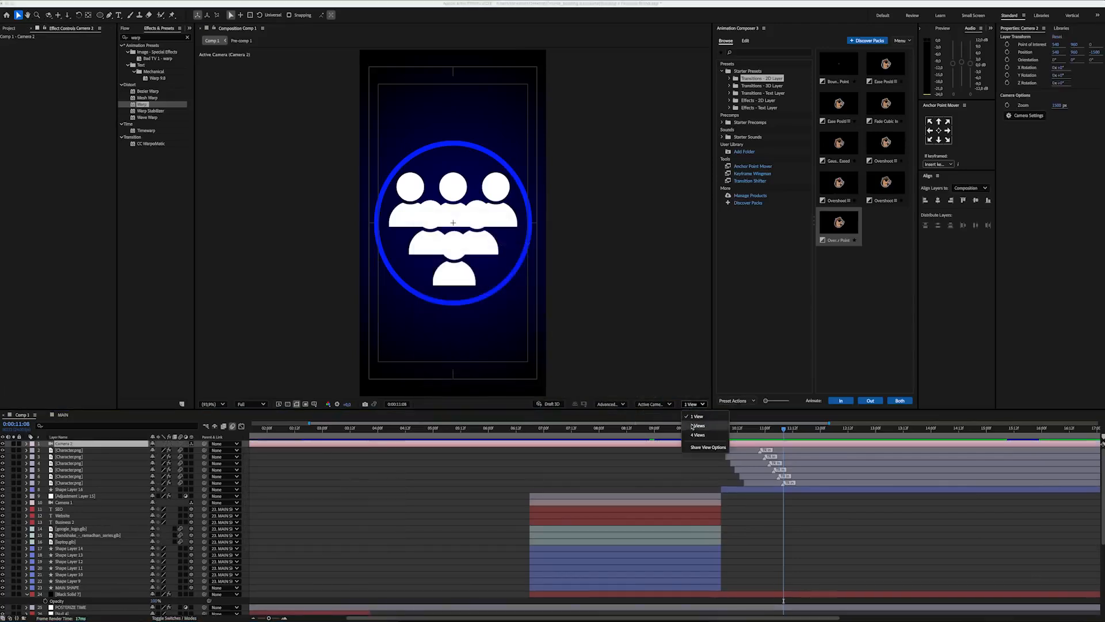
click(684, 426)
click(664, 403)
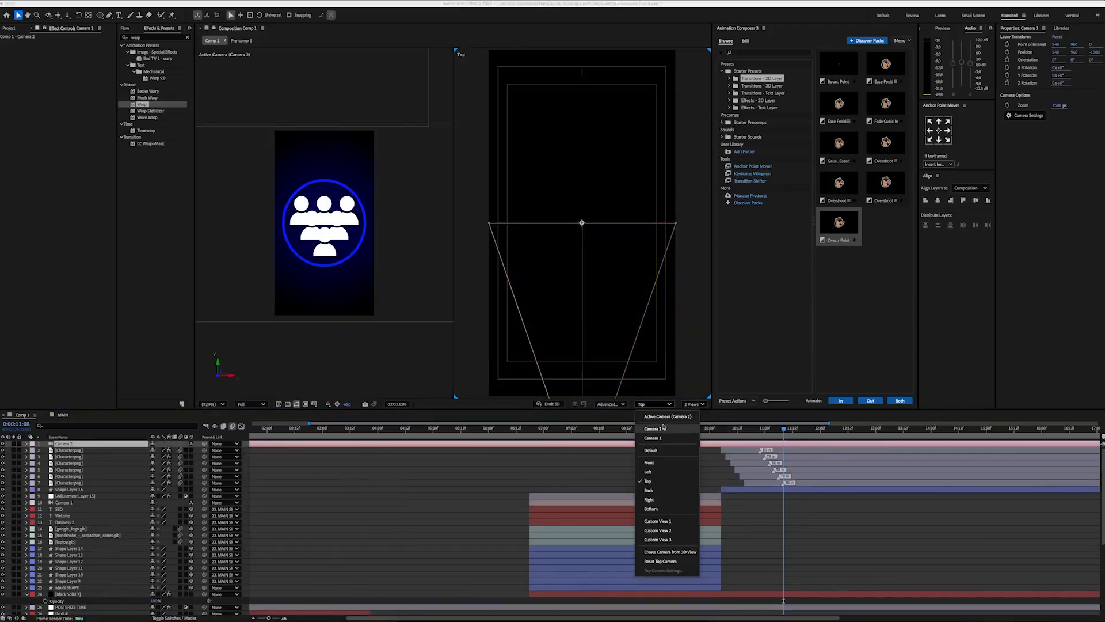
click(656, 520)
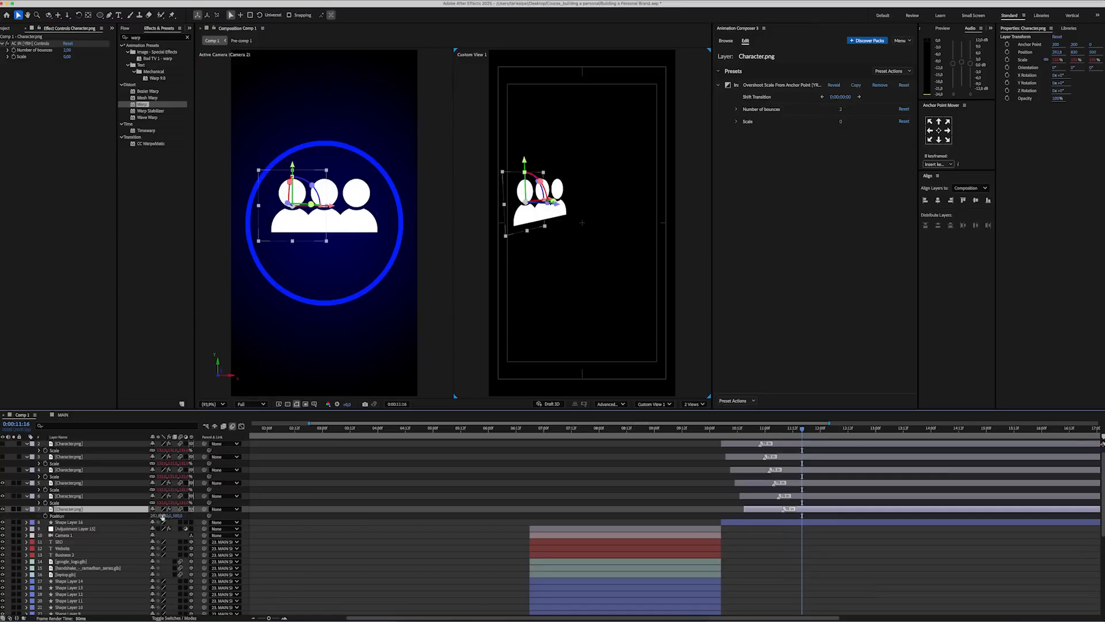
Step: Spread the outer characters of the upper row farther apart by adjusting their positions
click(69, 495)
drag(163, 516, 204, 473)
click(612, 338)
click(69, 509)
click(69, 482)
key(p)
click(60, 471)
Step: Show the middle-row character and set its vertical position to 1051
click(3, 457)
click(74, 457)
drag(155, 476, 179, 447)
text(1051)
key(Return)
Step: Show the lowest character with its position property and duplicate its layer
click(3, 444)
click(69, 443)
key(p)
key(ctrl+d)
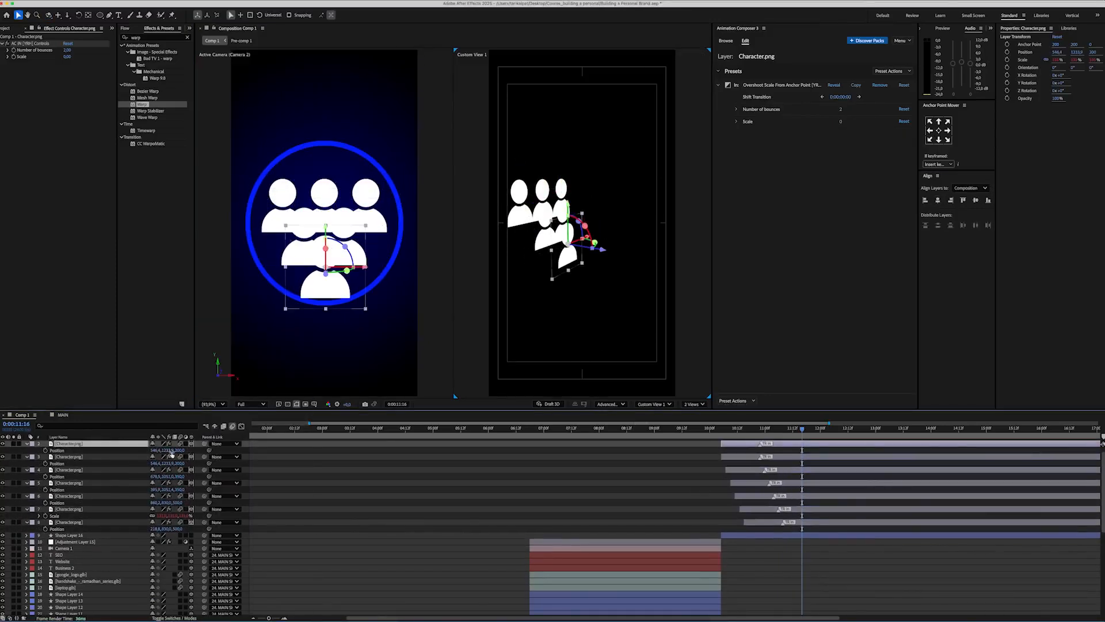
Step: Apply a Fill effect to the duplicated character and set its color to bright blue
click(142, 37)
text(fill)
double_click(147, 91)
click(67, 83)
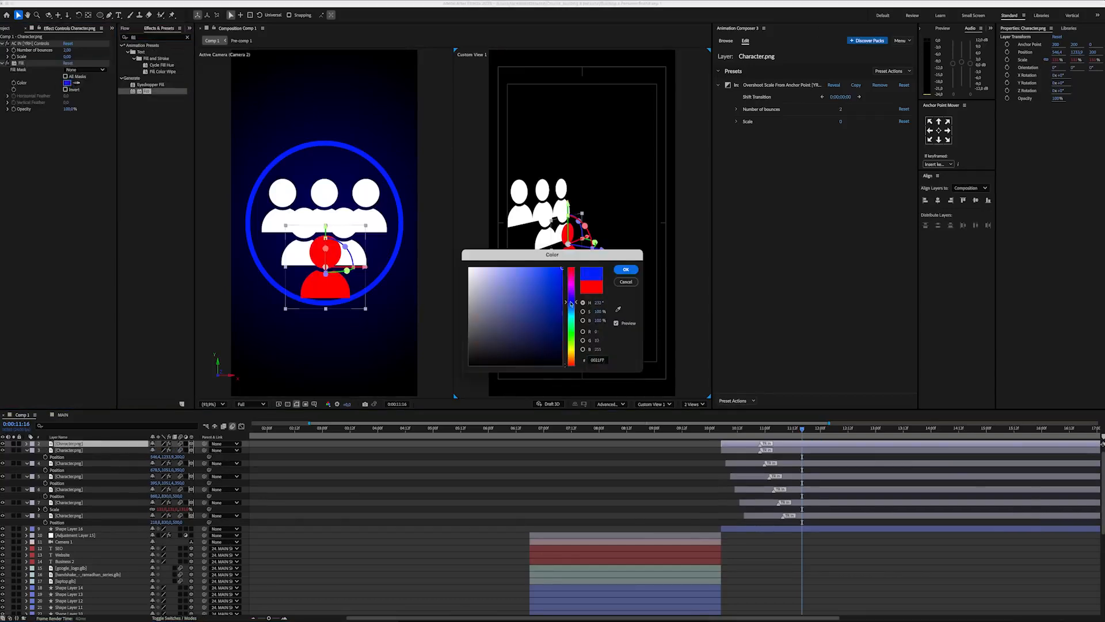
click(626, 269)
Step: Enlarge the blue character and place it behind and above the group of white characters
key(s)
drag(163, 457, 220, 456)
drag(109, 450, 114, 530)
drag(567, 201, 542, 152)
key(s)
key(s)
drag(163, 536, 185, 535)
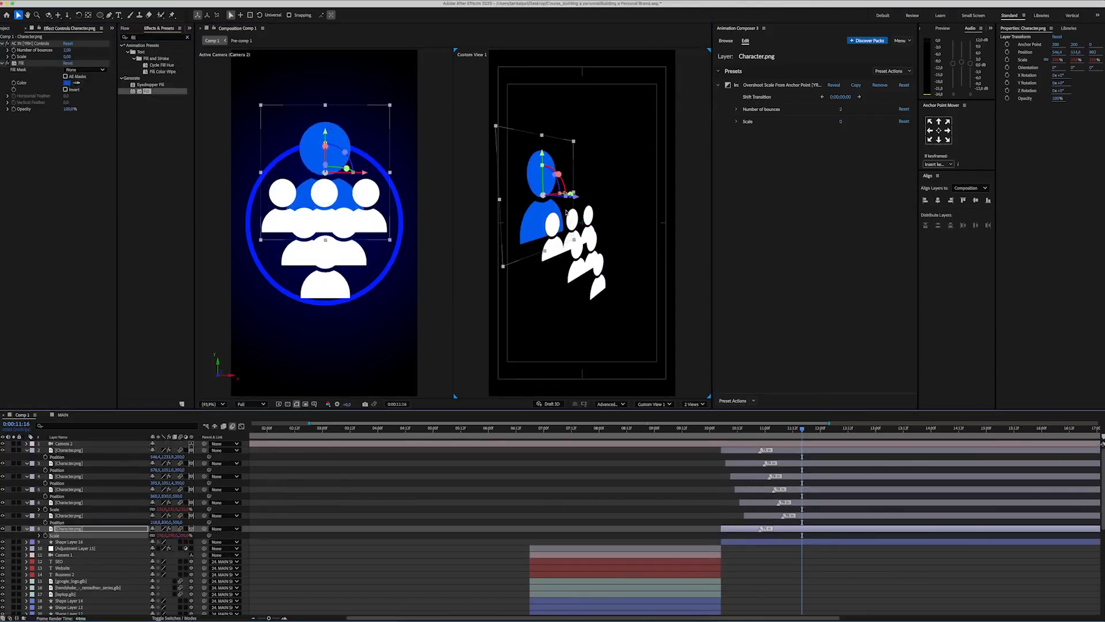
Step: Add a Drop Shadow effect to the blue character and adjust its direction, distance and softness
click(145, 37)
drag(74, 103, 72, 122)
mouse_move(73, 149)
mouse_down()
mouse_move(60, 143)
mouse_move(78, 157)
mouse_up()
drag(68, 163, 286, 163)
Step: Apply the Deep Glow effect to the blue character and set its exposure to 0.1
click(145, 37)
text(deep glow)
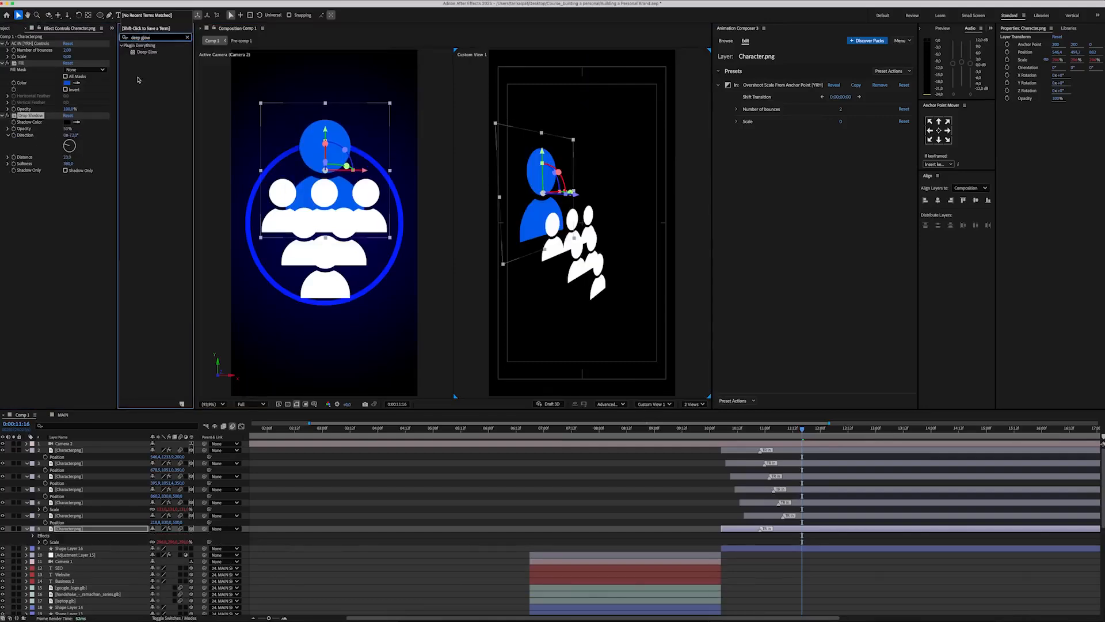
drag(147, 52, 68, 190)
text(0,1)
key(Return)
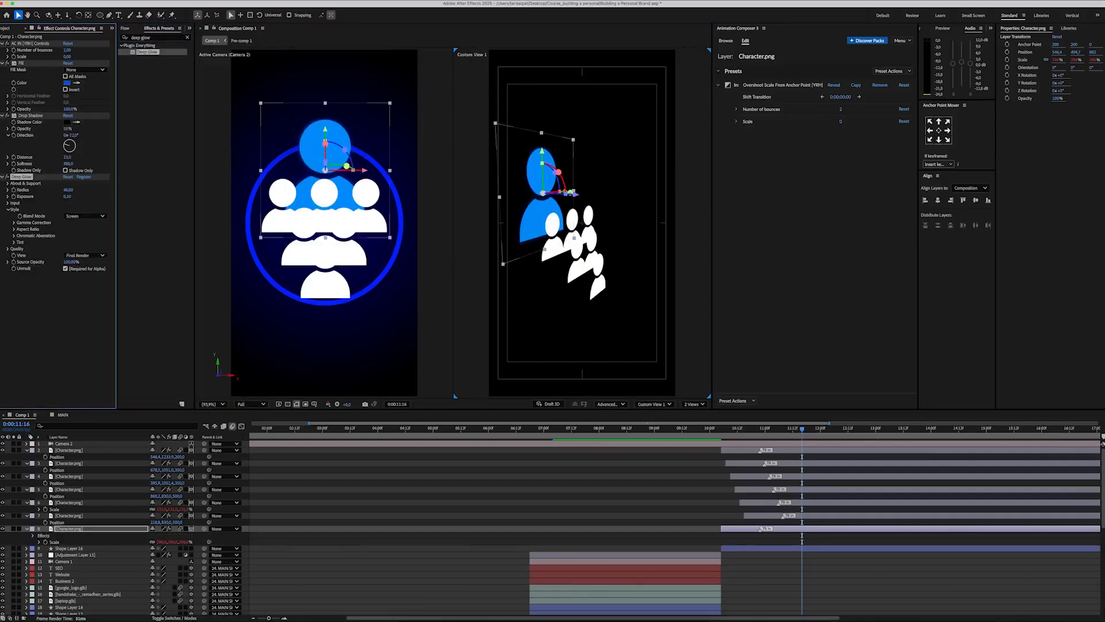
Step: Paste the Drop Shadow effect onto the white character layers
click(72, 516)
key(super+v)
click(81, 502)
shift+click(76, 451)
key(super+v)
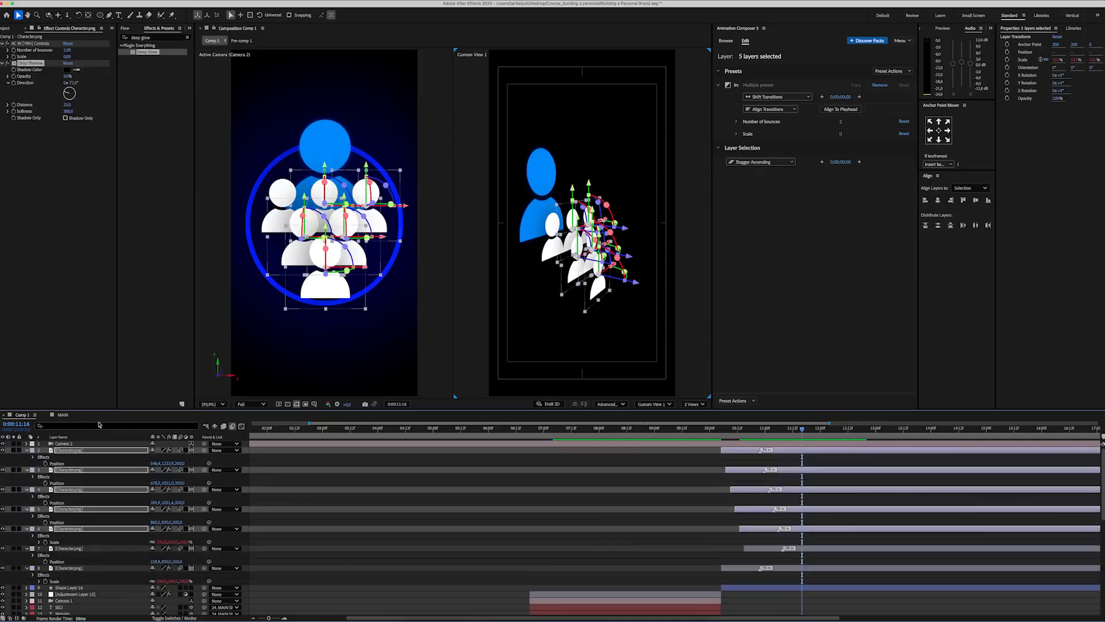
Step: Tidy the layers' displayed properties, return to a single view and add a camera above the character layers
key(super+a)
key(u)
click(596, 489)
click(693, 403)
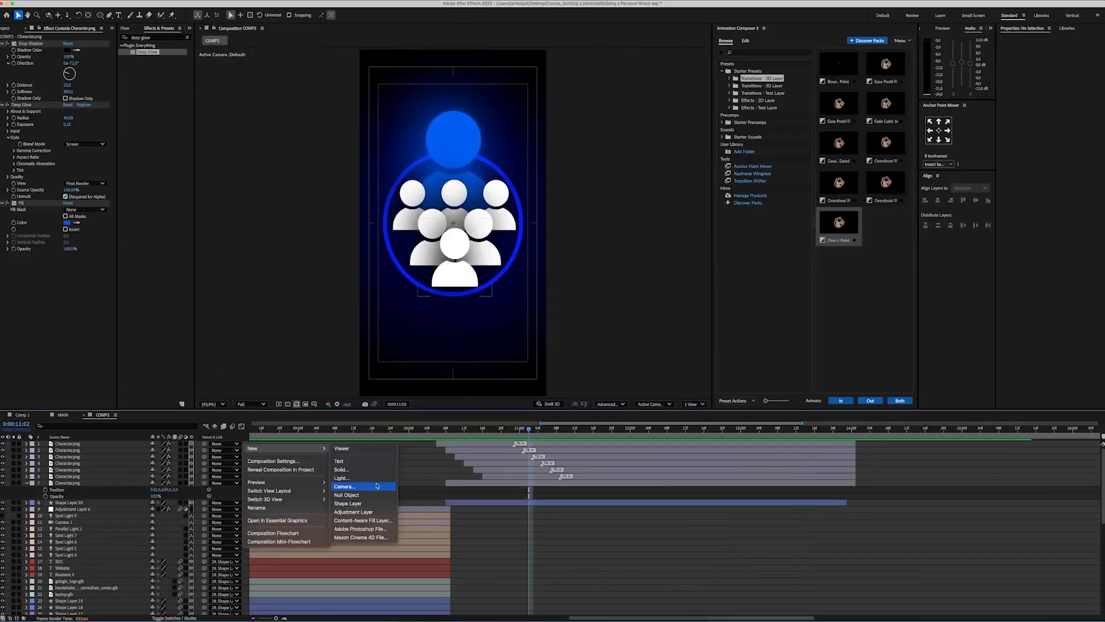
click(313, 460)
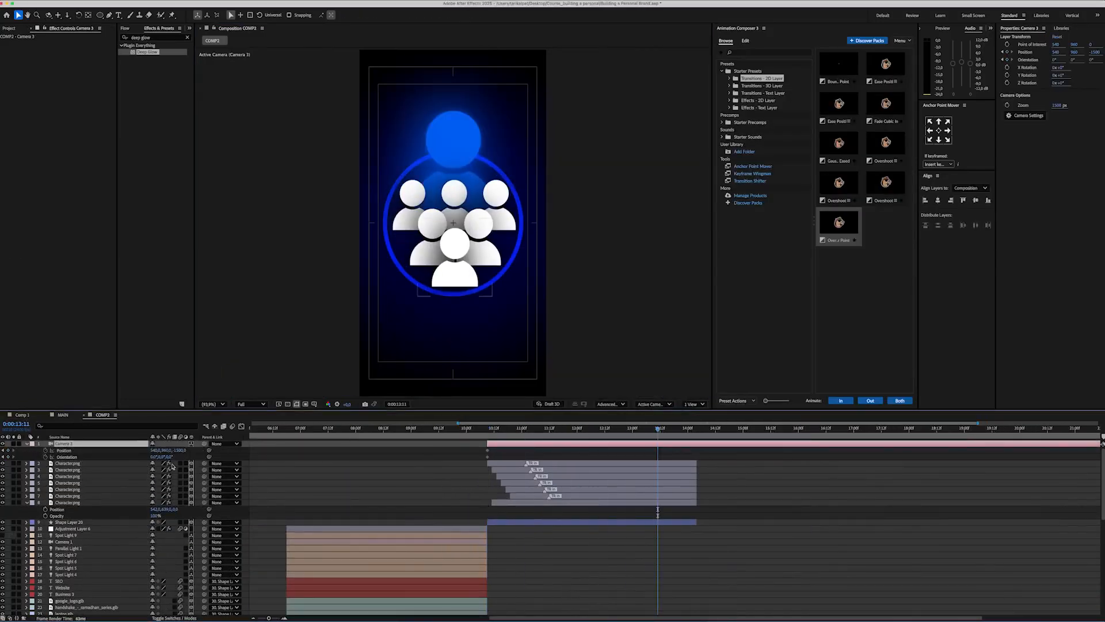
Step: Keyframe the camera's position and orientation so it pushes in on the characters, and smooth the easing in the graph editor
drag(182, 450, 319, 442)
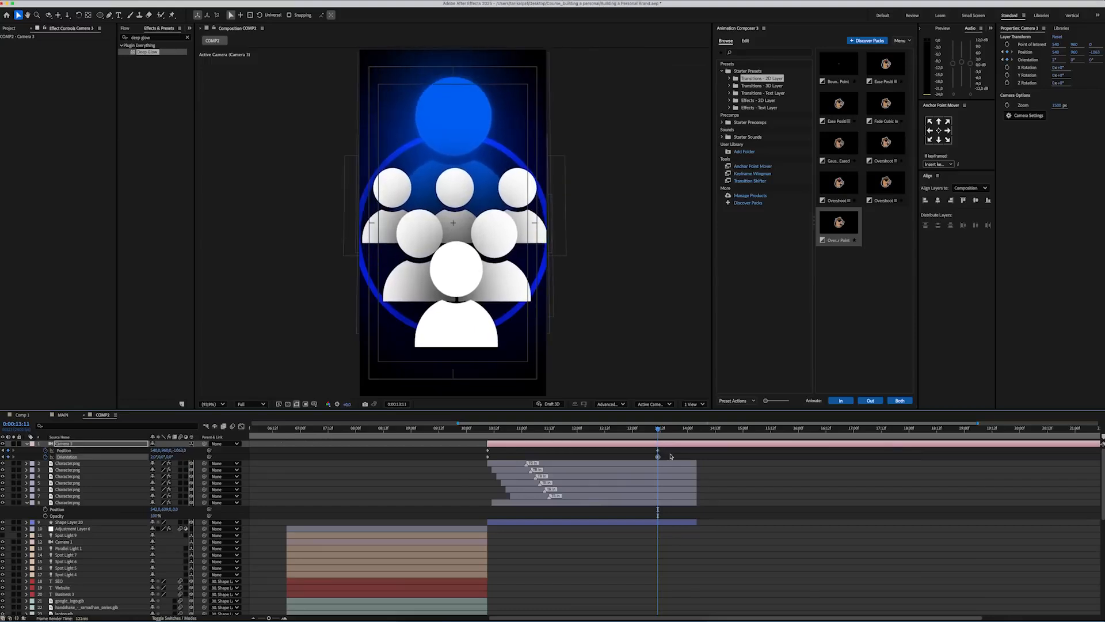
drag(658, 458, 481, 449)
key(F9)
key(shift+F3)
drag(659, 589, 648, 590)
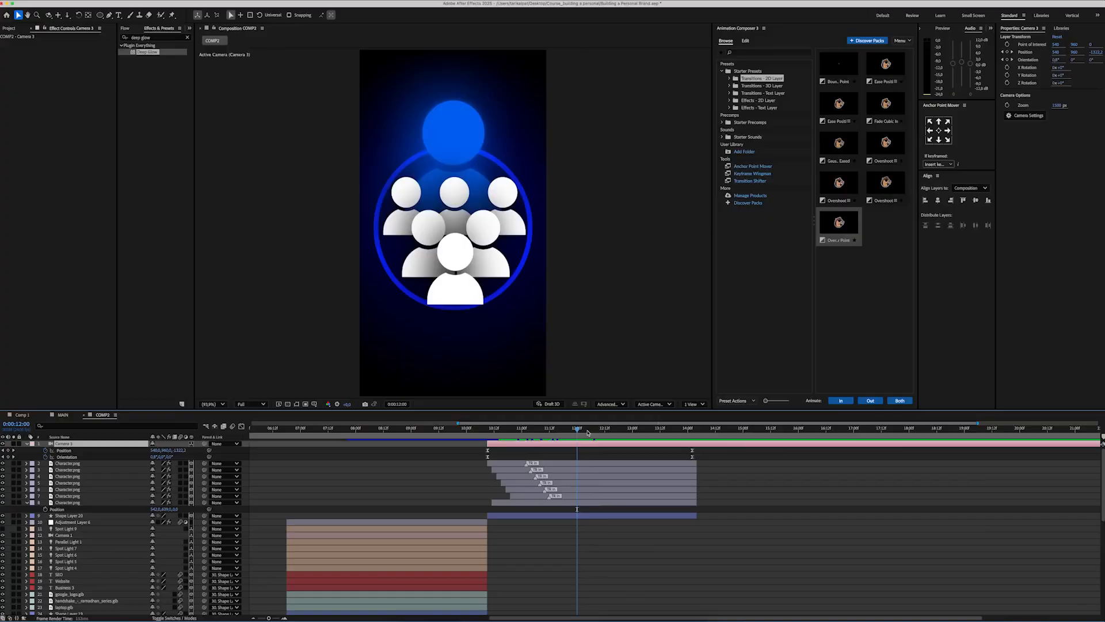
Step: Animate the blue character's position so it rises from behind the white characters, adjust the easing curve and preview it
click(63, 503)
key(p)
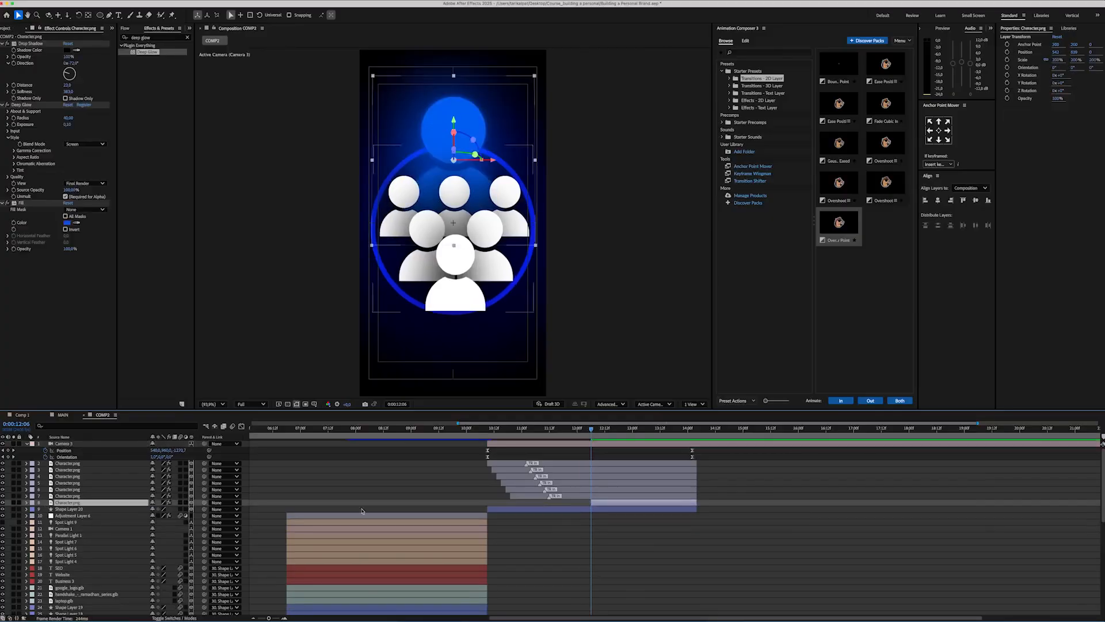
drag(166, 508, 335, 476)
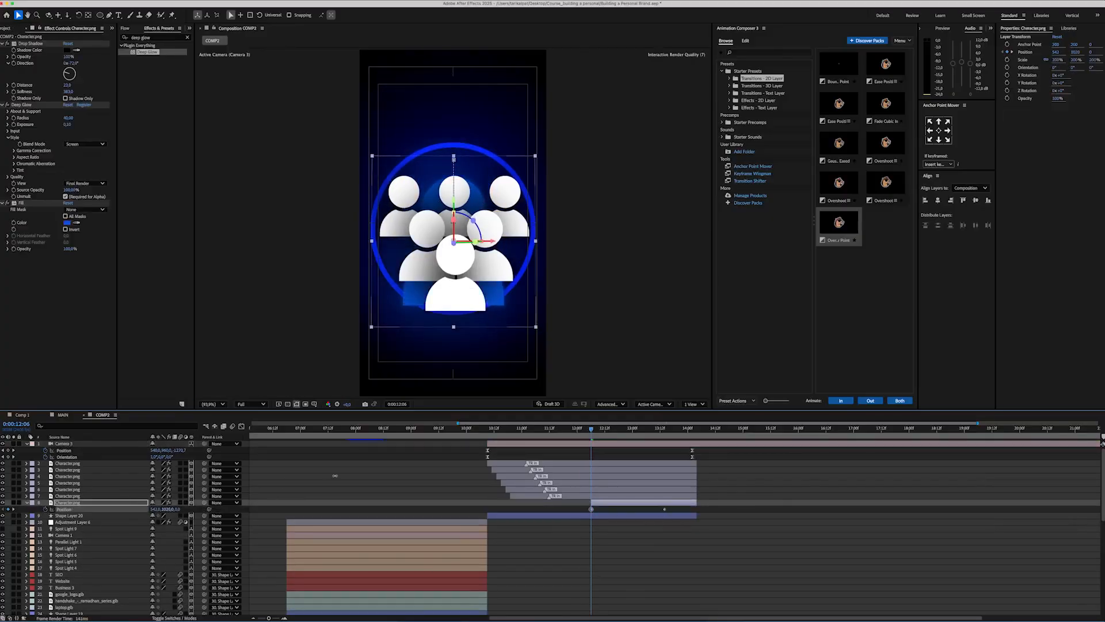
click(242, 426)
drag(571, 564, 707, 602)
drag(652, 589, 646, 589)
click(584, 431)
key(space)
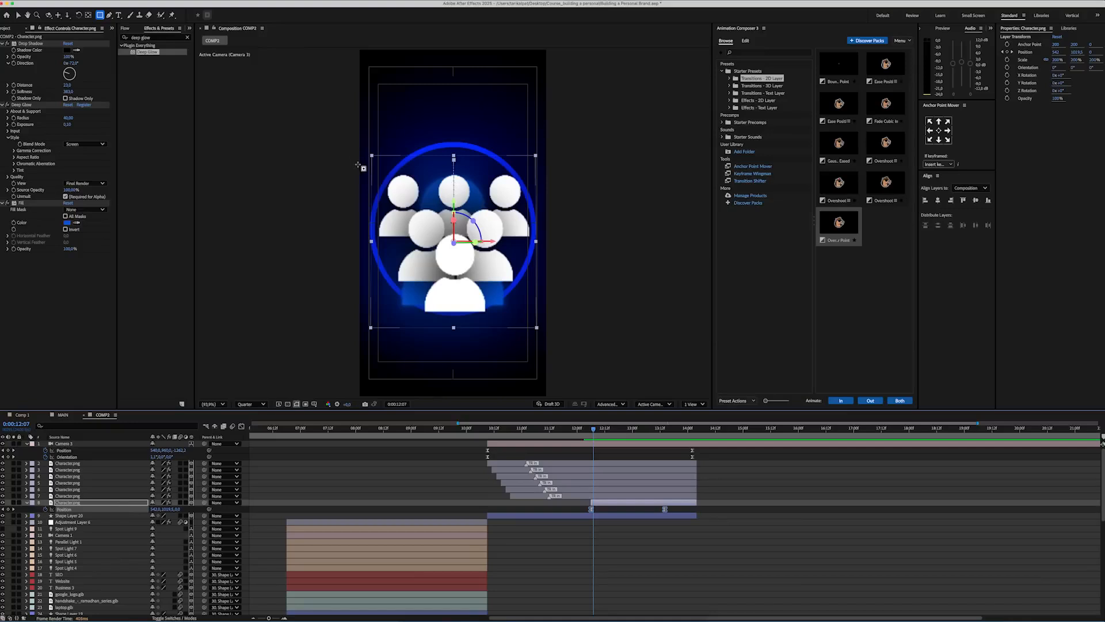
Step: Add an inverted rectangular mask to the blue character and adjust its mask path partway through the rise
mouse_move(359, 179)
mouse_down()
mouse_move(395, 182)
mouse_move(557, 317)
mouse_up()
click(177, 516)
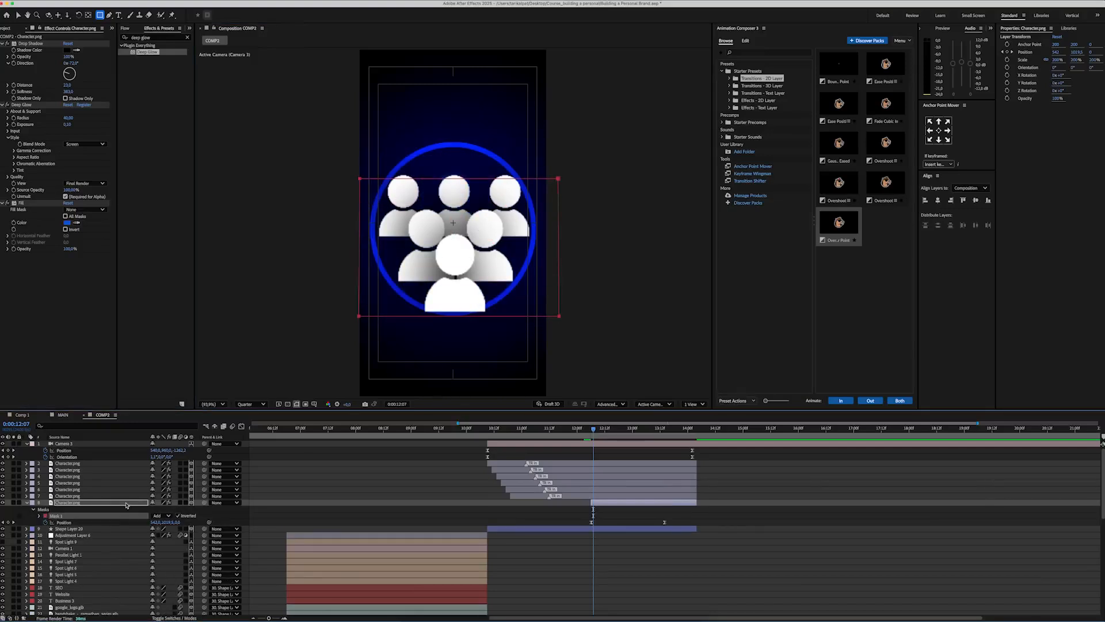
click(126, 503)
key(f)
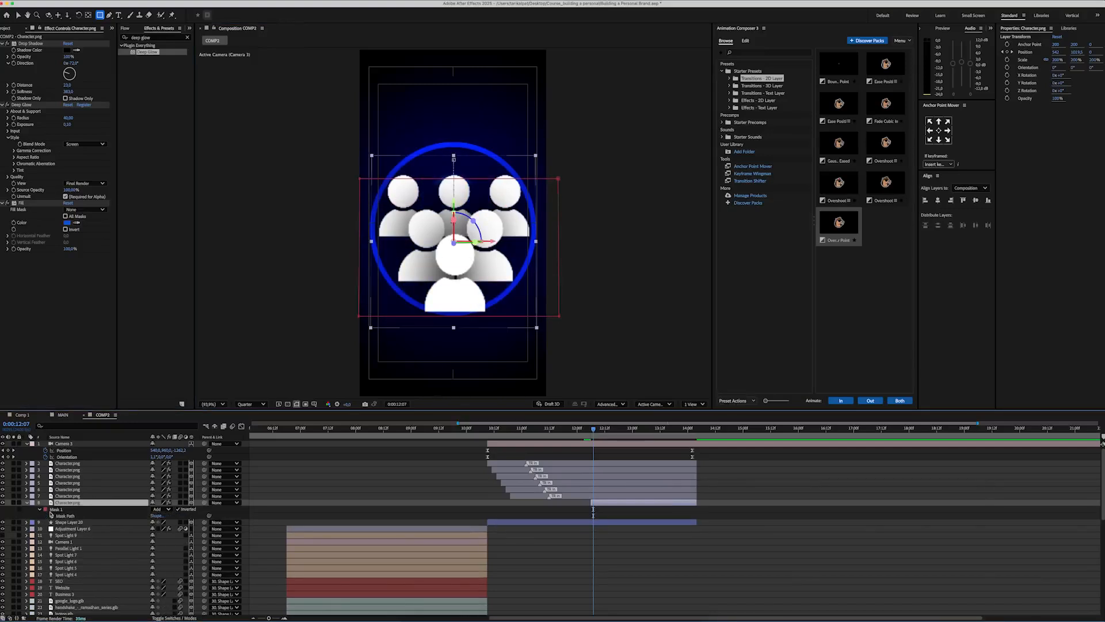
drag(593, 429, 655, 429)
key(v)
drag(598, 66, 349, 232)
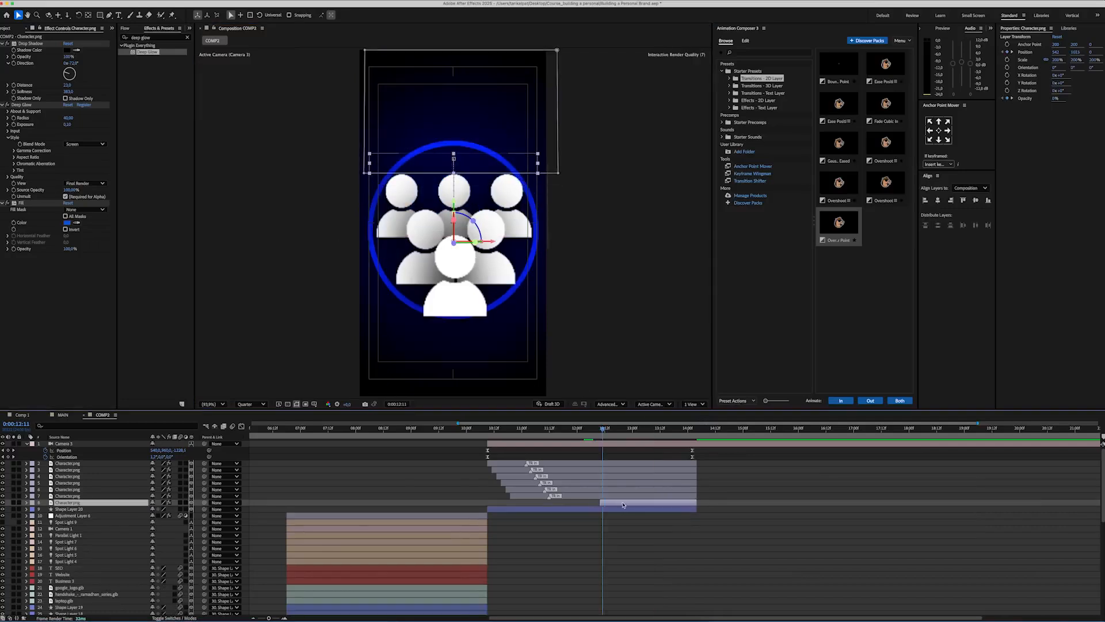
Step: Save the project and preview the character animation from just before the circle scene starts
key(super+s)
drag(506, 429, 480, 428)
key(space)
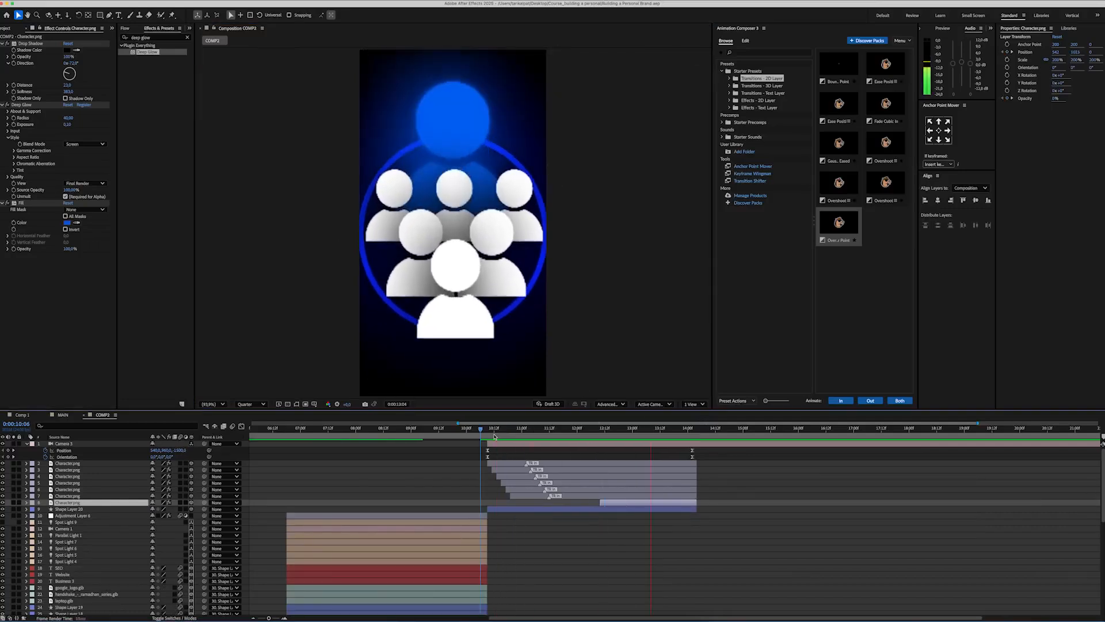
Step: Create an adjustment layer above the camera and apply the Warp effect with the Fisheye style
right_click(254, 449)
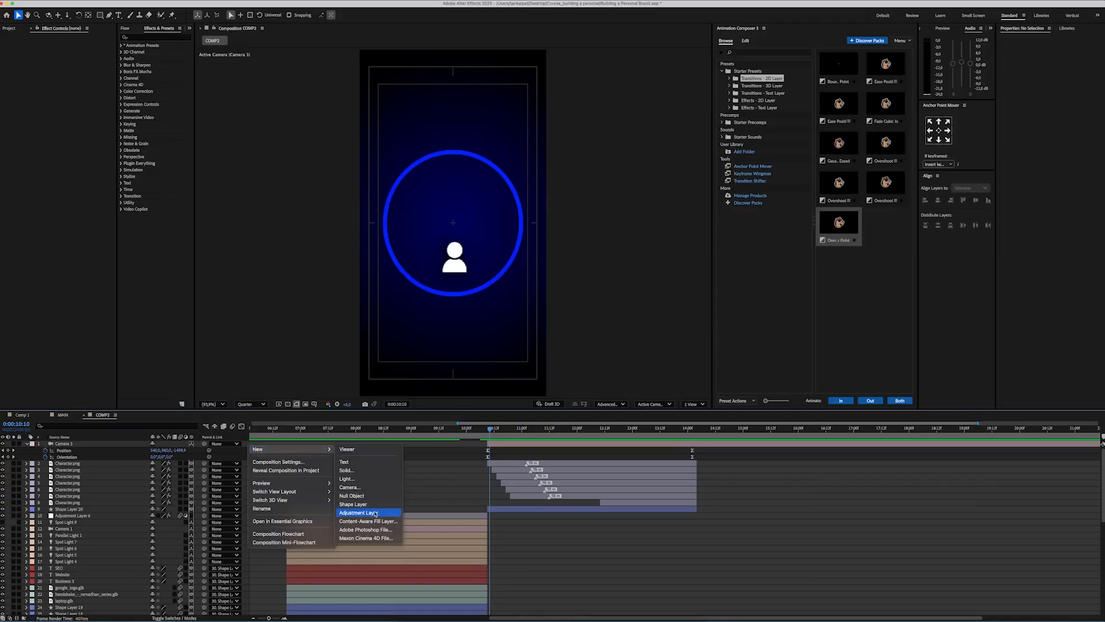
click(375, 513)
click(153, 38)
text(warp)
double_click(142, 104)
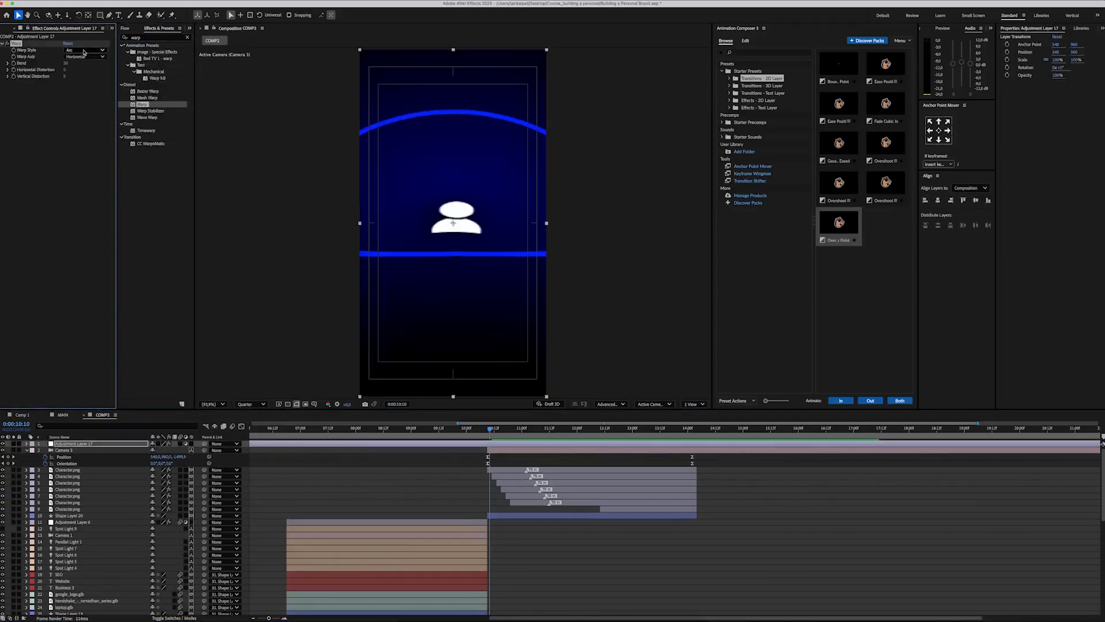
click(84, 52)
click(81, 152)
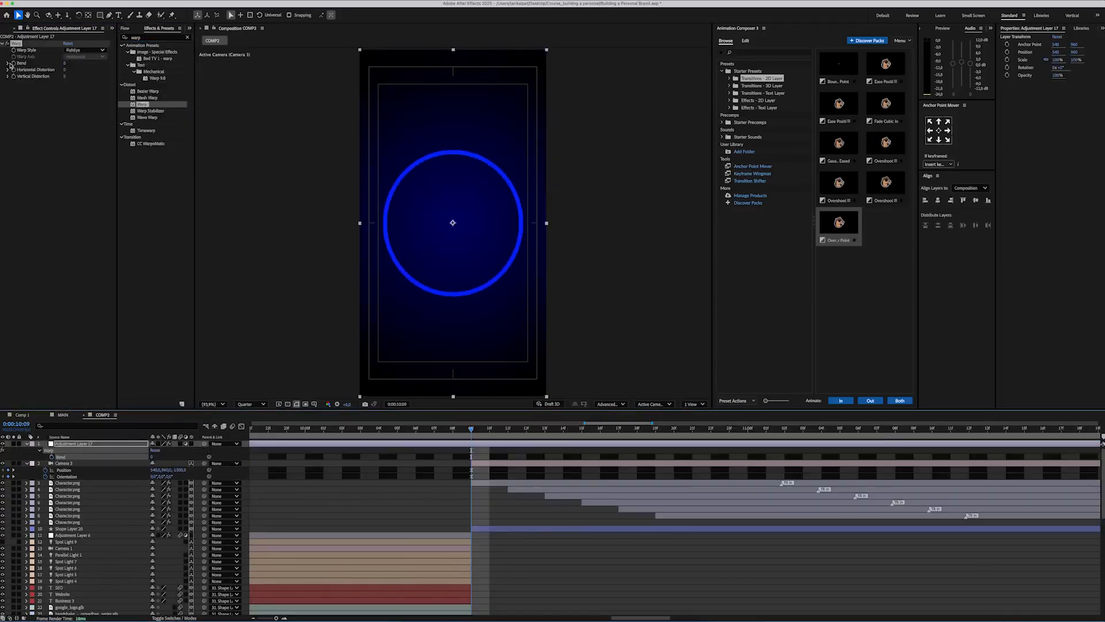
Step: Keyframe the Warp bend at -40 on the scene change at 0:00:10:09 and at 0 three frames earlier
click(12, 63)
text(-40)
key(Return)
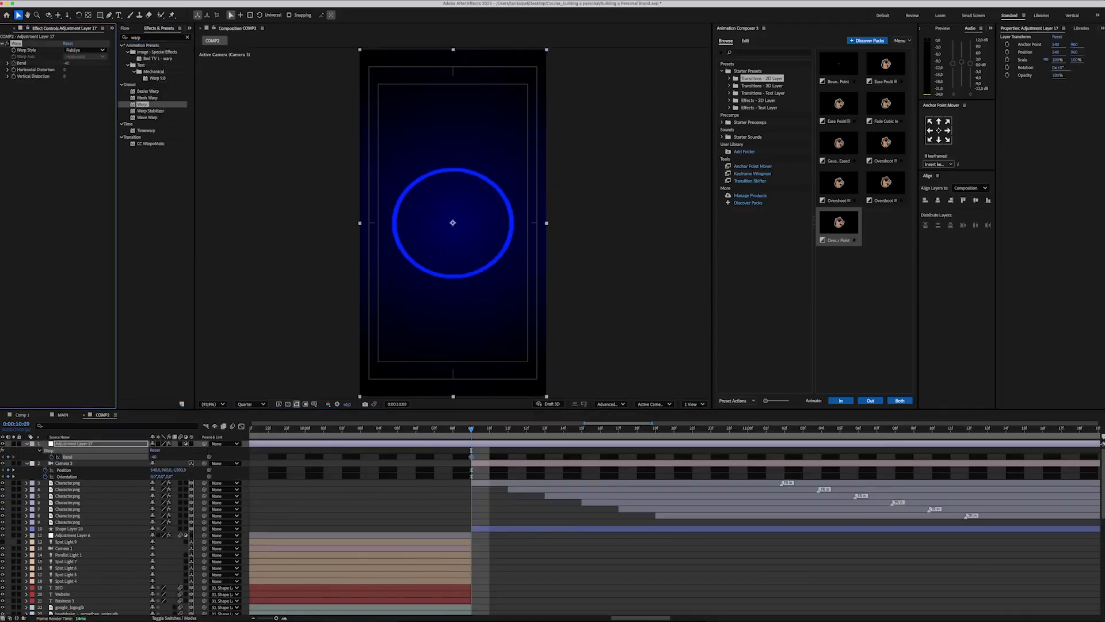
key(Page_Up)
key(Page_Up)
key(Page_Up)
click(68, 64)
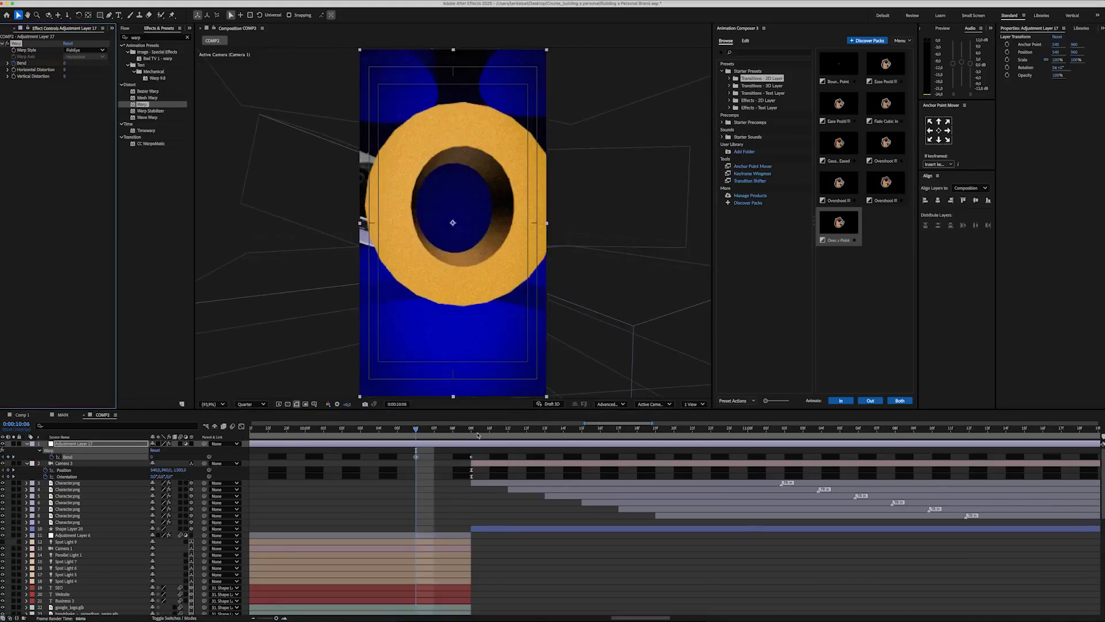
text(0)
key(Return)
Step: Return the Warp bend to 0 with a keyframe just after the scene change
key(Page_Down)
key(Page_Down)
key(Page_Down)
key(Page_Down)
key(Page_Down)
key(Page_Down)
click(64, 65)
text(0)
key(Return)
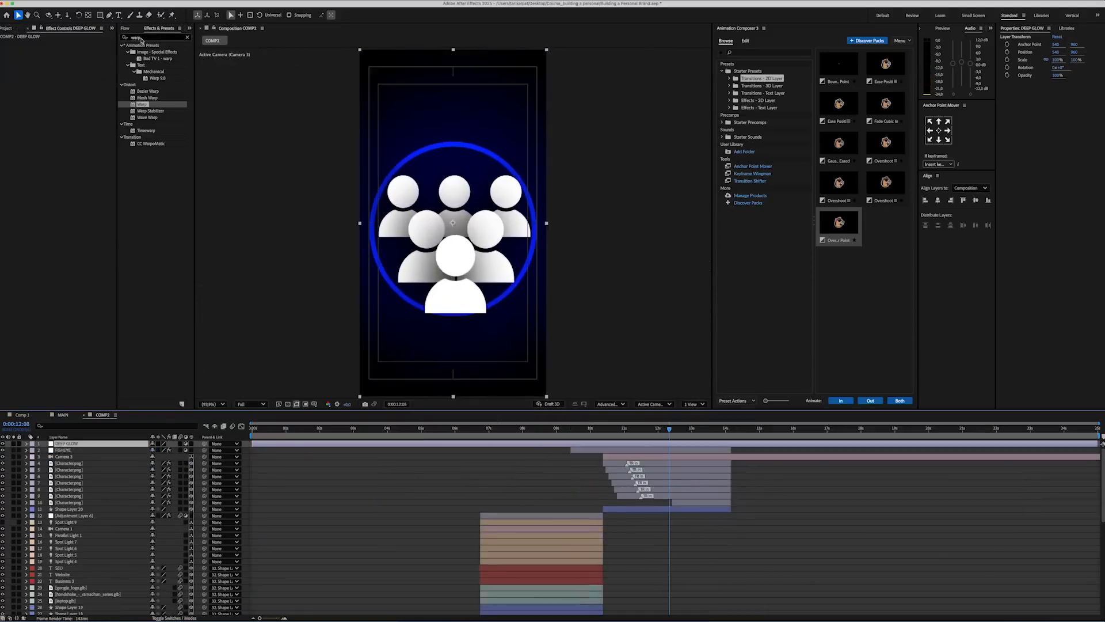
Step: Apply Deep Glow to the DEEP GLOW adjustment layer with a radius of 430 and an exposure of 0.1
click(141, 38)
text(deep glow)
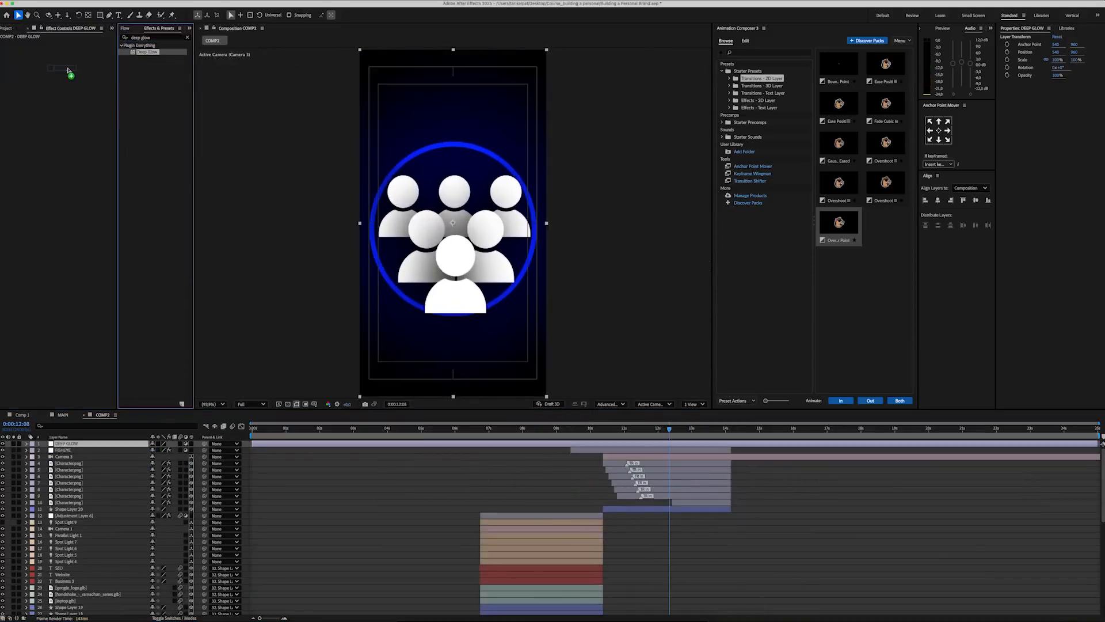
drag(67, 70, 67, 66)
text(4)
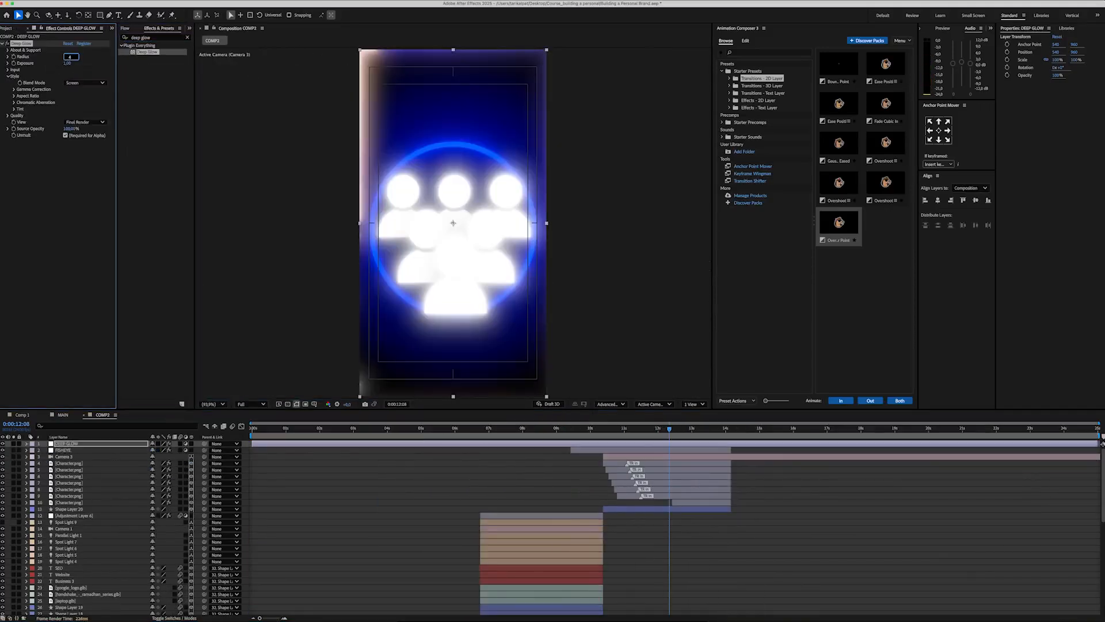
text(30)
key(Tab)
text(0,1)
key(Return)
Step: Add Lumetri Color to the DEEP GLOW layer and adjust its vignette amount
click(151, 37)
text(lumetri)
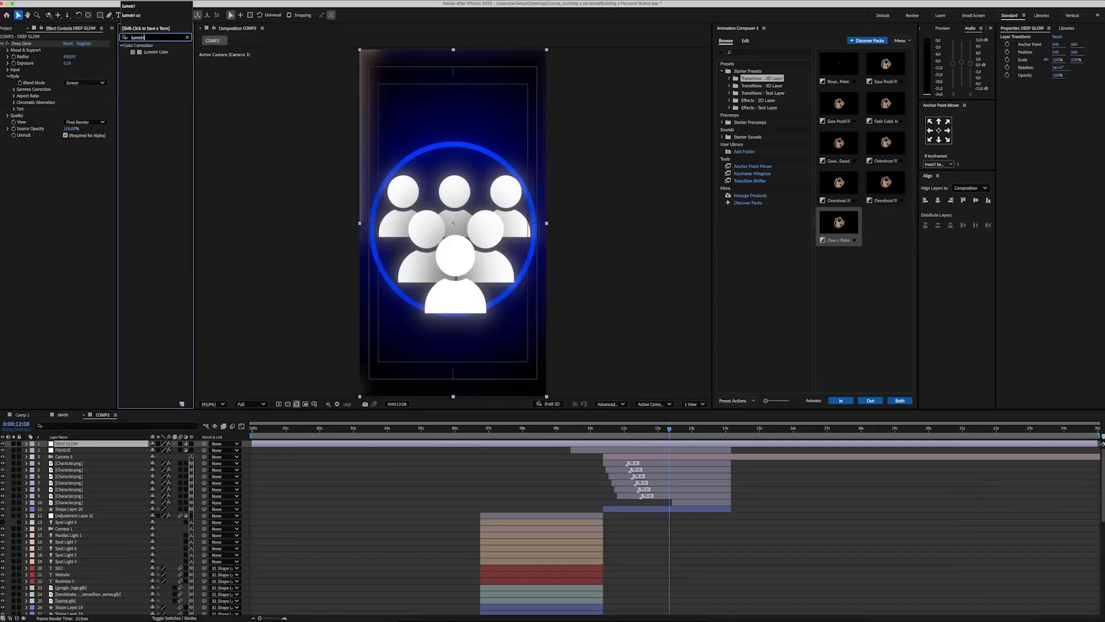
drag(12, 236, 12, 237)
click(9, 286)
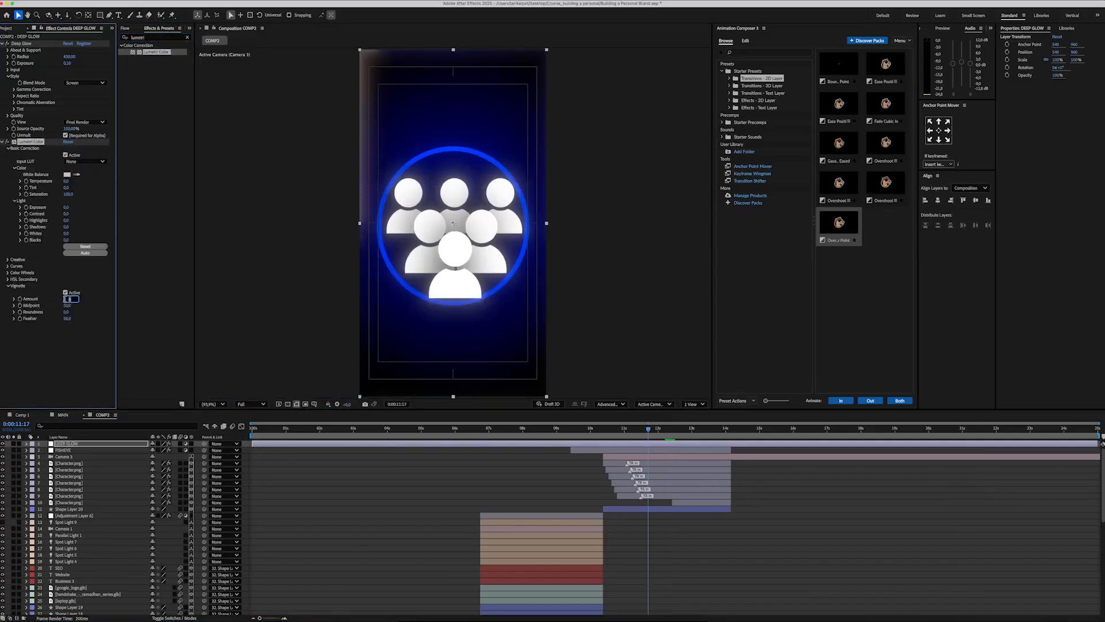
click(7, 142)
Step: Add the Noise effect to the DEEP GLOW layer and preview the scene
click(151, 37)
text(noise)
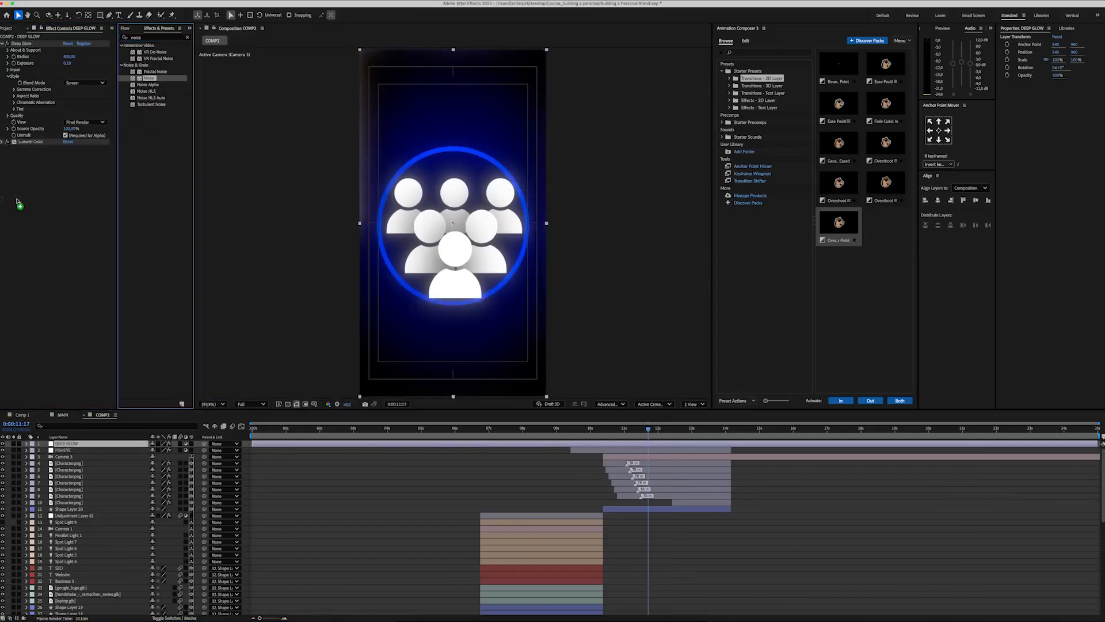
drag(17, 202, 20, 201)
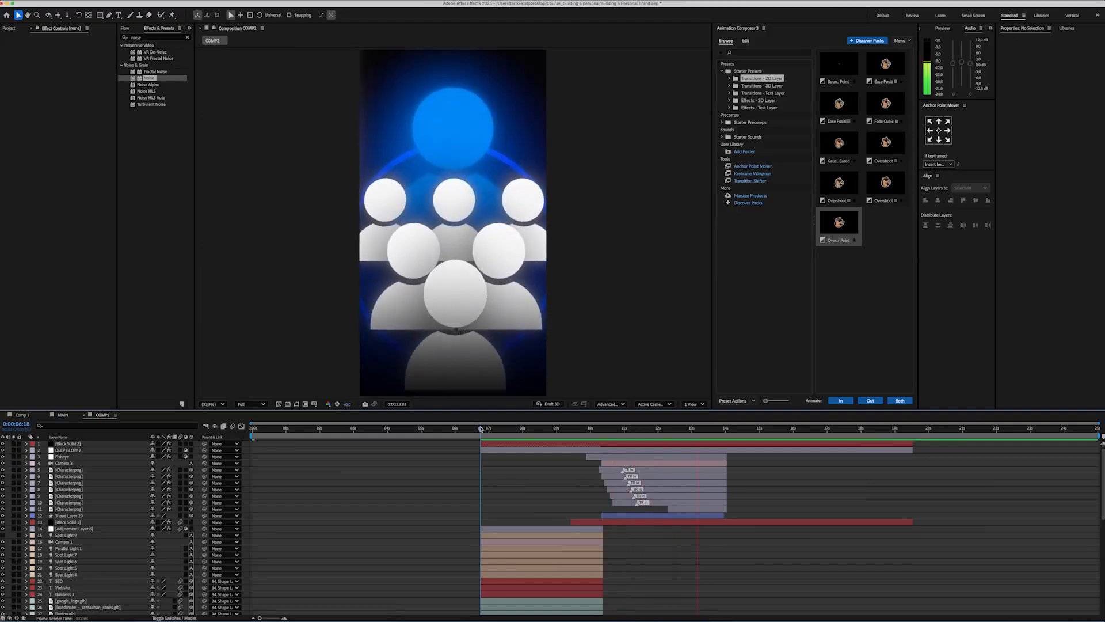
key(space)
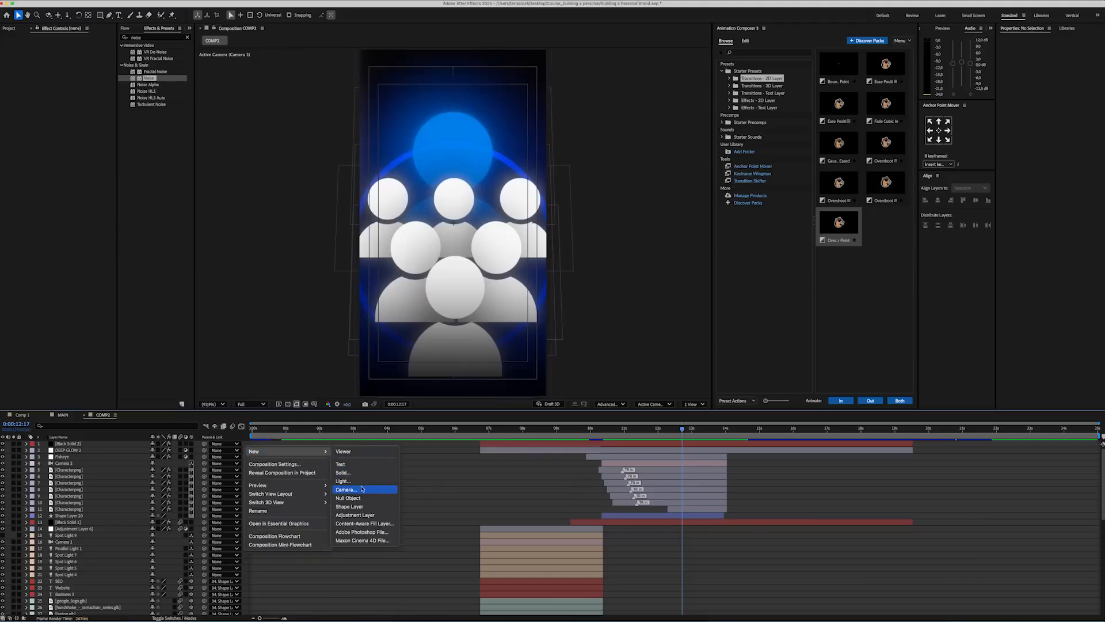
Step: Create a null object, parent the character and circle layers to it, and rename it Movement
click(349, 498)
click(72, 479)
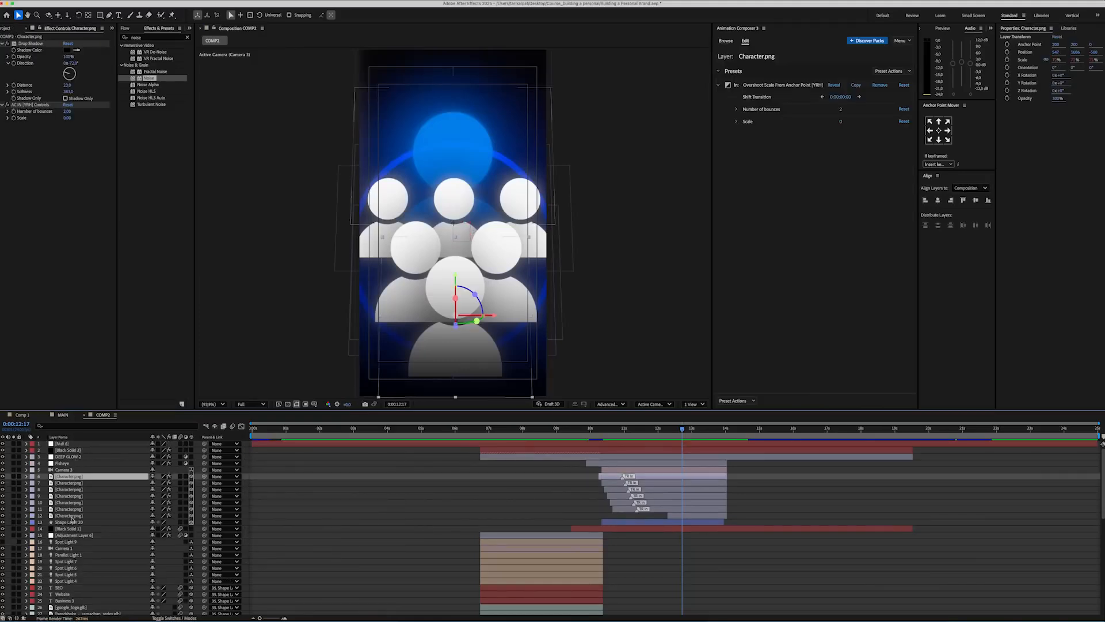
shift+click(69, 521)
drag(86, 457, 63, 443)
click(63, 444)
key(Return)
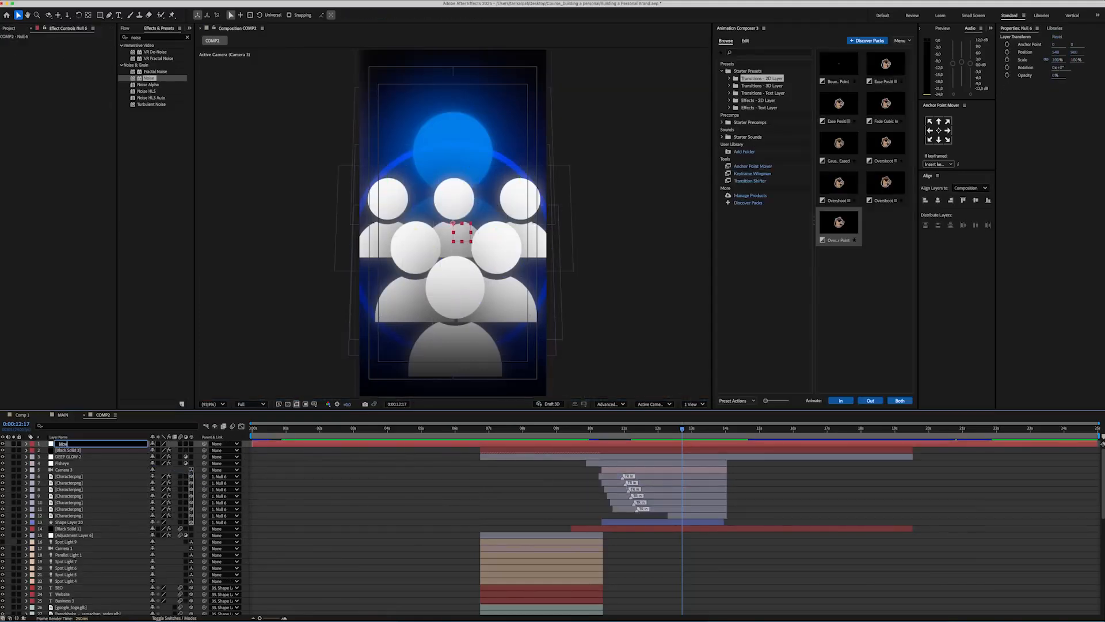
Step: Keyframe the Movement null's position down out of frame between 0:00:13:00 and 0:00:14:00, shape its speed curve and preview
key(p)
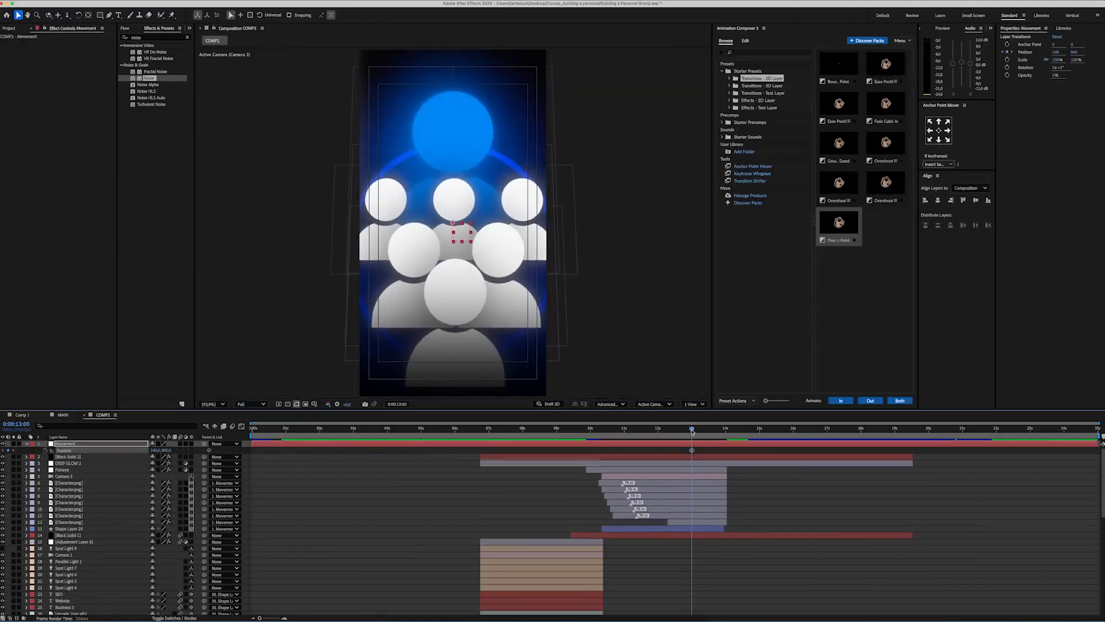
drag(692, 430, 726, 429)
drag(166, 450, 570, 435)
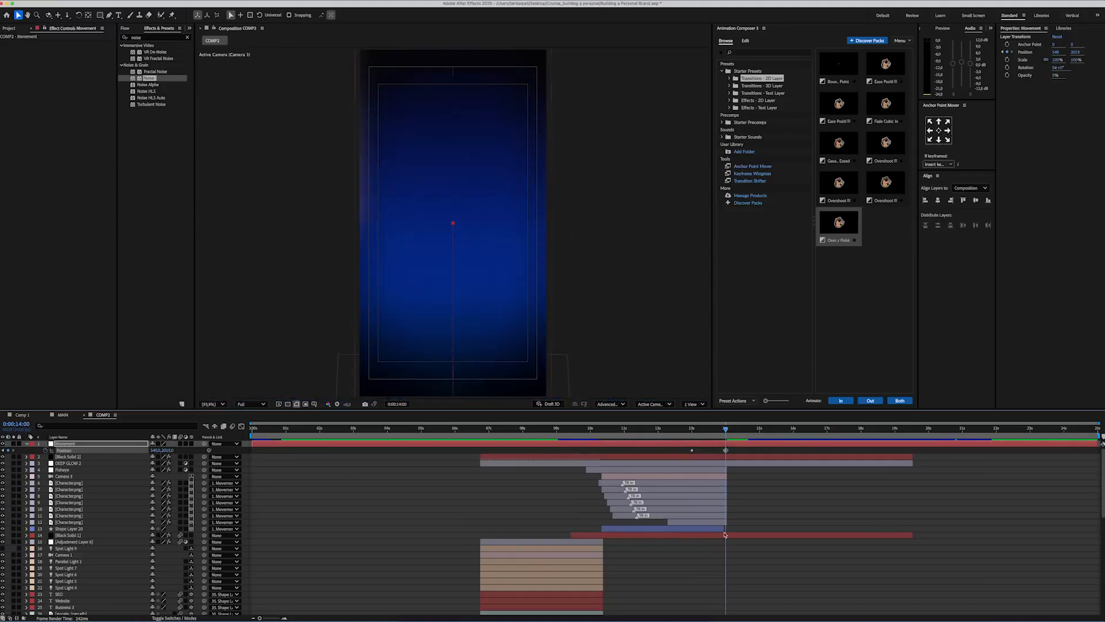
key(shift+F3)
drag(489, 593, 500, 593)
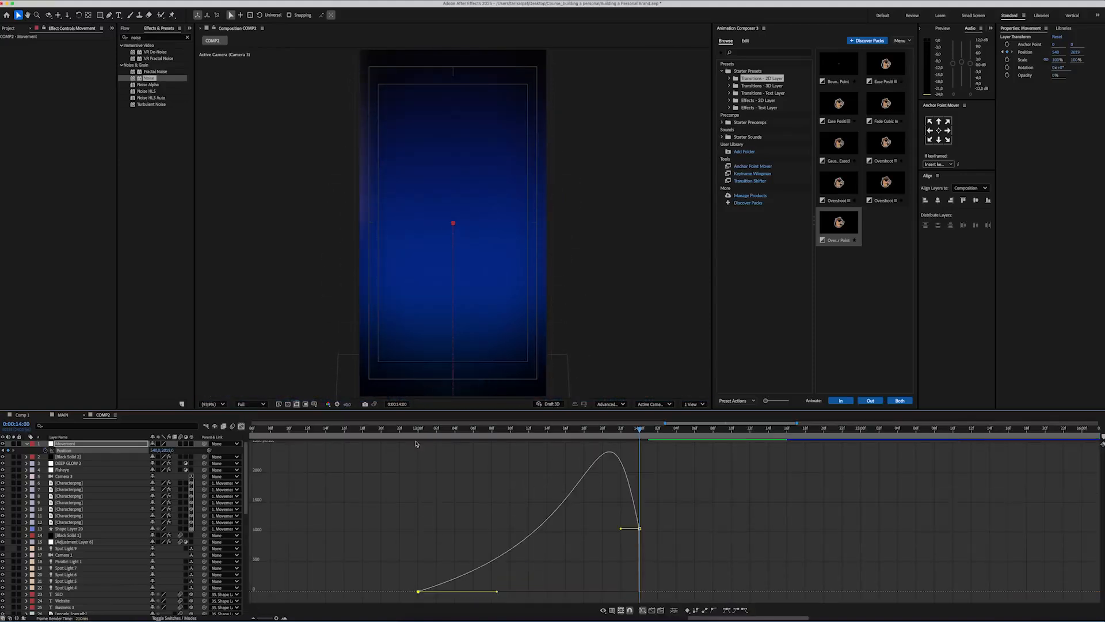
click(410, 429)
key(space)
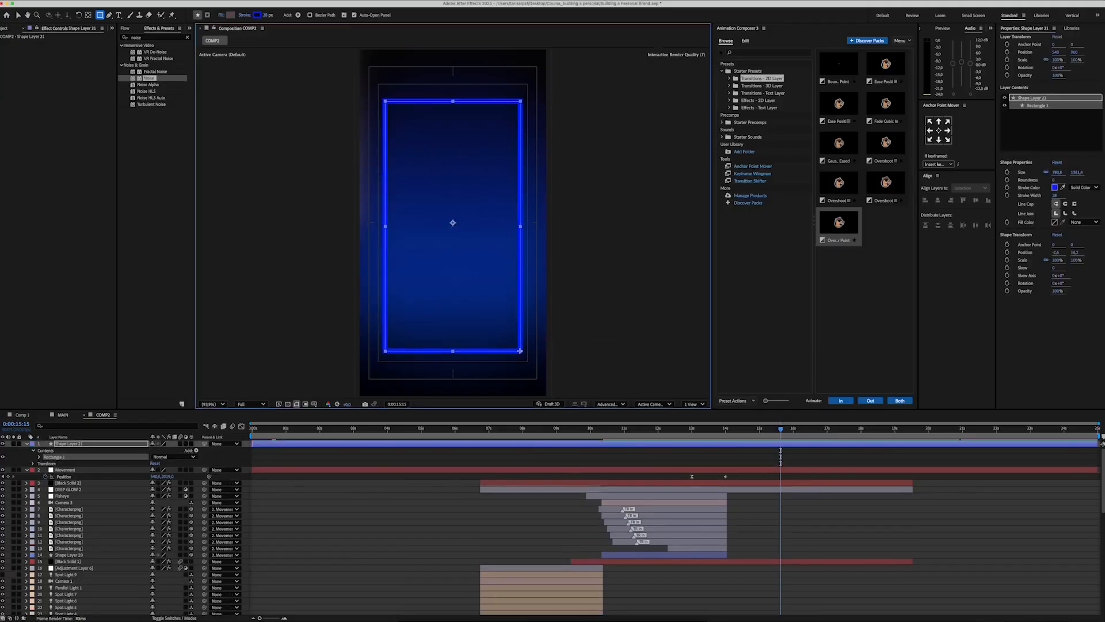
Step: Give the tall rectangle a black fill (000000) and set its stroke to None
click(230, 16)
drag(447, 320, 460, 371)
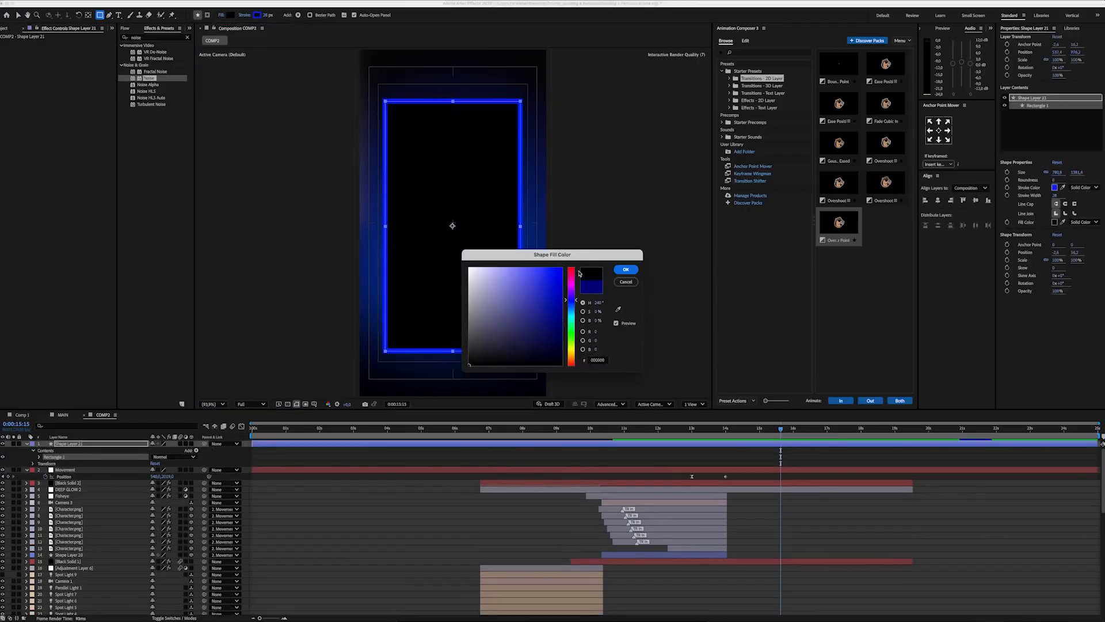
click(627, 270)
click(247, 15)
click(513, 295)
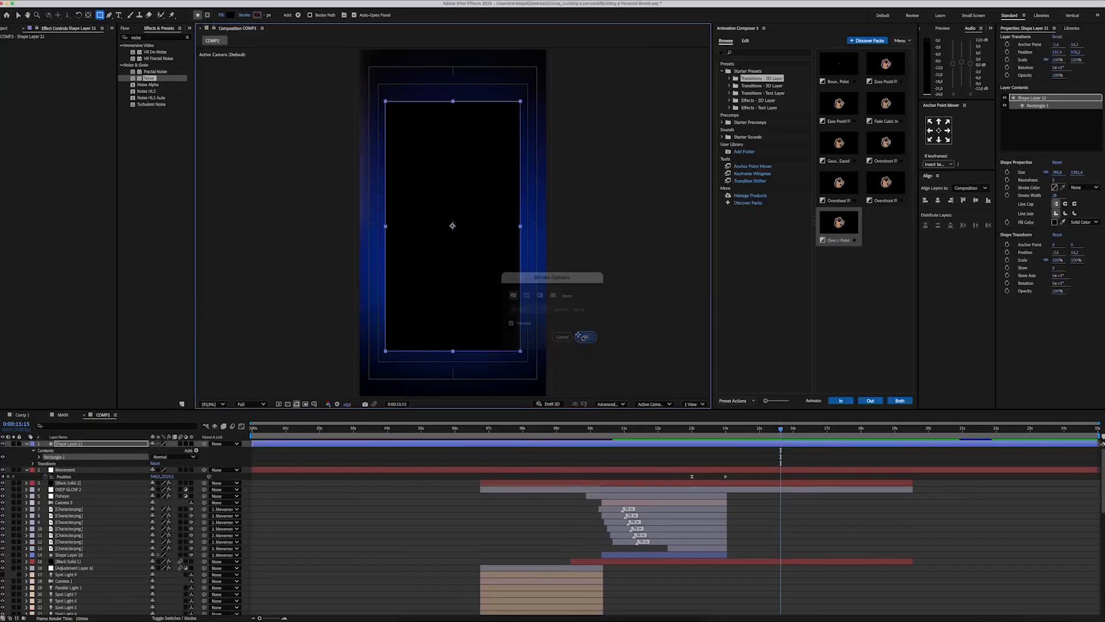
click(585, 337)
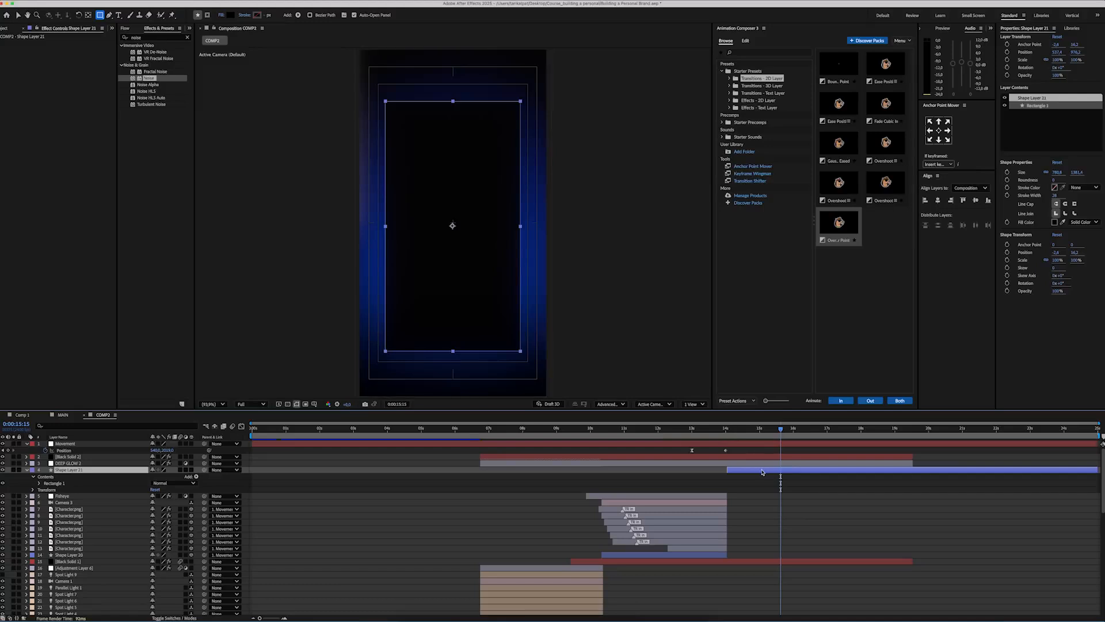
Step: Duplicate the rectangle layer and give the copy no fill and a thin blue stroke
key(super+d)
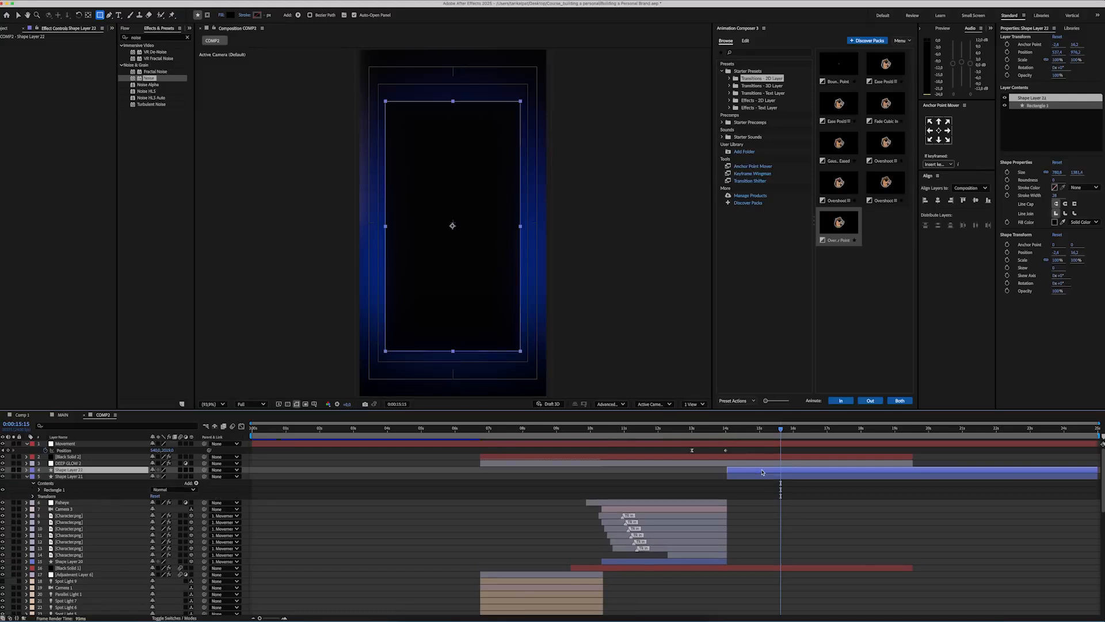
click(220, 15)
click(585, 337)
click(243, 15)
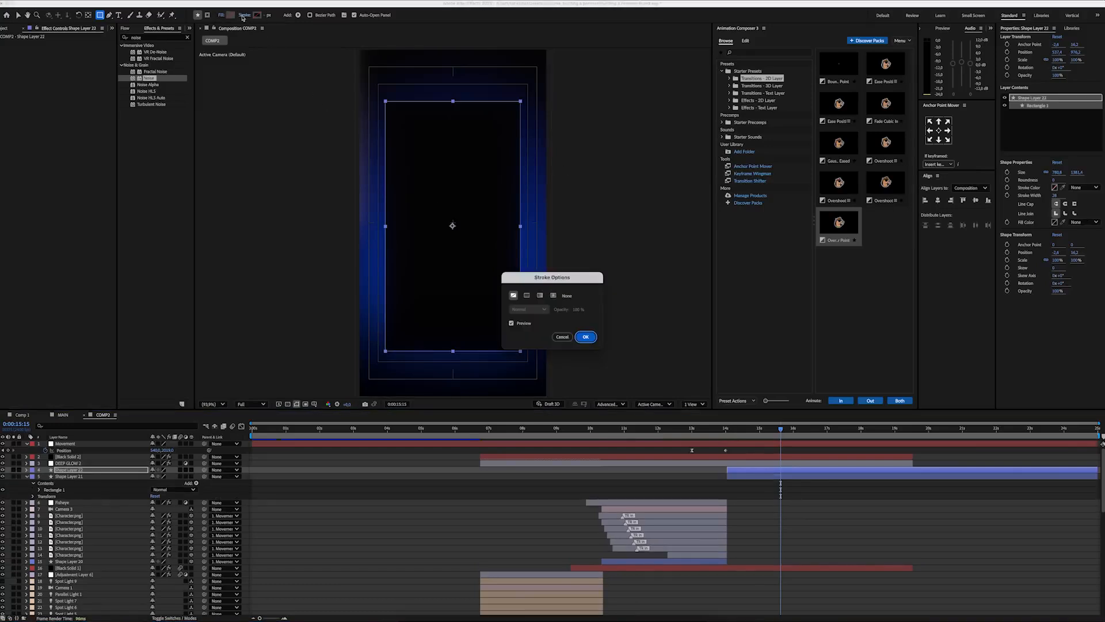
click(585, 337)
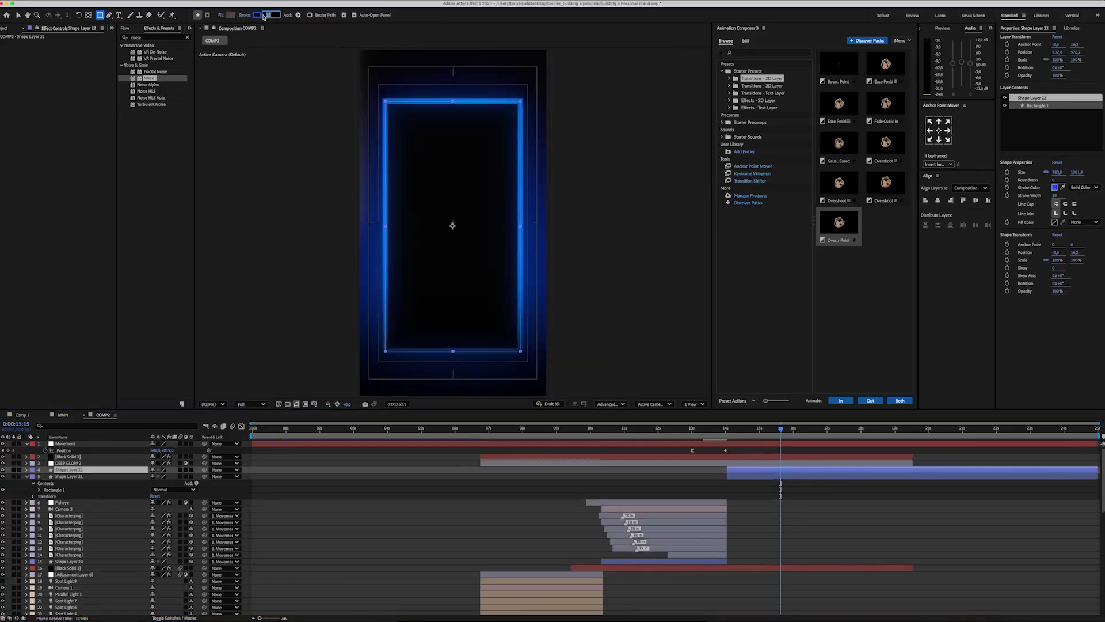
click(758, 490)
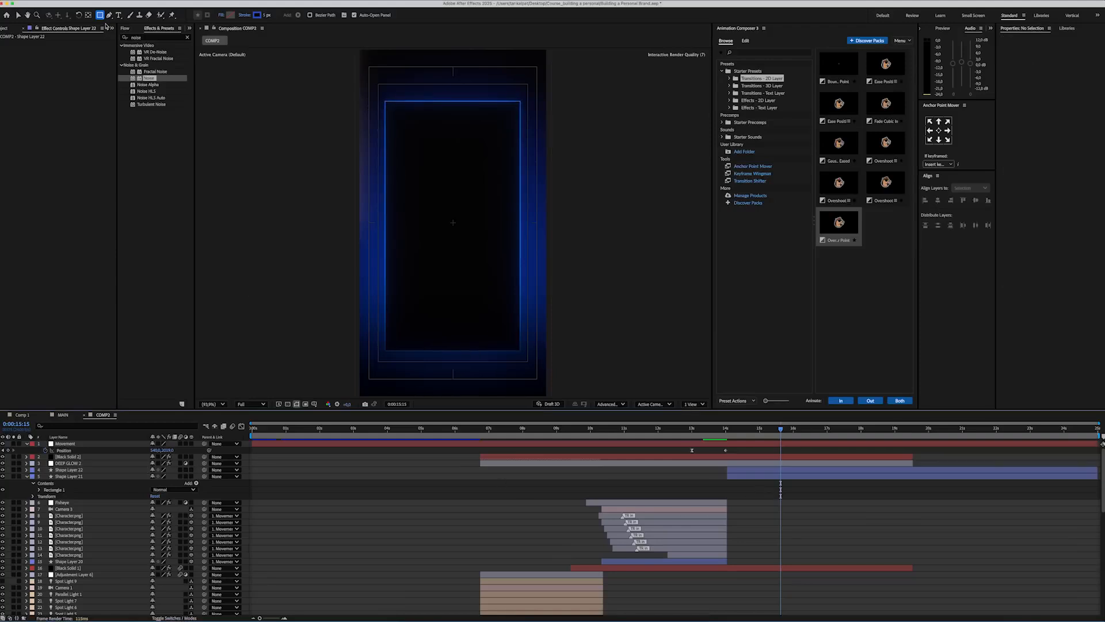
Step: Draw an open L-shaped graph axis inside the blue rectangle with a white (FFFFFF) stroke
click(257, 15)
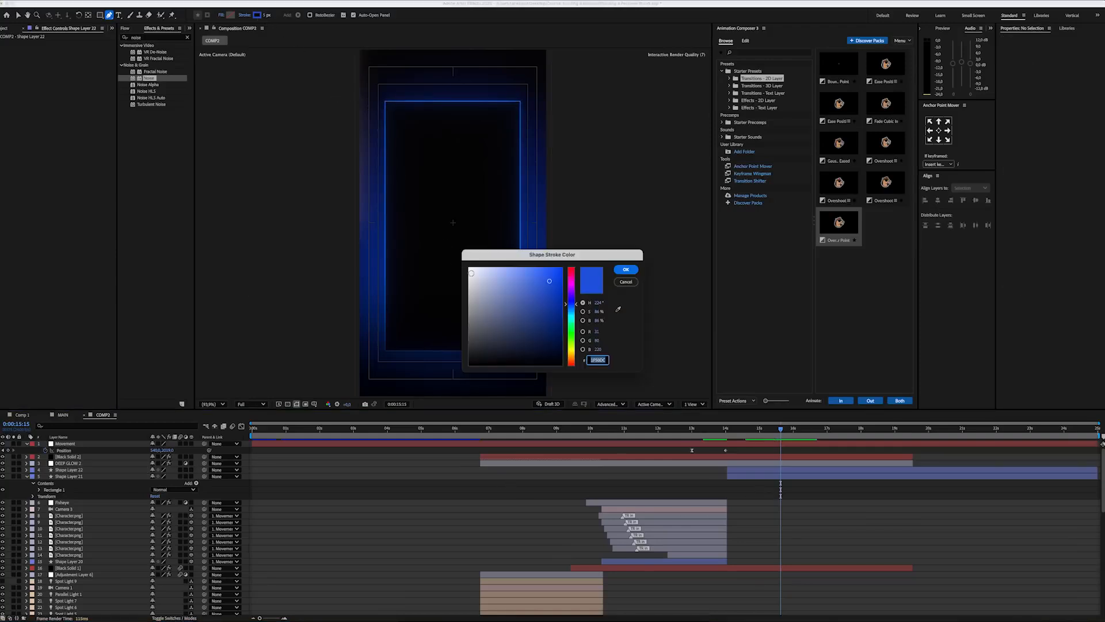
click(626, 269)
click(396, 120)
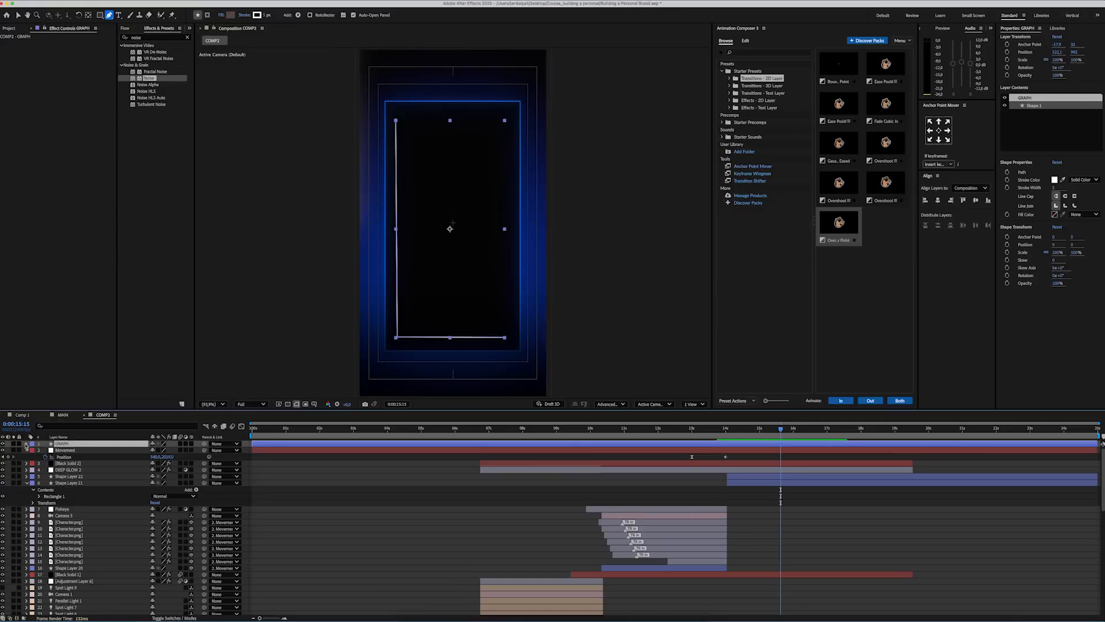
Step: Name the L-shaped line's layer GRAPH and add dashes to its stroke
click(27, 444)
click(33, 450)
click(40, 457)
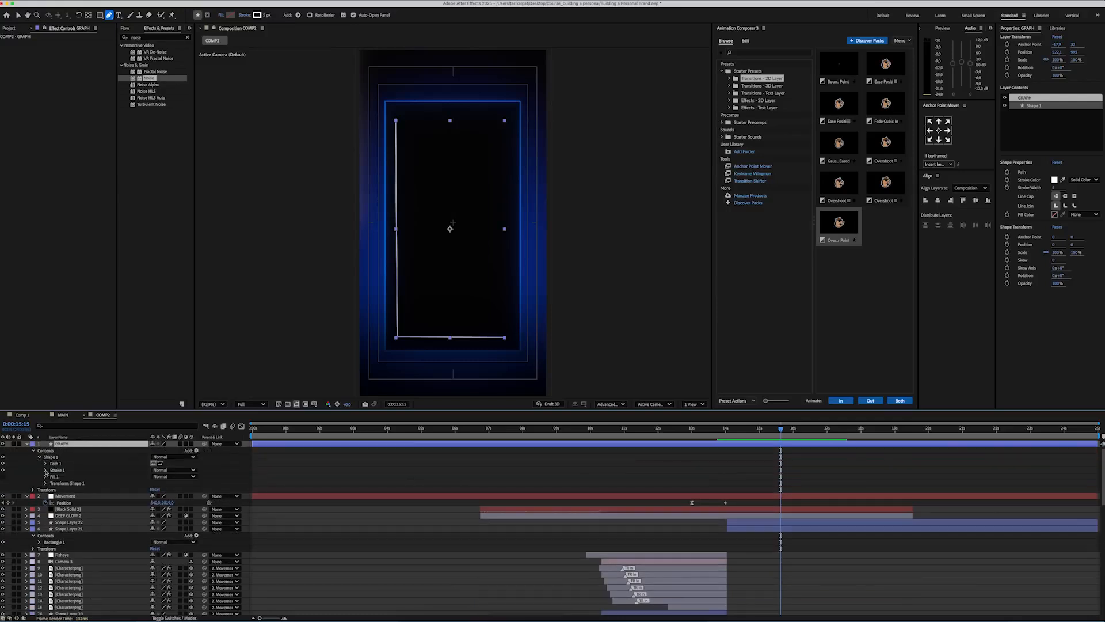
click(45, 470)
click(152, 522)
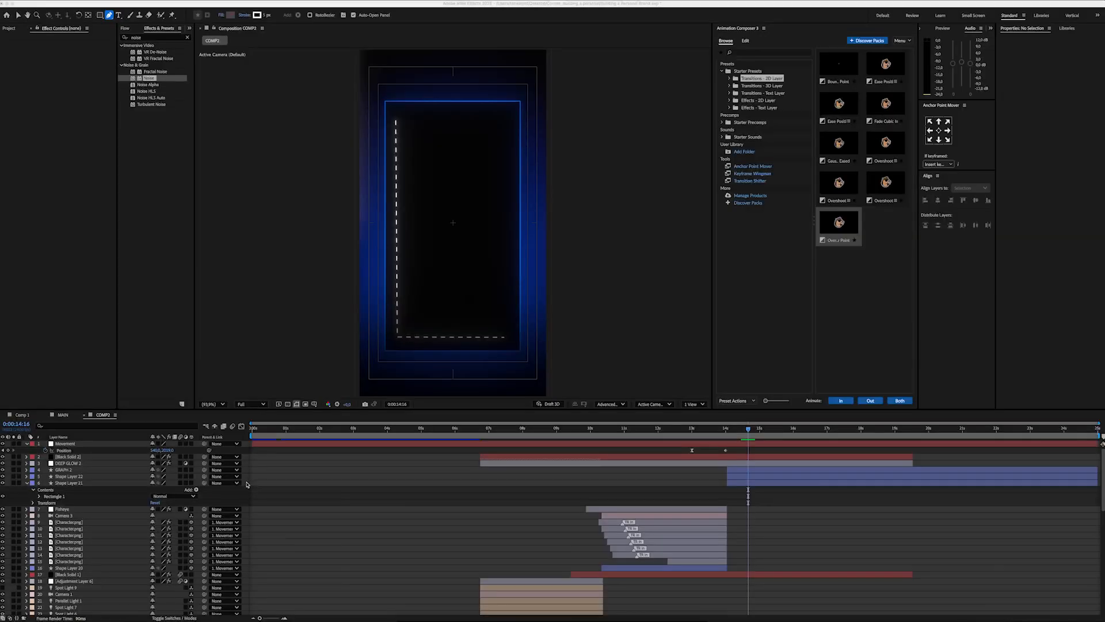
Step: Add a text layer reading RATE and place it at the upper end of the vertical dashed axis
right_click(248, 483)
mouse_move(256, 489)
click(370, 502)
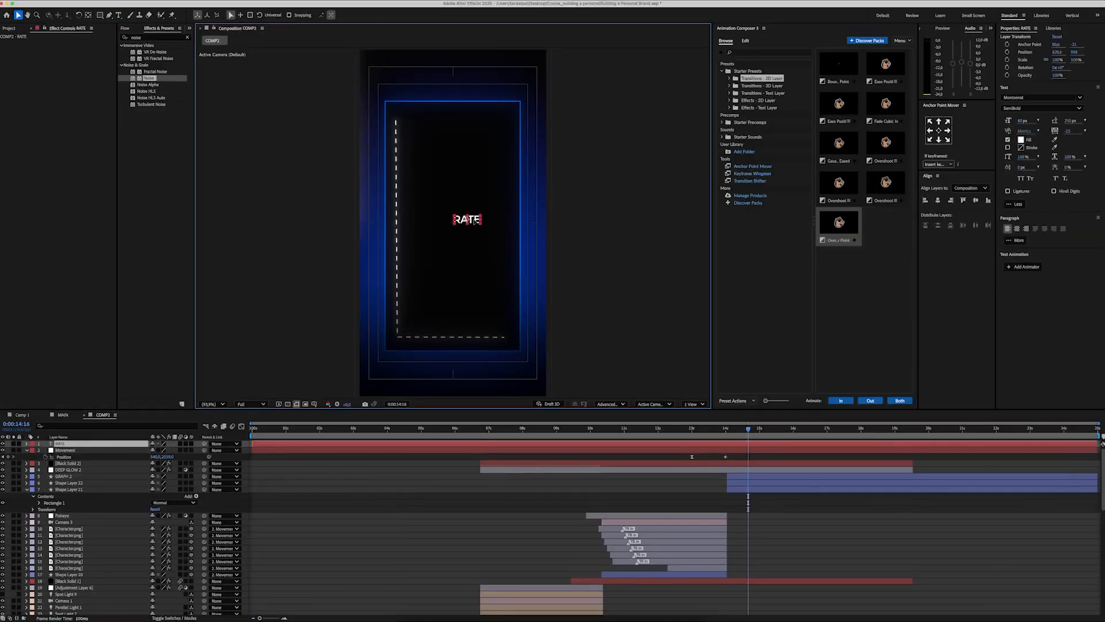
drag(418, 119, 417, 118)
scroll(391, 112, up, 3)
key(shift+slash)
Step: Duplicate the RATE label, change the copy to TIME and place it above the end of the horizontal axis
key(super+d)
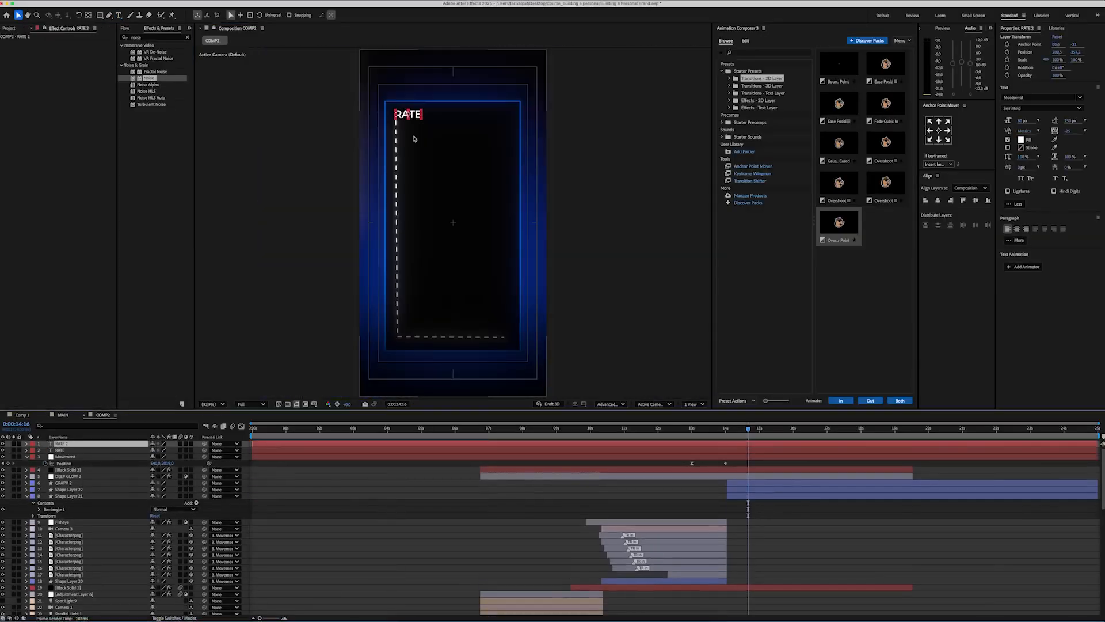
drag(412, 116, 452, 92)
double_click(492, 329)
key(v)
Step: Add an AWARENESS RATE title above the rectangle from a duplicated label, centre its anchor point and align it horizontally
key(super+d)
double_click(453, 92)
text(AWARENESS RATE)
click(938, 130)
click(938, 201)
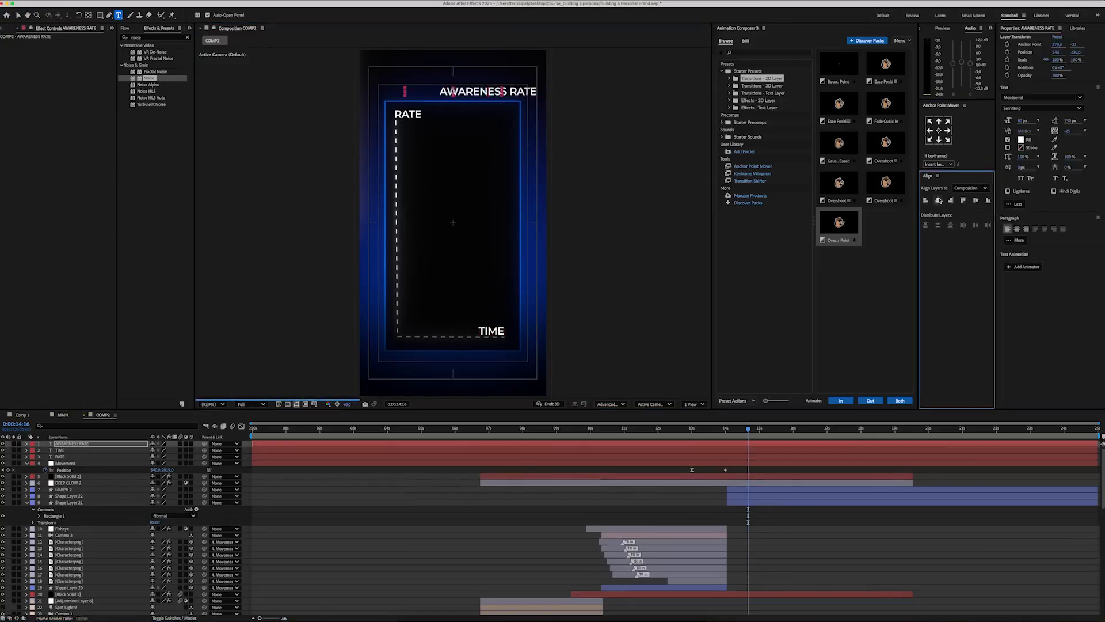
Step: Set the AWARENESS RATE title to the Black weight at 70 px and recentre it horizontally in the composition
click(1080, 97)
click(996, 165)
click(1022, 121)
text(70)
key(Return)
click(938, 130)
click(938, 200)
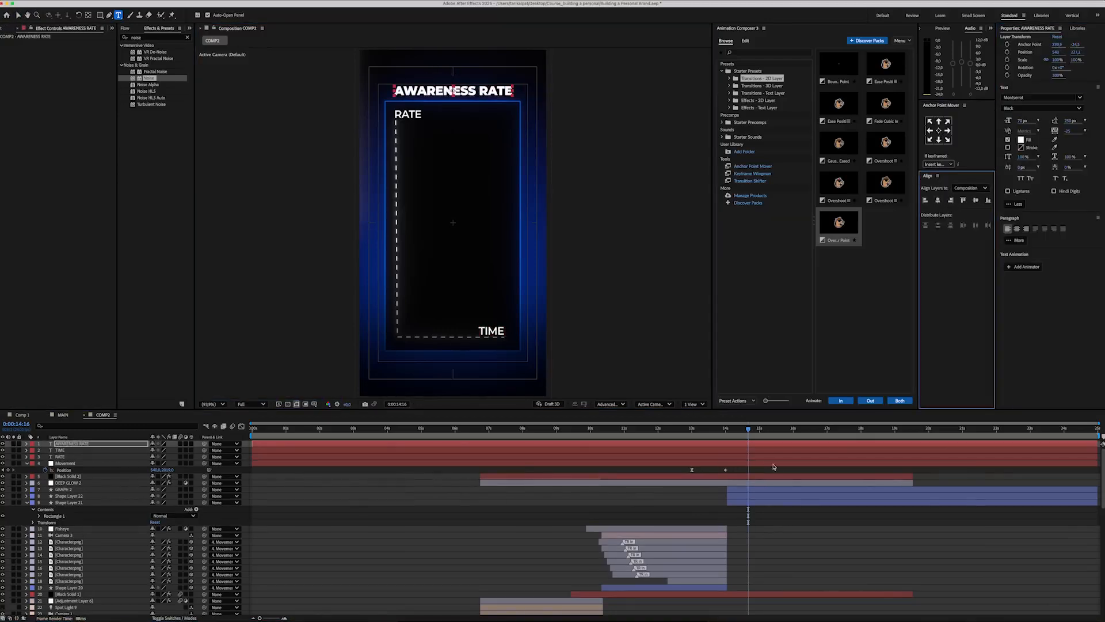
Step: Trim the three text layers to start at about 0:00:14:00 and place them below the DEEP GLOW 2 layer
click(774, 464)
shift+click(773, 444)
drag(252, 450, 727, 450)
drag(66, 450, 66, 485)
click(518, 500)
Step: Draw a small circle with a white fill and no stroke near the graph's lower-left corner
click(100, 15)
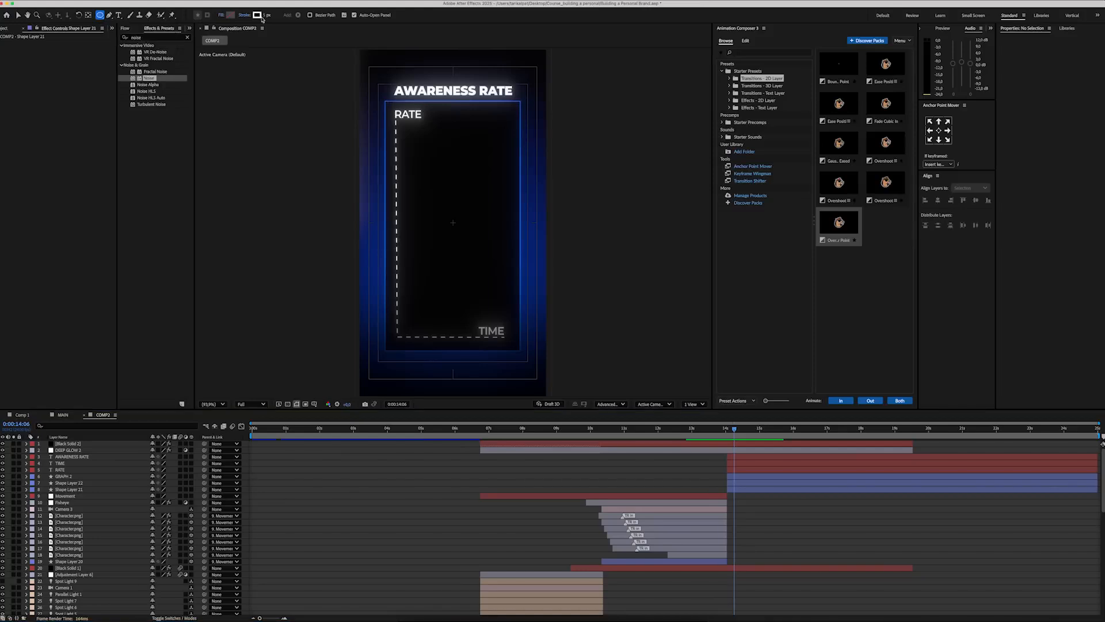
click(231, 15)
click(244, 15)
click(512, 296)
click(585, 338)
mouse_move(417, 294)
mouse_down()
mouse_move(433, 311)
mouse_move(465, 223)
mouse_up()
Step: Duplicate the white circle twice and arrange the circles on a rising diagonal across the graph
key(v)
key(super+d)
key(super+d)
mouse_move(464, 223)
mouse_down()
mouse_move(493, 141)
mouse_move(459, 225)
mouse_up()
drag(489, 145, 496, 143)
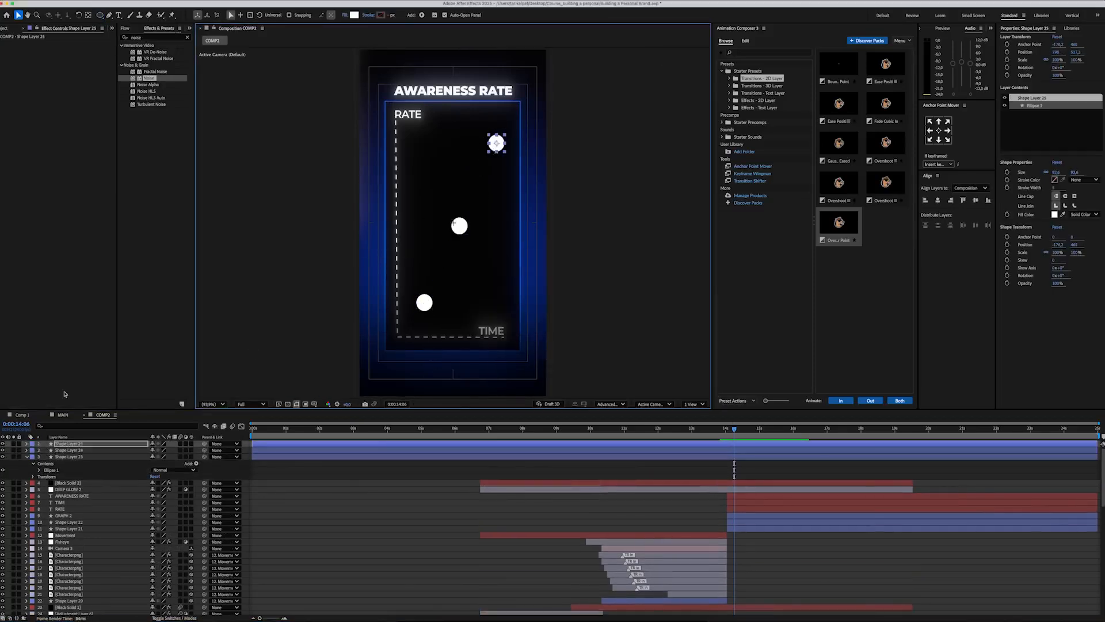
key(shift+Down)
key(shift+Down)
key(shift+Down)
key(shift+Down)
key(shift+Down)
Step: Duplicate a text label, change the copy to 1K and place it just above the lowest circle
click(60, 502)
key(super+d)
drag(492, 331, 515, 136)
double_click(426, 289)
text(1K)
click(60, 502)
scroll(410, 273, up, 2)
scroll(416, 290, up, 2)
key(v)
key(super+alt+Home)
Step: Duplicate the 1K label, change the copy to 5K and place it above the middle circle
click(105, 502)
key(super+d)
double_click(440, 225)
text(5K)
click(123, 502)
key(v)
Step: Duplicate the label again, change the copy to 10K above the highest circle and centre its anchor point
scroll(426, 215, down, 1)
key(super+d)
double_click(516, 135)
text(10K)
scroll(518, 136, up, 3)
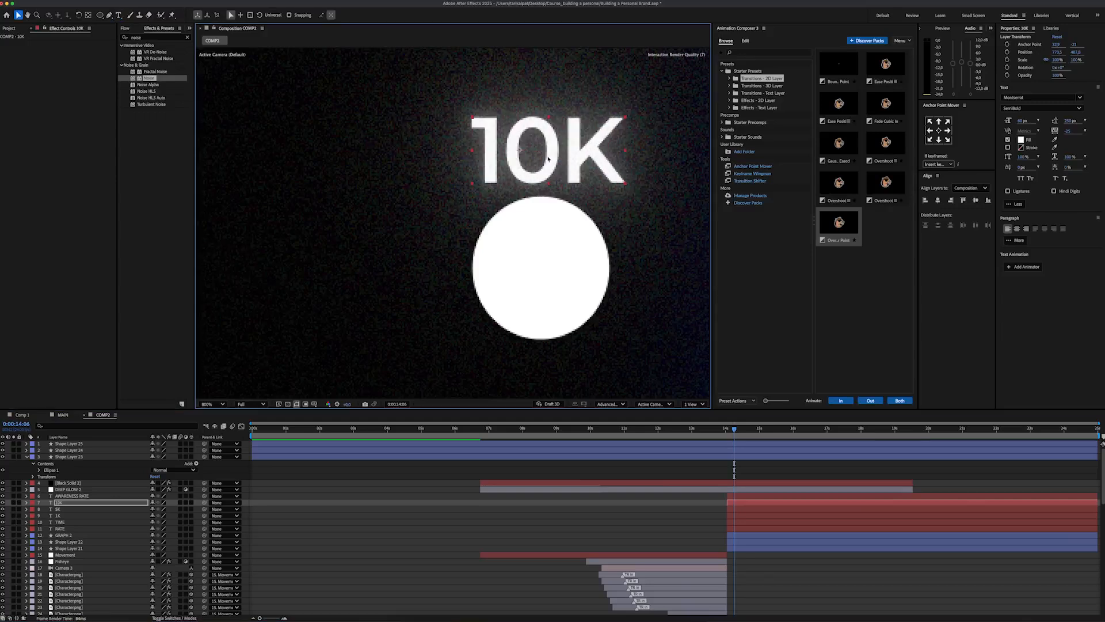
click(939, 130)
Step: Move the three circle layers below DEEP GLOW 2 and trim them to start at about 0:00:14:00
click(115, 443)
shift+click(115, 456)
key(u)
key(shift+slash)
drag(127, 457, 131, 473)
drag(252, 463, 726, 463)
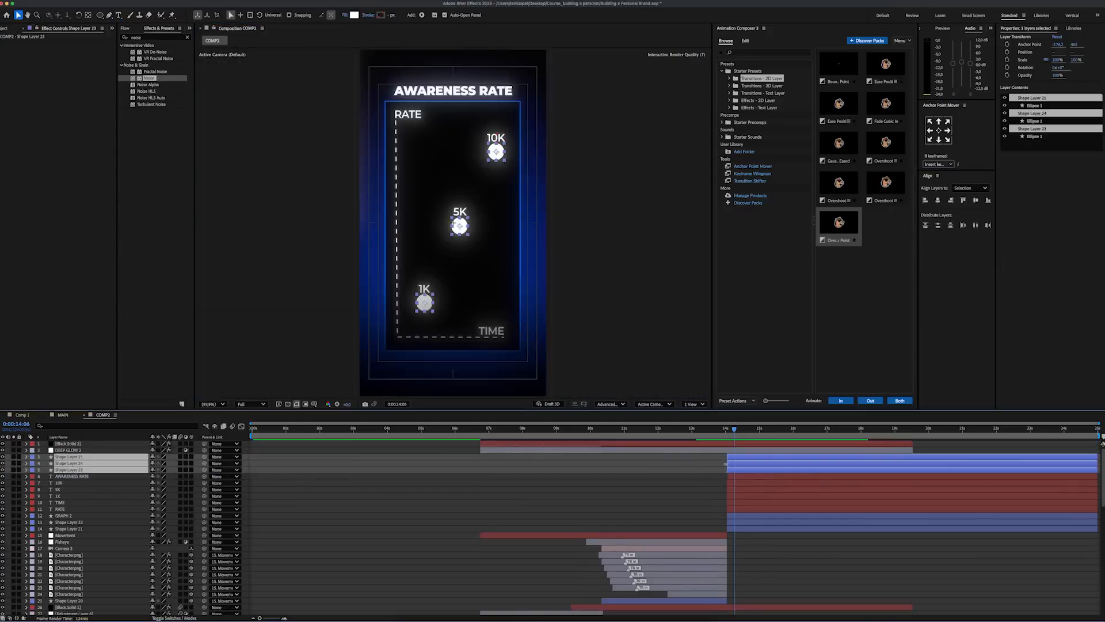
click(679, 489)
Step: Pre-compose the lowest circle's layer with all its attributes and split it at 0:00:15:09
click(130, 469)
right_click(115, 473)
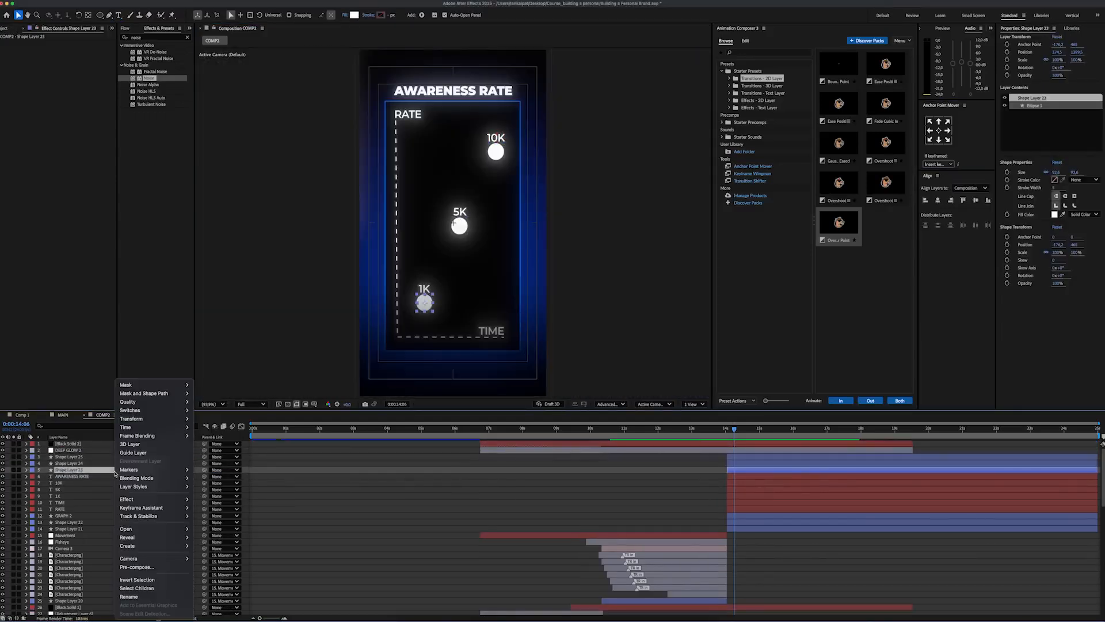
click(163, 563)
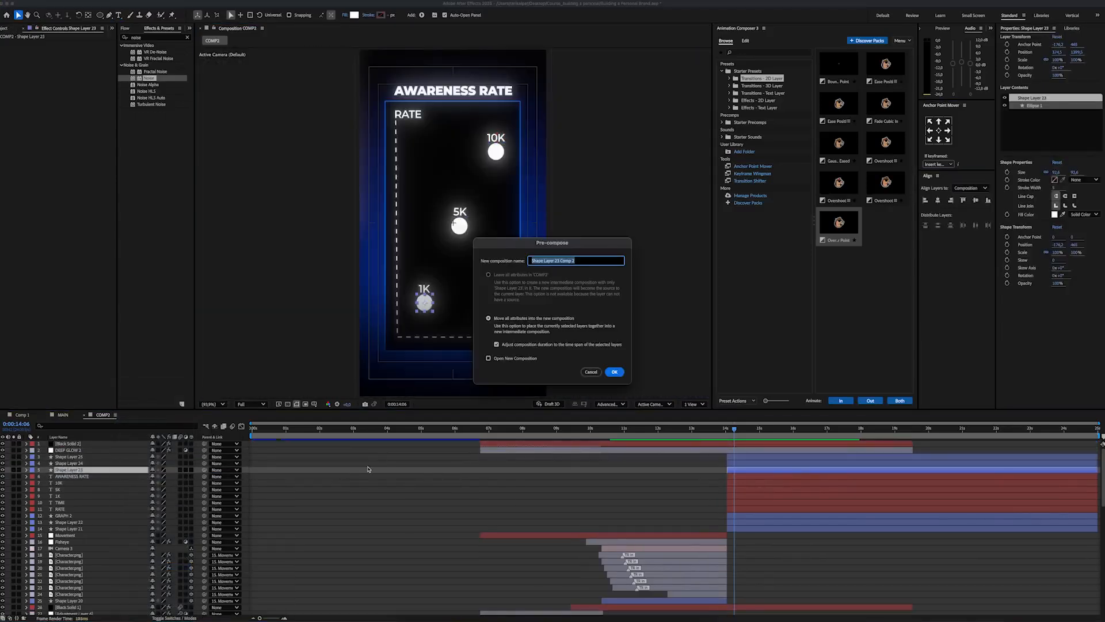
key(Return)
click(751, 430)
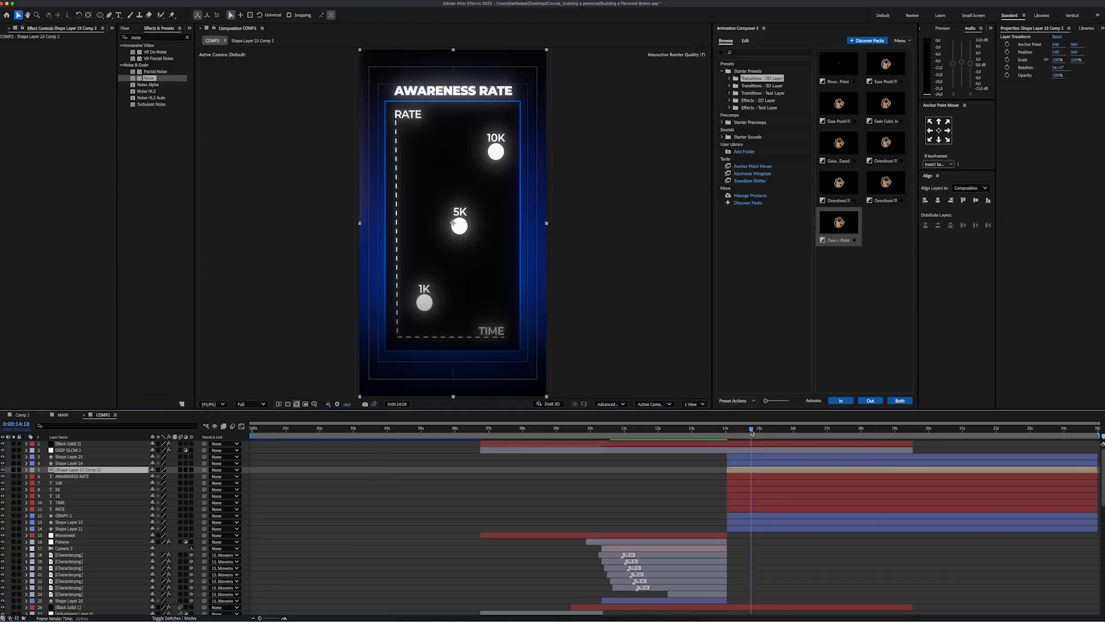
key(super+shift+d)
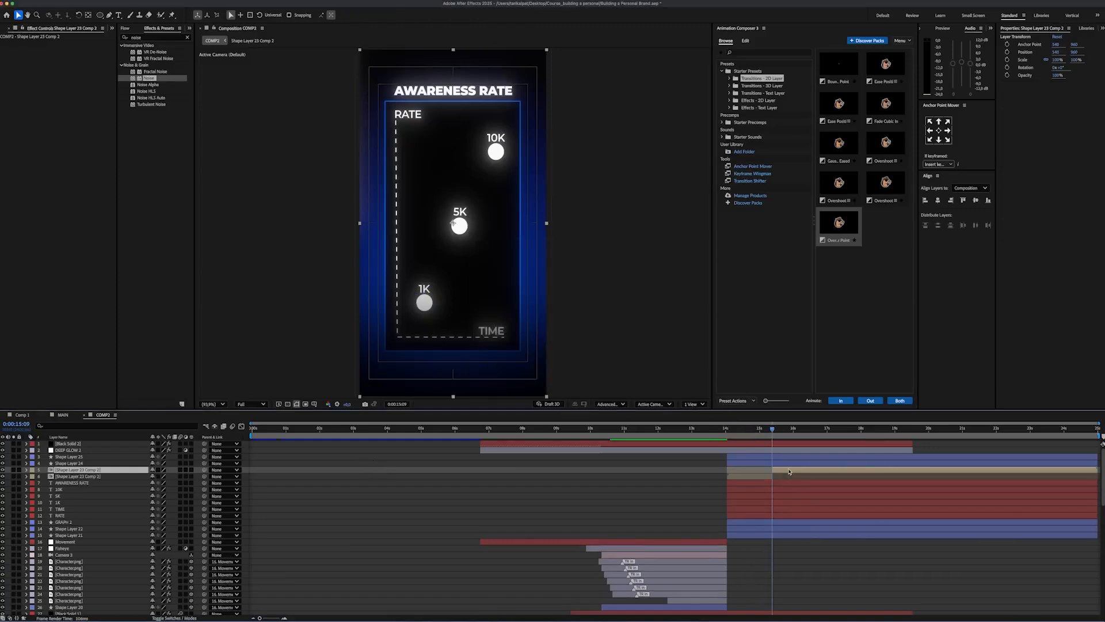
Step: Apply the Shatter effect to the second half of the split circle layer and set its view to Rendered
click(155, 37)
text(shatter)
double_click(144, 52)
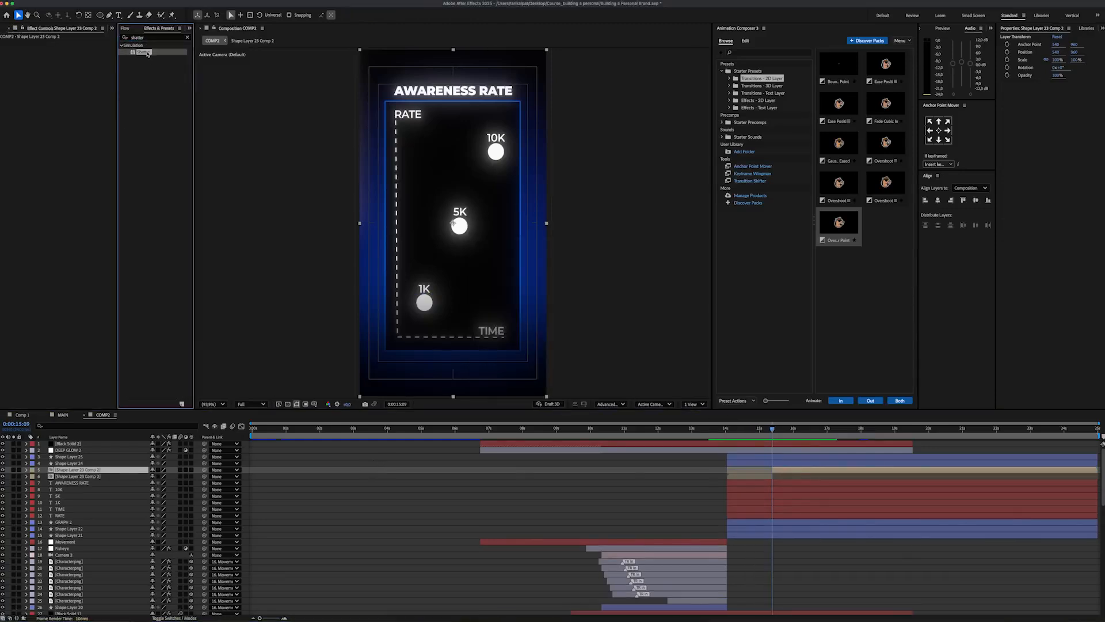
click(74, 52)
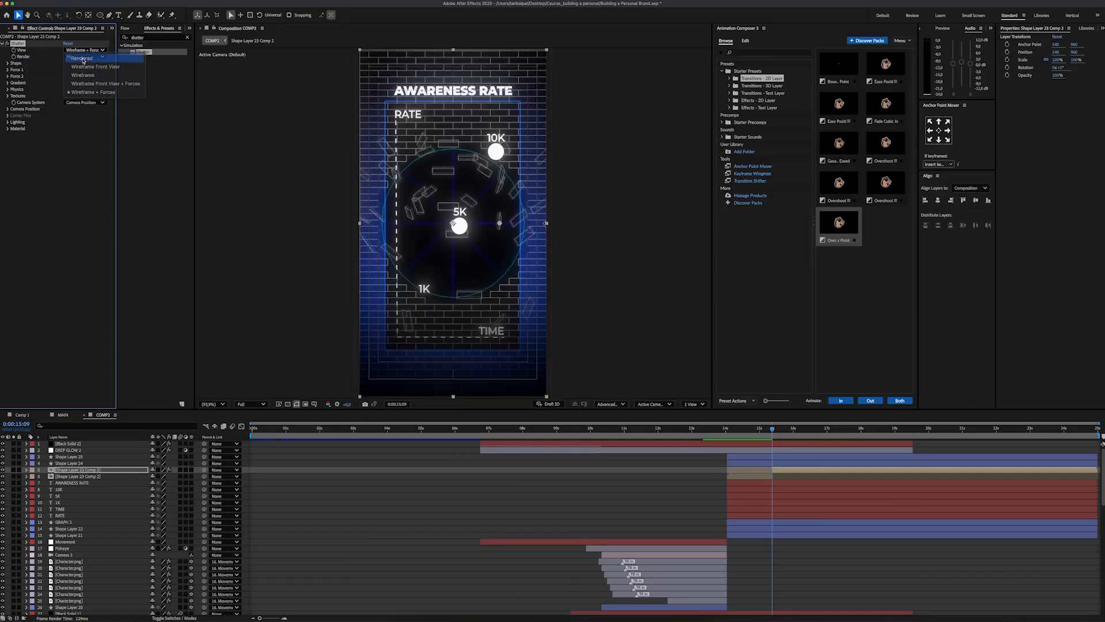
click(78, 48)
Step: Set the Shatter shape pattern to Glass with 200 repetitions
click(7, 63)
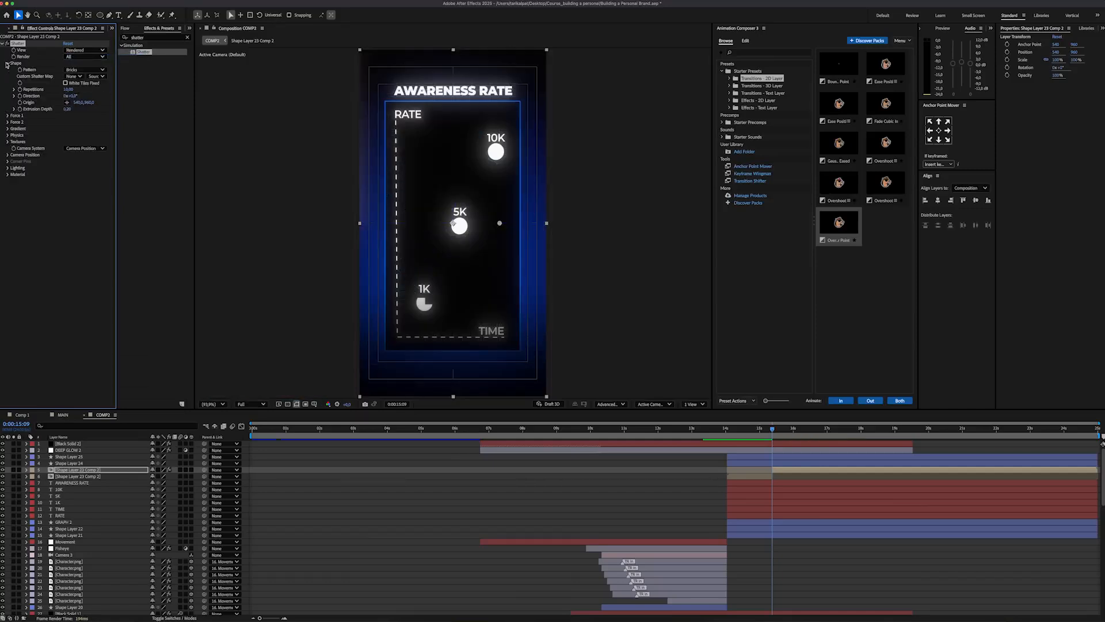
click(85, 71)
click(81, 136)
Step: Create a composition-sized white solid, place it directly above the shattered circle layer and hide it
right_click(253, 474)
click(363, 498)
click(548, 370)
drag(496, 299, 428, 240)
key(Return)
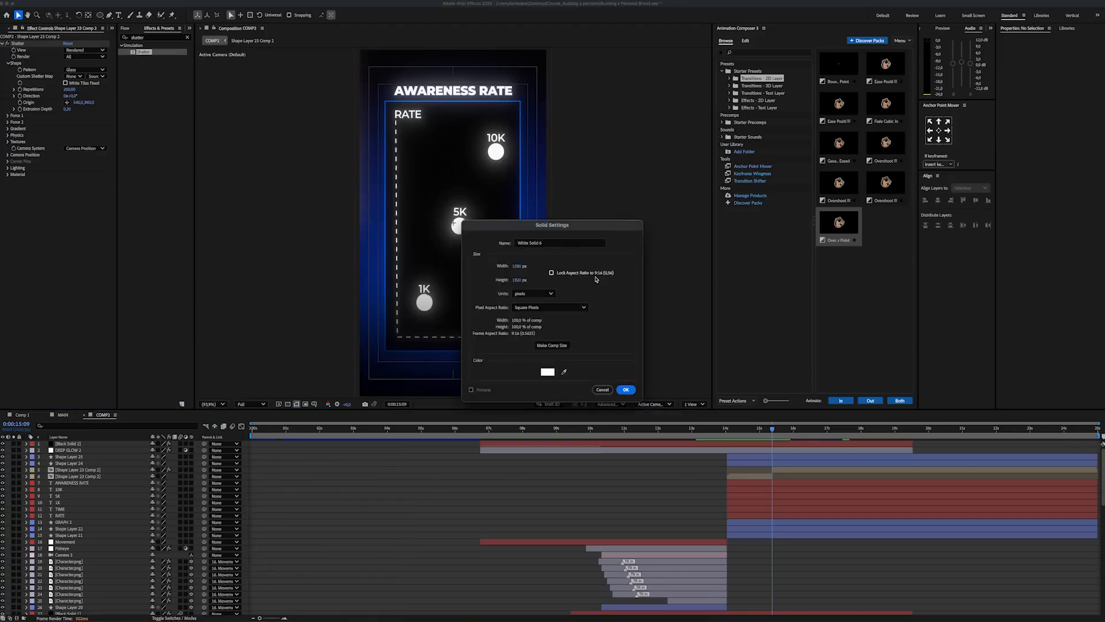
key(Return)
drag(109, 444, 117, 470)
click(3, 470)
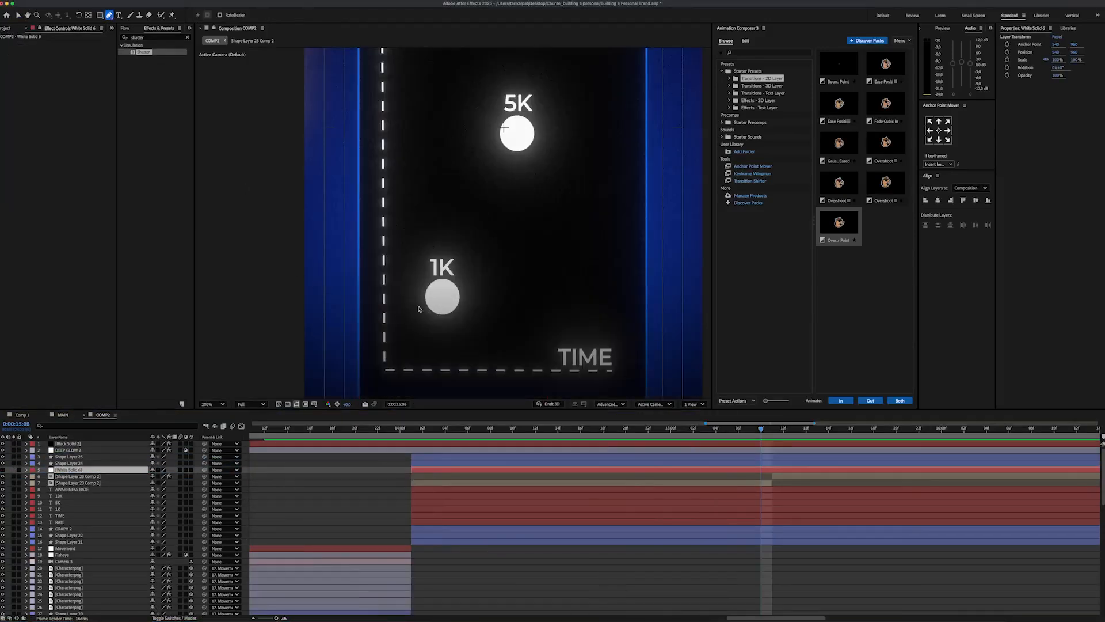
Step: Draw a thin diagonal mask across the 1K circle on White Solid 6
scroll(419, 309, up, 2)
drag(434, 311, 473, 243)
key(v)
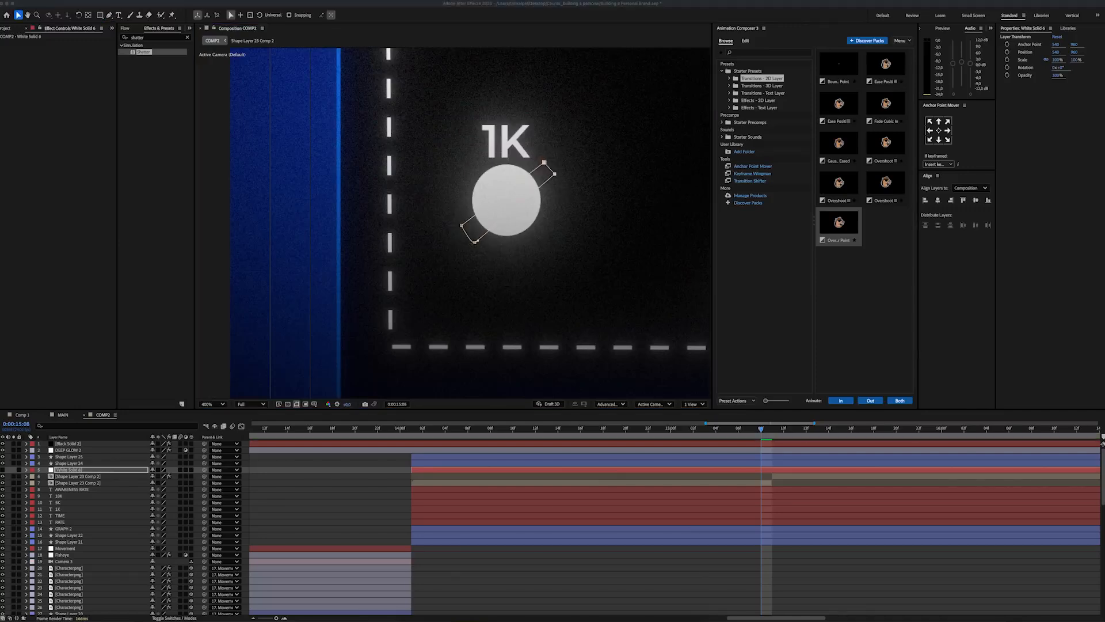
Step: Set the Shatter gradient threshold to 1% and use White Solid 6 with its effects and masks as the gradient layer
click(258, 330)
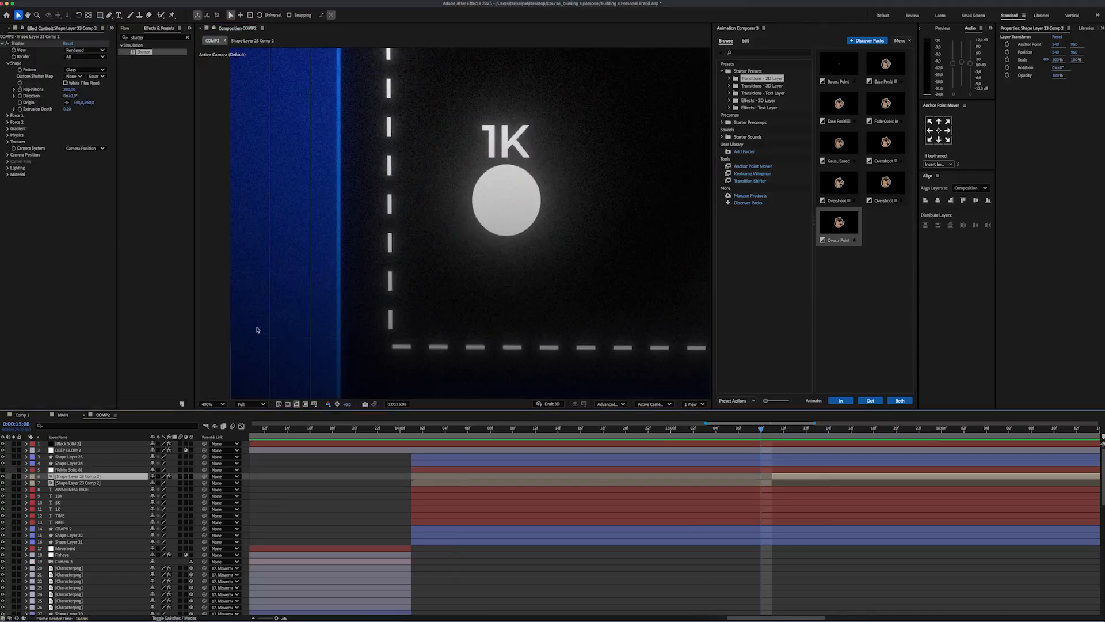
click(8, 129)
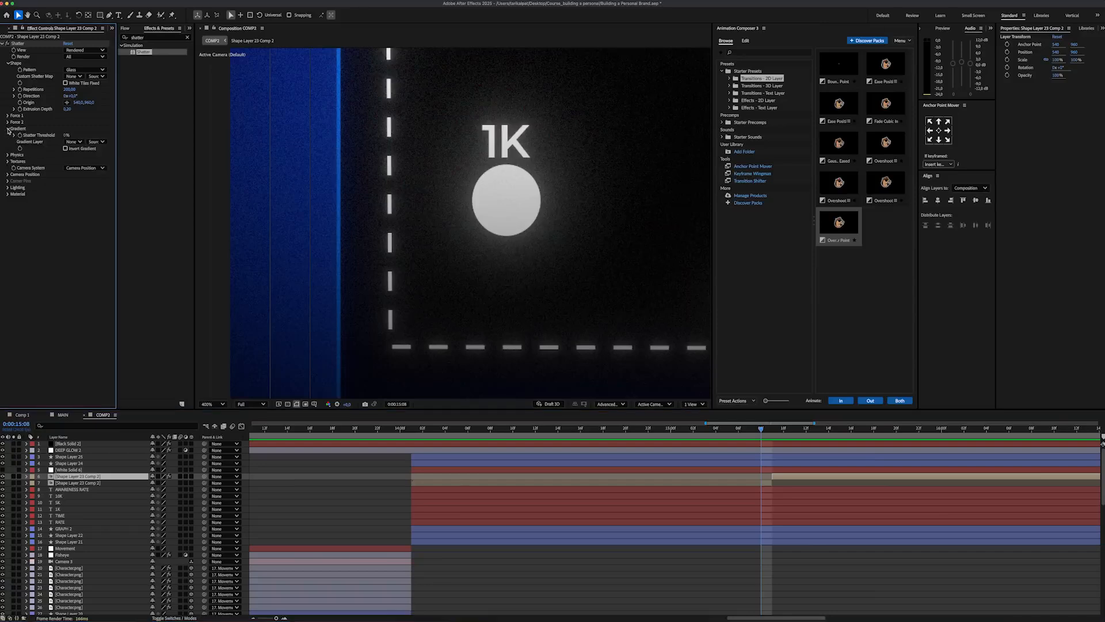
click(71, 141)
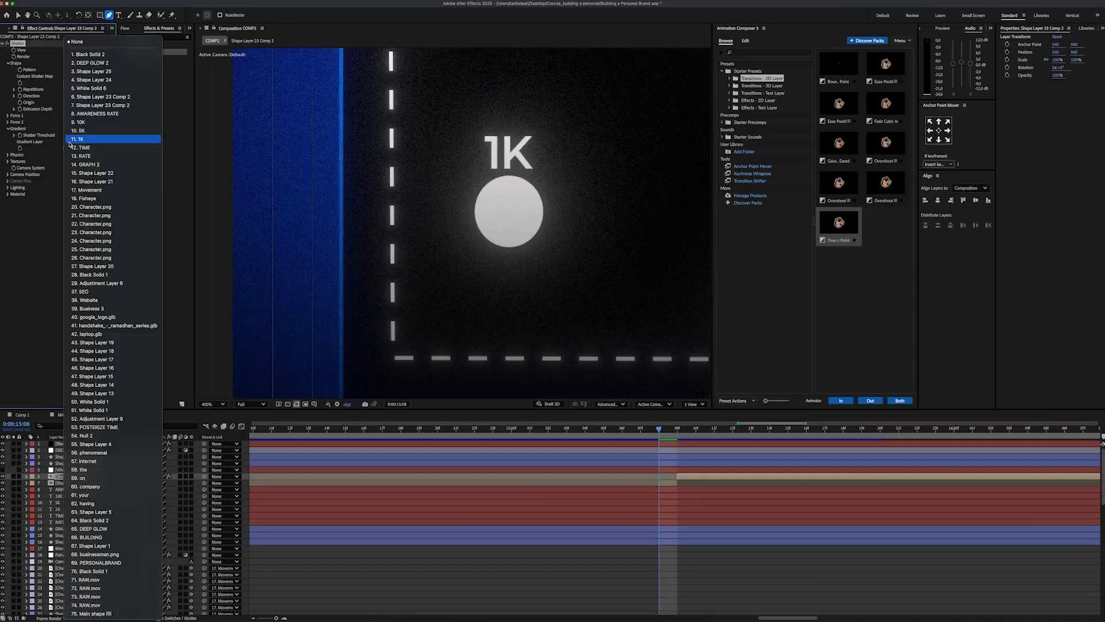
click(97, 89)
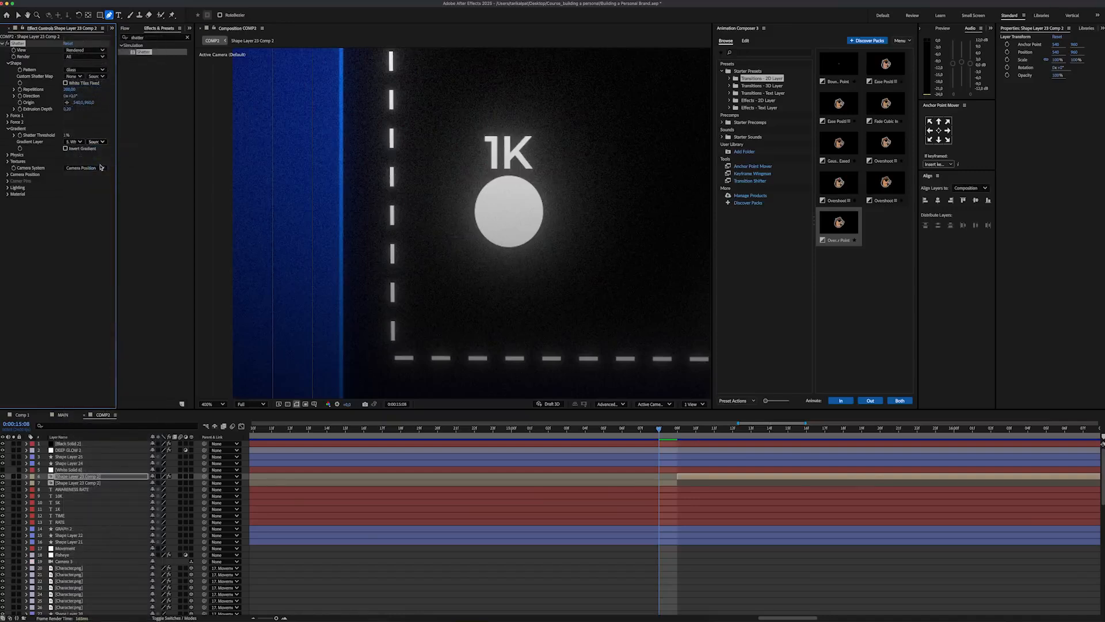
key(semicolon)
Step: Position the Shatter Force 1 and Force 2 points just outside the lower-left edge of the 1K circle
click(14, 123)
click(68, 128)
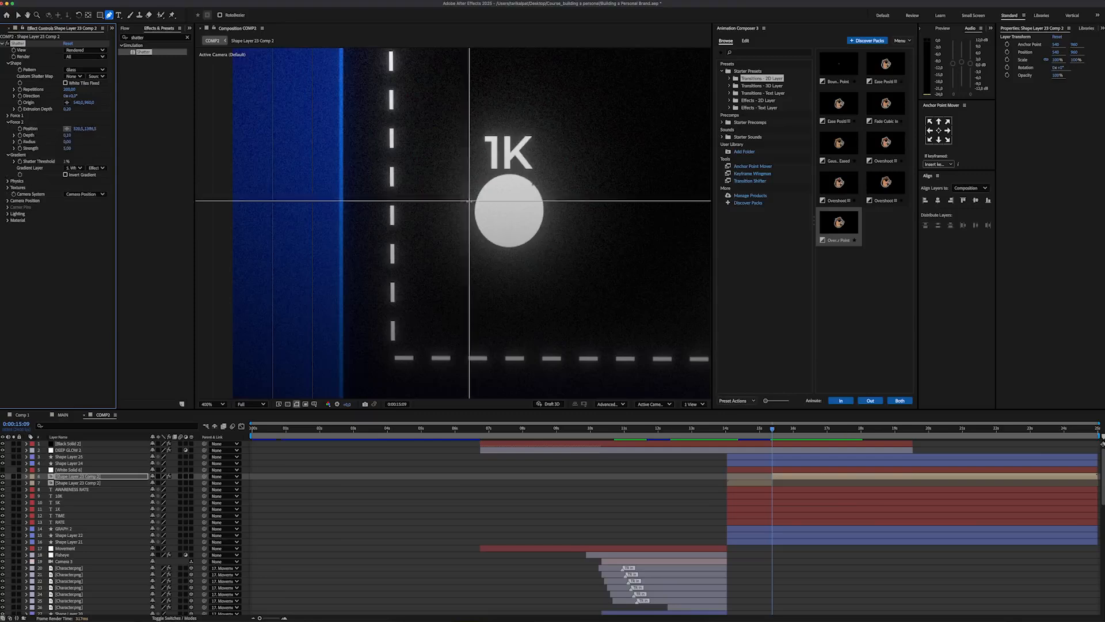
click(470, 242)
click(9, 115)
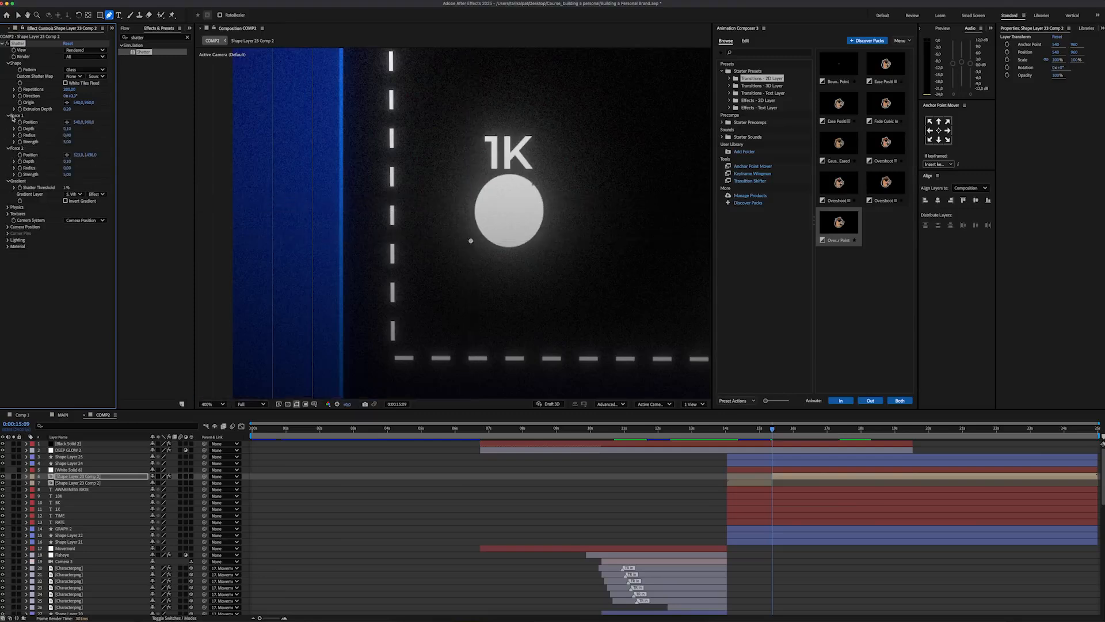
click(66, 123)
click(463, 224)
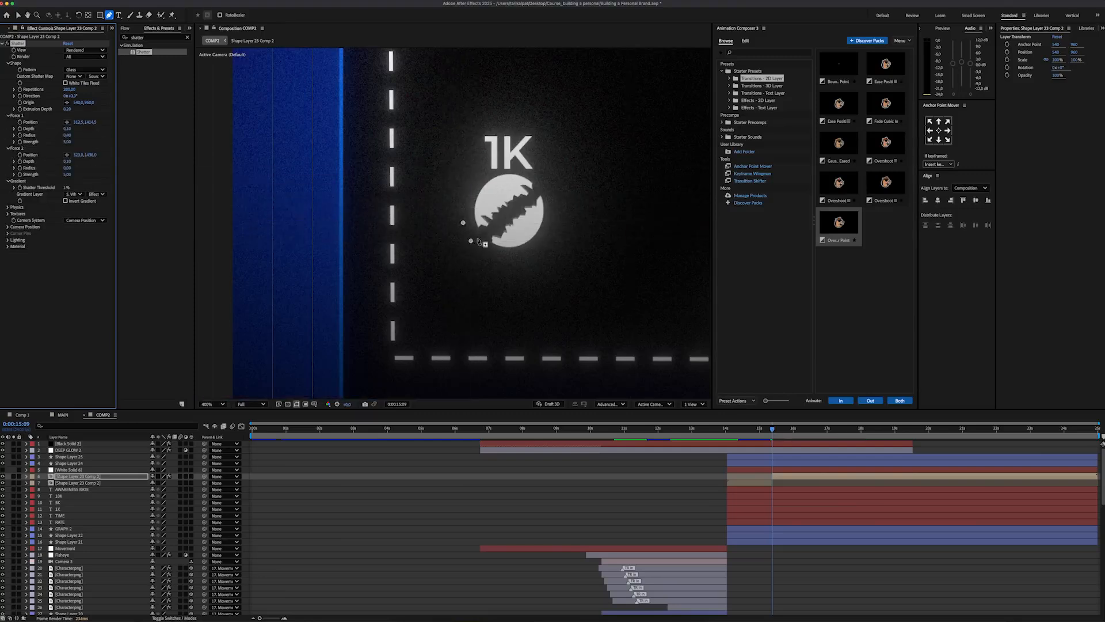
drag(477, 241, 468, 231)
Step: Place the Shatter shape origin at the 1K circle's centre and shift the shattered layer to start at 0:00:15:09
click(32, 104)
click(67, 103)
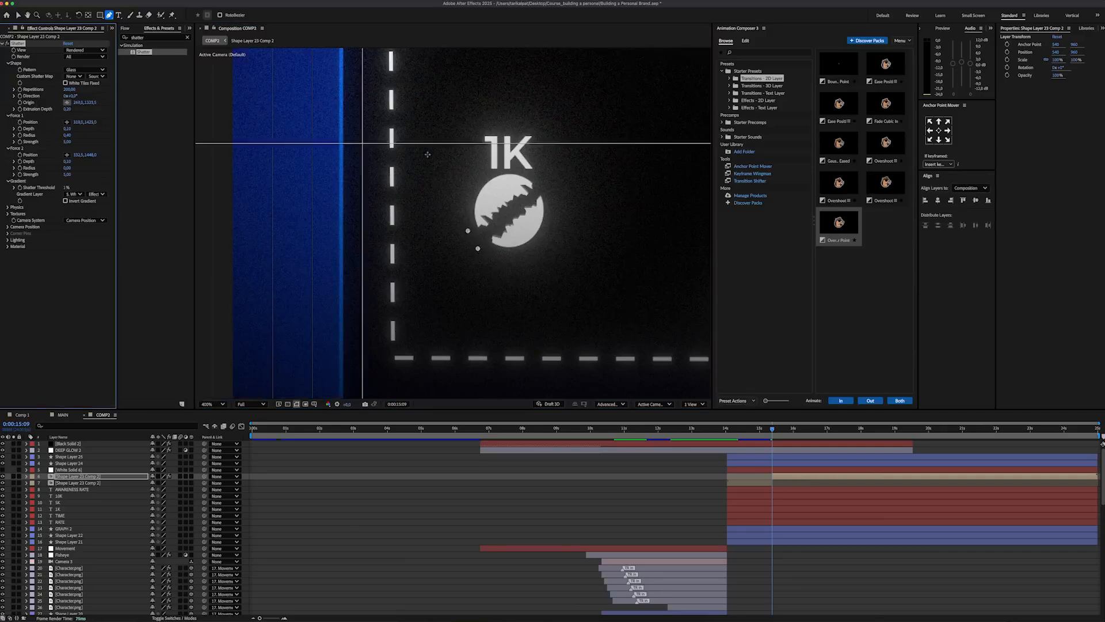
click(508, 214)
drag(508, 215, 509, 214)
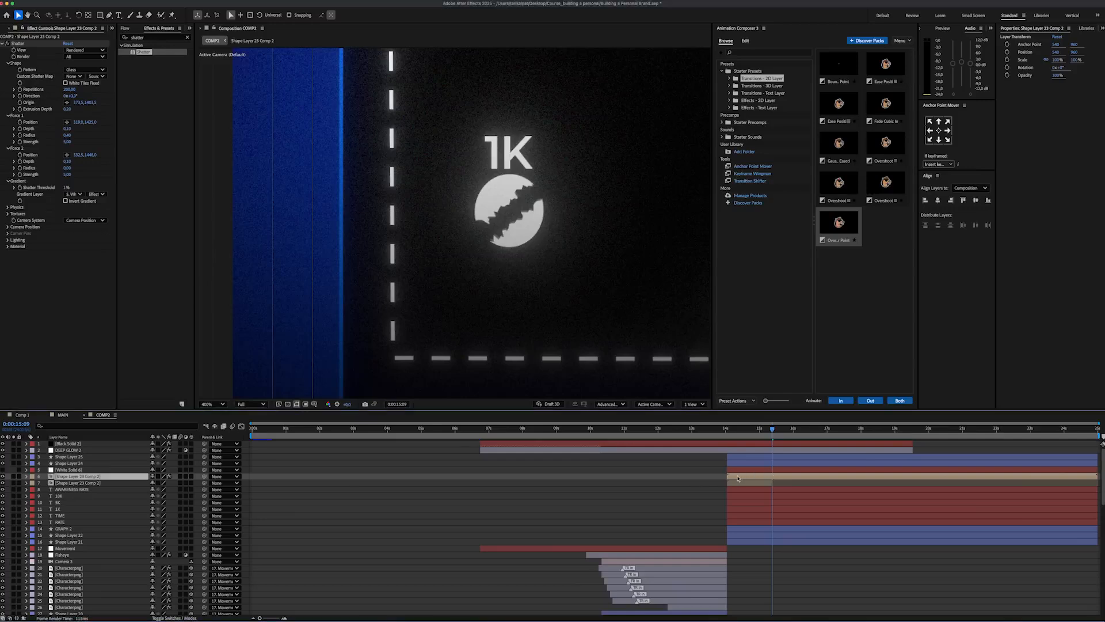
drag(770, 479, 784, 479)
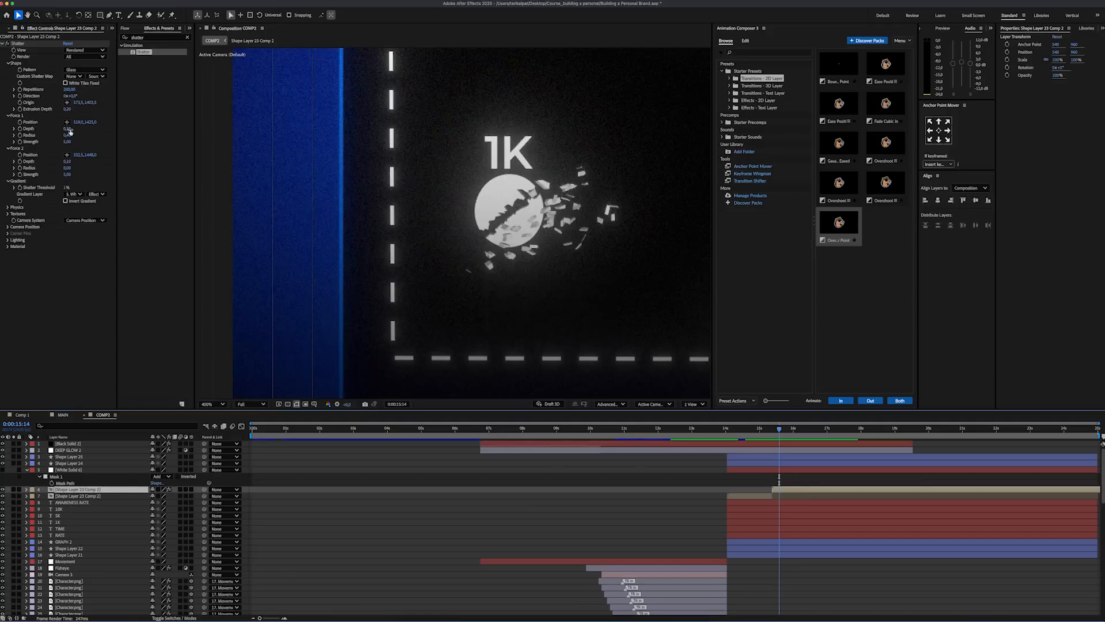
Step: Set Shatter Force 1 to a depth of 0.05, a radius of 0.15 and a strength of 2
click(70, 129)
text(0,05)
click(68, 135)
text(0,15)
click(68, 141)
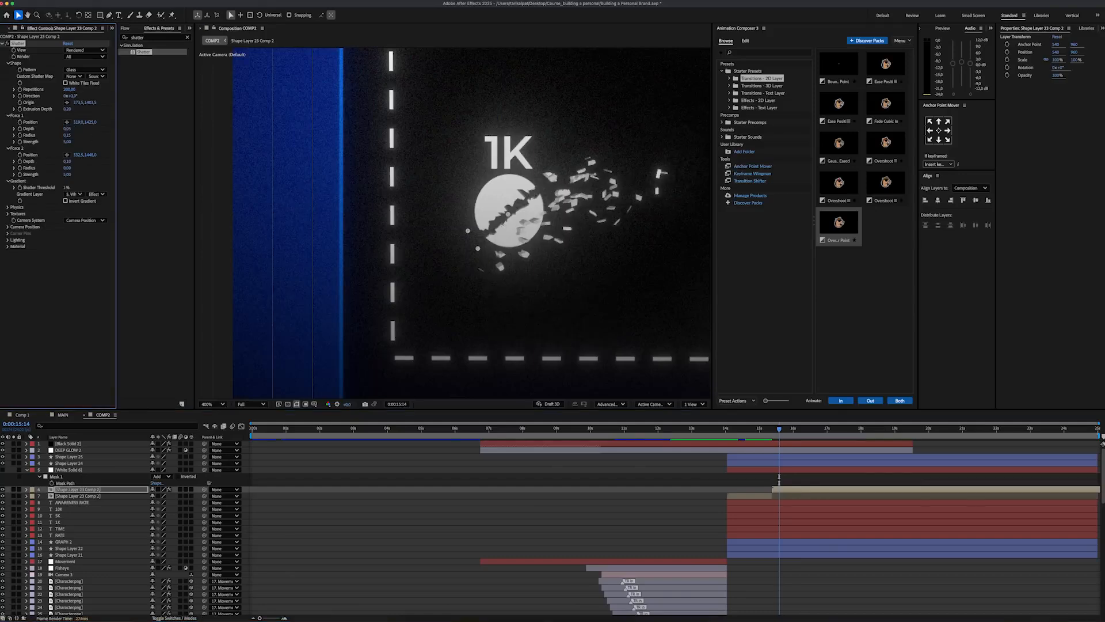
text(2)
Step: Give Shatter Force 2 a depth of 0.05, a small radius and a strength of 2
click(68, 162)
text(0,)
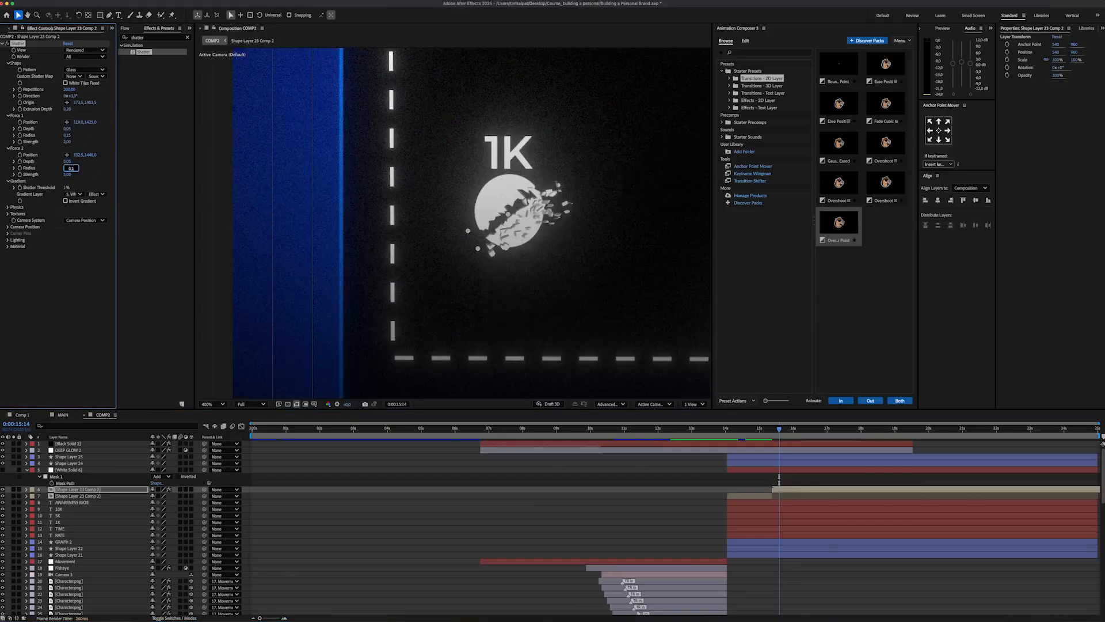
text(05)
key(Tab)
text(2)
key(Return)
Step: Set the Shatter physics to a viscosity of 0.6, a mass variance of 10% and a gravity of 0.01
click(8, 207)
click(67, 234)
text(0,6)
click(68, 240)
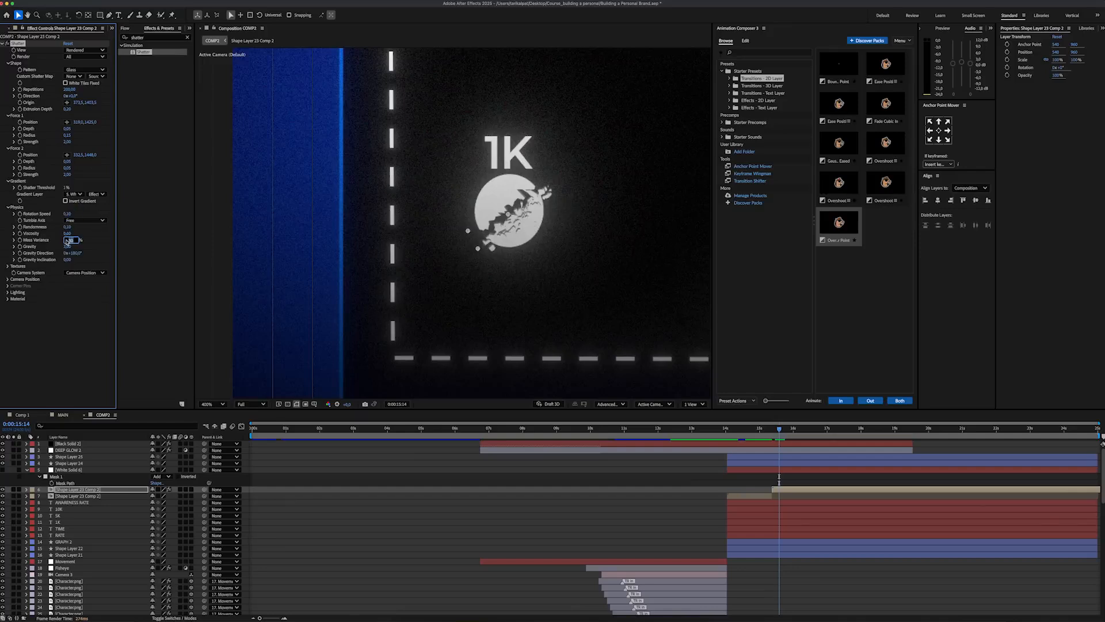
text(10)
click(69, 246)
text(1)
Step: Apply a radial Gradient Ramp to the shattered 1K circle layer with a blue start colour and a light grey end colour
click(153, 37)
text(gradient ramp)
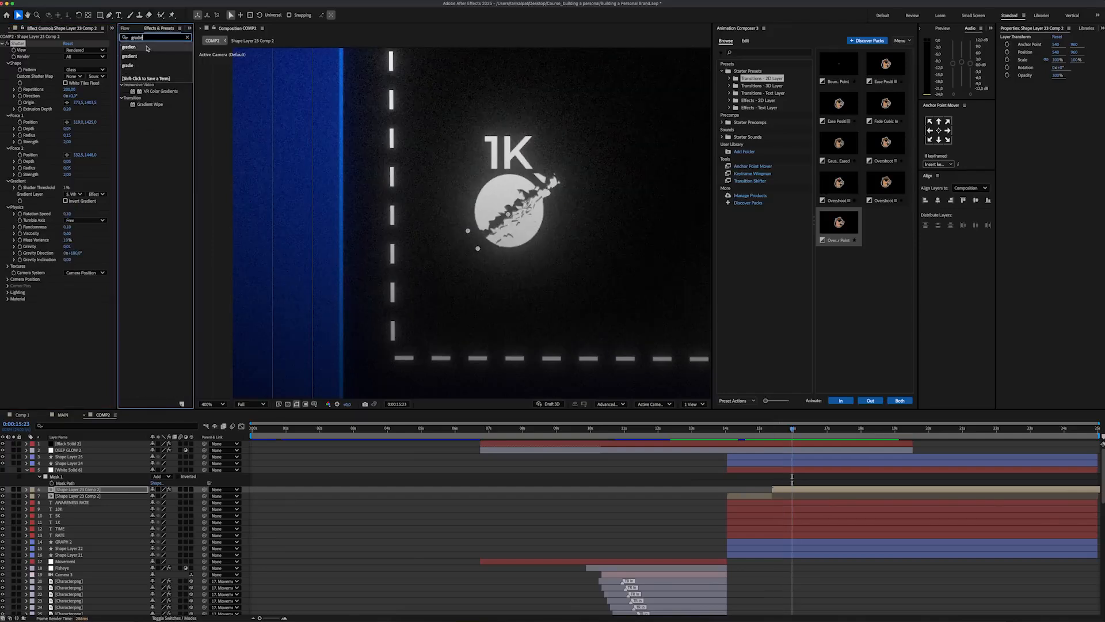
drag(154, 52, 49, 344)
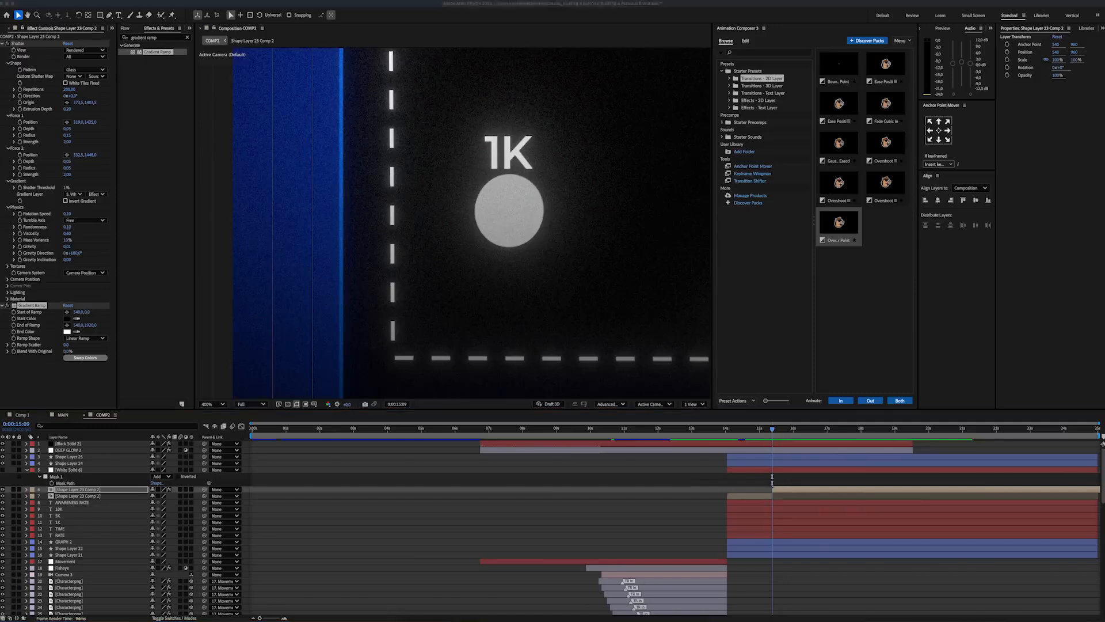
click(68, 318)
click(625, 270)
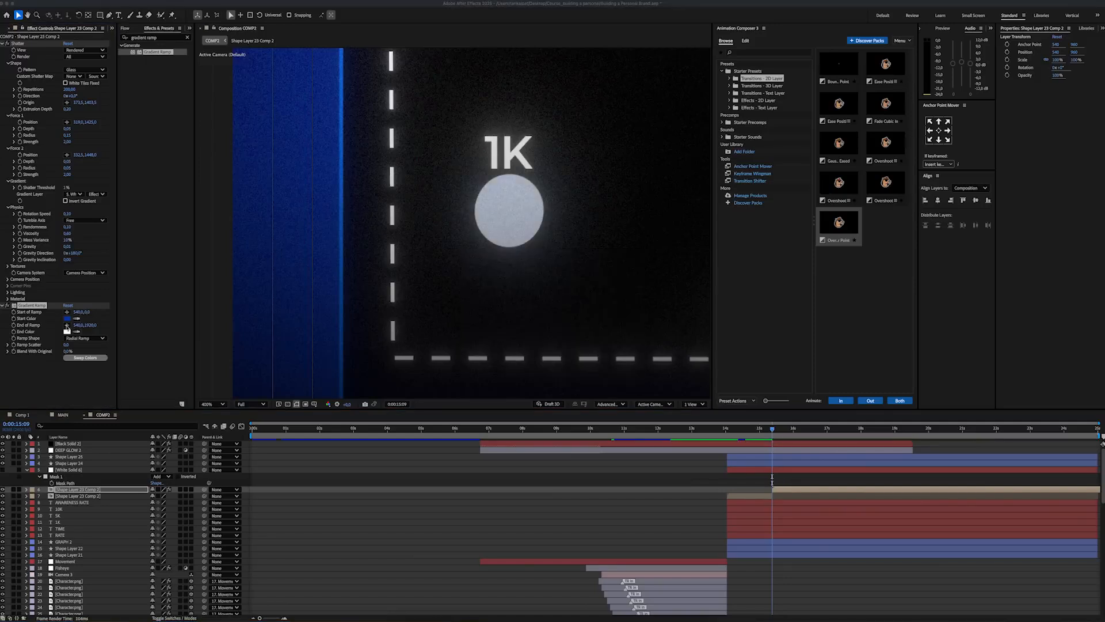
click(67, 331)
mouse_move(473, 302)
mouse_down()
mouse_move(458, 316)
mouse_move(458, 285)
mouse_up()
click(622, 270)
Step: Place the ramp's end point near the 1K circle's upper-right edge and its start point at the lower-left edge
click(67, 324)
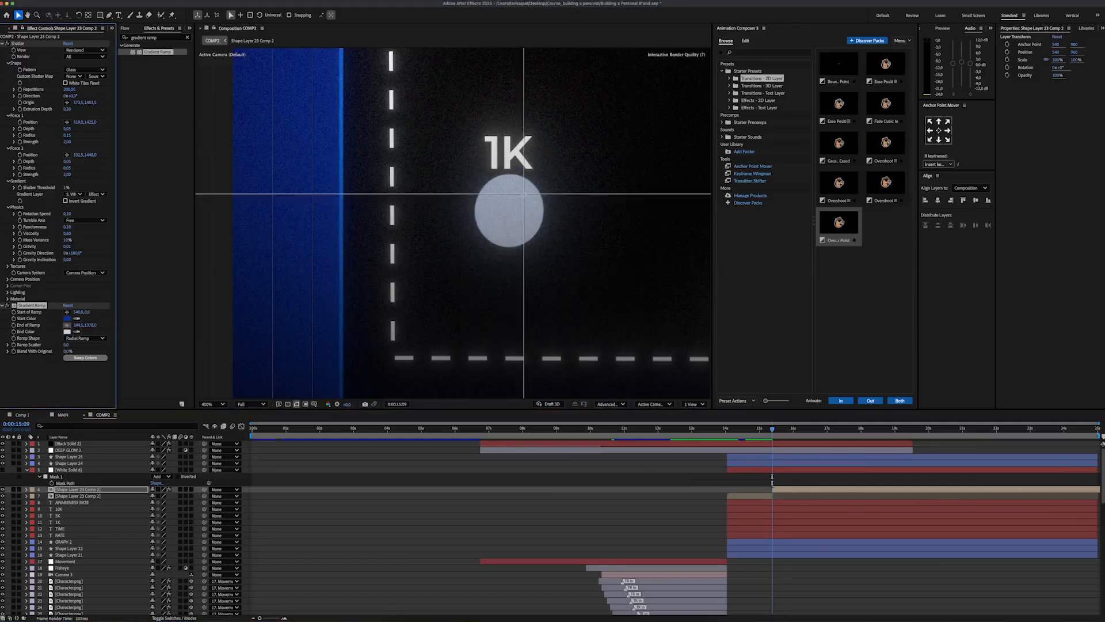
click(530, 196)
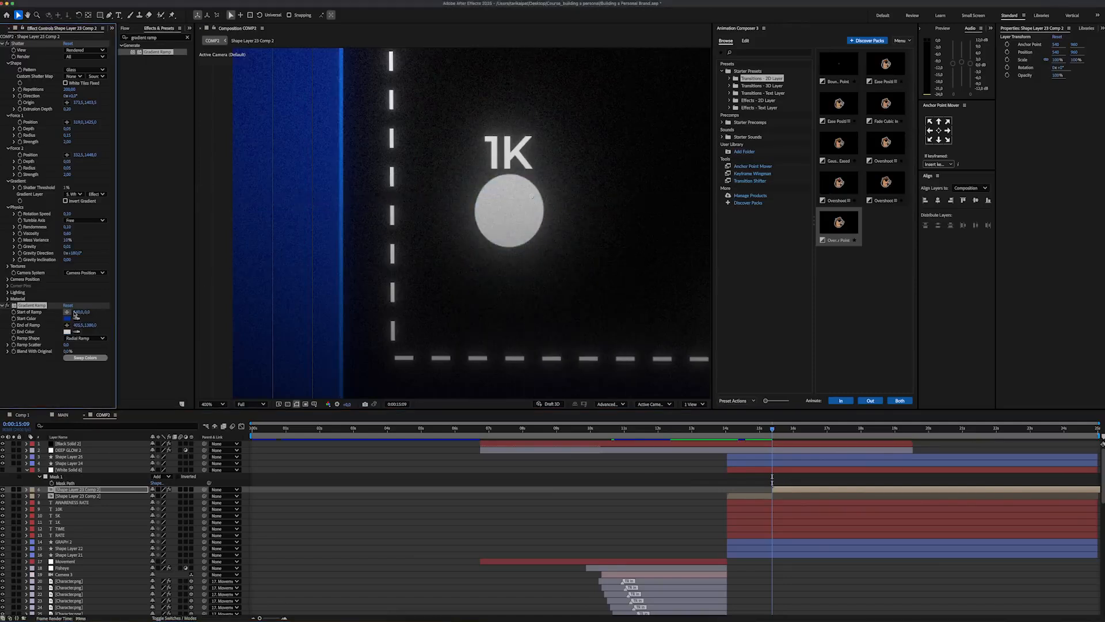
click(67, 312)
click(486, 236)
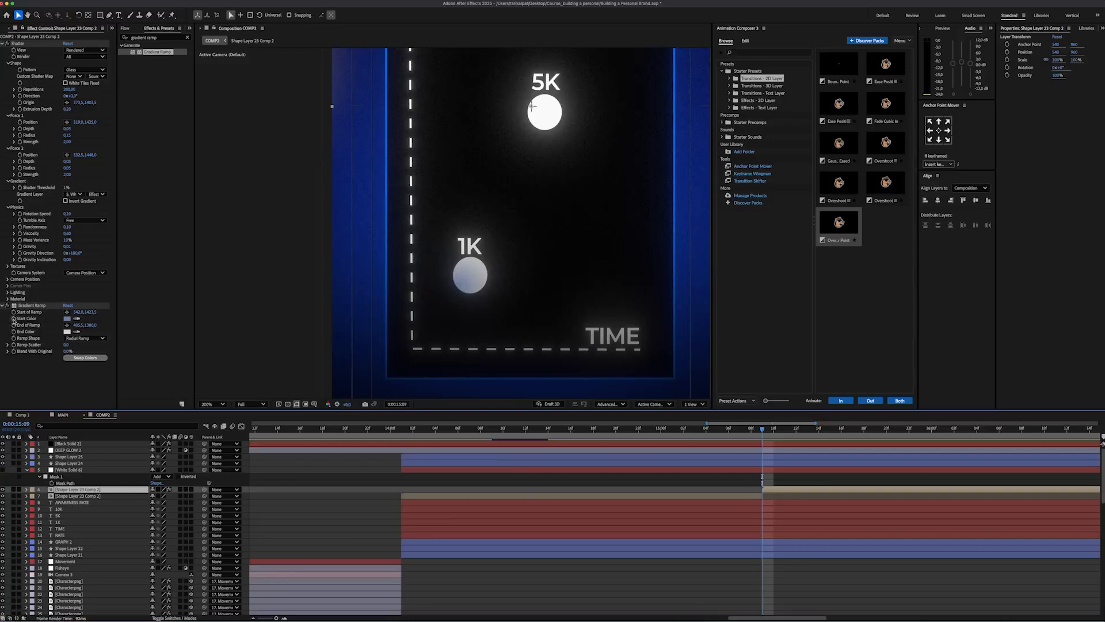
Step: Keyframe the ramp's start colour from white at 0:00:15:09 to blue at 0:00:15:11 and back to white
click(28, 325)
click(792, 491)
key(u)
drag(765, 429, 909, 429)
click(68, 319)
key(Return)
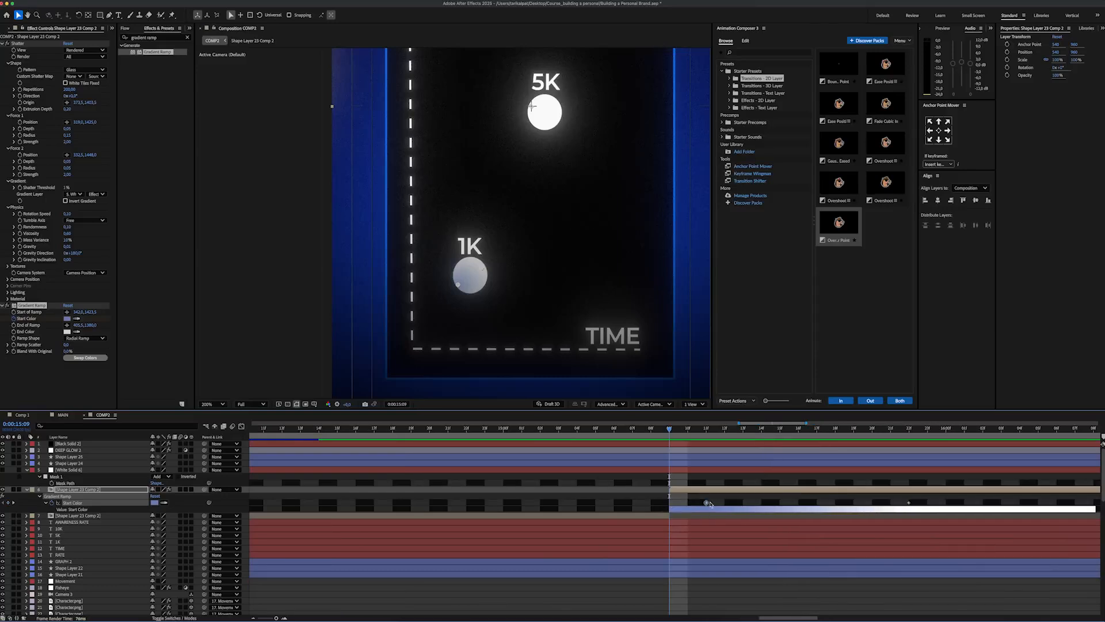
click(155, 502)
drag(500, 331, 433, 257)
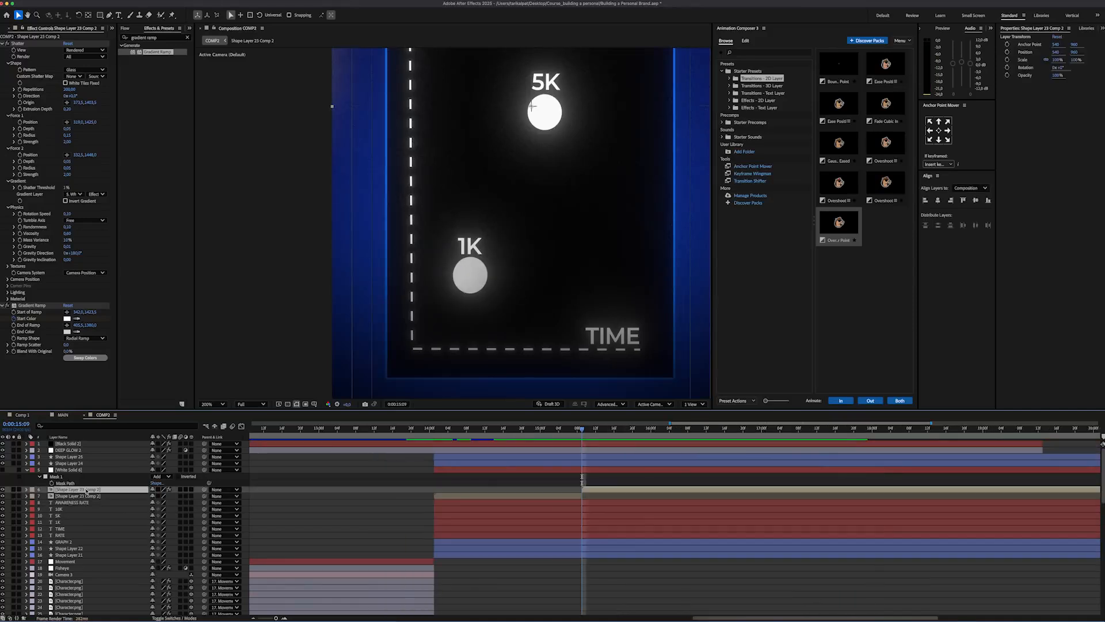
Step: Duplicate the shattered layer twice, rendering Pieces on the top copy and Layer on the two copies below
click(86, 490)
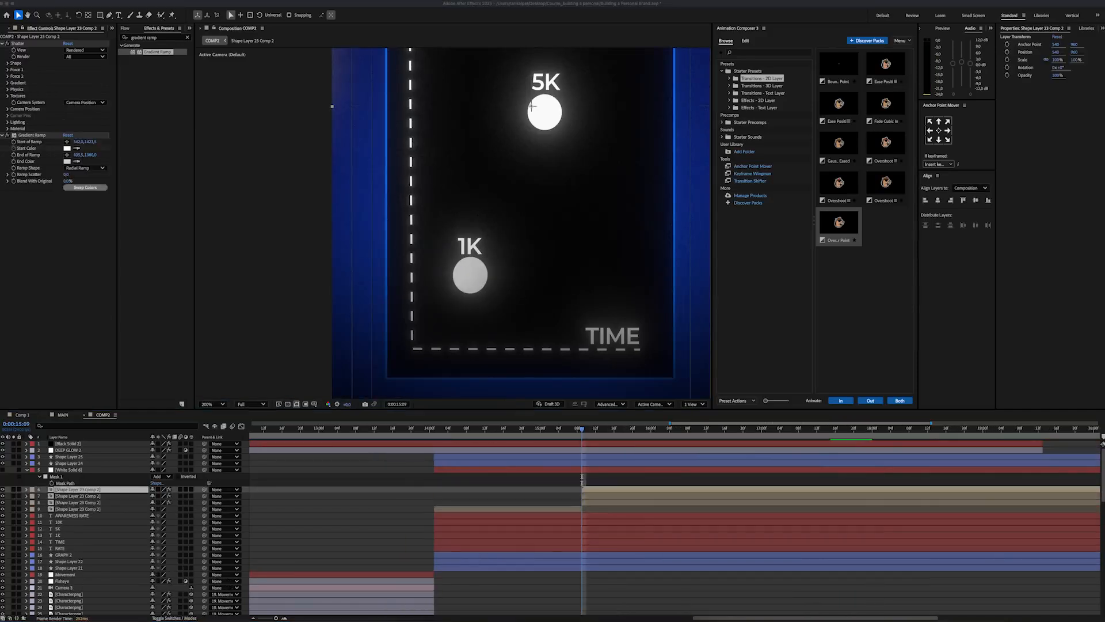
click(72, 57)
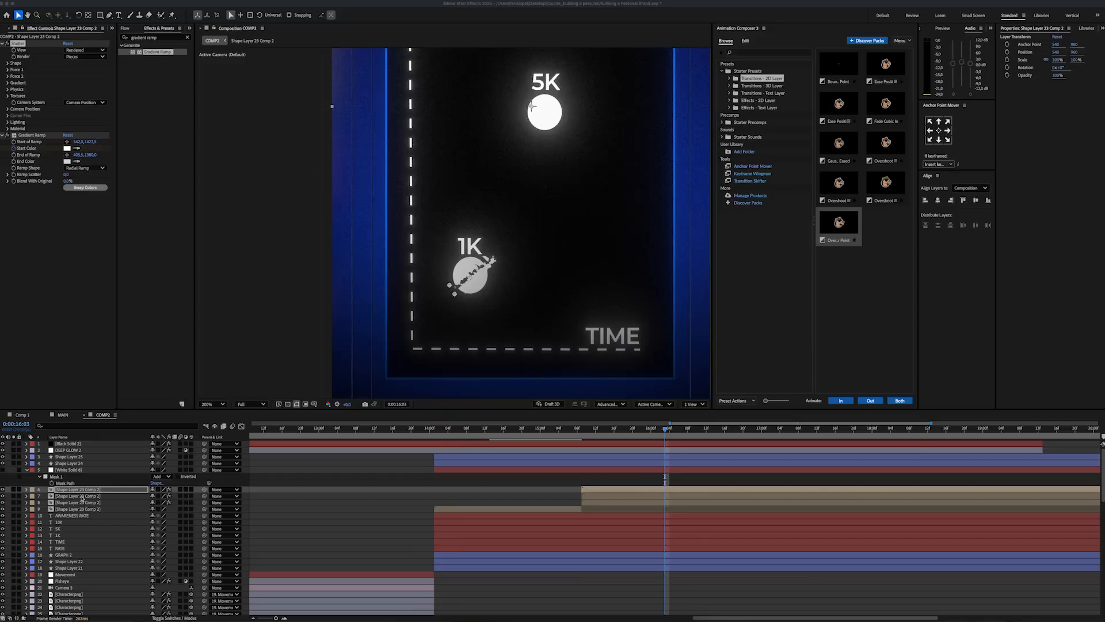
click(84, 496)
key(ctrl+Down)
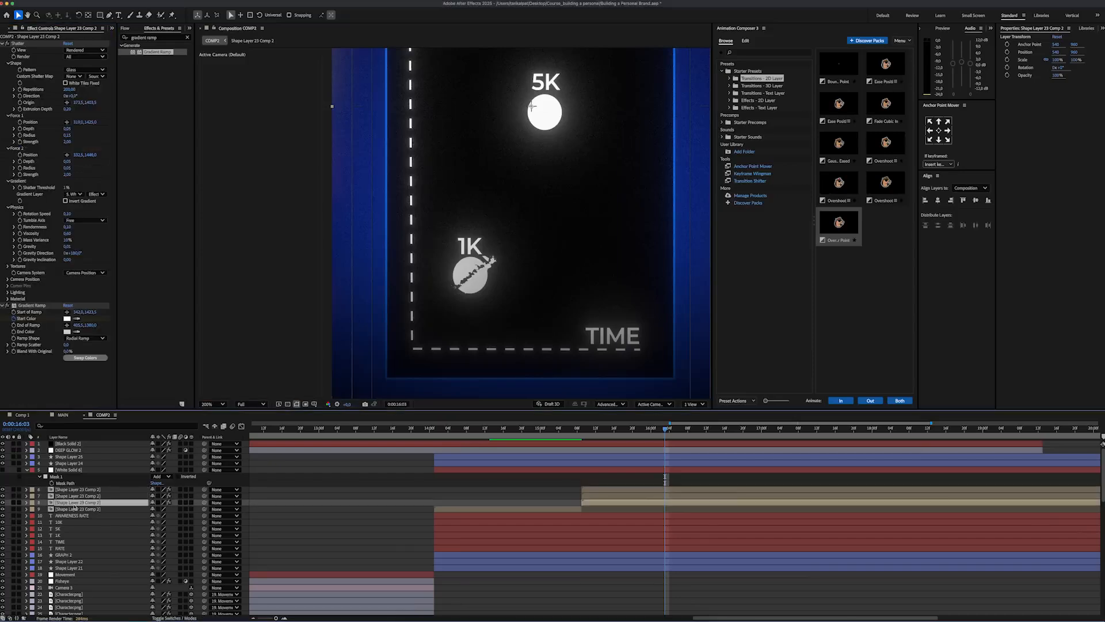
click(86, 56)
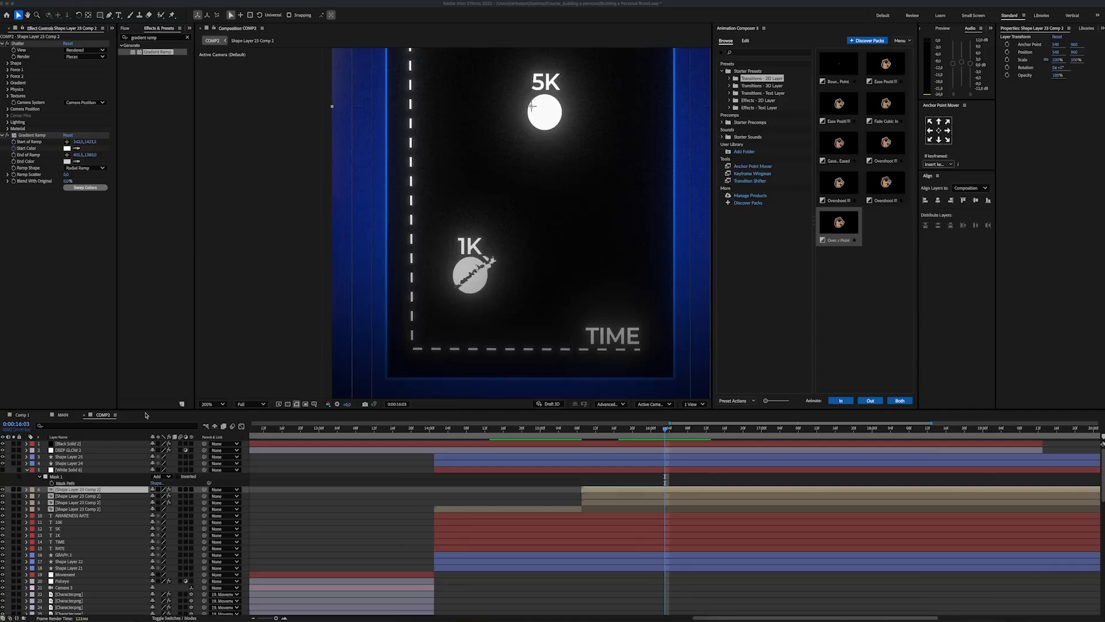
click(77, 495)
Step: Hide the Pieces layer and mask the upper-left half of the 1K circle along the crack on the copy below
click(2, 489)
click(77, 496)
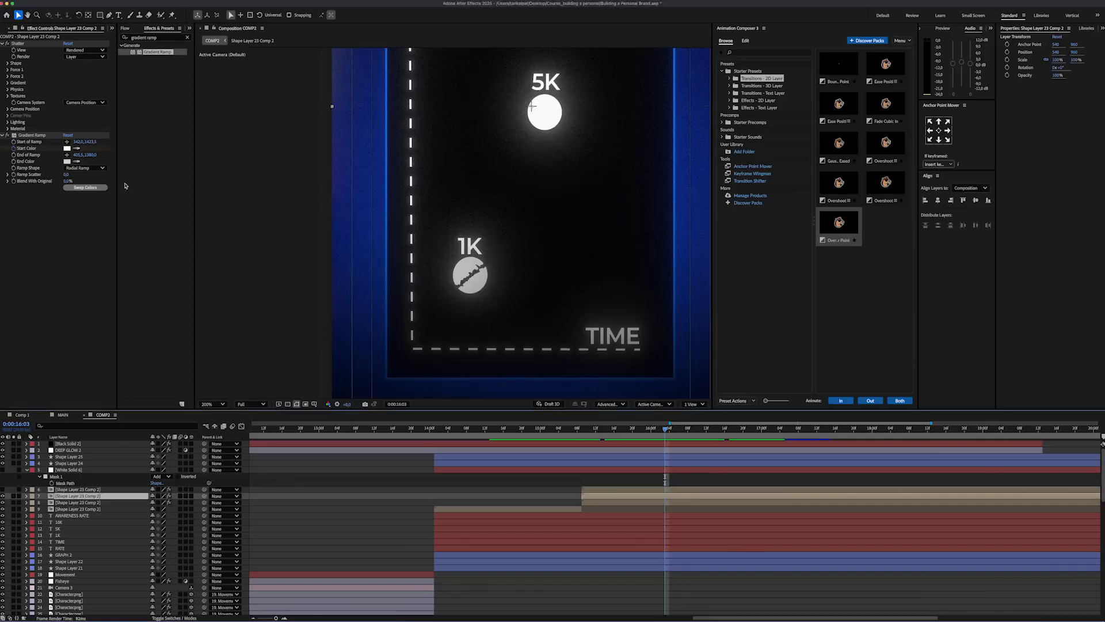
click(109, 15)
scroll(458, 295, up, 2)
click(443, 267)
click(459, 257)
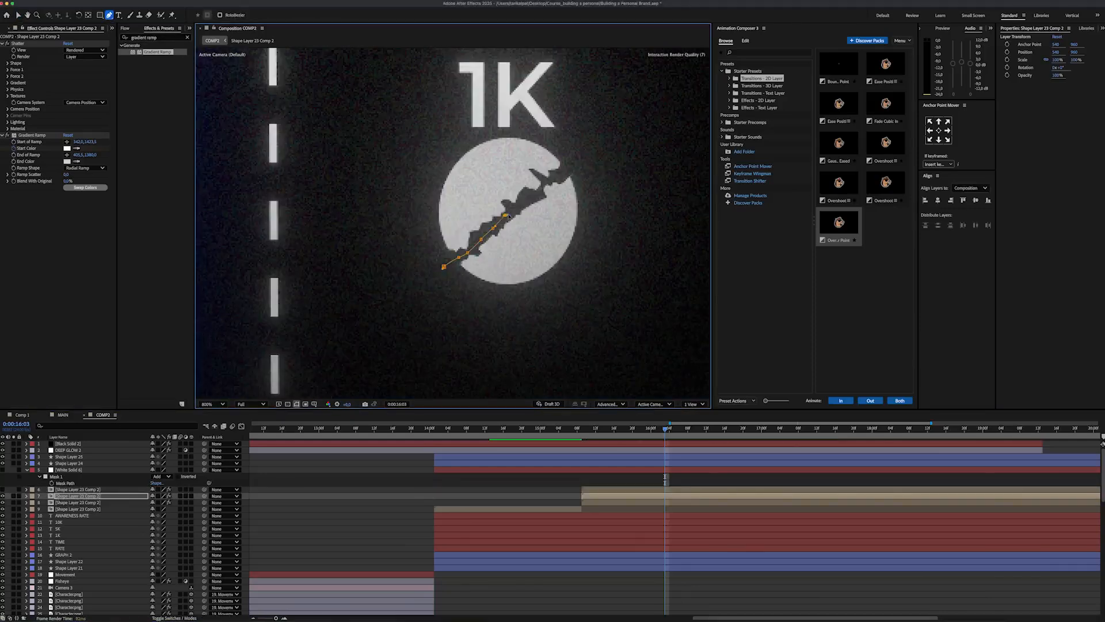
click(548, 125)
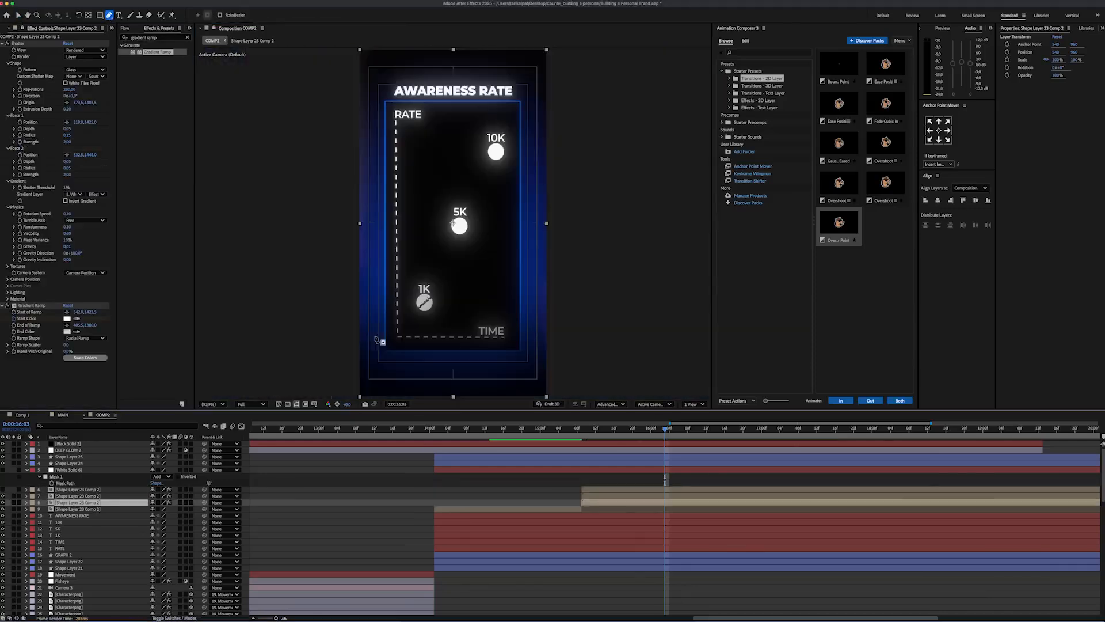
Step: Mask the lower-right half of the 1K circle along the crack on the third shattered copy
scroll(413, 310, up, 3)
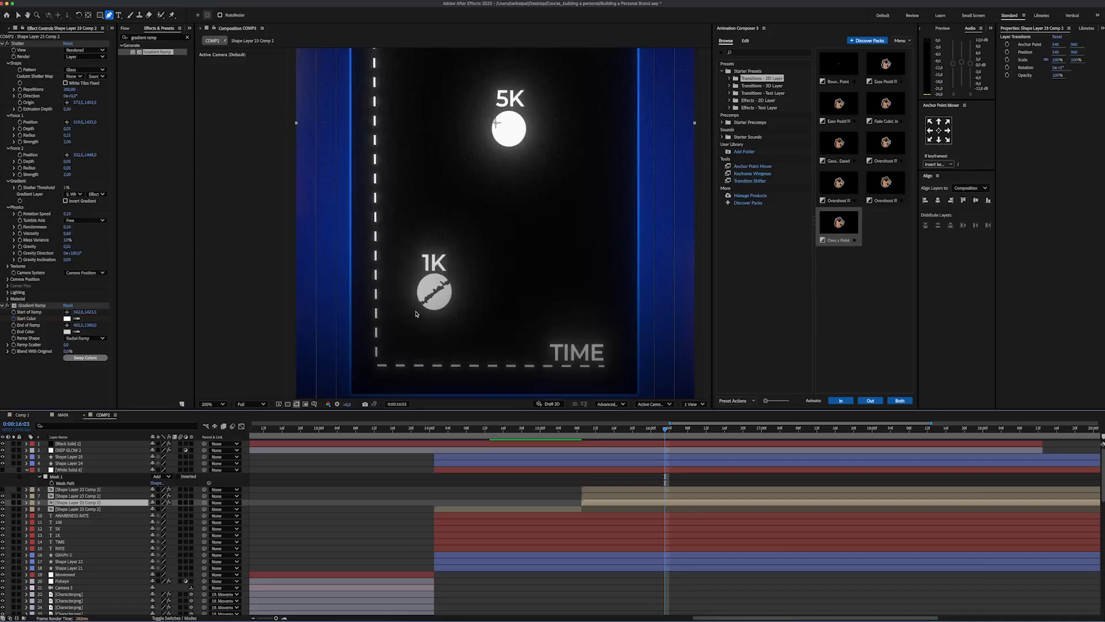
click(422, 299)
click(431, 313)
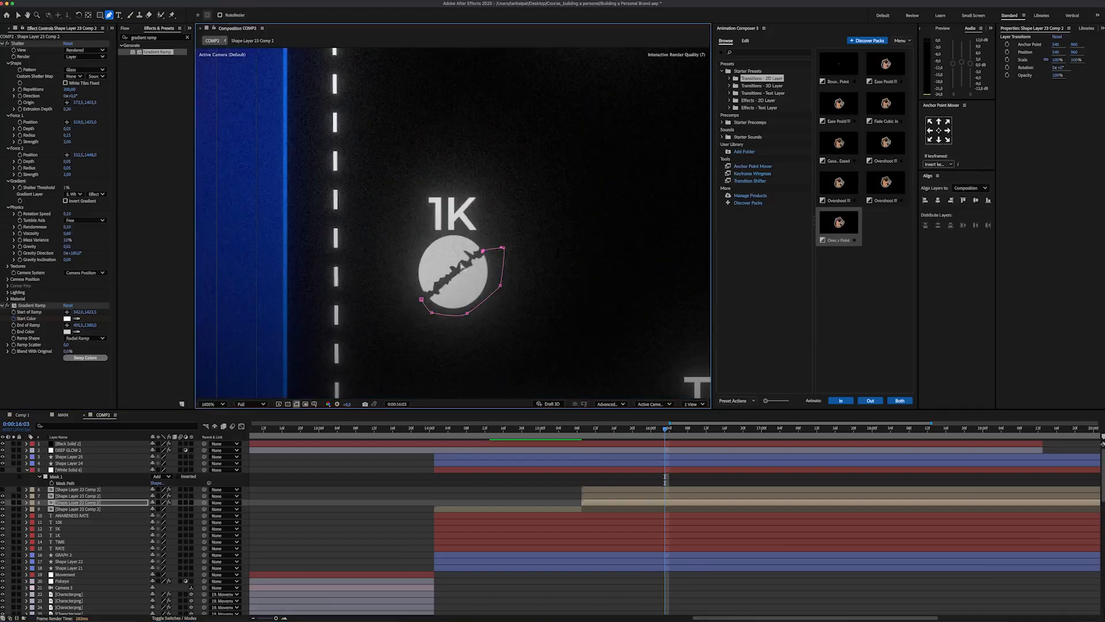
scroll(464, 268, up, 2)
click(475, 256)
scroll(426, 316, down, 1)
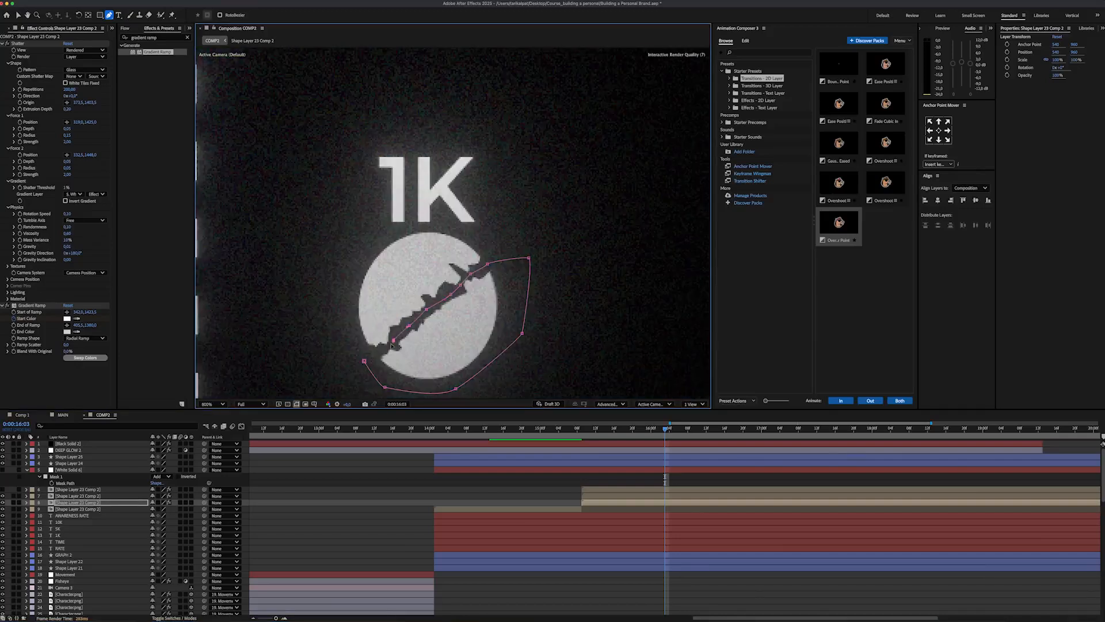
Step: Move the anchor points of the shattered circle layers onto the 1K circle
key(shift+slash)
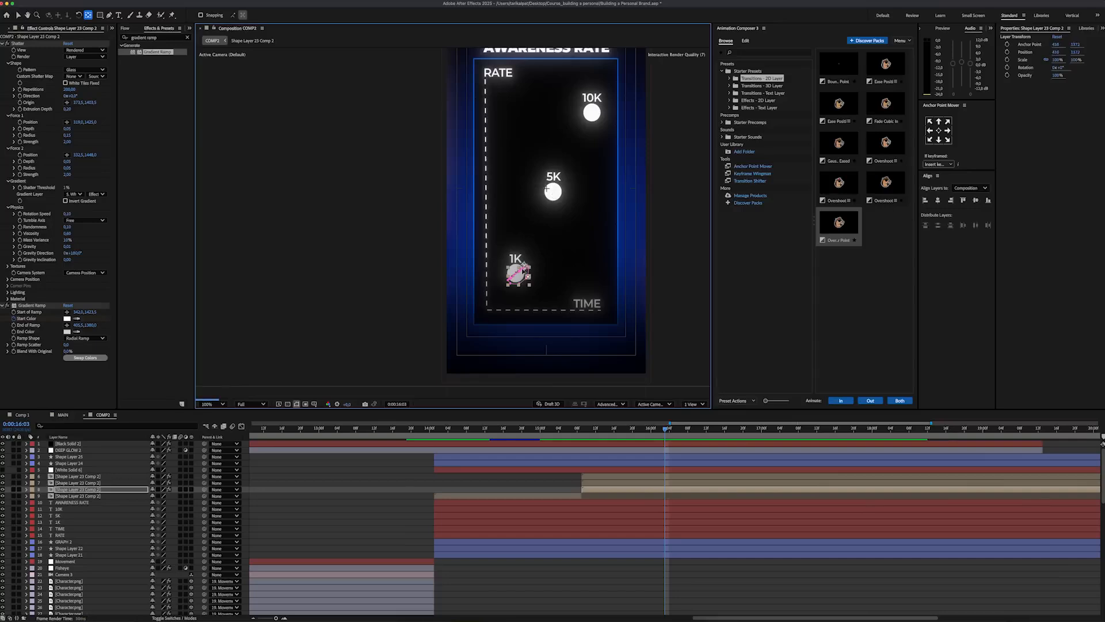
scroll(517, 280, up, 2)
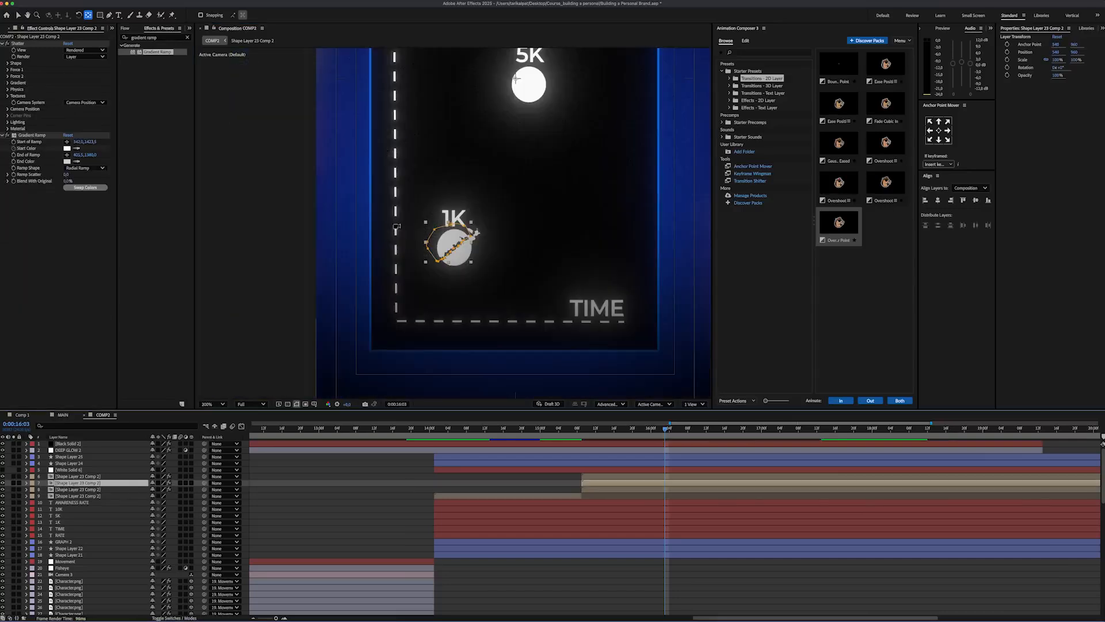
drag(515, 79, 452, 239)
click(78, 476)
drag(515, 79, 457, 244)
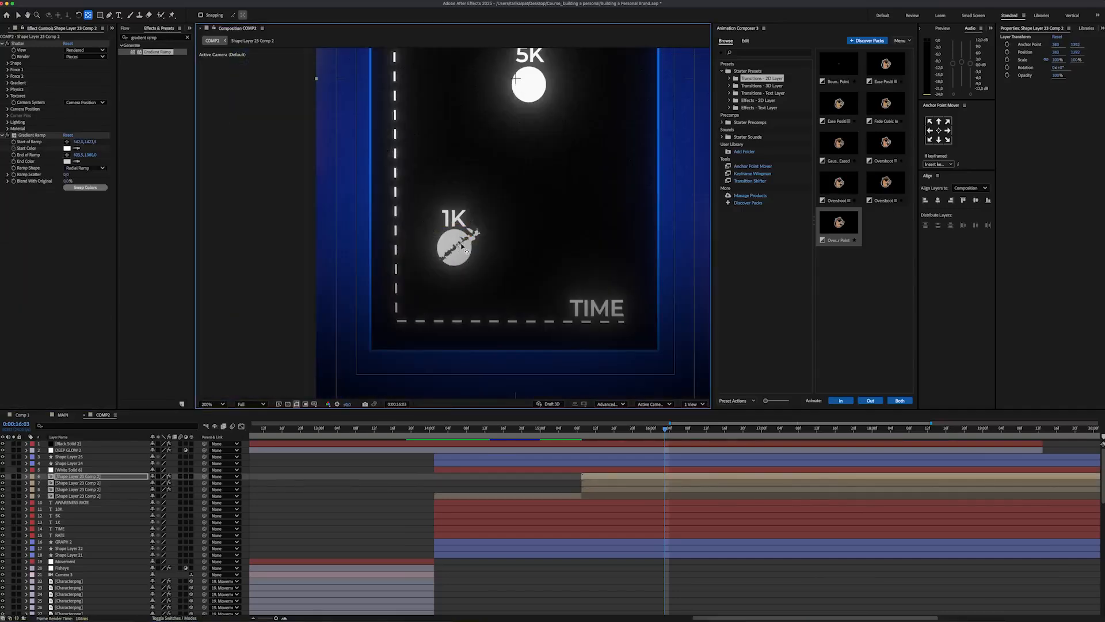
key(v)
Step: Add Position and Rotation keyframes at 0:00:15:09 to both circle-half layers and reveal their keyframed properties
click(78, 482)
shift+click(78, 489)
drag(633, 430, 581, 439)
key(p)
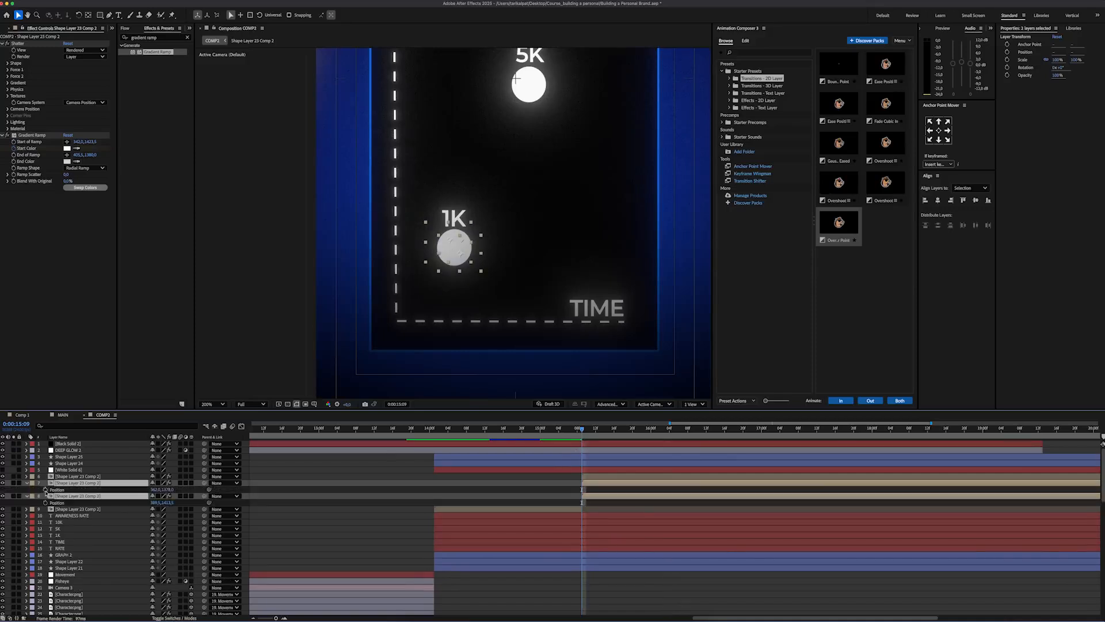
click(45, 490)
key(r)
click(45, 490)
key(u)
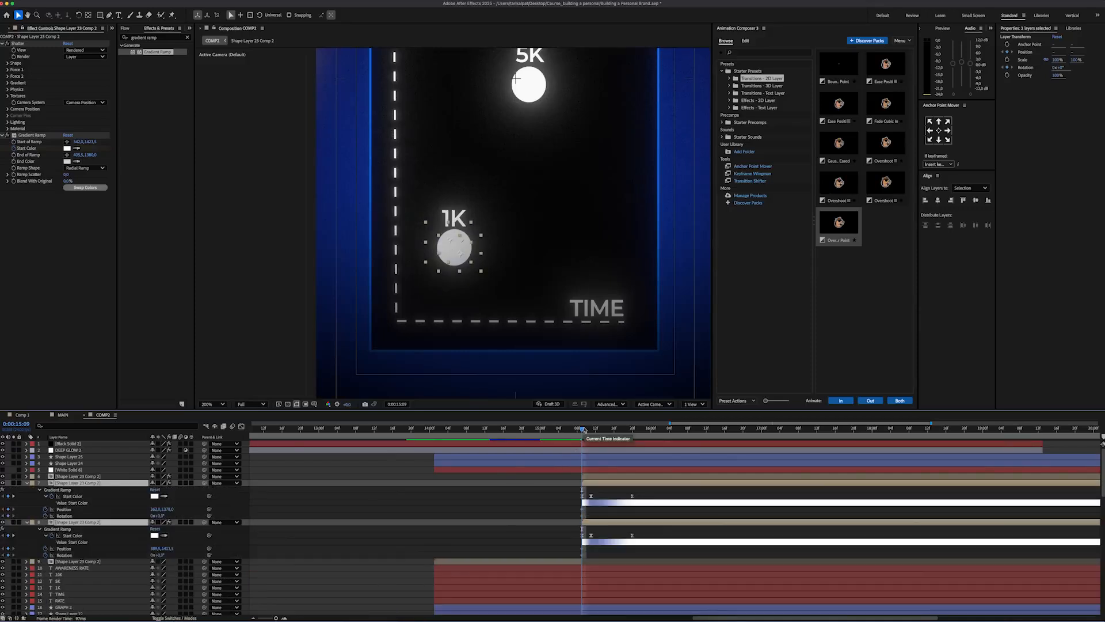
Step: At 0:00:16:10, move the two circle halves slightly apart and rotate them, and preview the break
drag(583, 430, 707, 430)
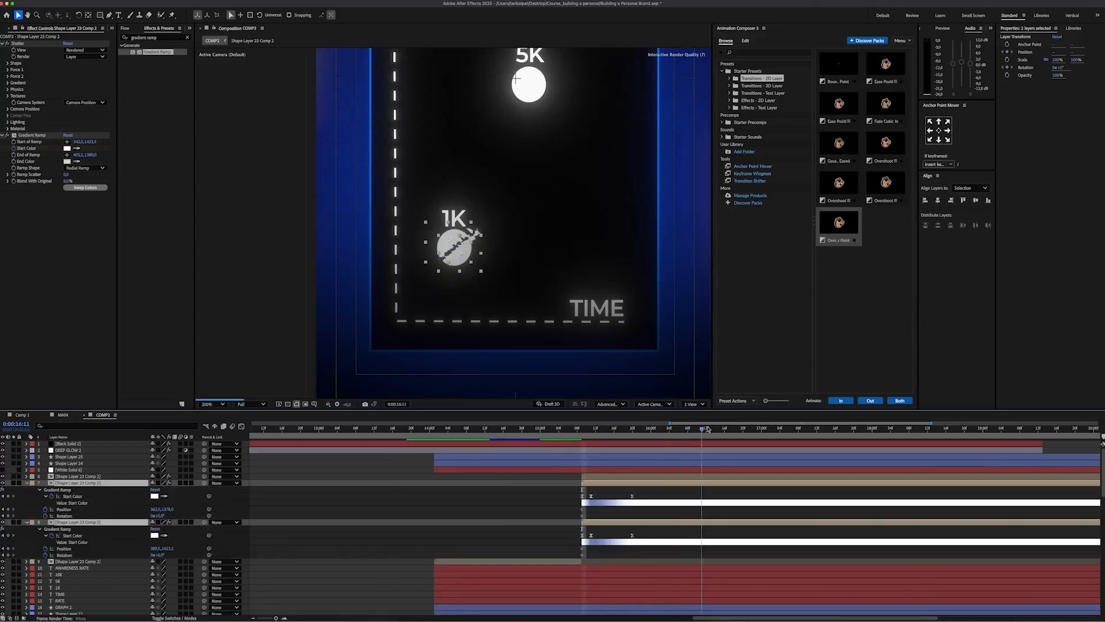
click(94, 510)
drag(168, 509, 158, 555)
click(64, 548)
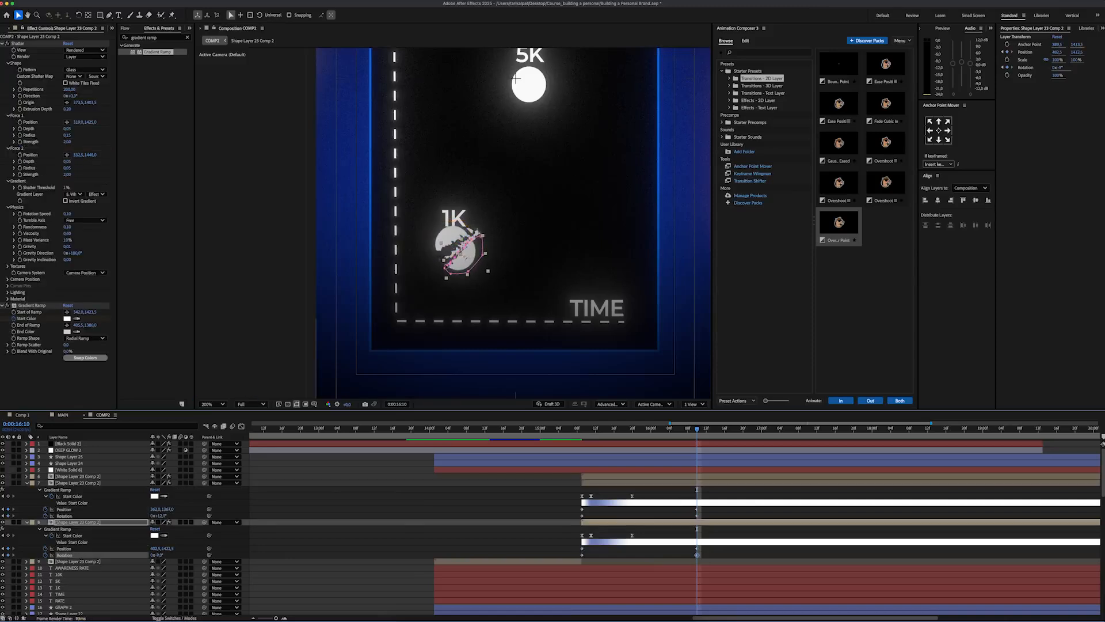
drag(465, 266, 467, 266)
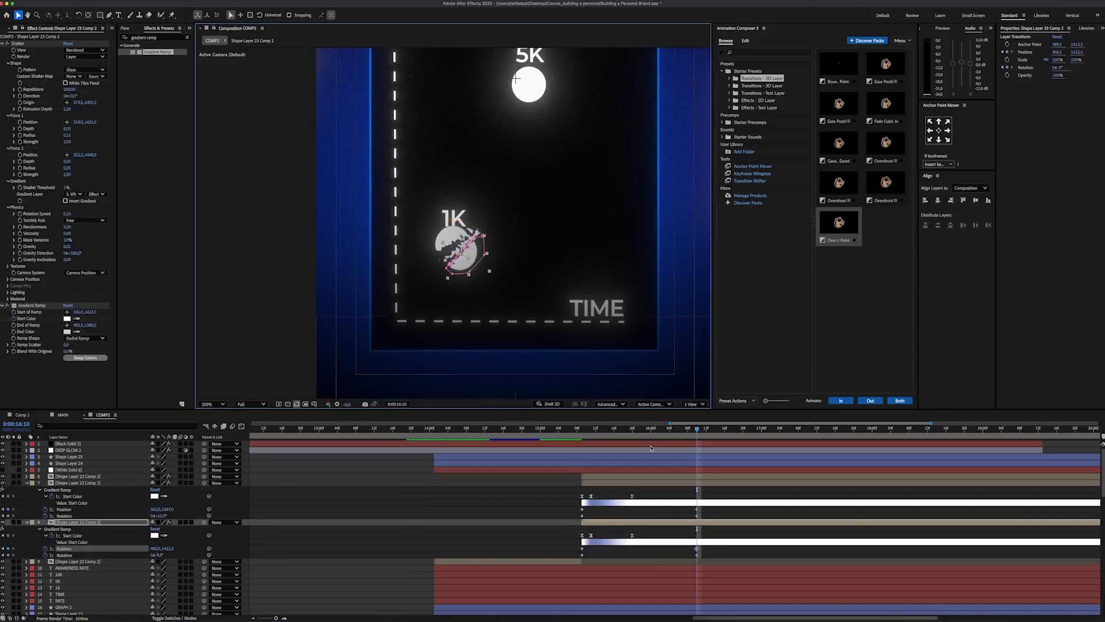
key(space)
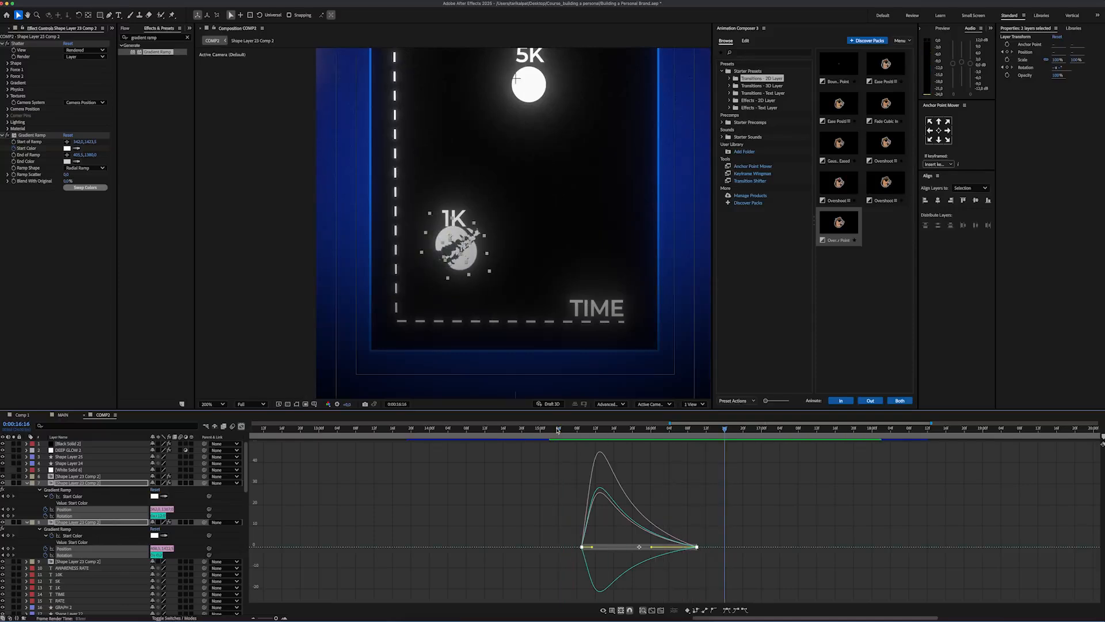
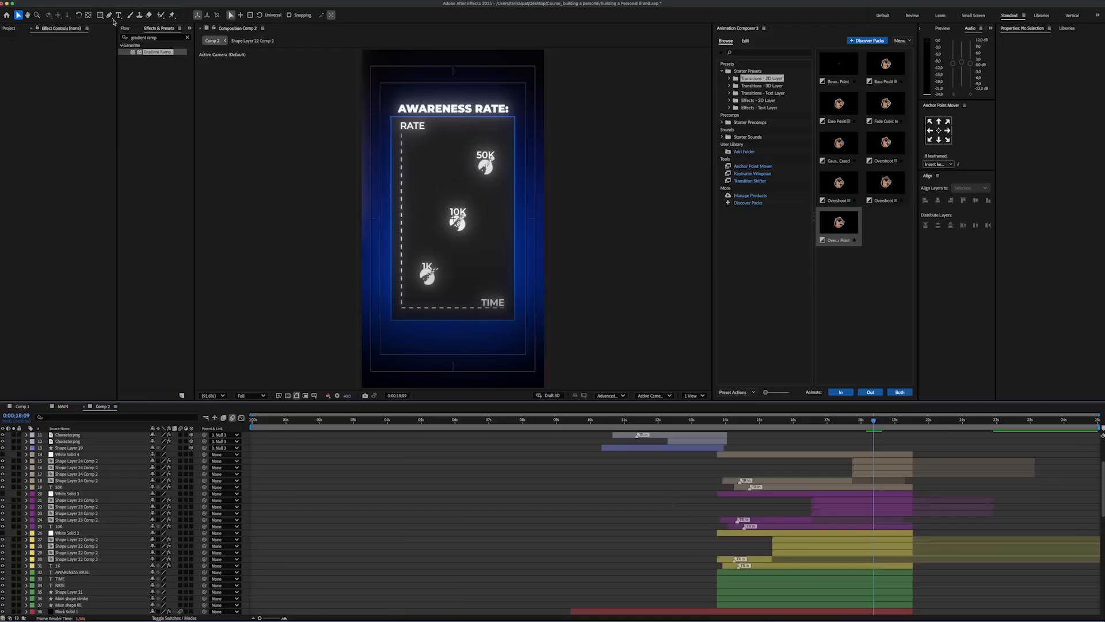
Step: Give new shapes a solid stroke in saturated blue
click(244, 14)
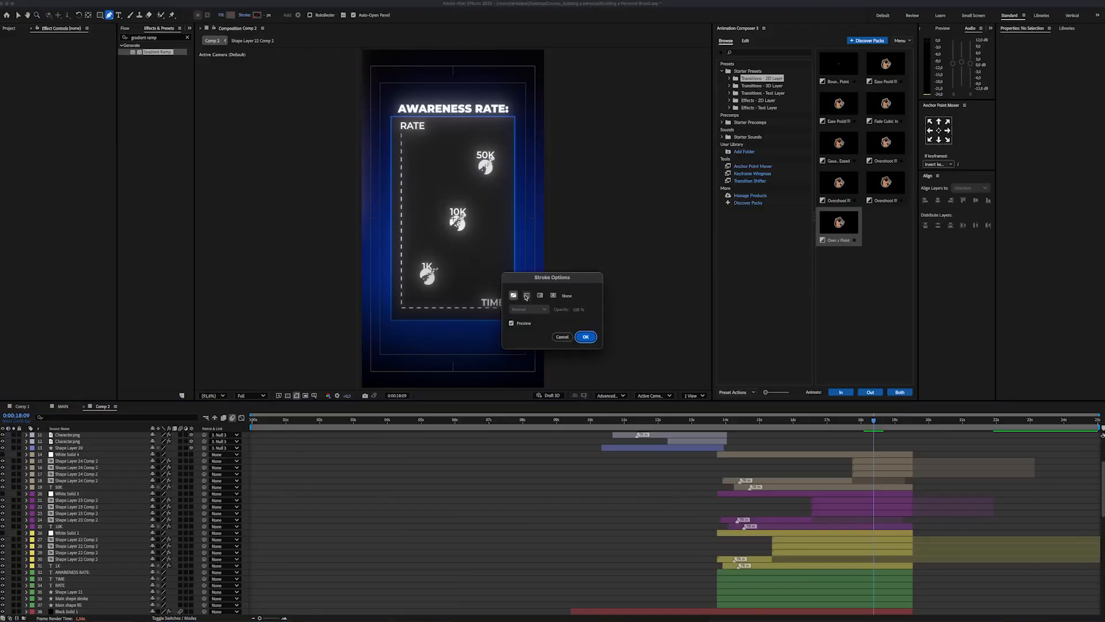
click(525, 296)
click(258, 15)
click(568, 305)
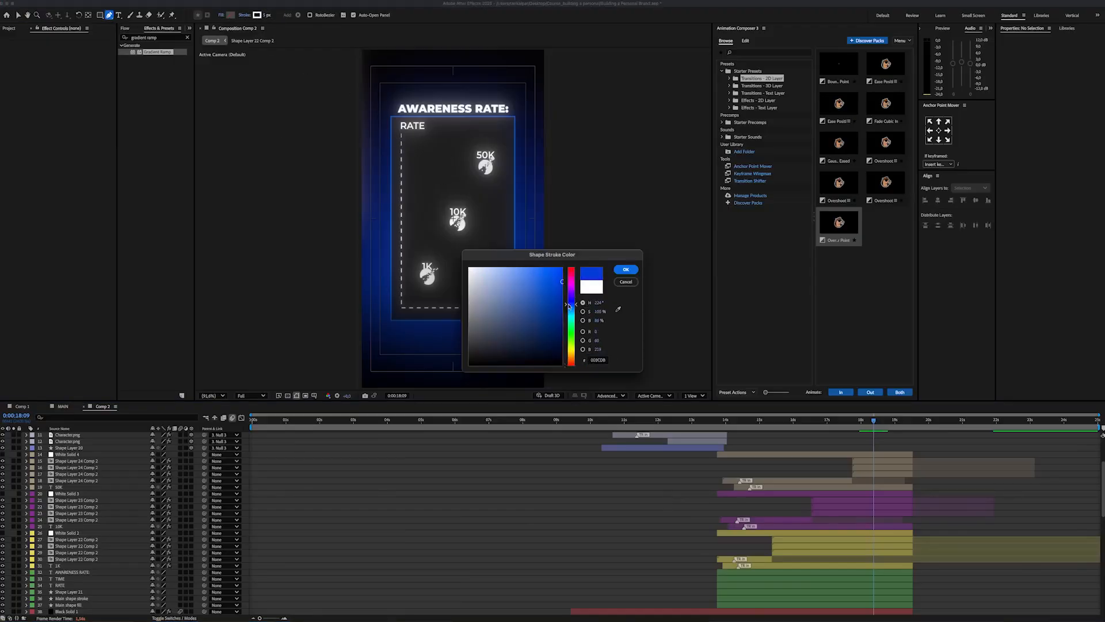
key(Return)
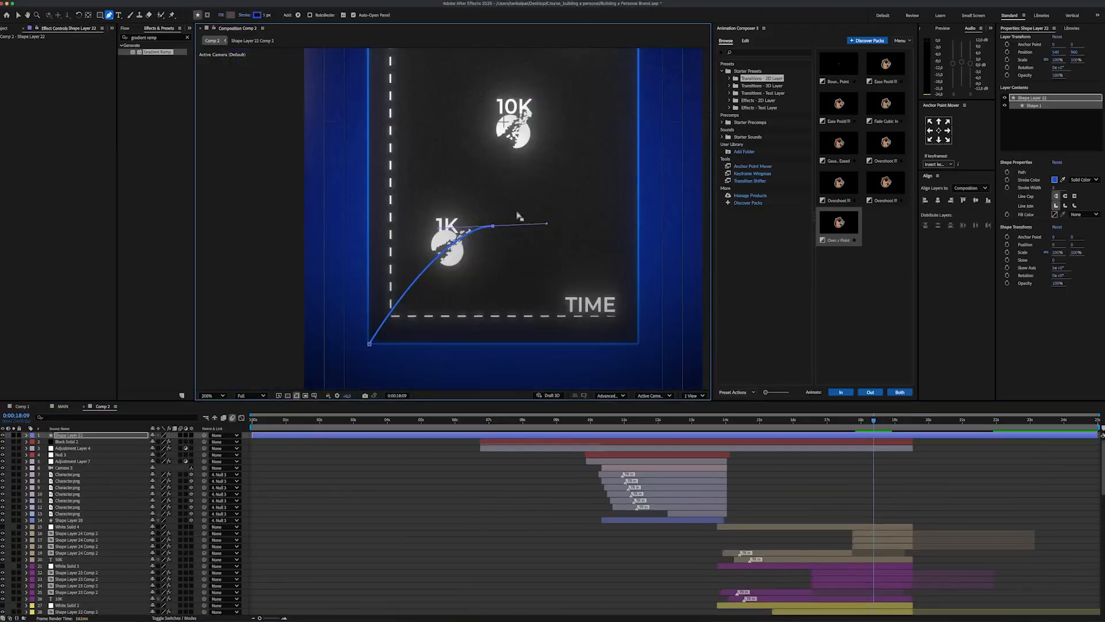
Step: Draw a smooth curved line from the graph's lower-left corner through the 1K, 10K and 50K circles to its upper-right corner
drag(484, 213, 482, 228)
drag(509, 142, 494, 224)
drag(535, 115, 567, 79)
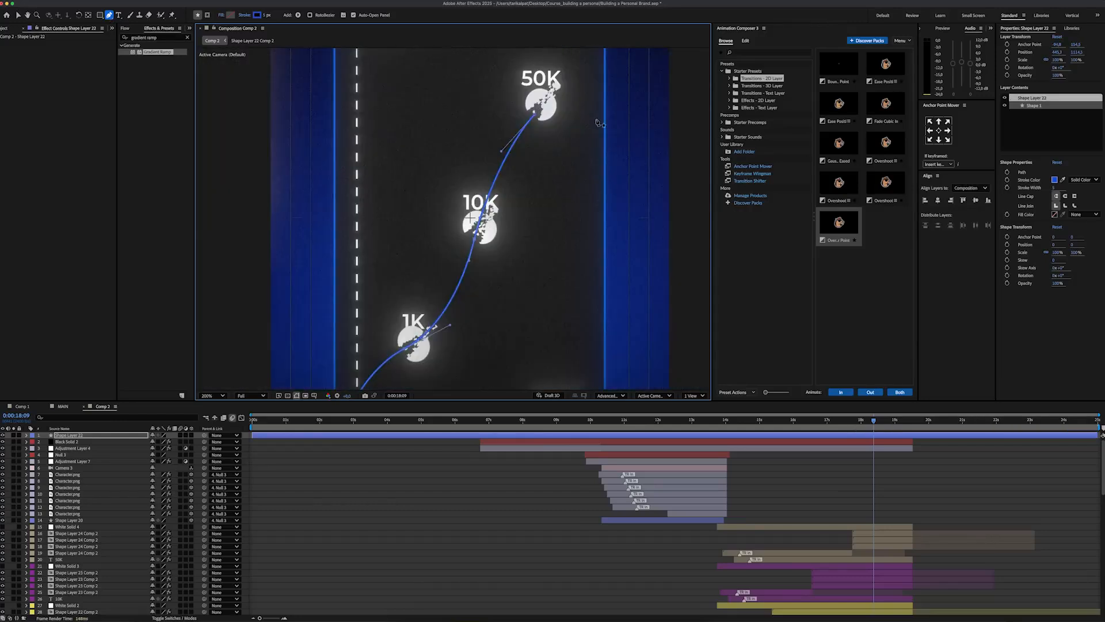
drag(597, 122, 570, 243)
drag(581, 113, 586, 95)
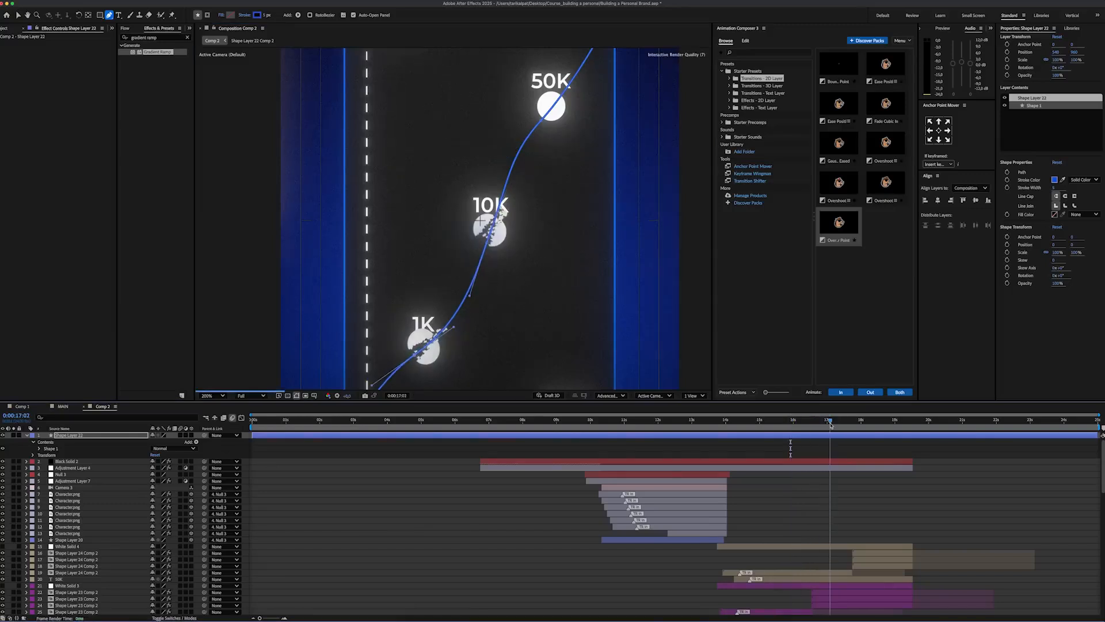
Step: Add Trim Paths to the curved line and keyframe its End at 0% at 0:00:14:02 and 100% at 0:00:19:10
click(298, 15)
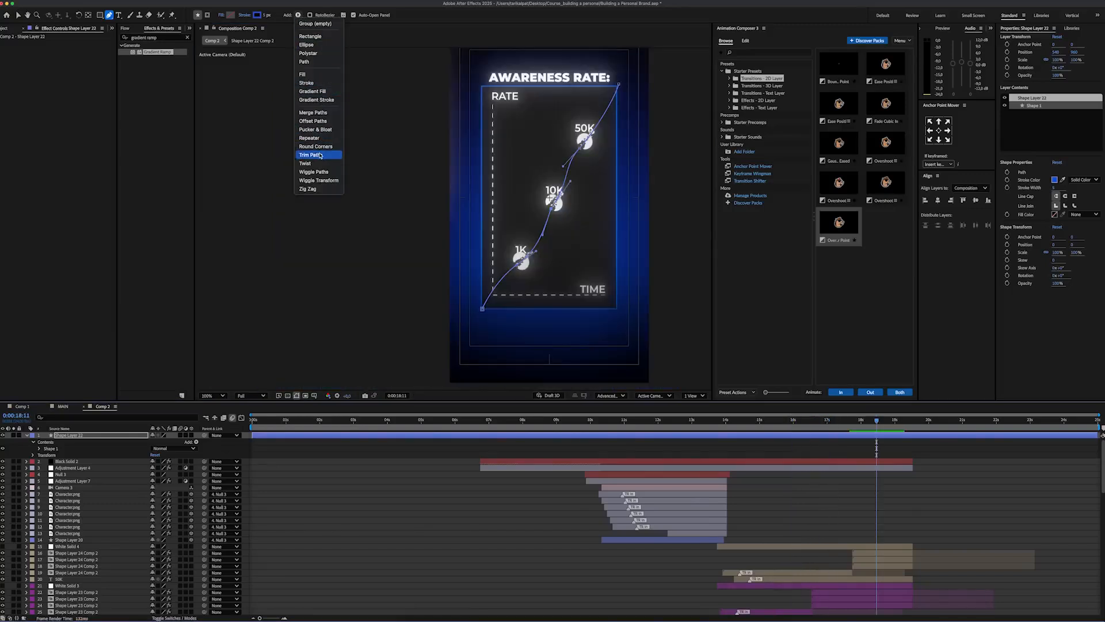
click(320, 155)
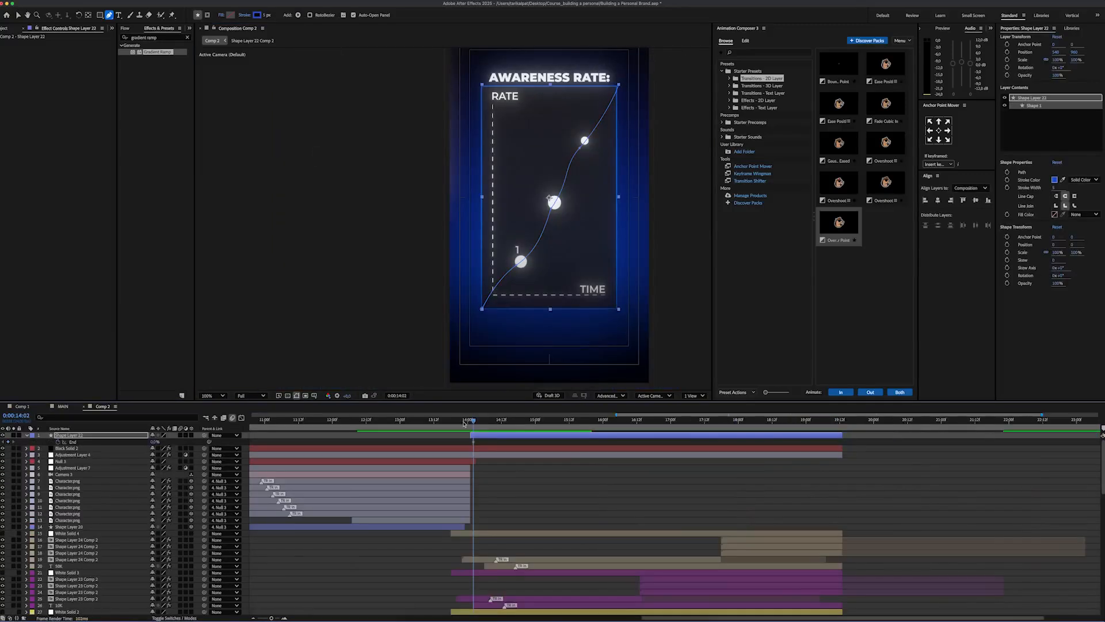
key(space)
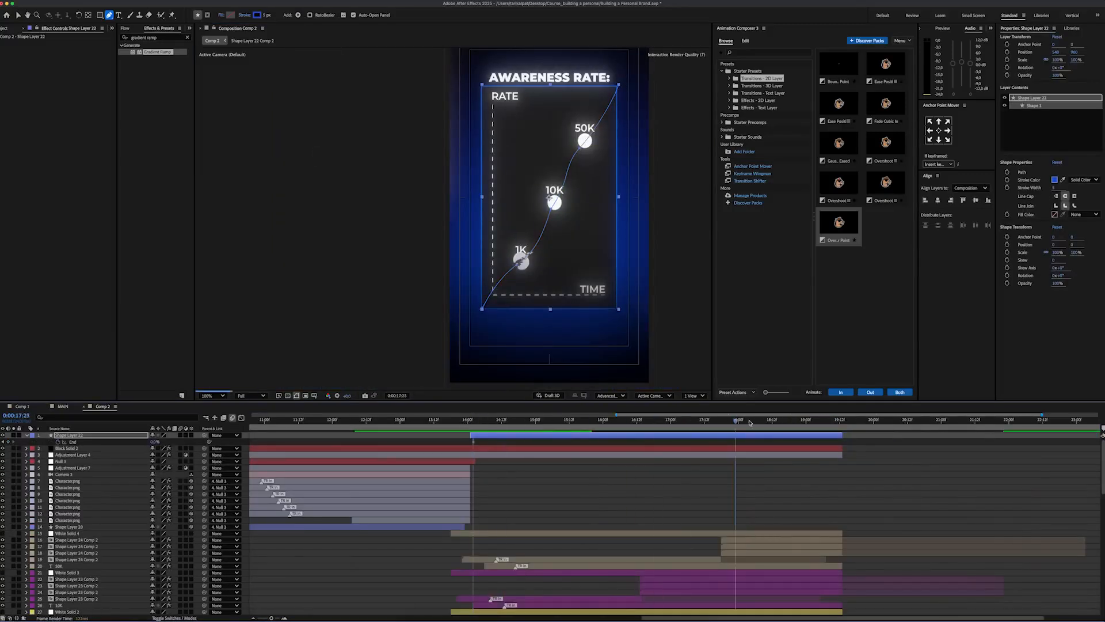
click(155, 441)
text(100)
key(Return)
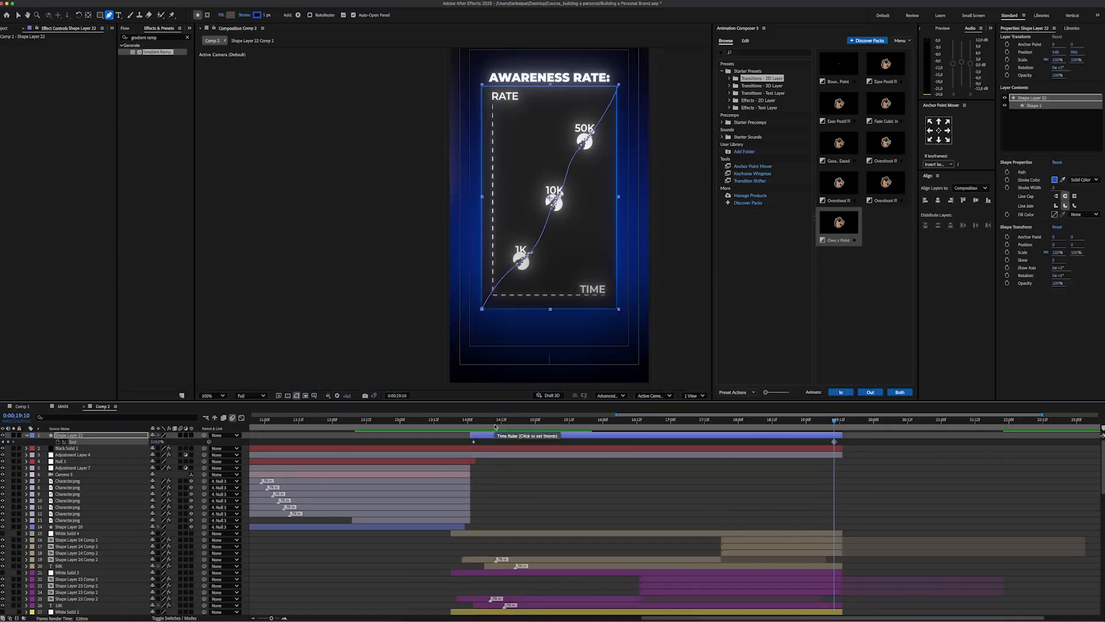
Step: Keyframe the line's Trim Paths End at 0:00:15:10, around 0:00:16:11 and at 0:00:17:19 to time its tip to the 1K, 10K and 50K circles
click(566, 420)
scroll(521, 265, up, 5)
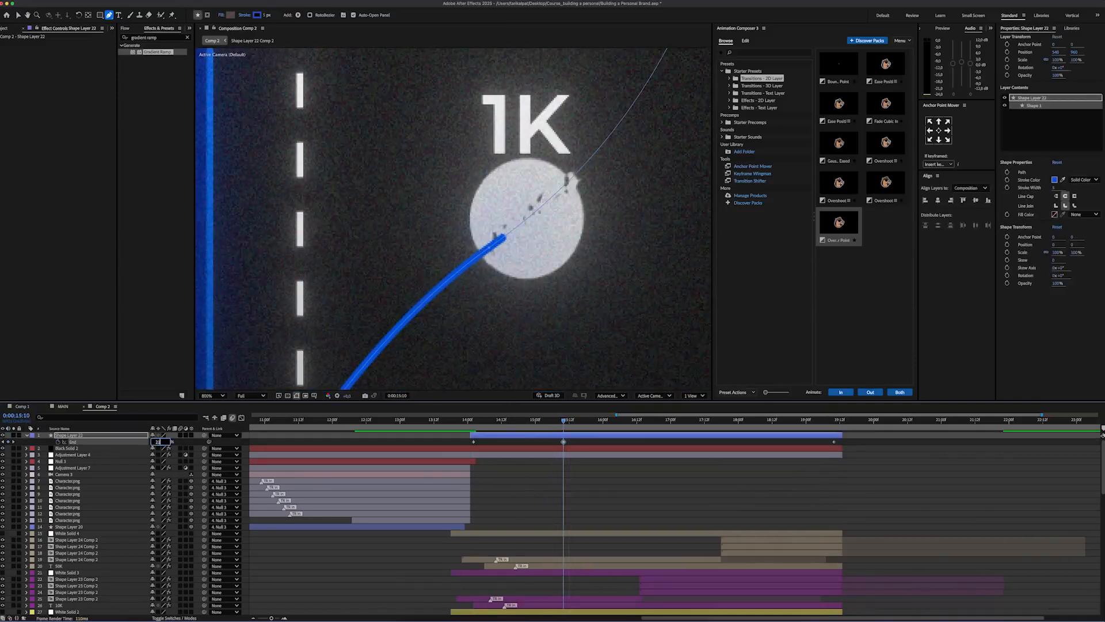
key(Return)
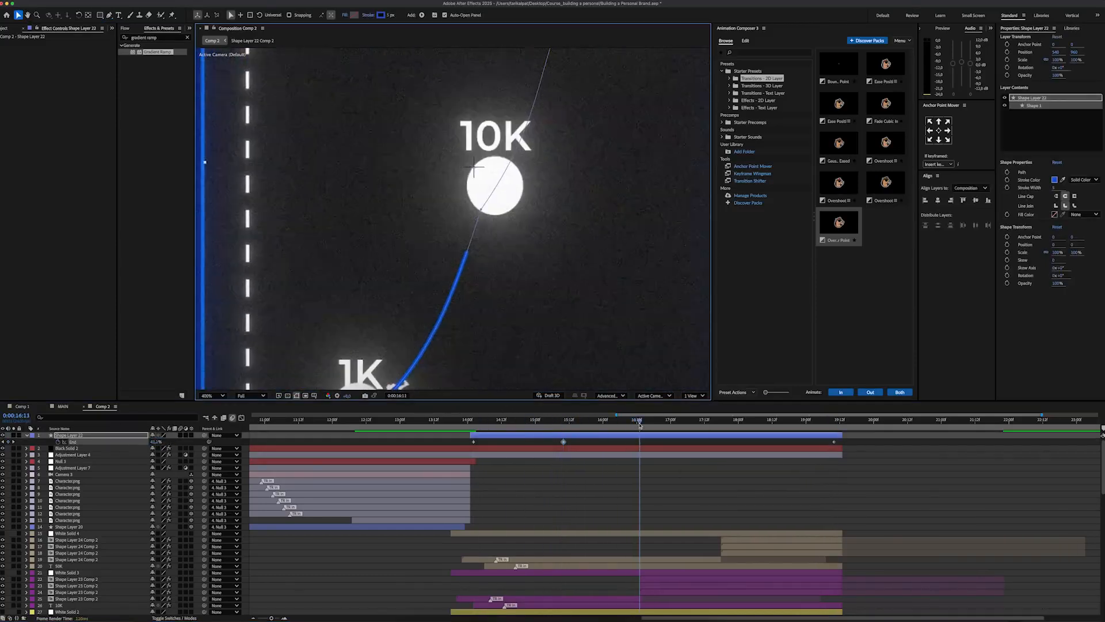
click(155, 442)
text(36)
key(Return)
click(723, 421)
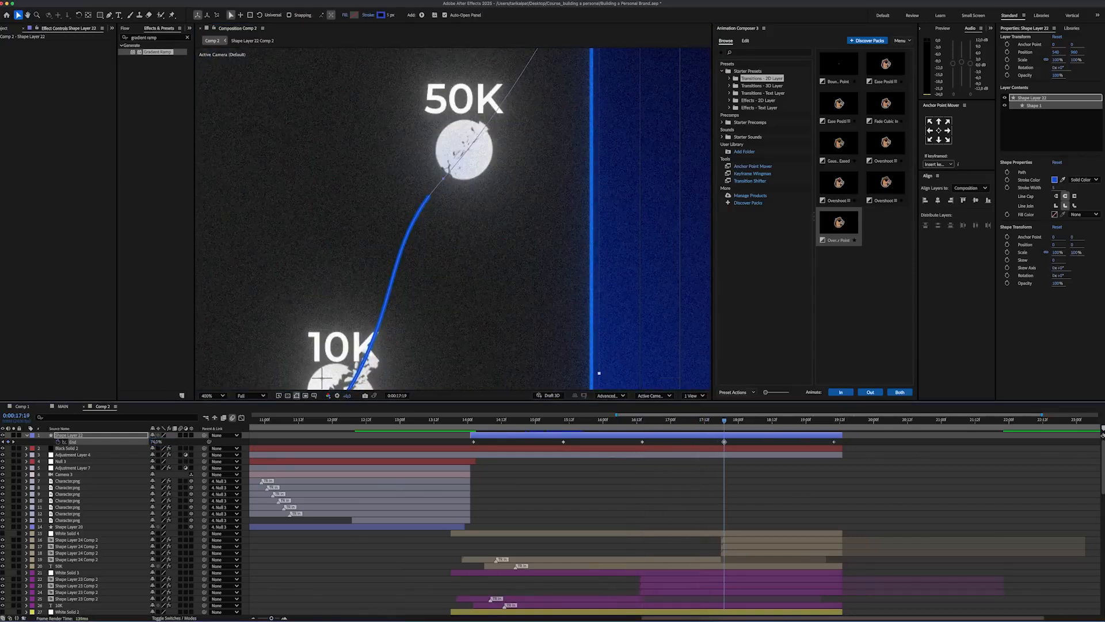
Step: Pre-compose the curved line layer as LINE and apply the Deep Glow effect to it
right_click(574, 547)
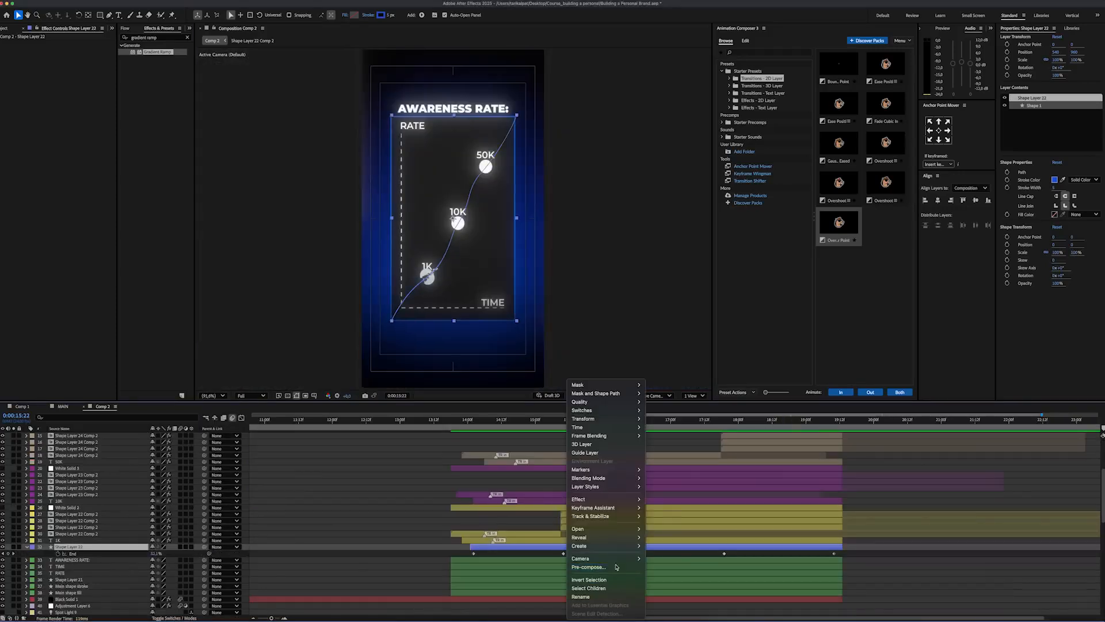
click(604, 566)
text(LINE)
key(Return)
click(156, 37)
text(deep glow)
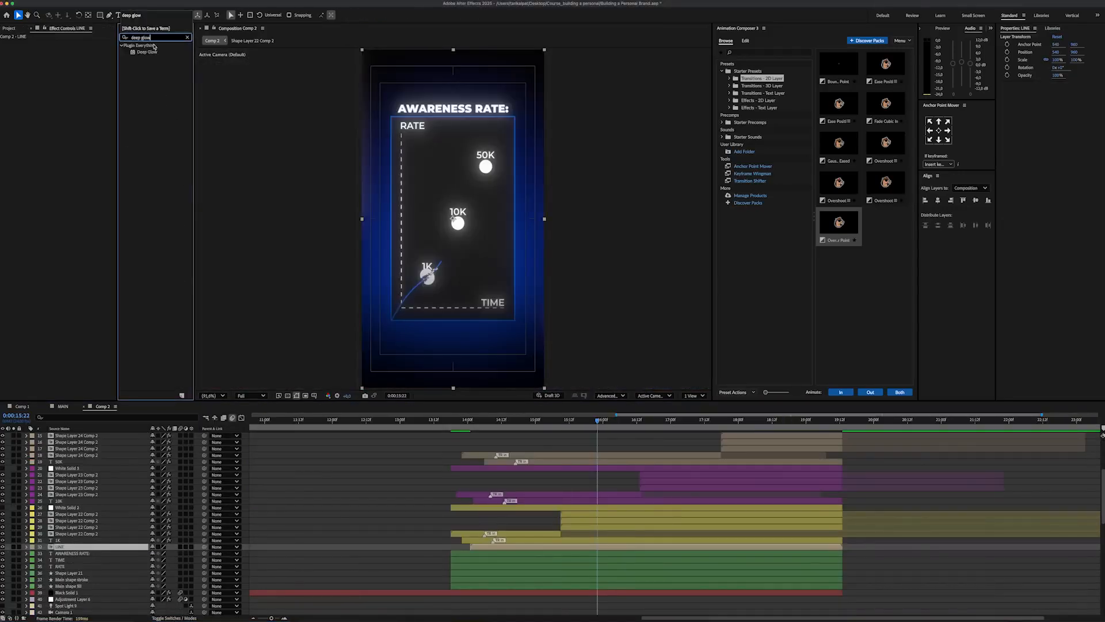
drag(148, 51, 59, 60)
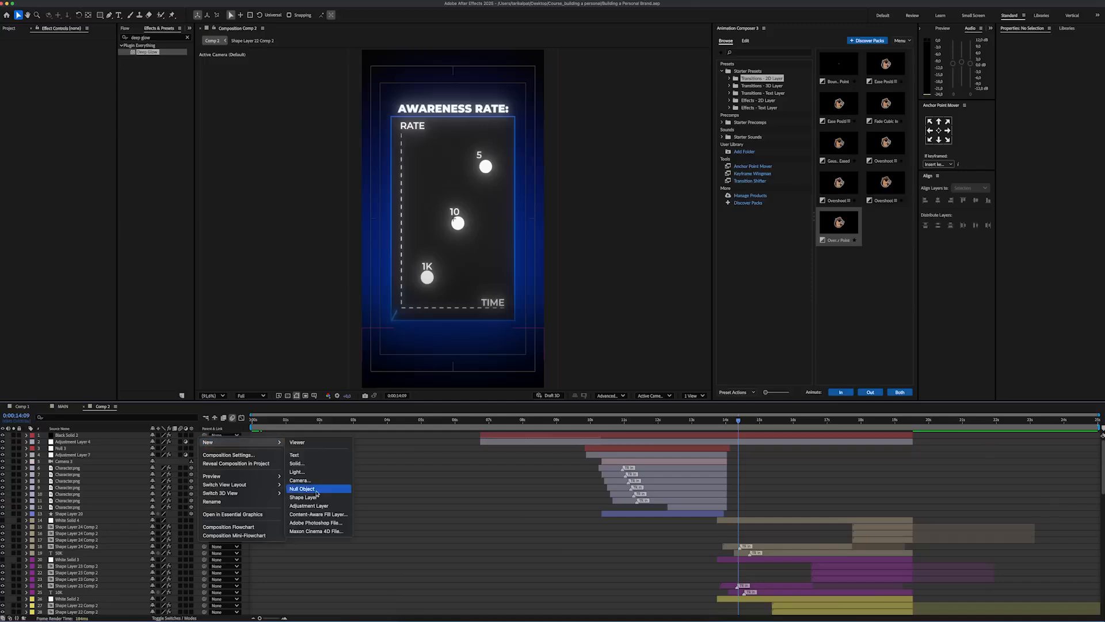
Step: Create a null object named movement and place it directly above the graph layers in the layer stack
click(323, 486)
key(Return)
text(movement)
key(Return)
drag(73, 437, 75, 523)
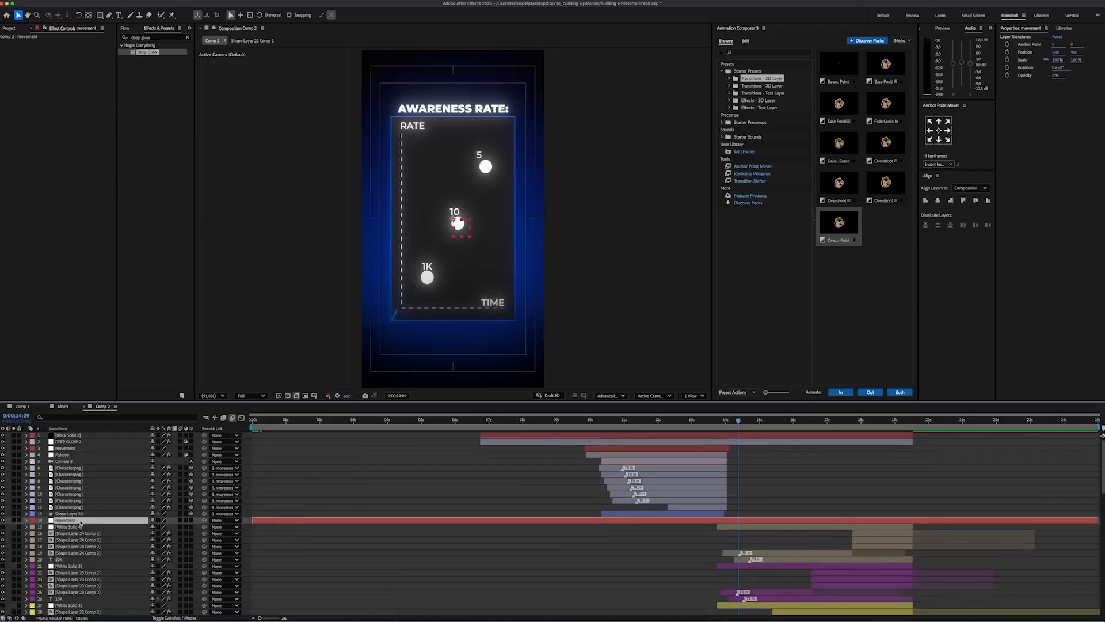
Step: Parent all the awareness-rate graph layers to the new movement null
click(76, 527)
scroll(76, 527, down, 5)
shift+click(72, 538)
scroll(77, 533, up, 5)
drag(204, 526, 75, 520)
click(76, 521)
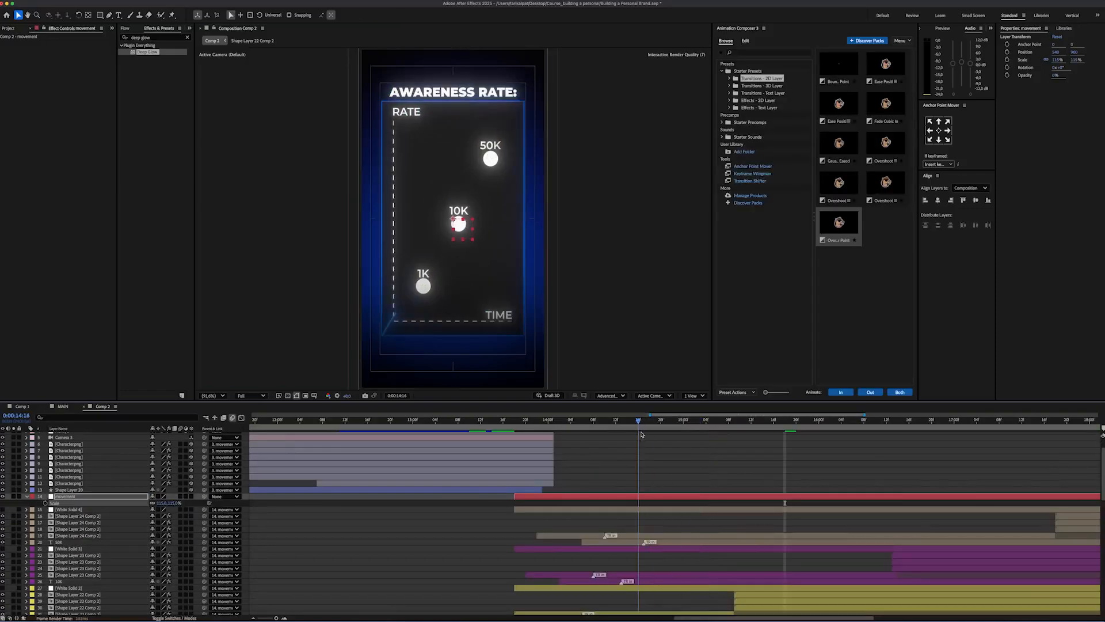
Step: Keyframe the movement null's Scale from 100% at its start to 115% at 0:00:14:22 with eased speed, and preview it
key(minus)
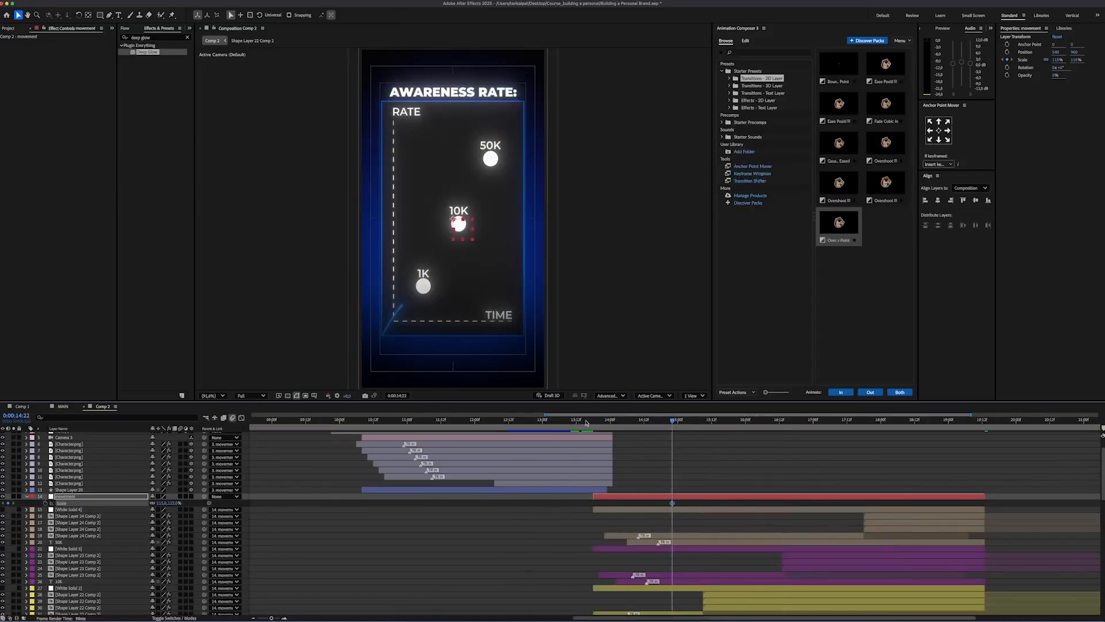
click(593, 420)
click(165, 502)
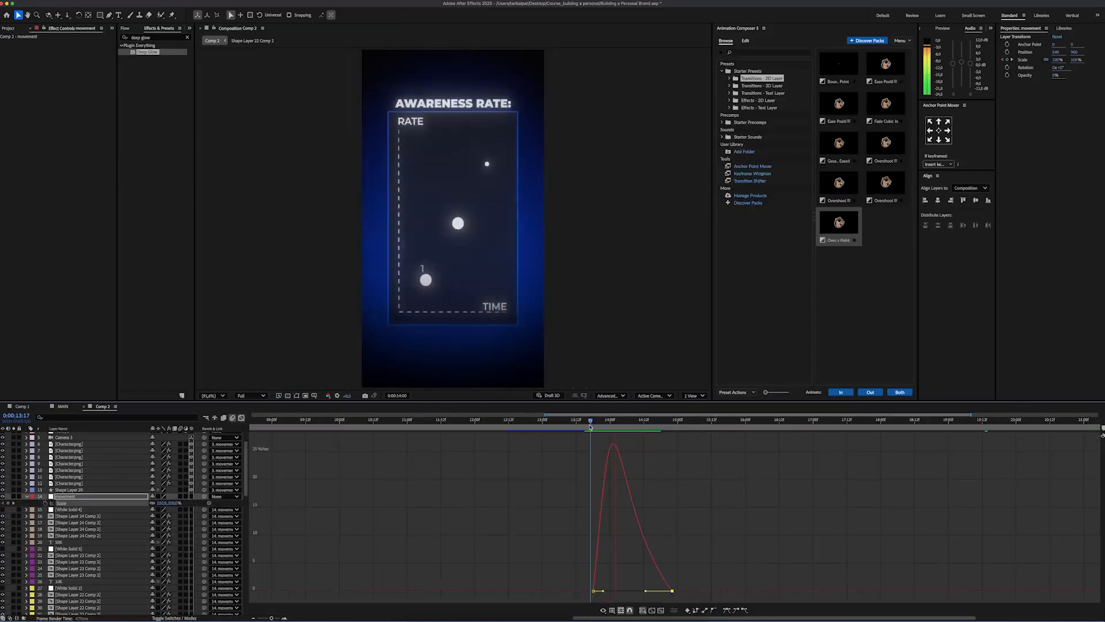
key(space)
click(241, 418)
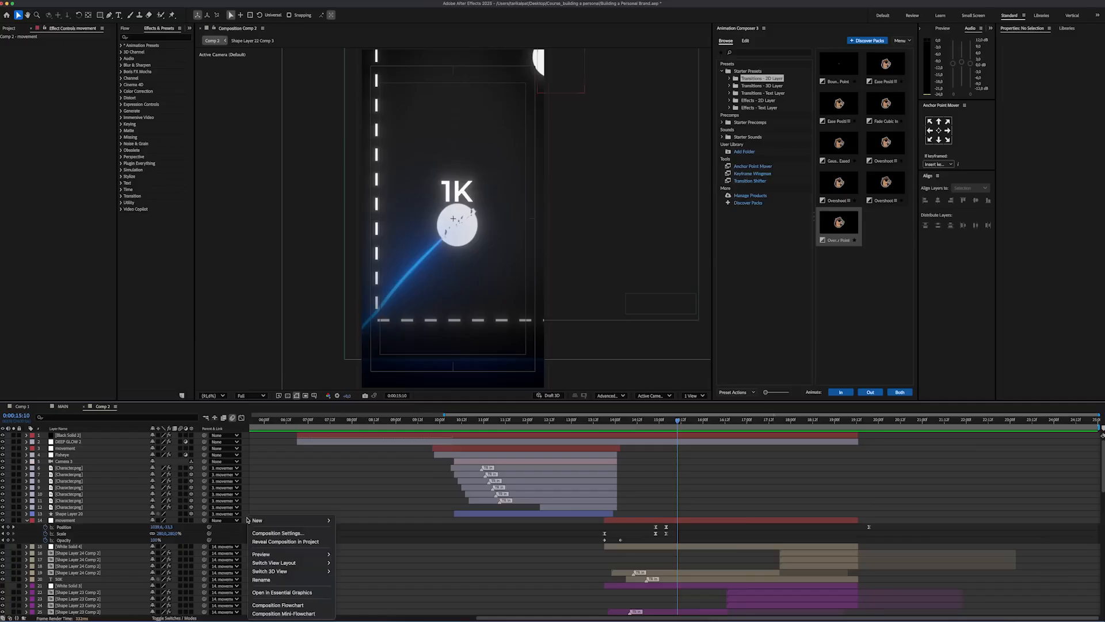
Step: Add an adjustment layer named SHAKE directly above the graph's movement null and apply the Wiggle - position preset to it
mouse_move(258, 520)
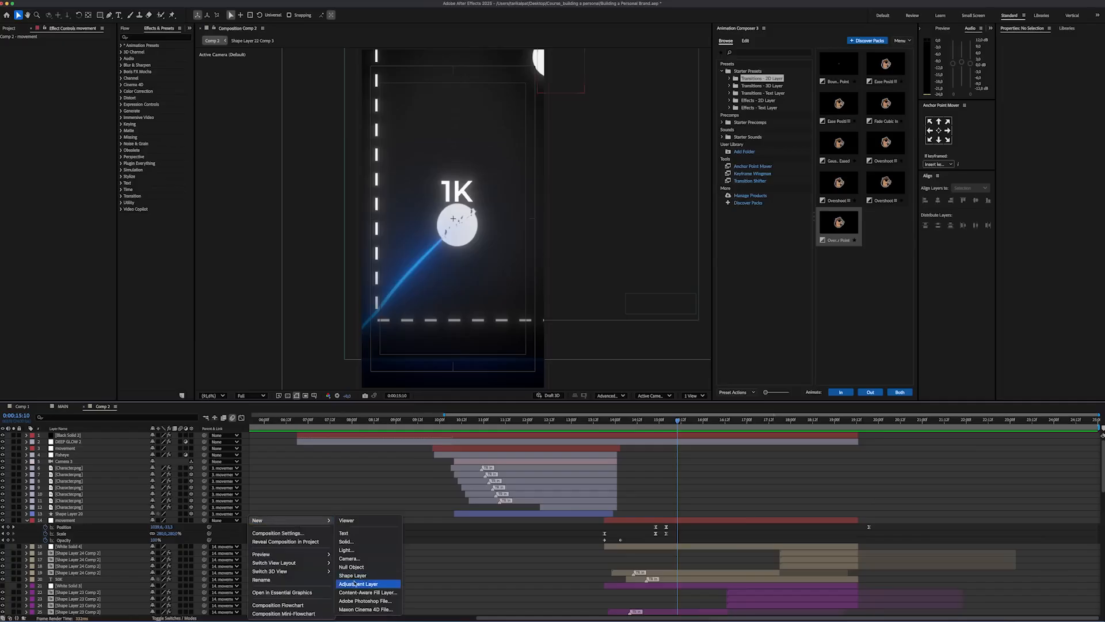
click(359, 582)
text(SHAKE)
key(Return)
drag(72, 435, 72, 523)
click(155, 37)
text(wIGGL)
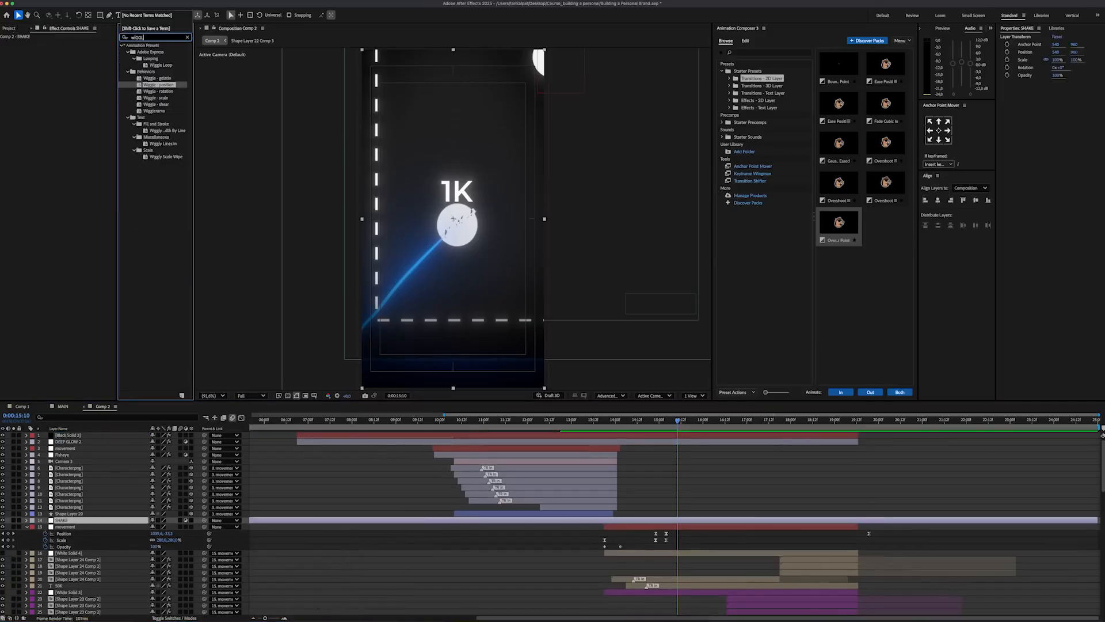
double_click(163, 86)
Step: Keyframe the SHAKE layer's Wiggle Speed and Wiggle Amount at 0 at 0:00:15:08, just before the 1K circle breaks
click(660, 486)
key(equal)
key(equal)
click(670, 420)
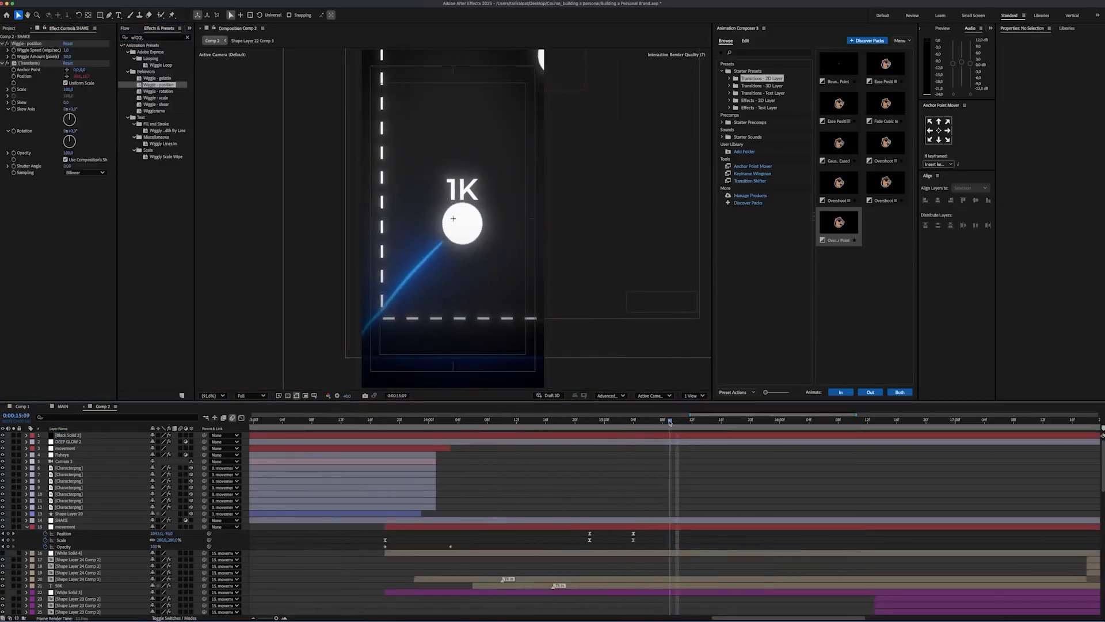
click(13, 50)
click(13, 57)
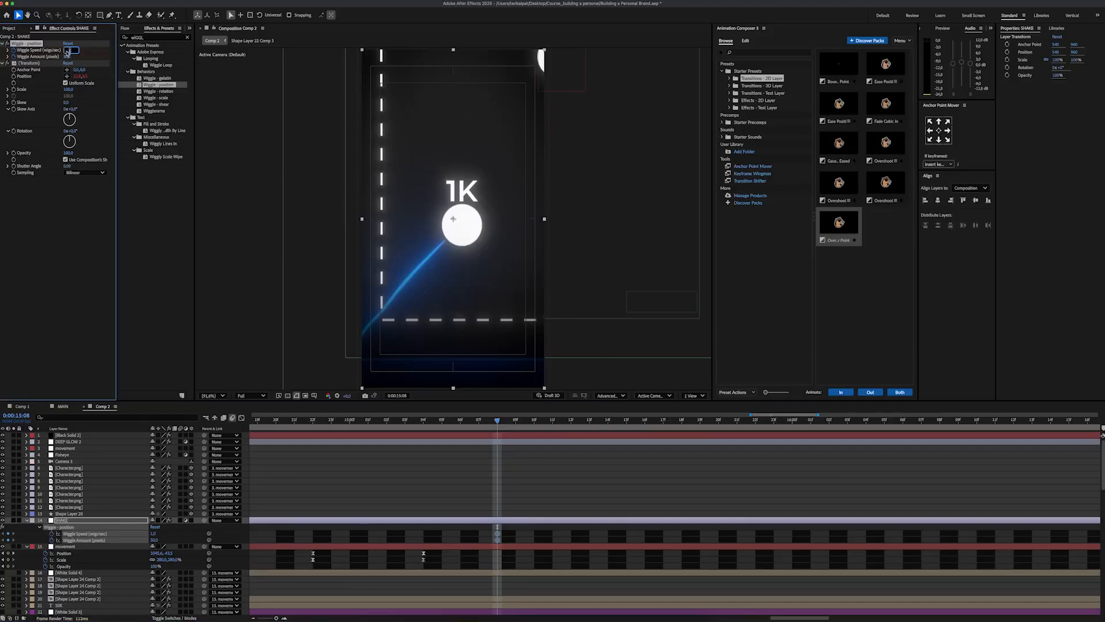
click(67, 57)
text(0)
key(Return)
Step: Raise the SHAKE layer's wiggle values at 0:00:15:09, return them to 0 at 0:00:15:20, and preview the shake
click(516, 420)
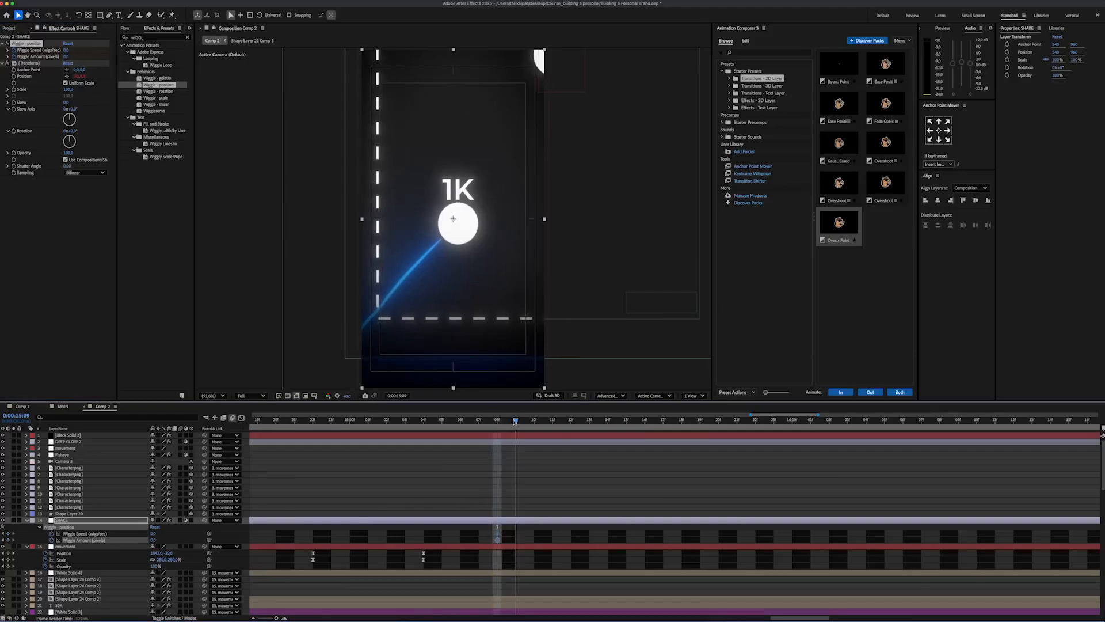
click(67, 66)
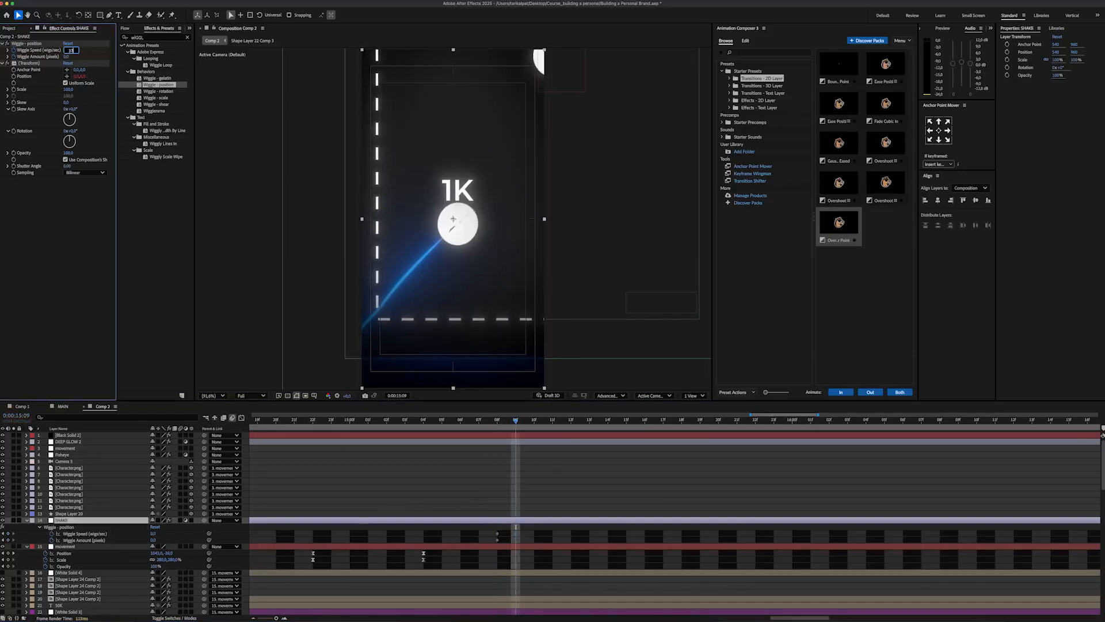
key(Return)
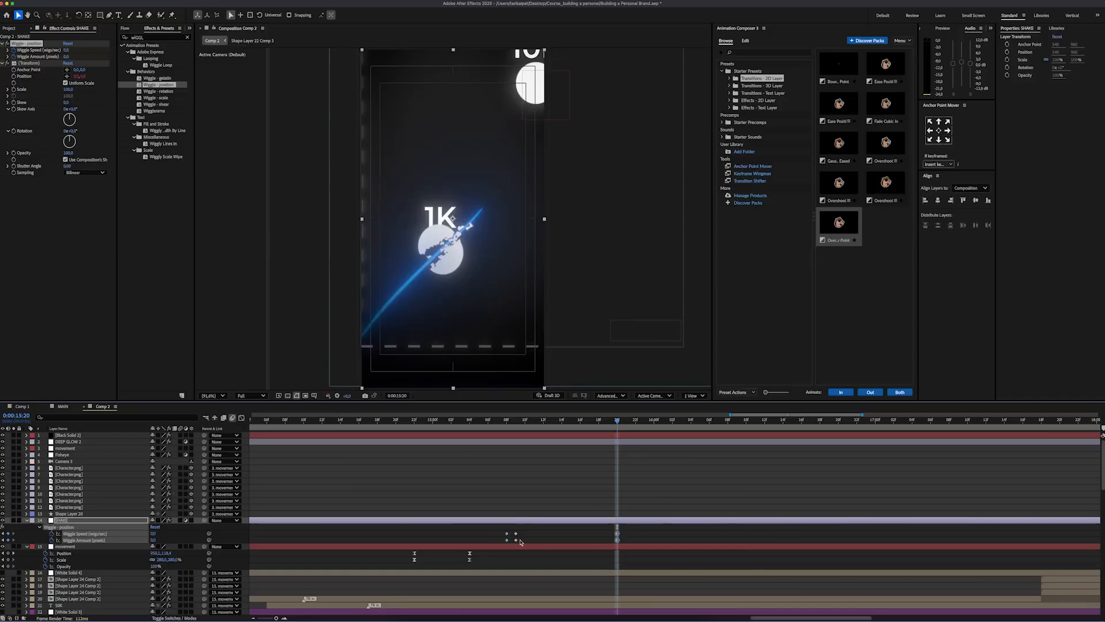
drag(625, 431, 395, 459)
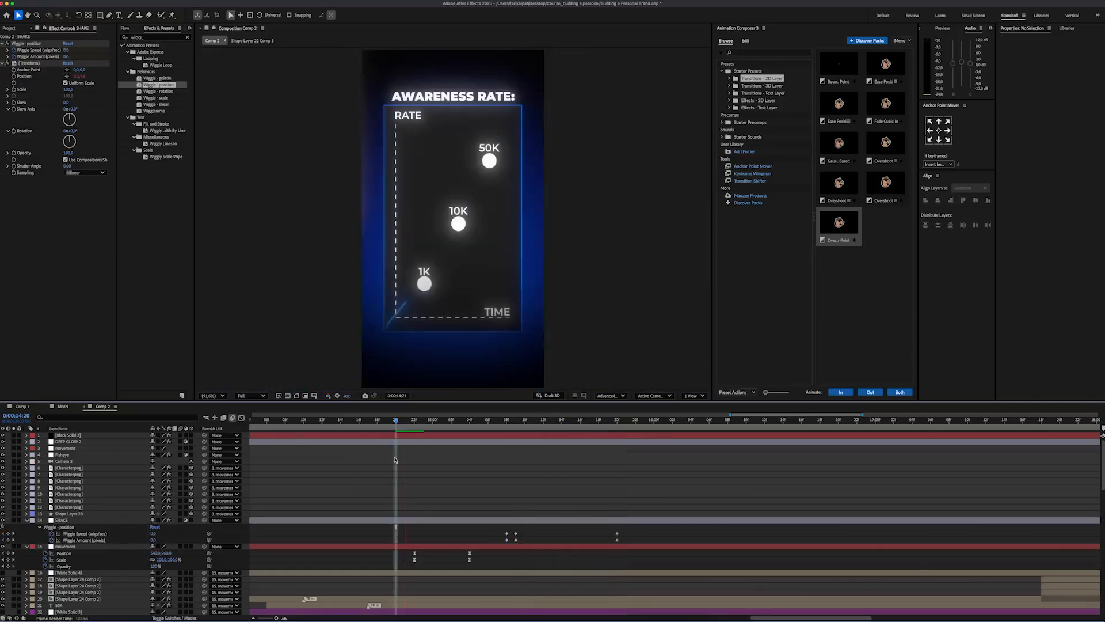
key(space)
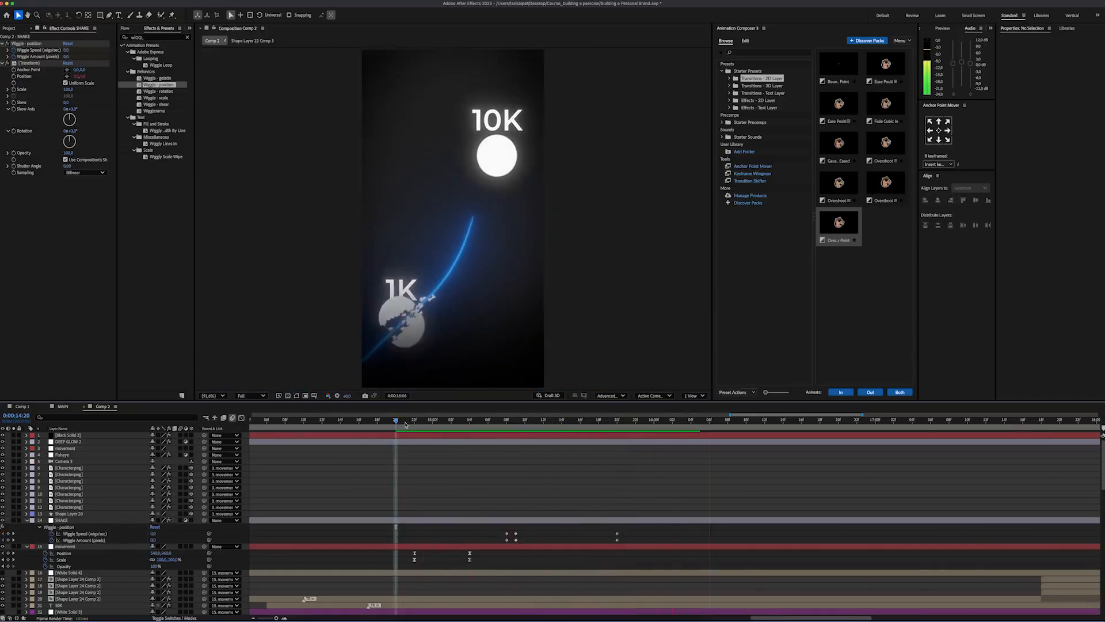
key(space)
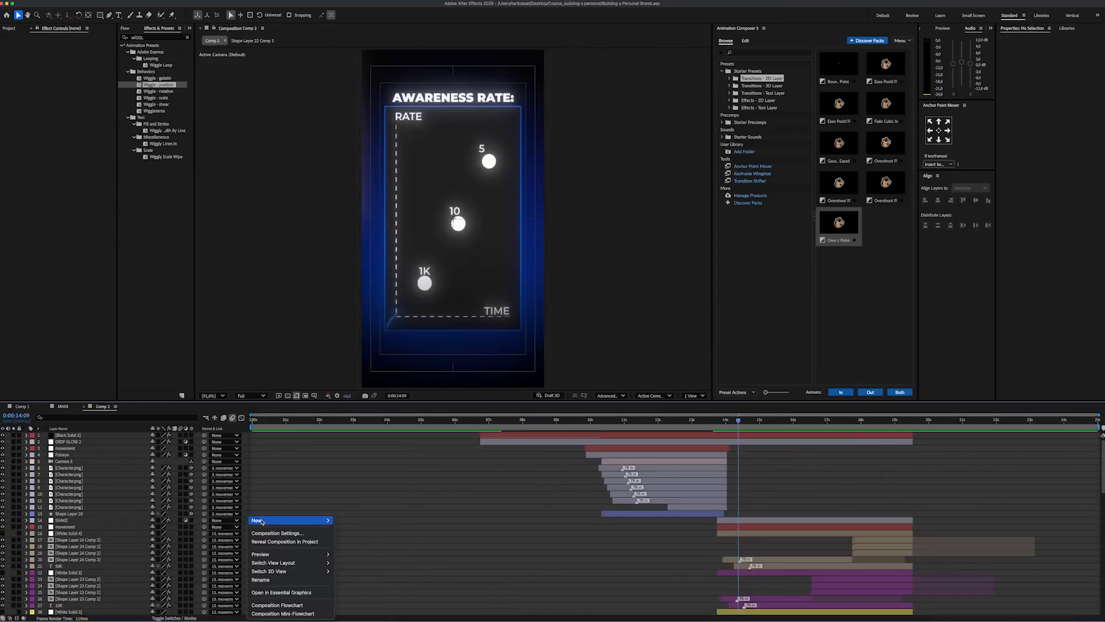
Step: Add an adjustment layer named BLUR and apply the Fast Box Blur effect to it
mouse_move(291, 520)
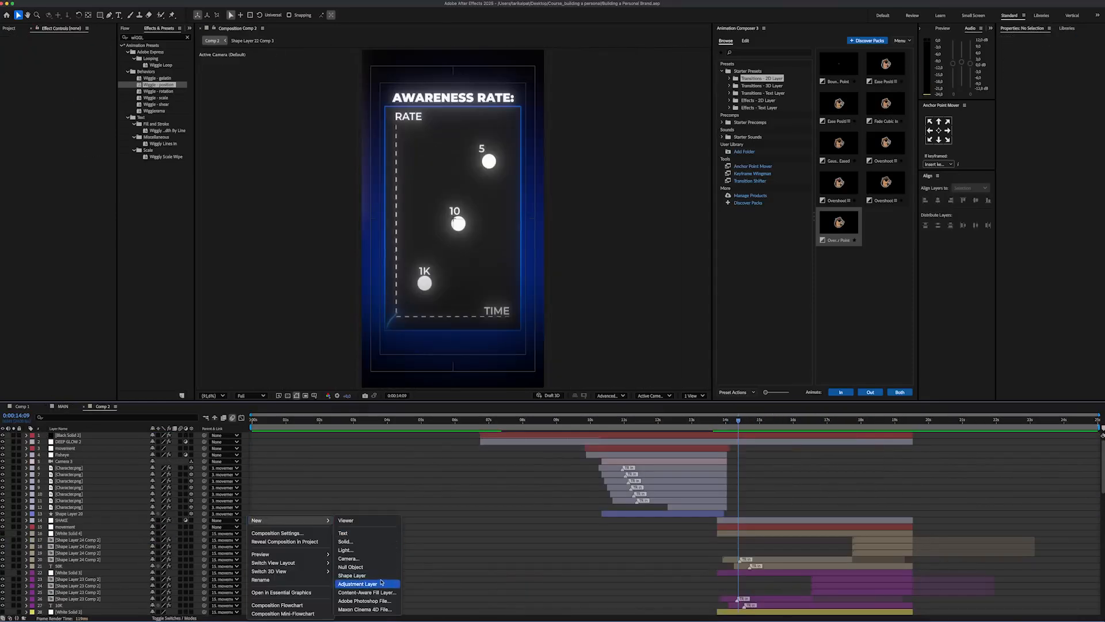
click(357, 584)
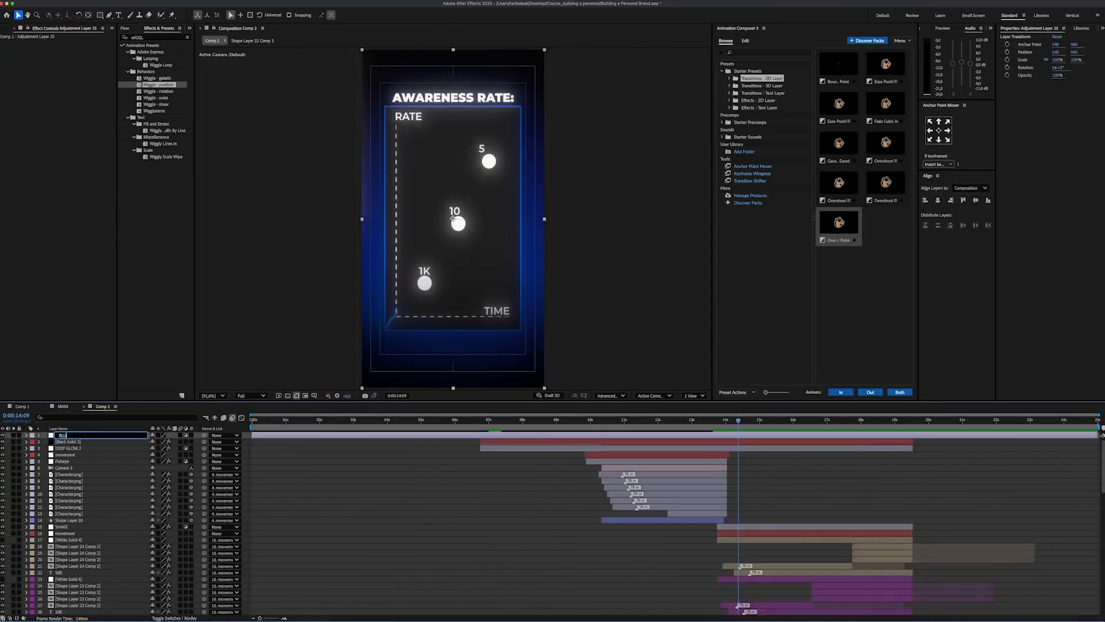
click(149, 36)
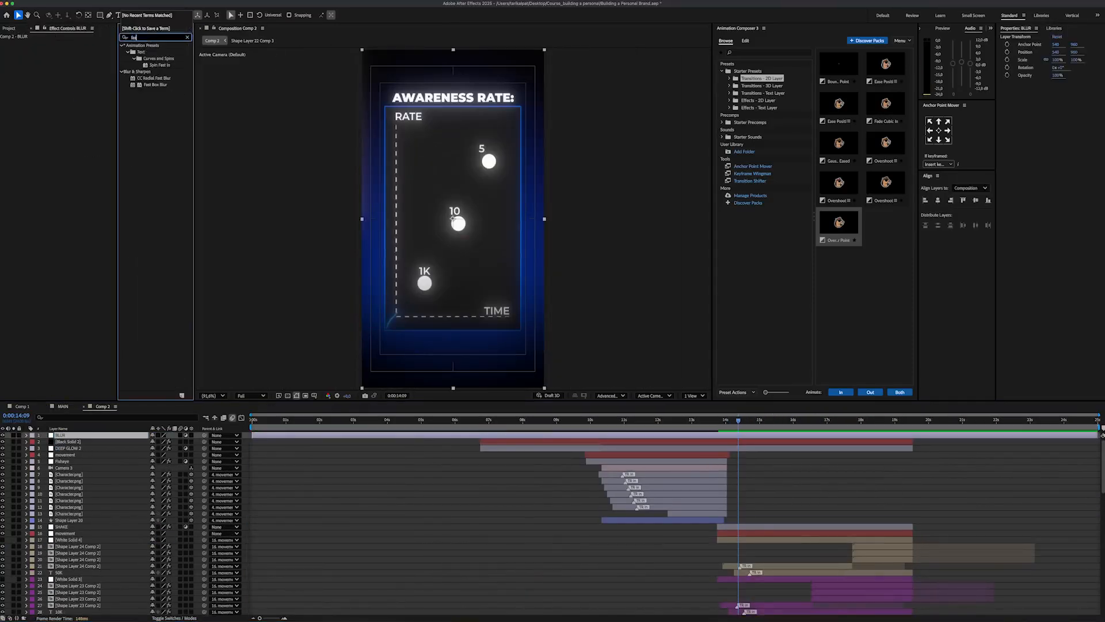
drag(117, 55, 72, 139)
Step: Set the BLUR layer's Blur Radius to 15 and turn on Repeat Edge Pixels
click(68, 50)
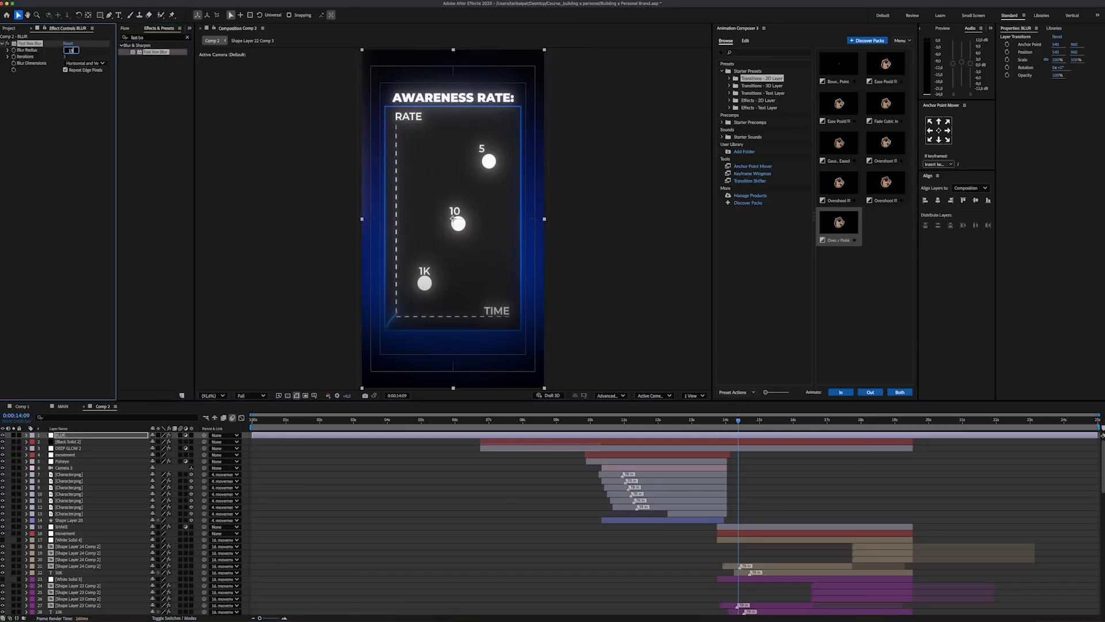
text(15)
key(Return)
click(65, 70)
Step: Draw an inverted rounded-rectangle mask just inside the frame on the BLUR layer and move the layer directly above SHAKE
click(100, 14)
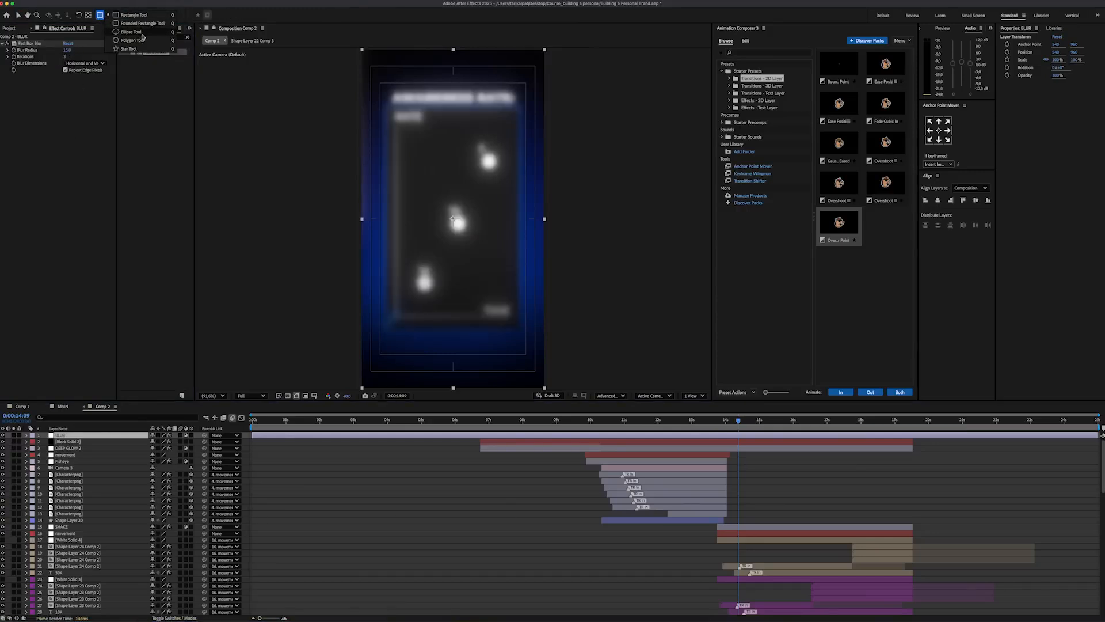
drag(371, 67, 521, 346)
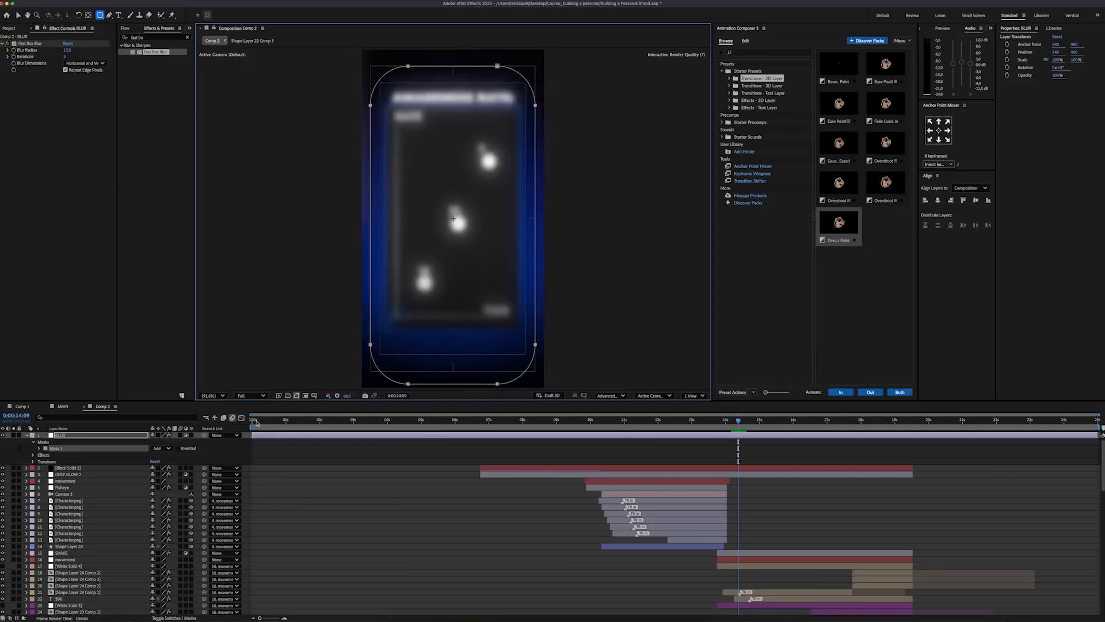
click(178, 448)
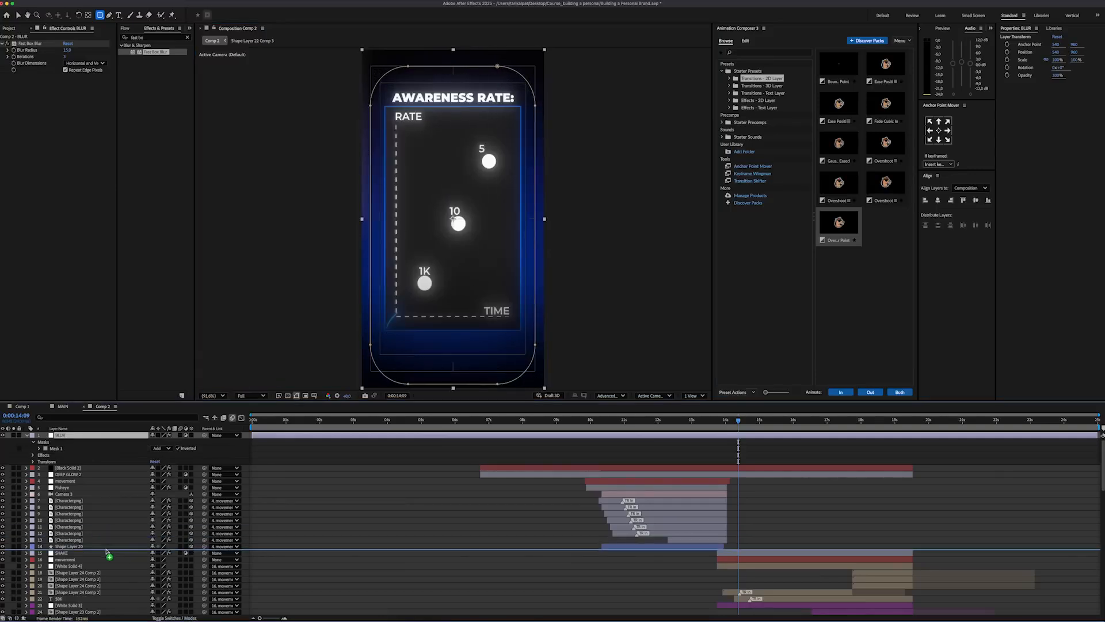
drag(106, 552, 106, 552)
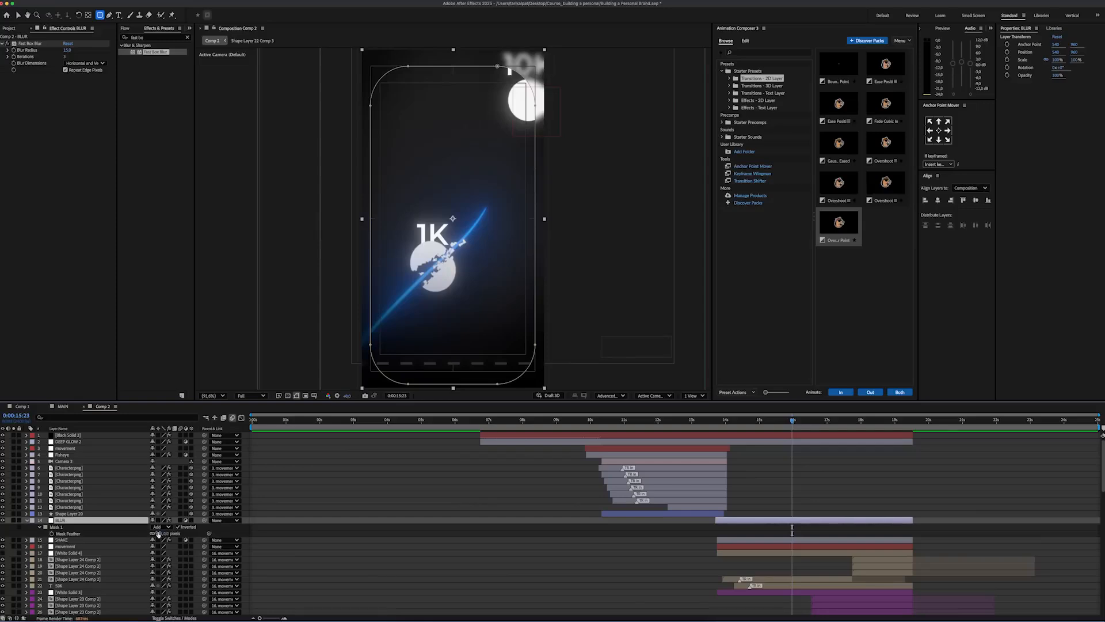
Step: Soften the BLUR layer's mask edge with a wide Mask Feather and save the project
drag(159, 533, 174, 533)
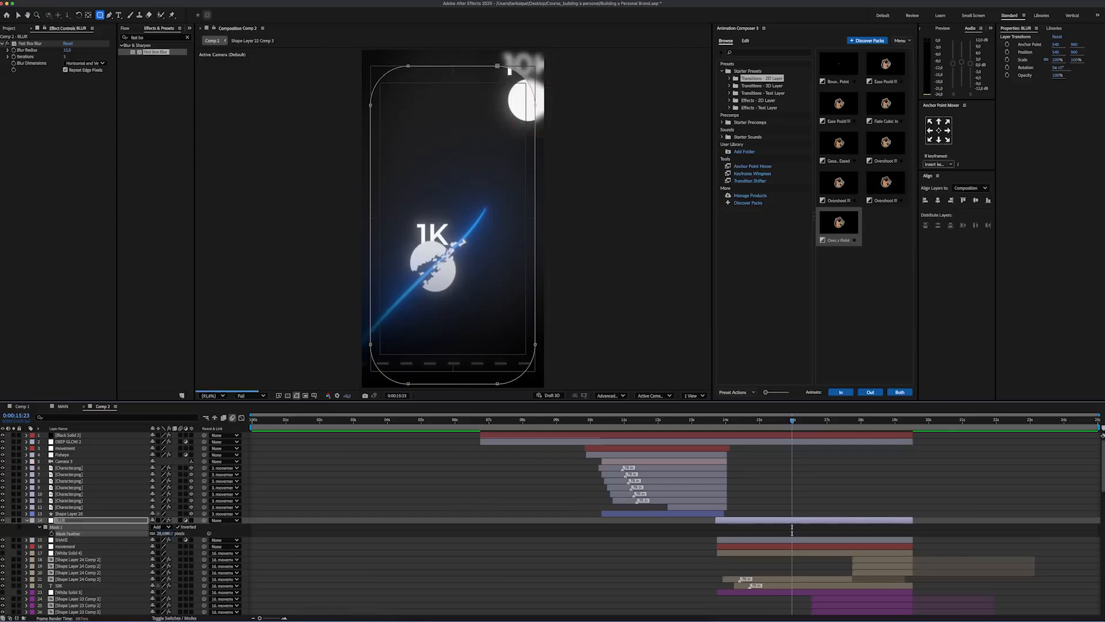
click(296, 530)
key(super+s)
Step: Preview the graph animation with the edge blur from just before the graph appears
drag(751, 423, 710, 428)
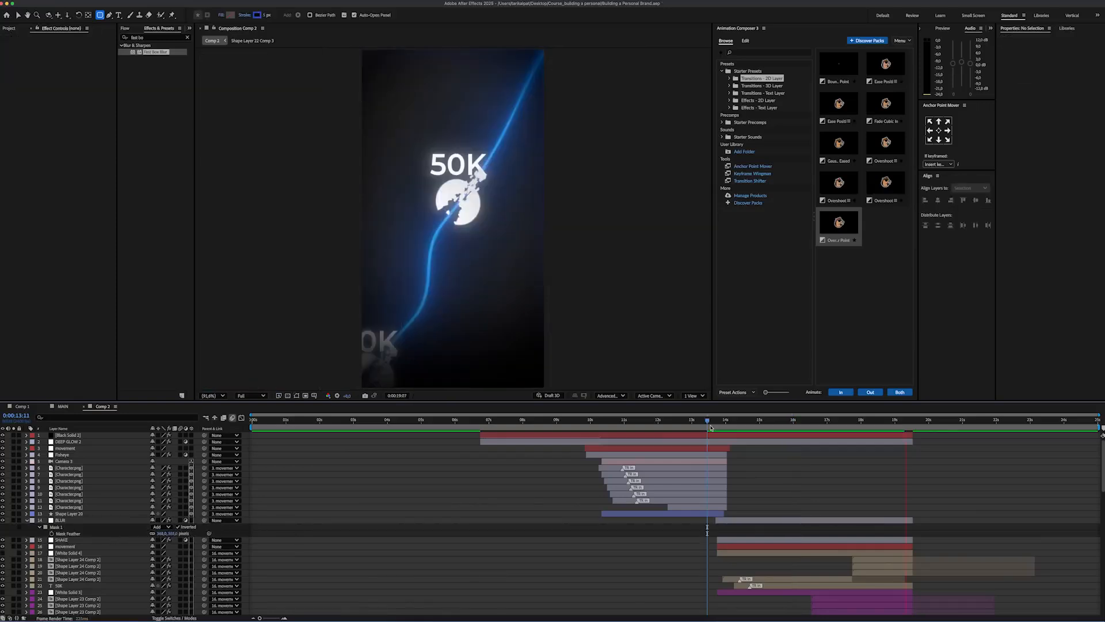
key(space)
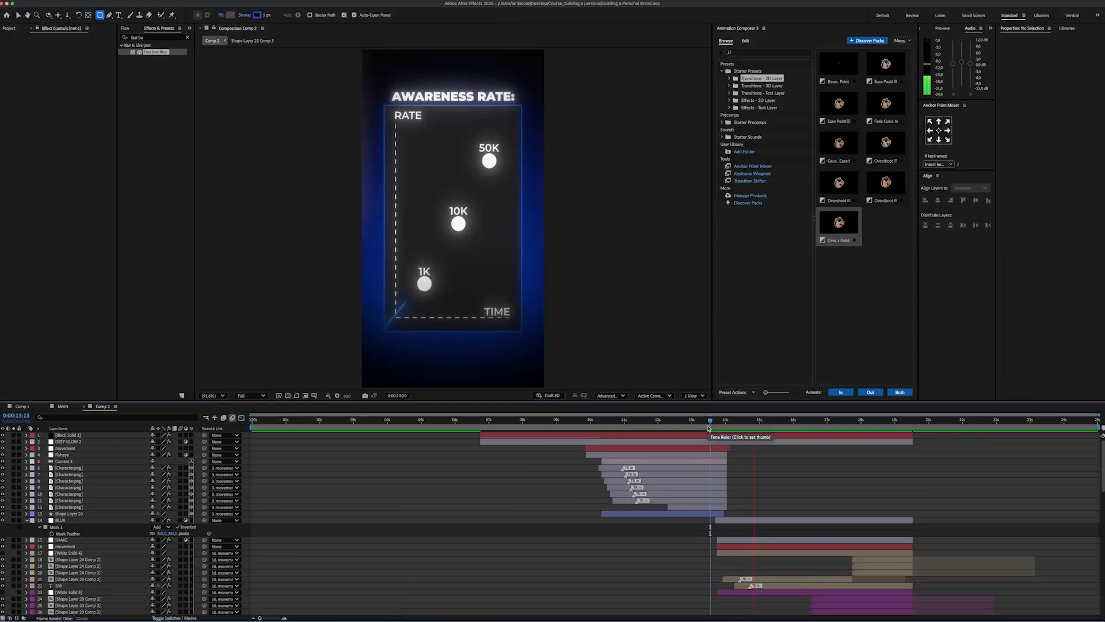